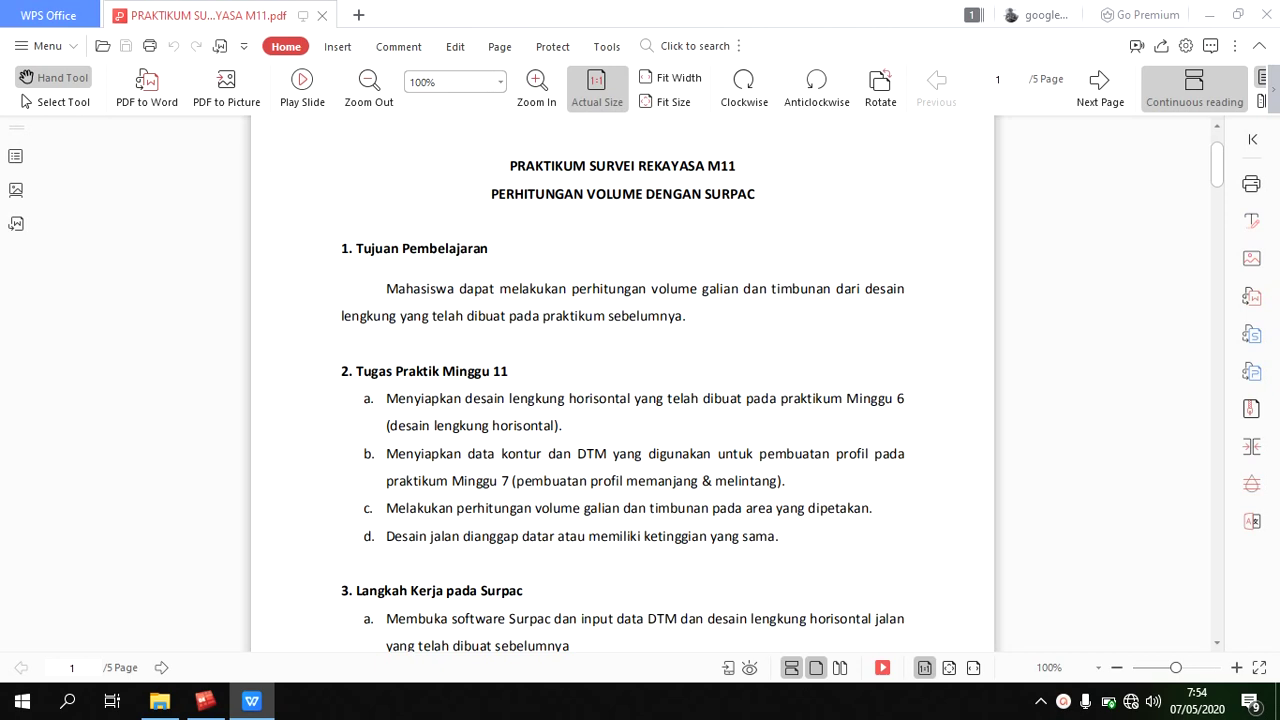
Review the objectives and tasks in the practical's PDF, close the document and switch to Surpac.
{"action": "scroll", "coordinate": [884, 243], "scroll_direction": "down", "scroll_amount": 1}
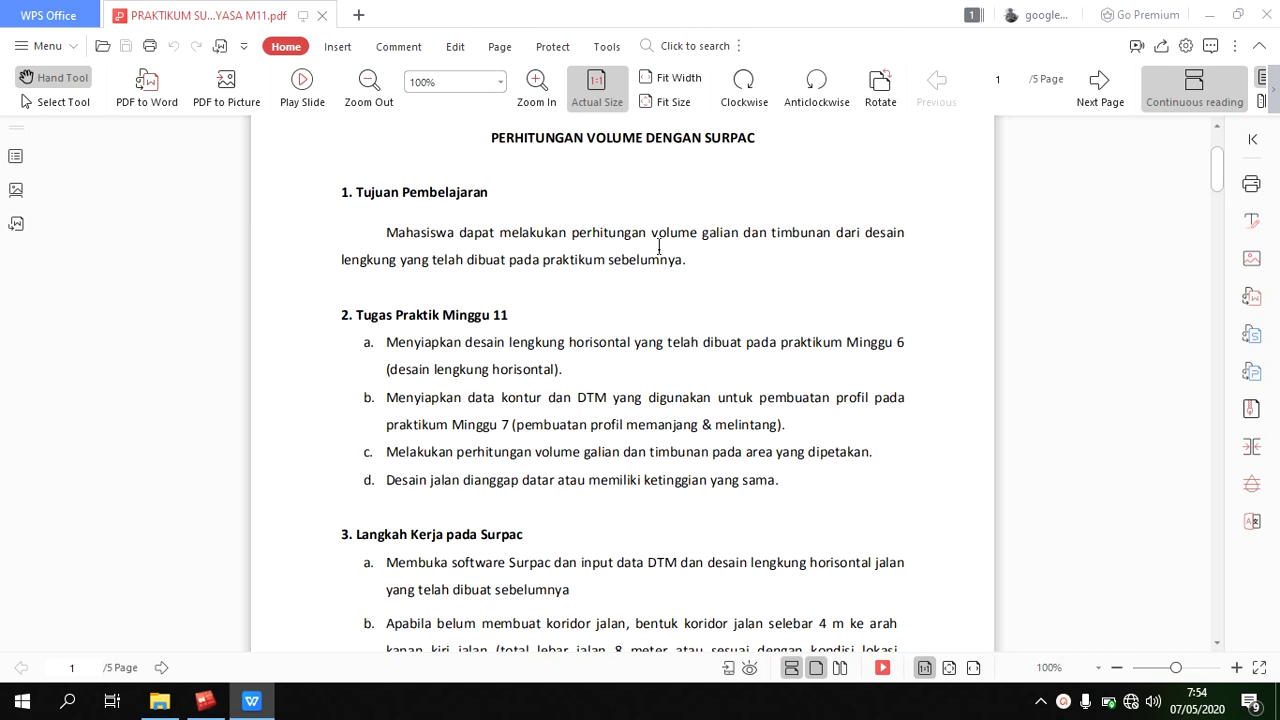
{"action": "scroll", "coordinate": [679, 297], "scroll_direction": "down", "scroll_amount": 1}
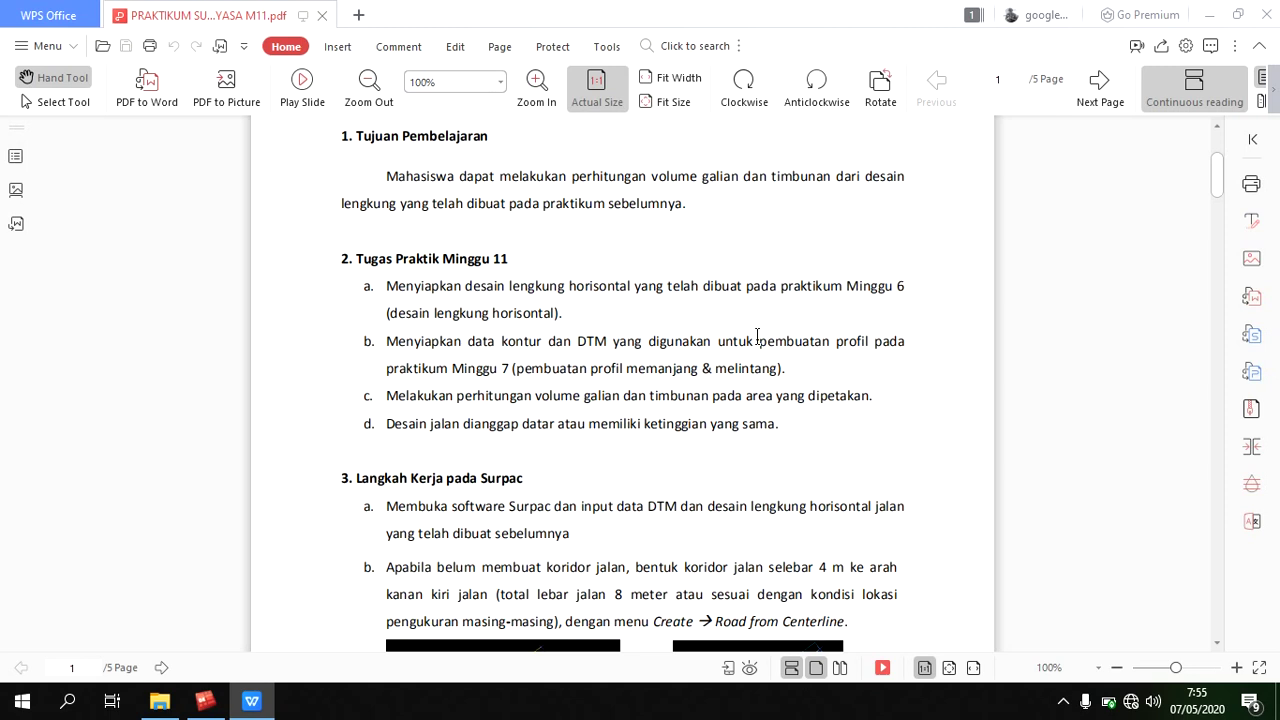
{"action": "scroll", "coordinate": [820, 234], "scroll_direction": "up", "scroll_amount": 3}
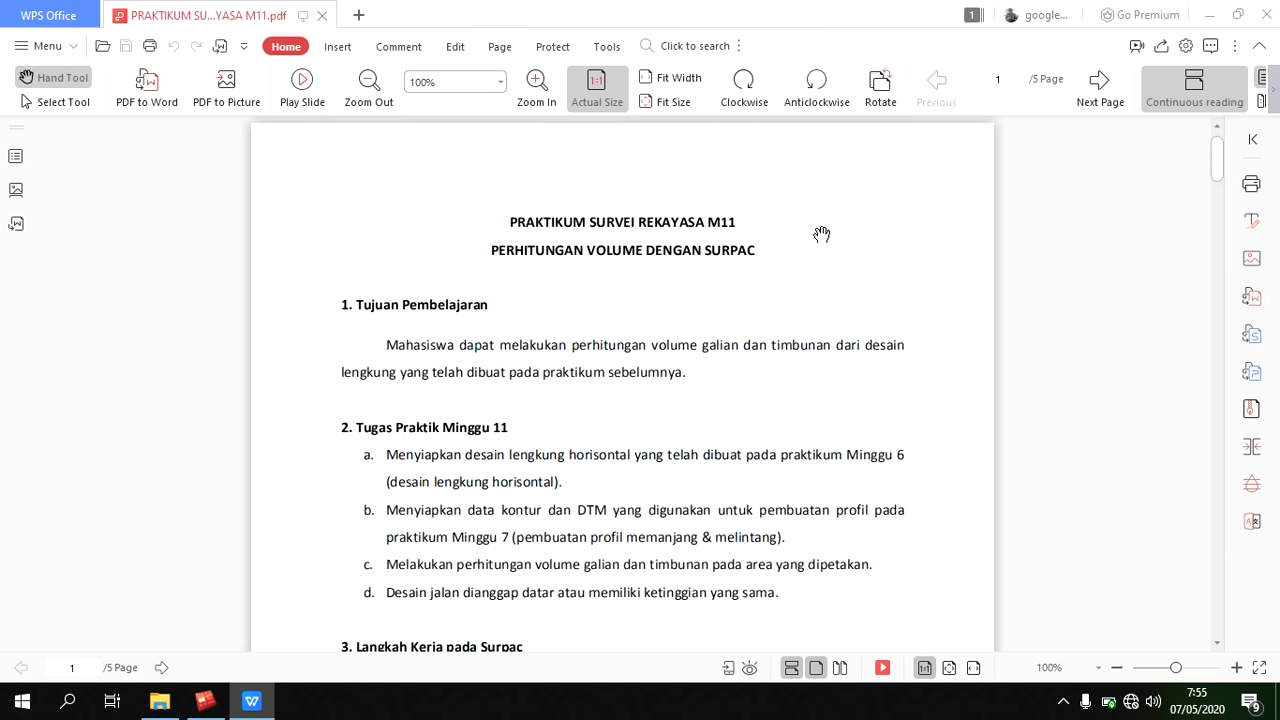
{"action": "left_click", "coordinate": [1268, 10]}
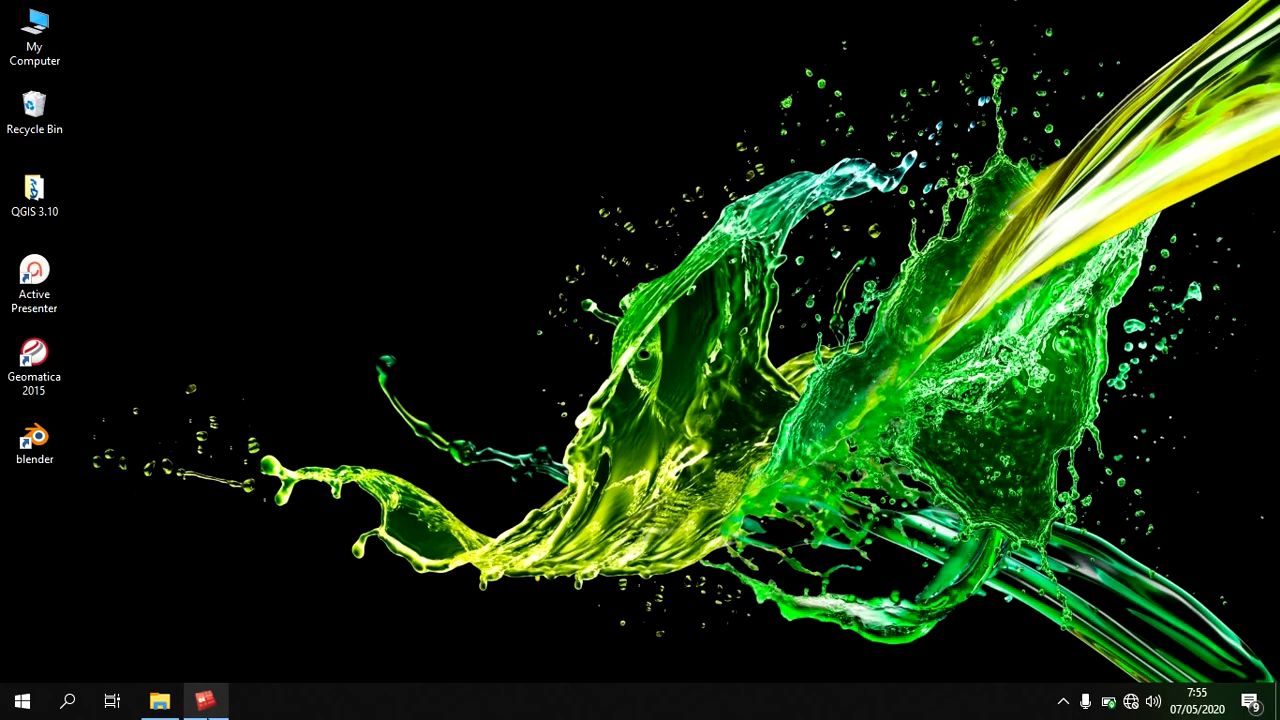
{"action": "left_click", "coordinate": [205, 701]}
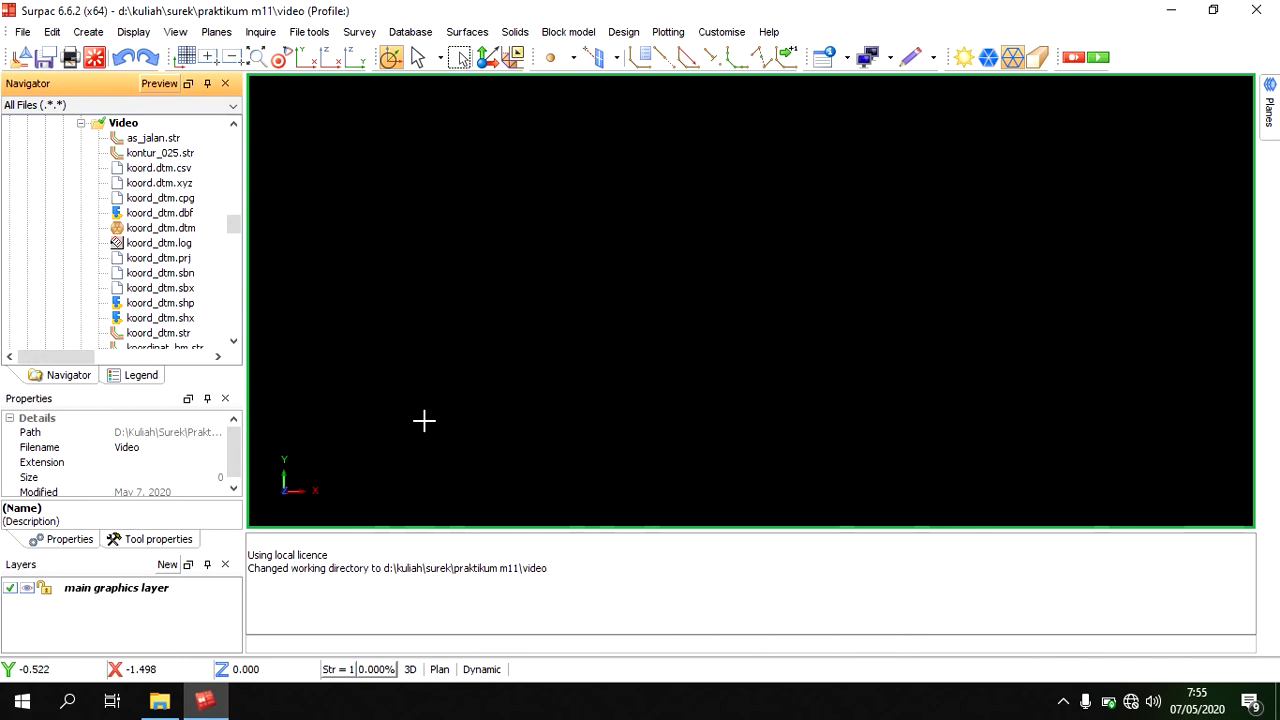
{"action": "right_click", "coordinate": [1166, 61]}
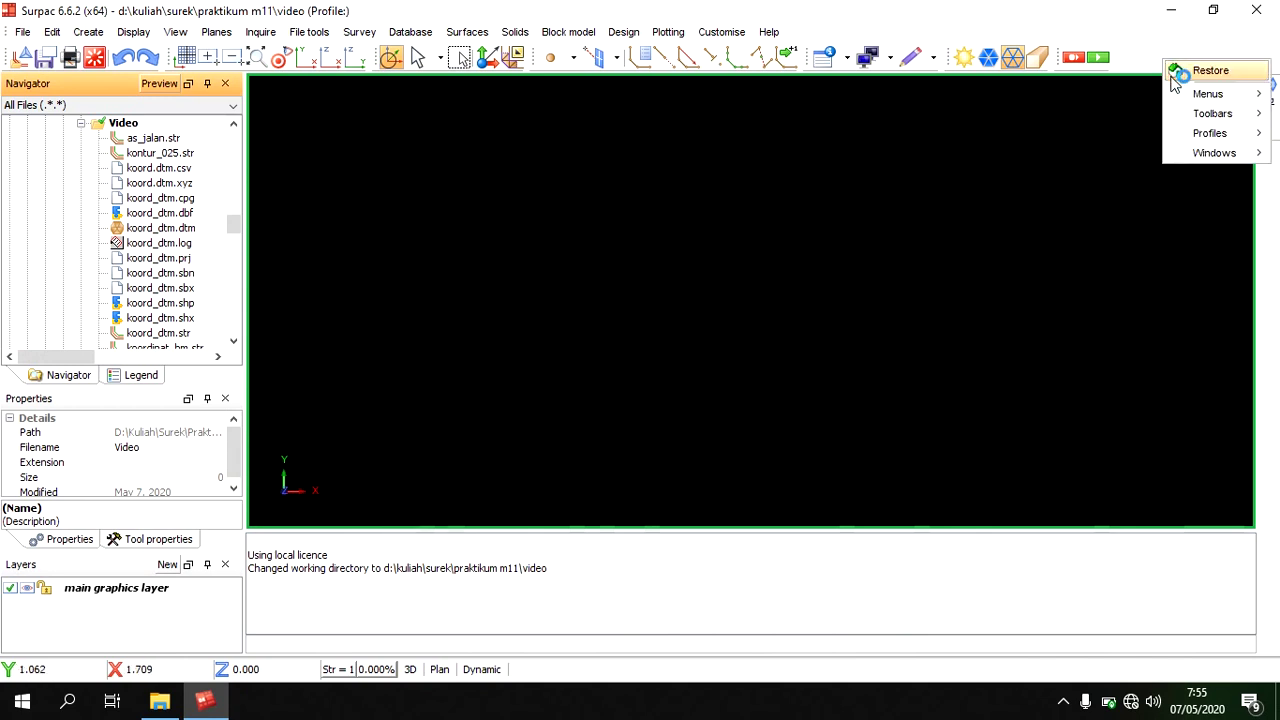
{"action": "mouse_move", "coordinate": [1190, 114]}
{"action": "left_click", "coordinate": [1071, 241]}
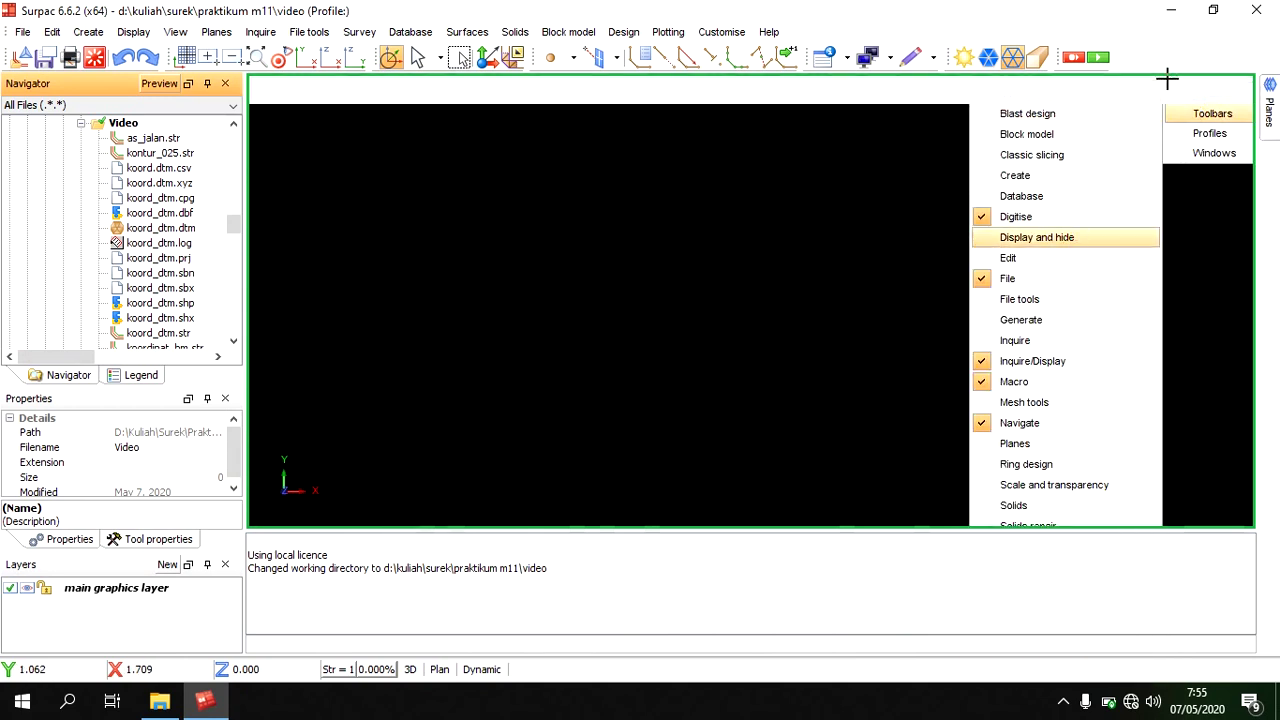
{"action": "right_click", "coordinate": [1175, 77]}
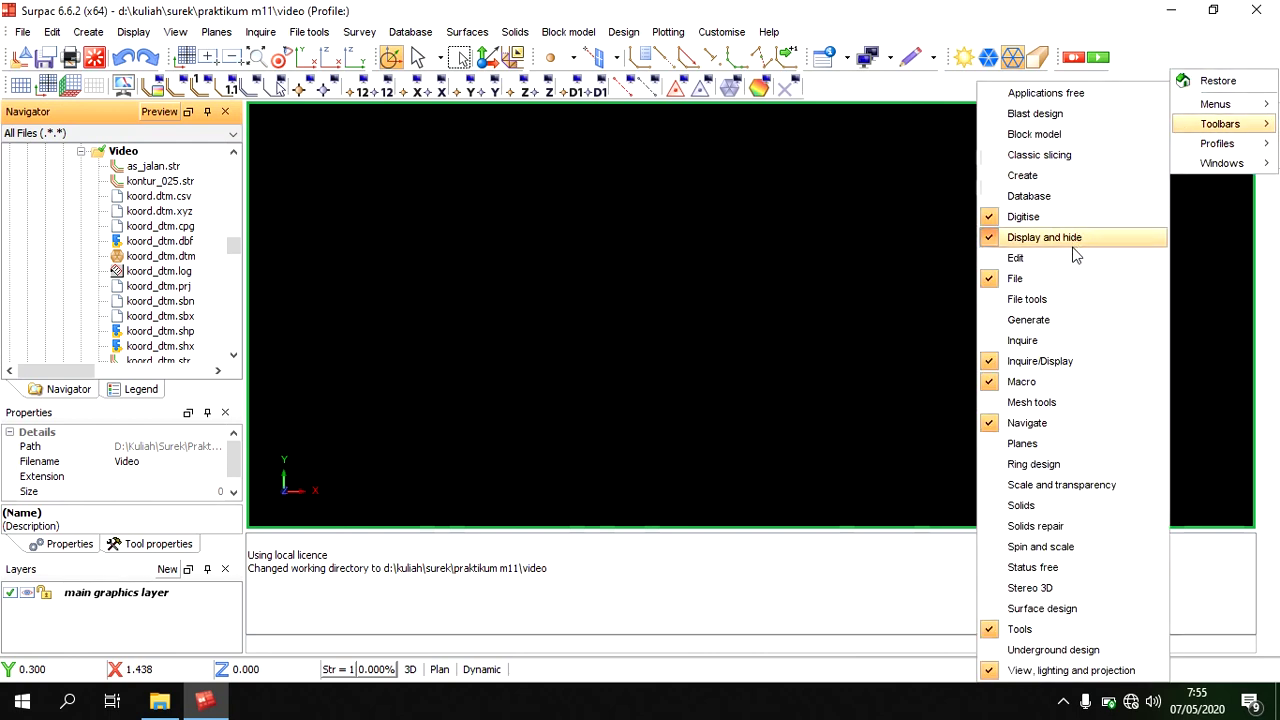
{"action": "left_click", "coordinate": [1077, 240]}
Show the Display and hide toolbar and the Edit toolbar.
{"action": "right_click", "coordinate": [1158, 58]}
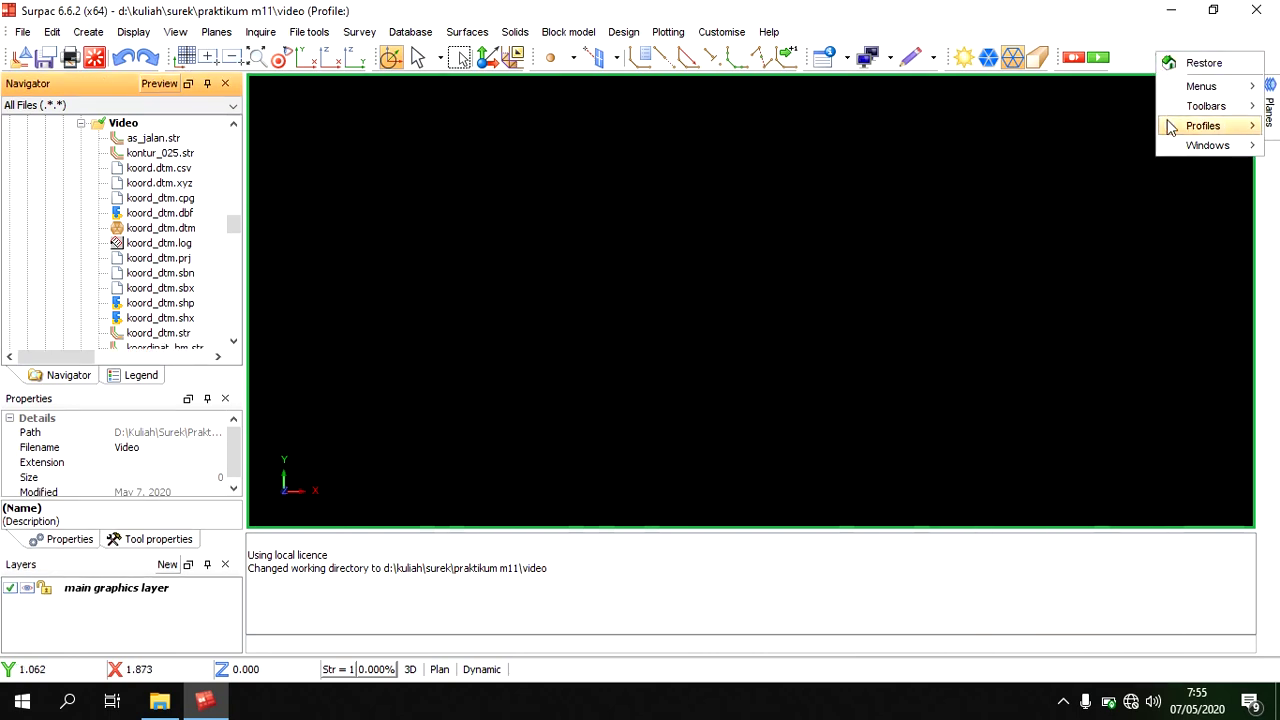
{"action": "mouse_move", "coordinate": [1172, 117]}
{"action": "left_click", "coordinate": [1067, 238]}
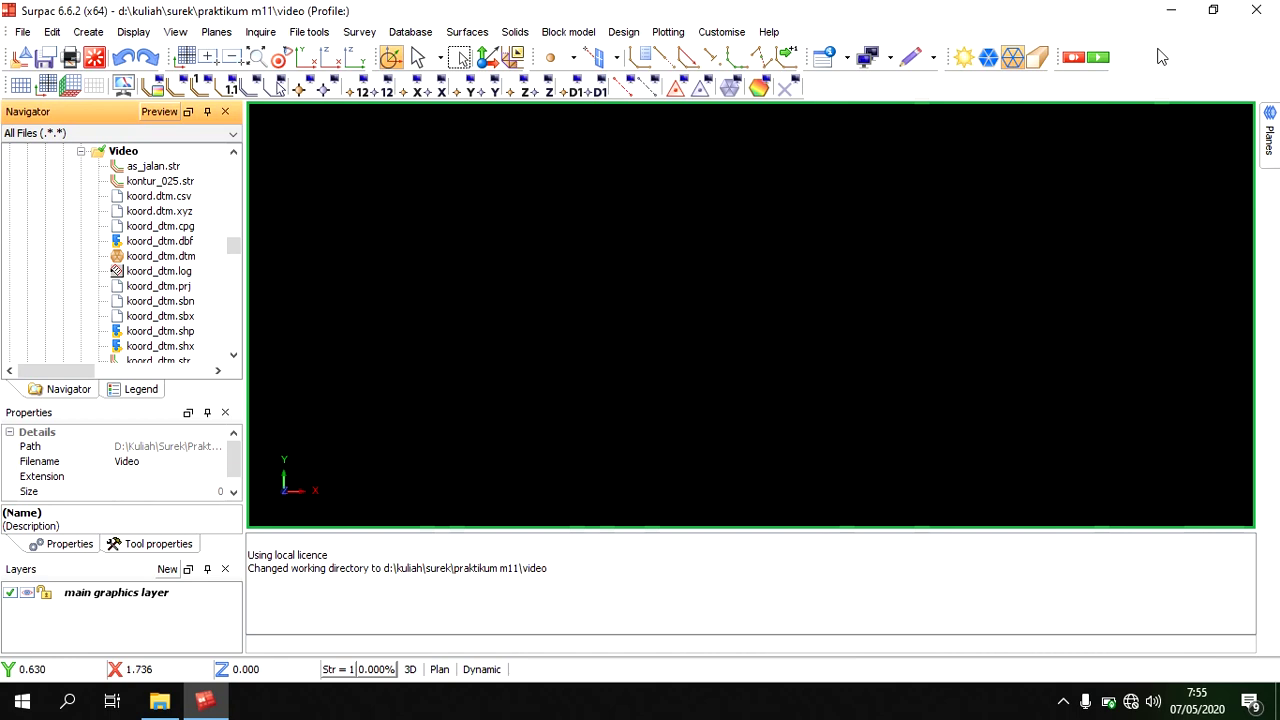
{"action": "right_click", "coordinate": [1157, 54]}
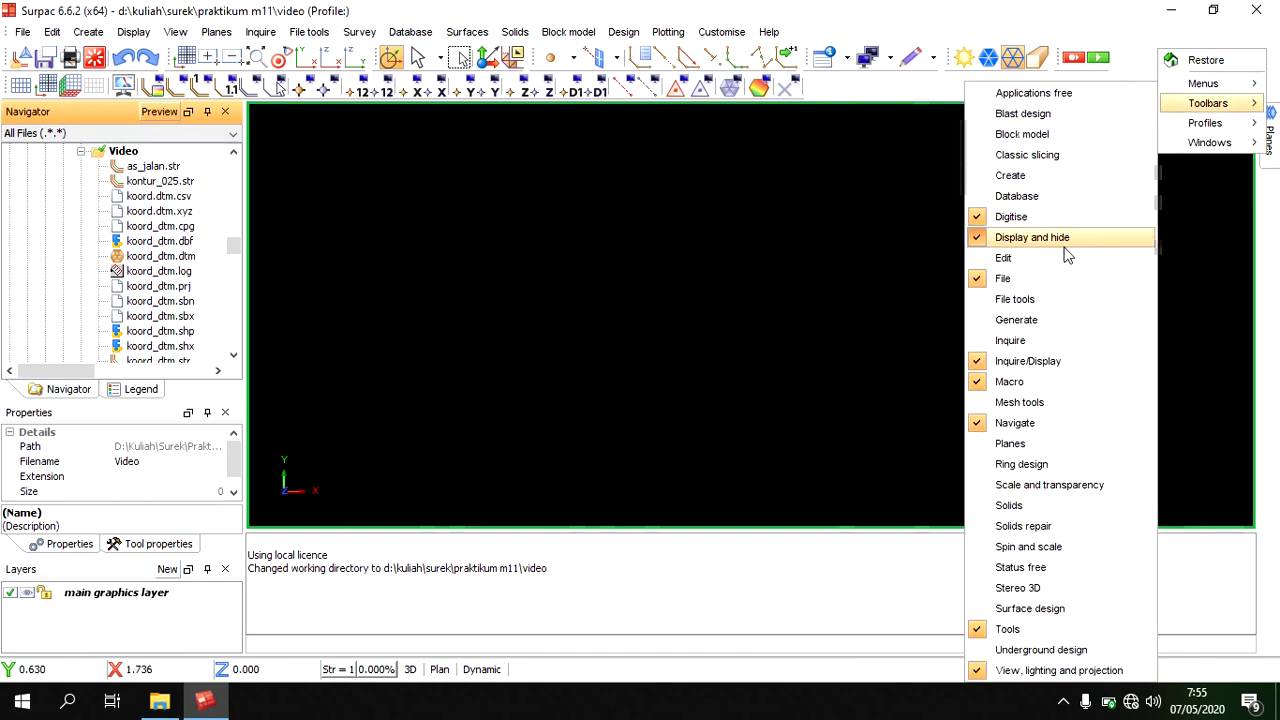
{"action": "left_click", "coordinate": [1067, 258]}
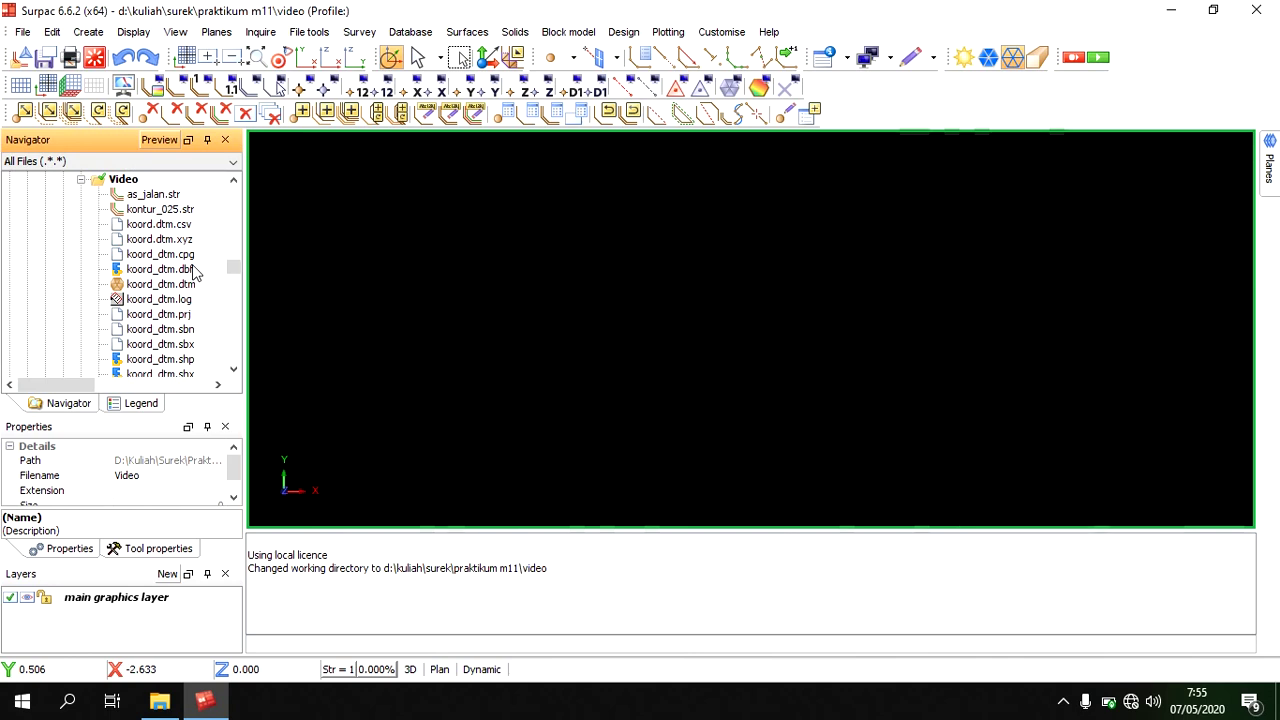
Set the Video folder as the work directory.
{"action": "scroll", "coordinate": [193, 272], "scroll_direction": "down", "scroll_amount": 2}
{"action": "scroll", "coordinate": [190, 273], "scroll_direction": "up", "scroll_amount": 3}
{"action": "scroll", "coordinate": [186, 272], "scroll_direction": "down", "scroll_amount": 2}
{"action": "scroll", "coordinate": [188, 273], "scroll_direction": "up", "scroll_amount": 1}
{"action": "right_click", "coordinate": [121, 180]}
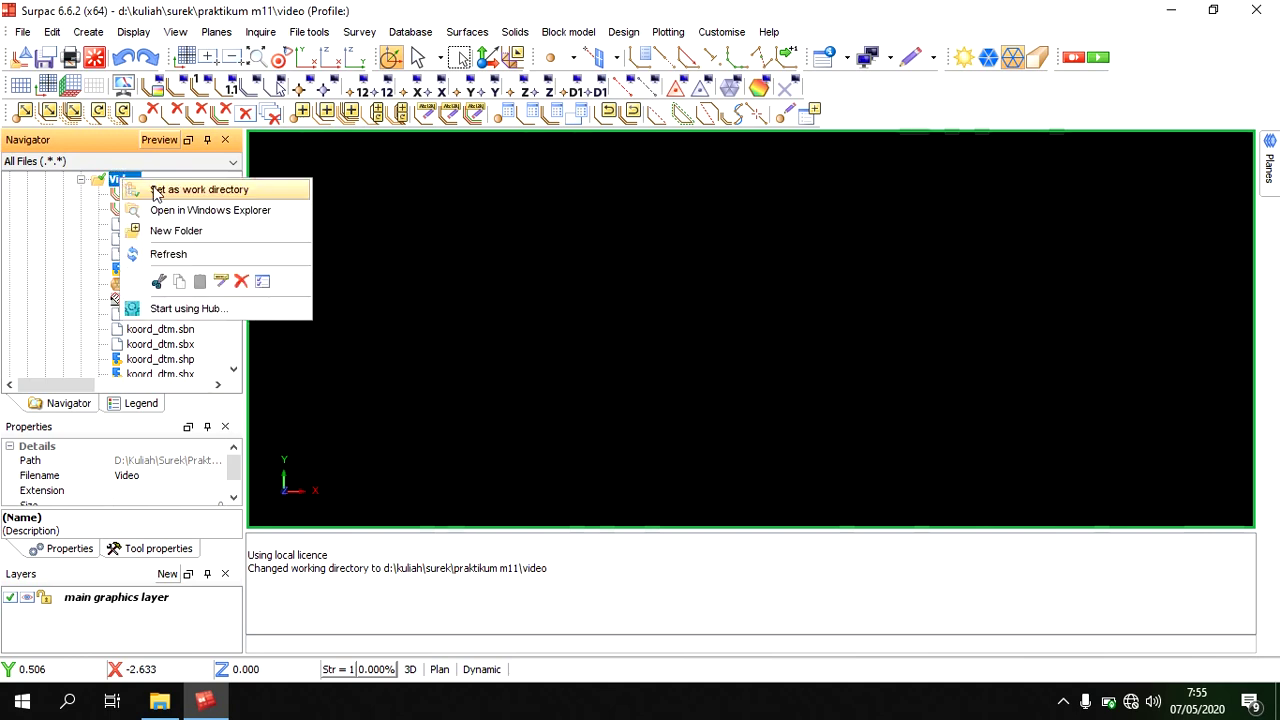
{"action": "left_click", "coordinate": [160, 190]}
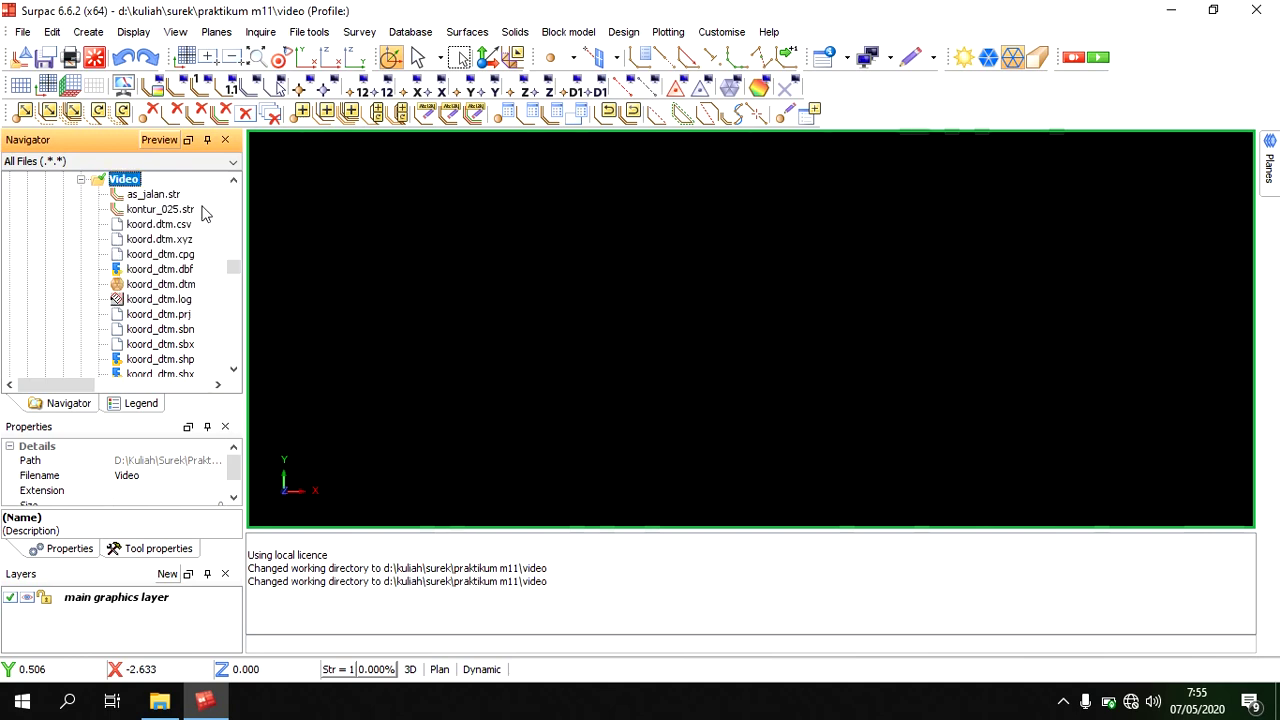
Load the string file koordinat_bm.str into the graphics view.
{"action": "scroll", "coordinate": [212, 209], "scroll_direction": "down", "scroll_amount": 1}
{"action": "scroll", "coordinate": [210, 209], "scroll_direction": "up", "scroll_amount": 1}
{"action": "scroll", "coordinate": [210, 209], "scroll_direction": "down", "scroll_amount": 1}
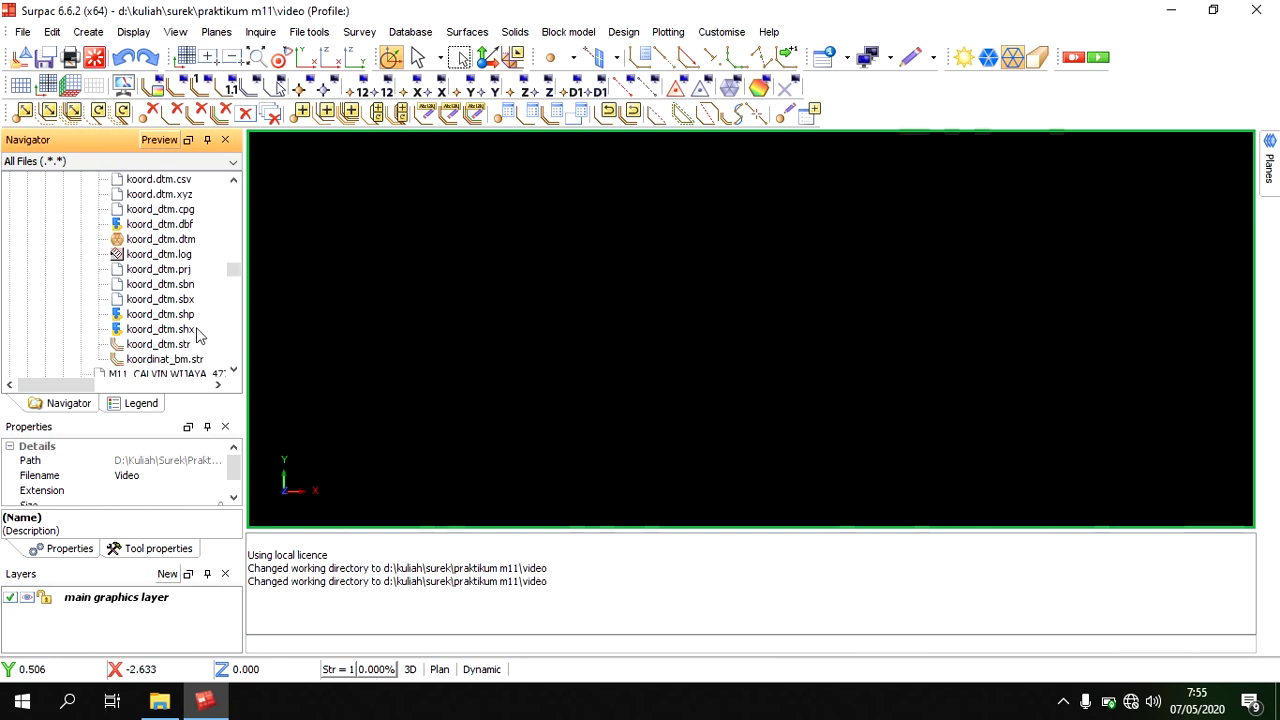
{"action": "left_click_drag", "start_coordinate": [196, 359], "coordinate": [645, 357]}
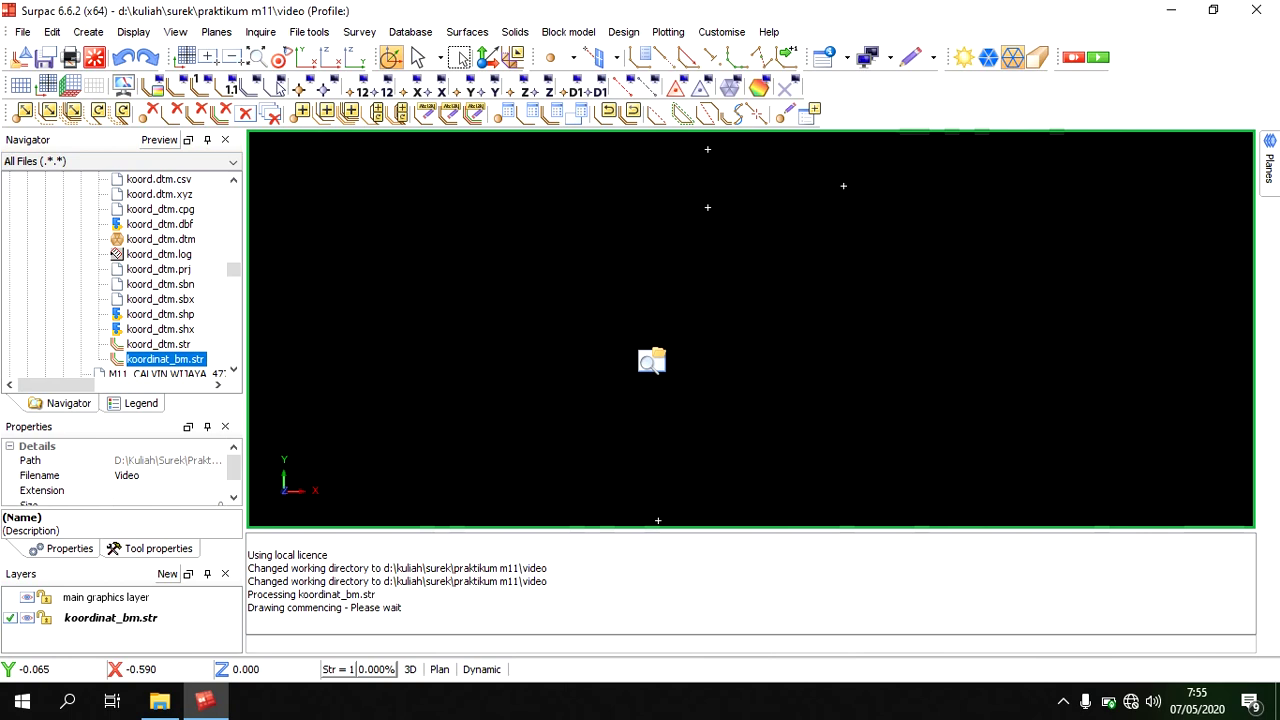
Start a Curve from tangents and define its two tangent lines, from the southern point to the corner point and from there to the northeastern point.
{"action": "left_click", "coordinate": [88, 32]}
{"action": "mouse_move", "coordinate": [113, 57]}
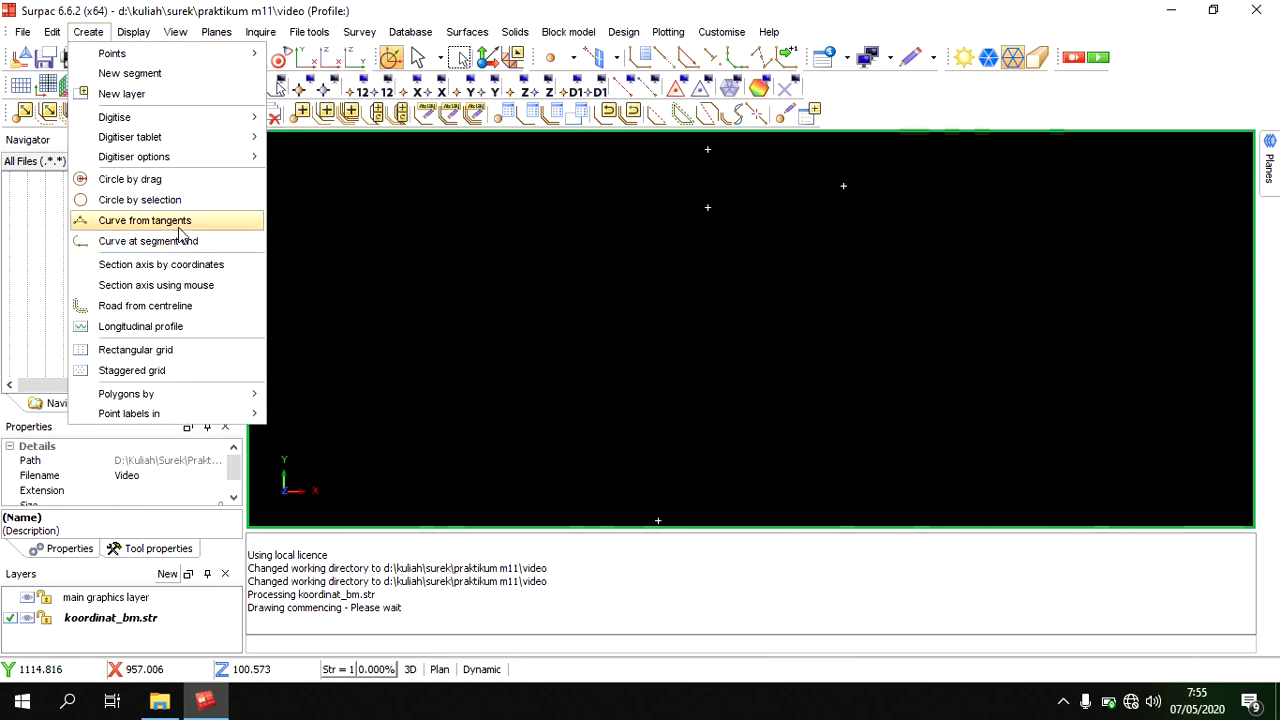
{"action": "left_click", "coordinate": [655, 387]}
{"action": "left_click", "coordinate": [666, 510]}
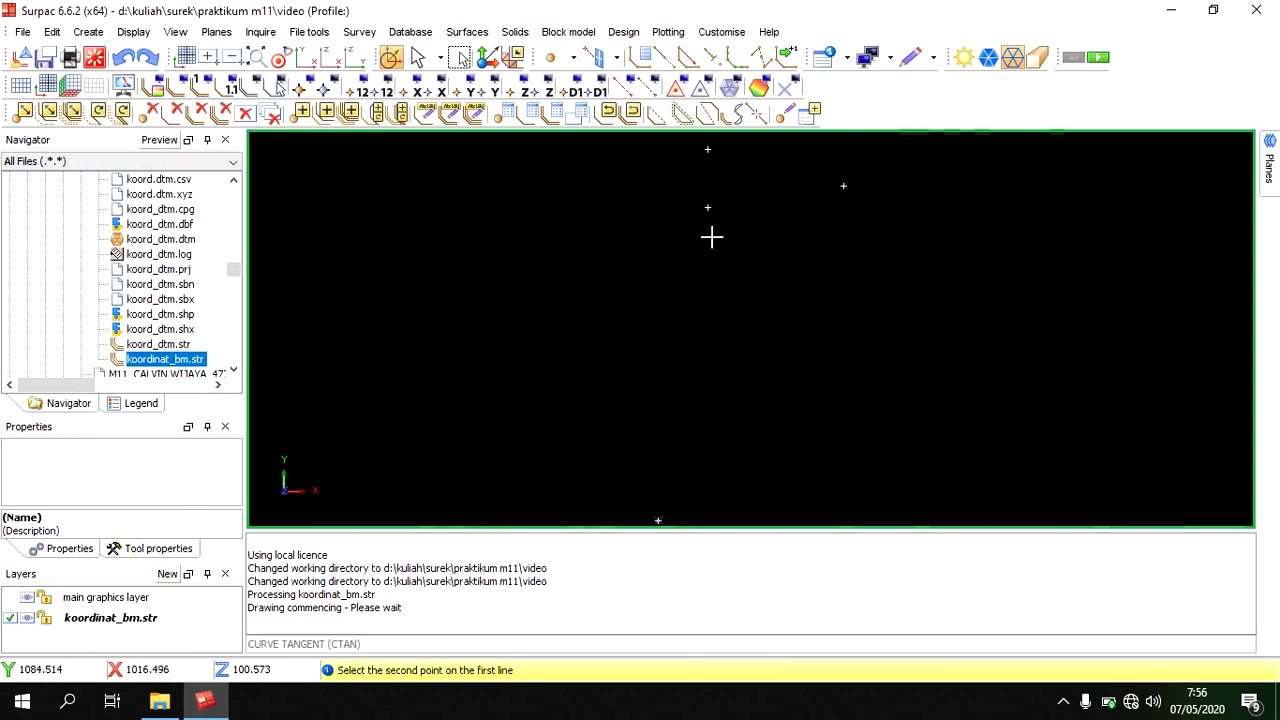
{"action": "left_click", "coordinate": [707, 209]}
{"action": "left_click", "coordinate": [707, 209]}
{"action": "left_click", "coordinate": [844, 186]}
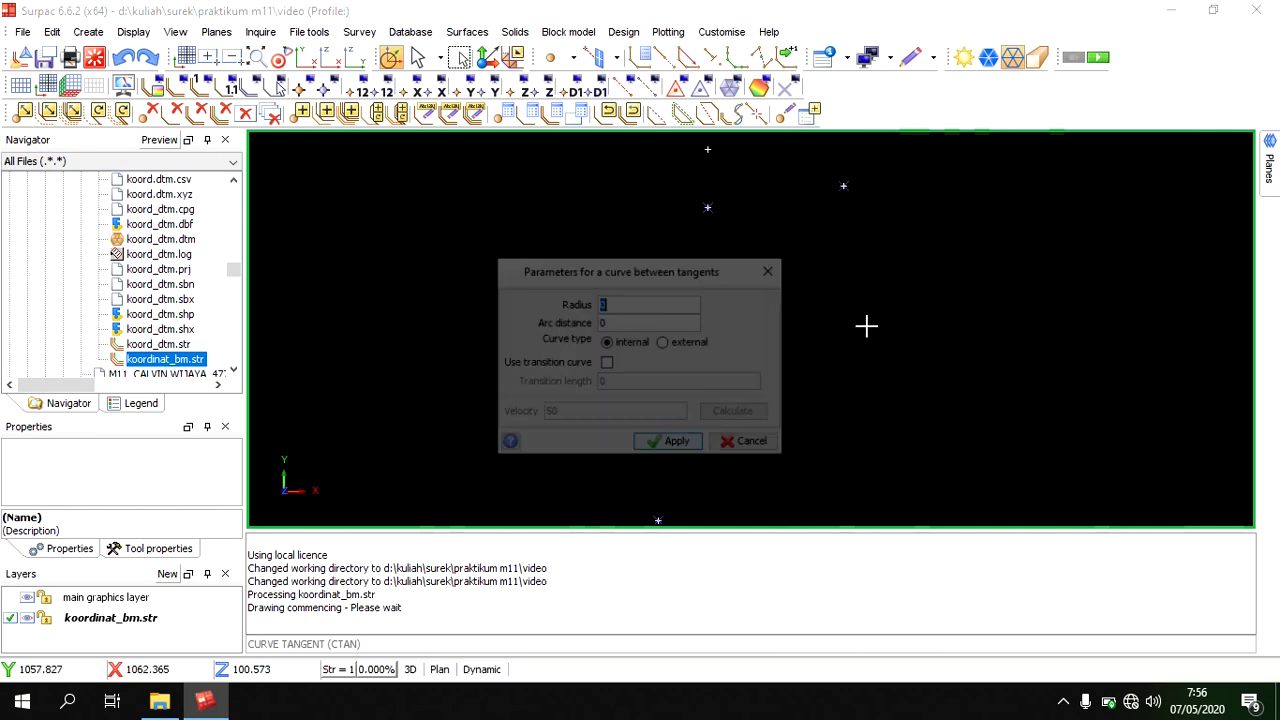
Create the internal tangent curve with radius 35 and arc distance 1, and draw its point markers.
{"action": "type", "text": "35"}
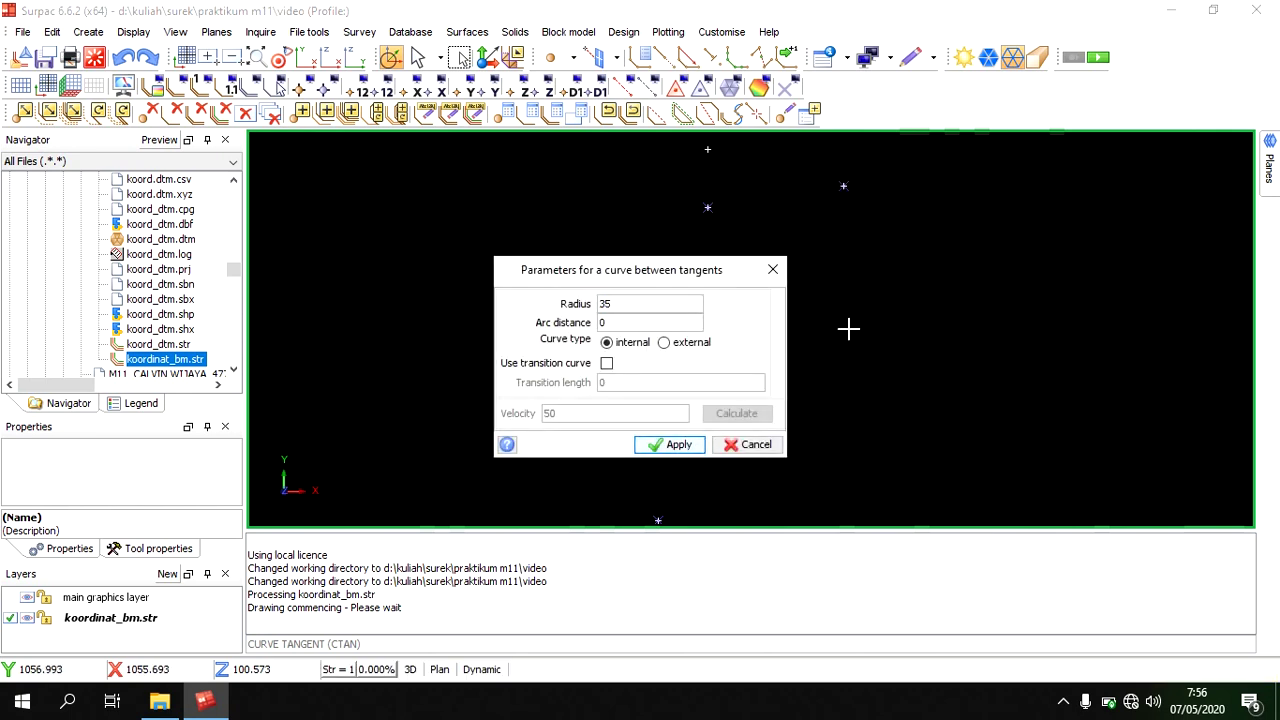
{"action": "left_click", "coordinate": [608, 324]}
{"action": "left_click_drag", "start_coordinate": [608, 324], "coordinate": [596, 327]}
{"action": "type", "text": "1"}
{"action": "key", "text": "Return"}
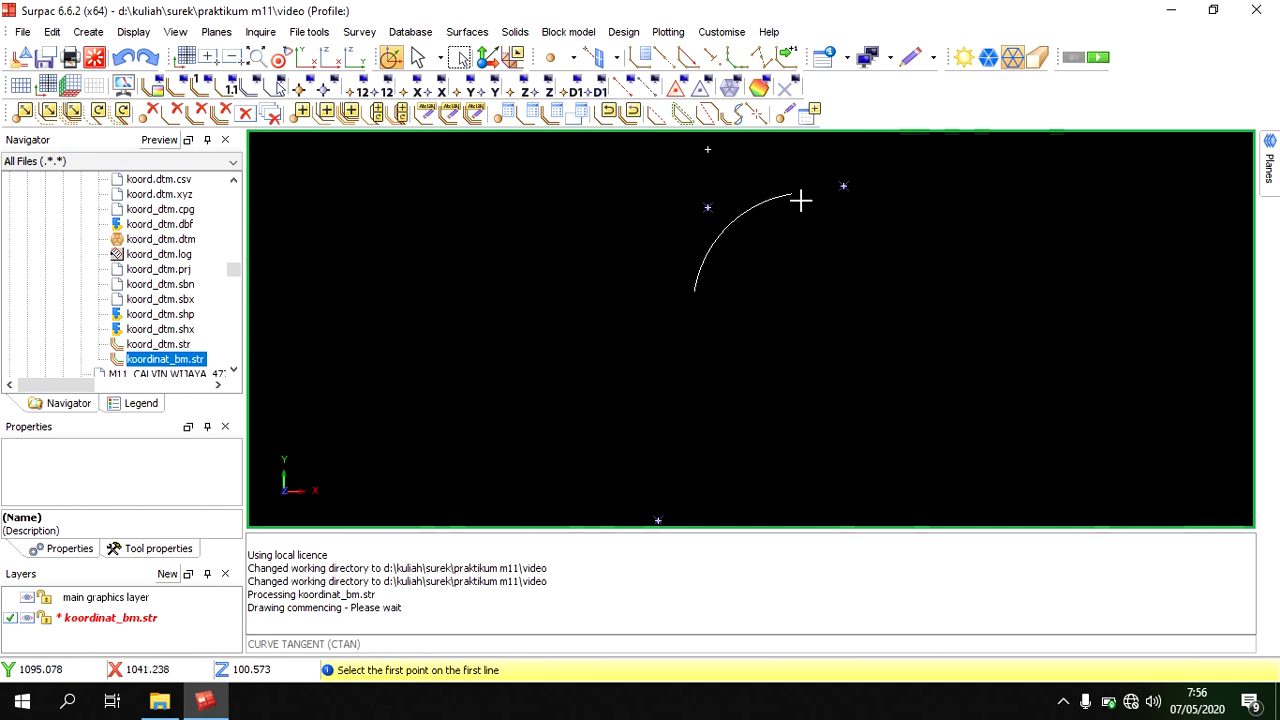
{"action": "left_click", "coordinate": [301, 91]}
{"action": "left_click", "coordinate": [704, 449]}
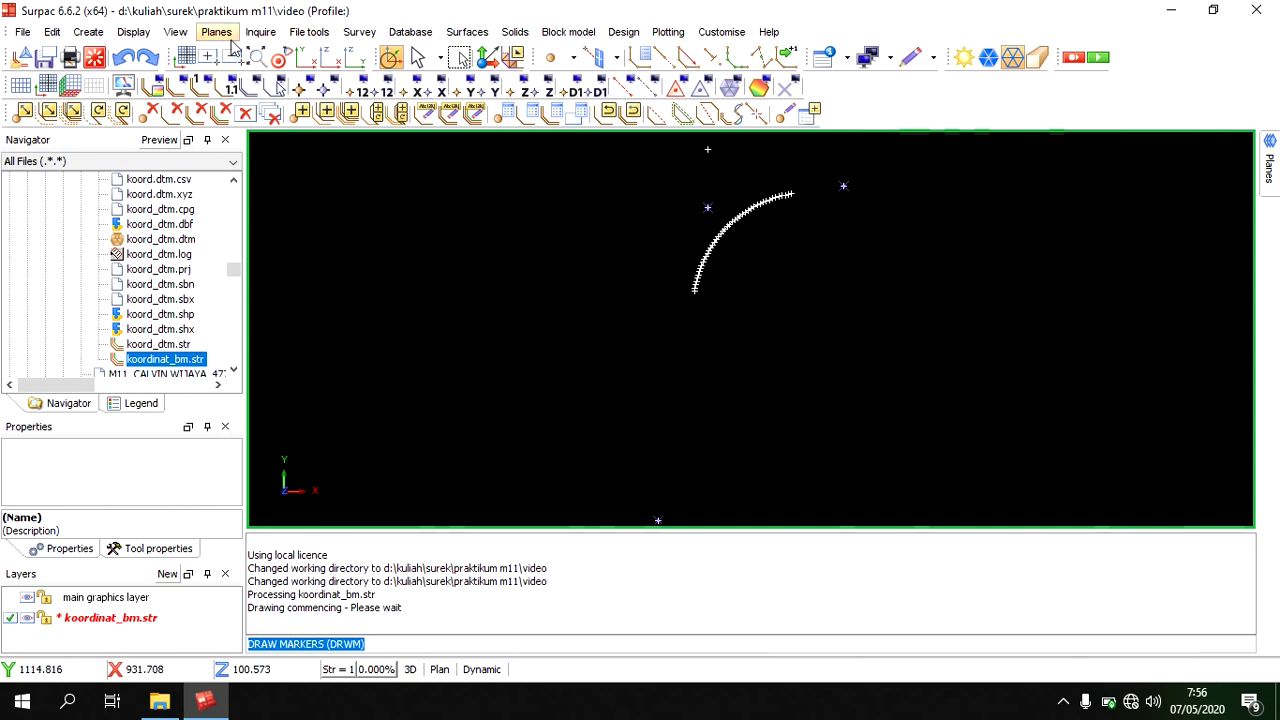
Join the southern point to the start of the curve and the end of the curve to the northeastern point.
{"action": "left_click", "coordinate": [706, 114]}
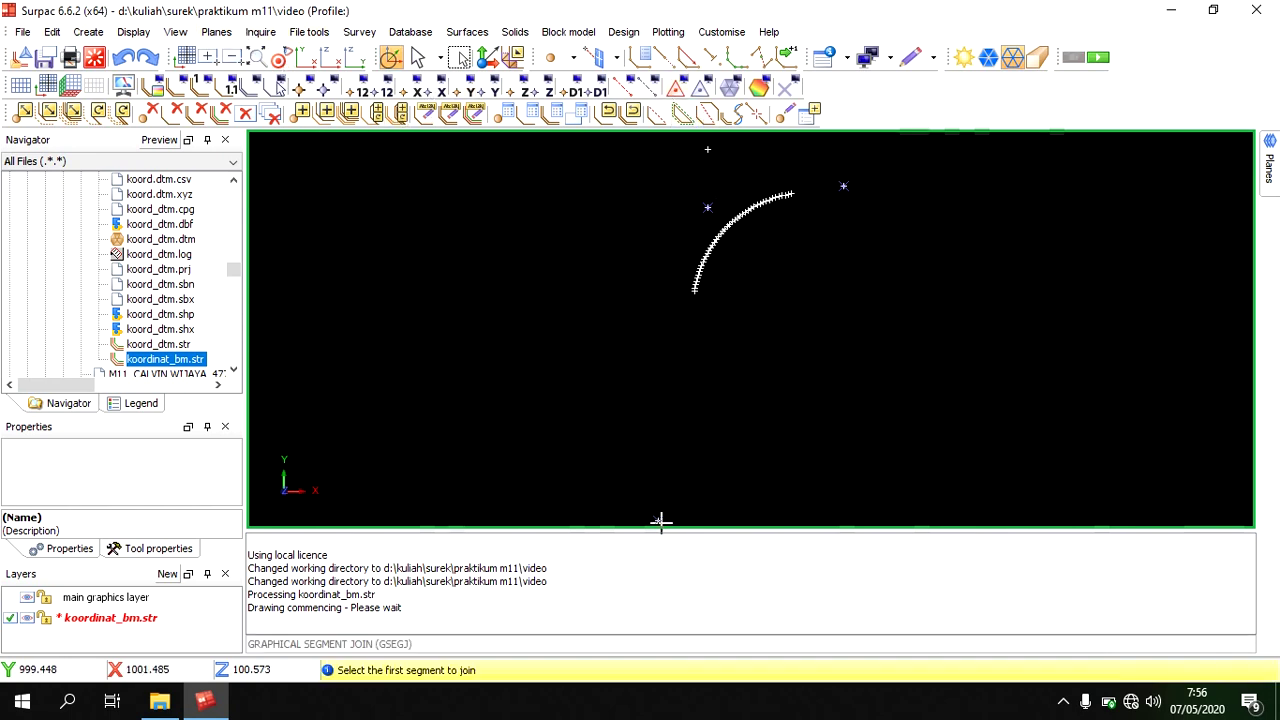
{"action": "scroll", "coordinate": [686, 286], "scroll_direction": "up", "scroll_amount": 3}
{"action": "left_click", "coordinate": [683, 284]}
{"action": "scroll", "coordinate": [784, 335], "scroll_direction": "down", "scroll_amount": 3}
{"action": "scroll", "coordinate": [877, 203], "scroll_direction": "up", "scroll_amount": 4}
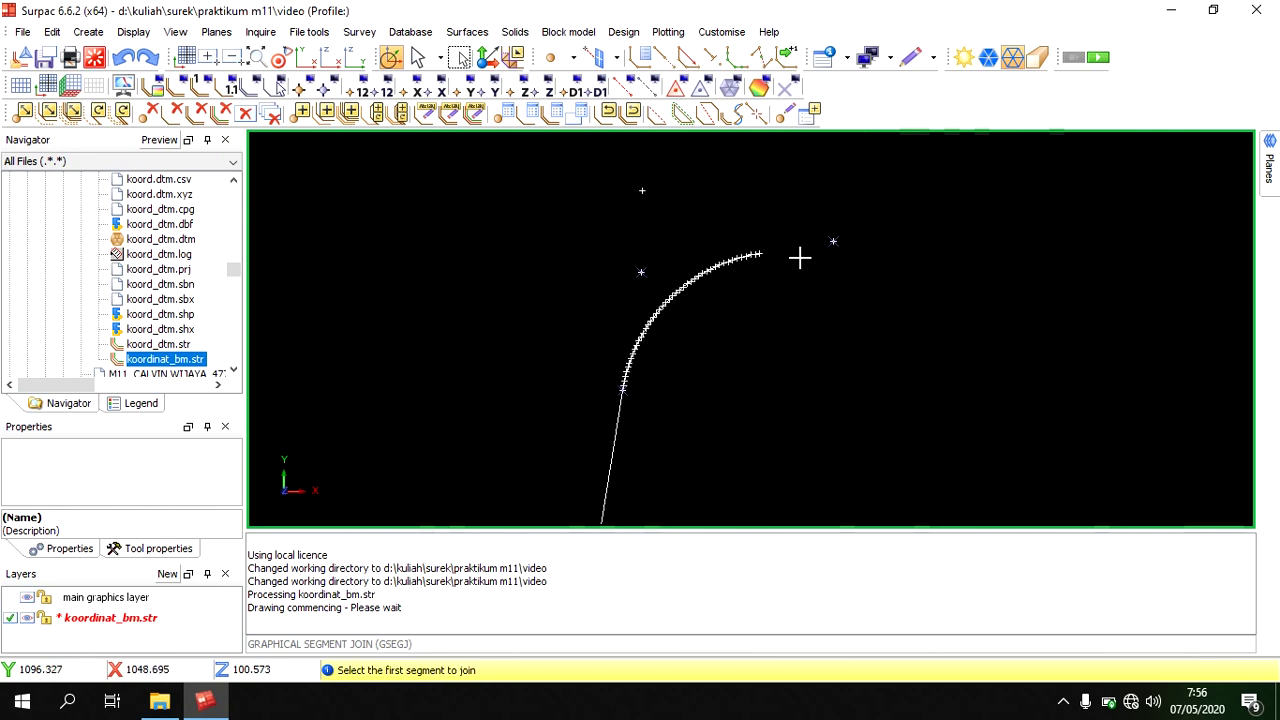
{"action": "left_click", "coordinate": [737, 249]}
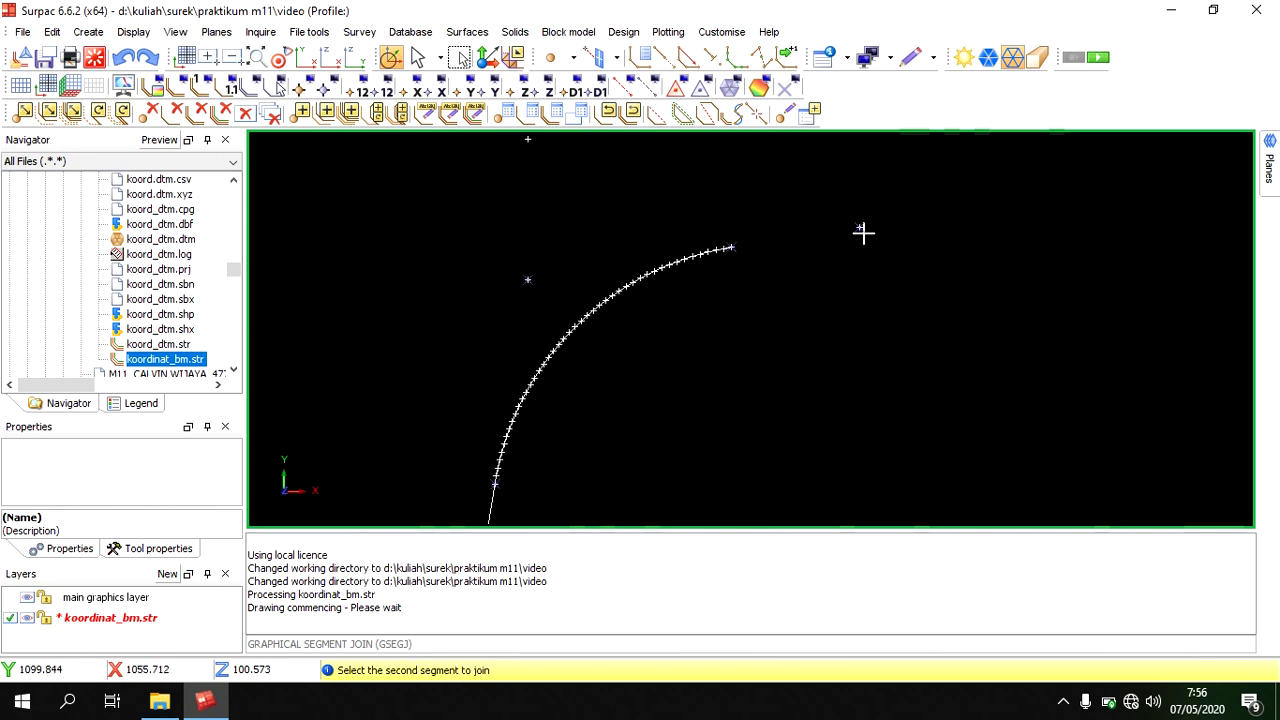
{"action": "left_click", "coordinate": [861, 229]}
{"action": "scroll", "coordinate": [860, 347], "scroll_direction": "down", "scroll_amount": 3}
{"action": "scroll", "coordinate": [860, 347], "scroll_direction": "down", "scroll_amount": 2}
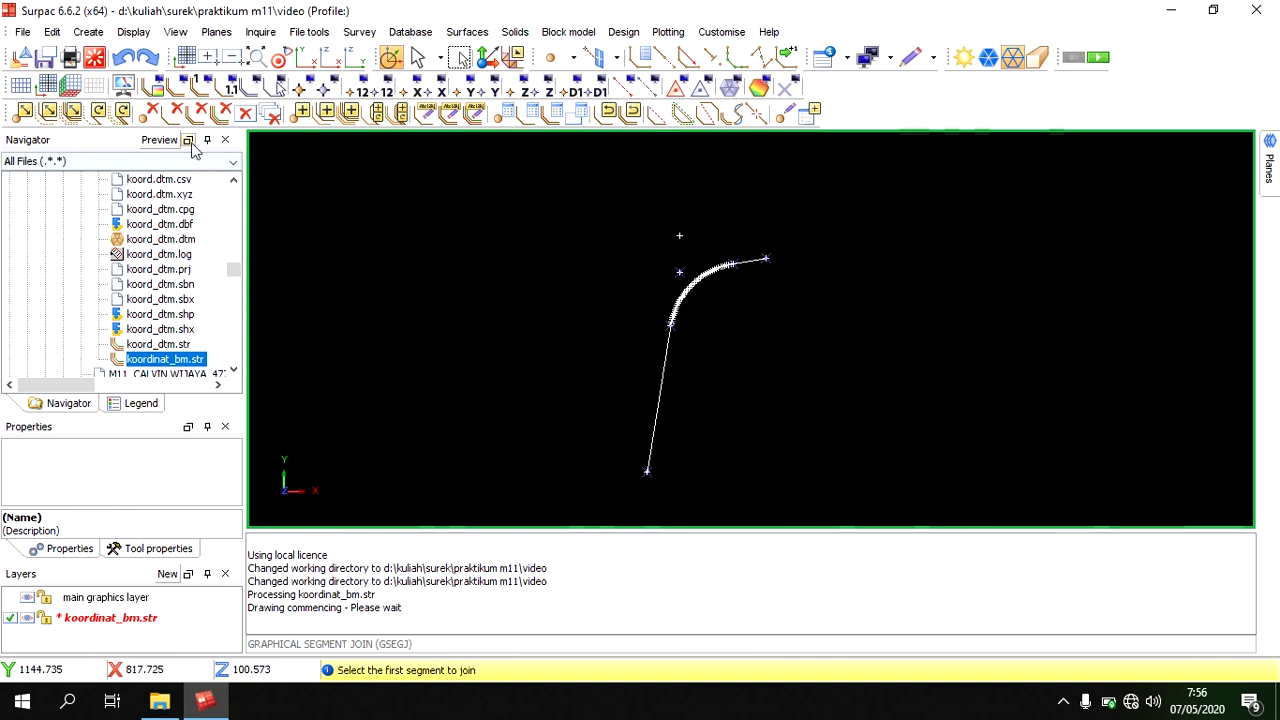
Delete the two loose points northwest of the curve and erase the temporary markers.
{"action": "left_click", "coordinate": [148, 111]}
{"action": "scroll", "coordinate": [754, 209], "scroll_direction": "up", "scroll_amount": 2}
{"action": "scroll", "coordinate": [660, 262], "scroll_direction": "up", "scroll_amount": 2}
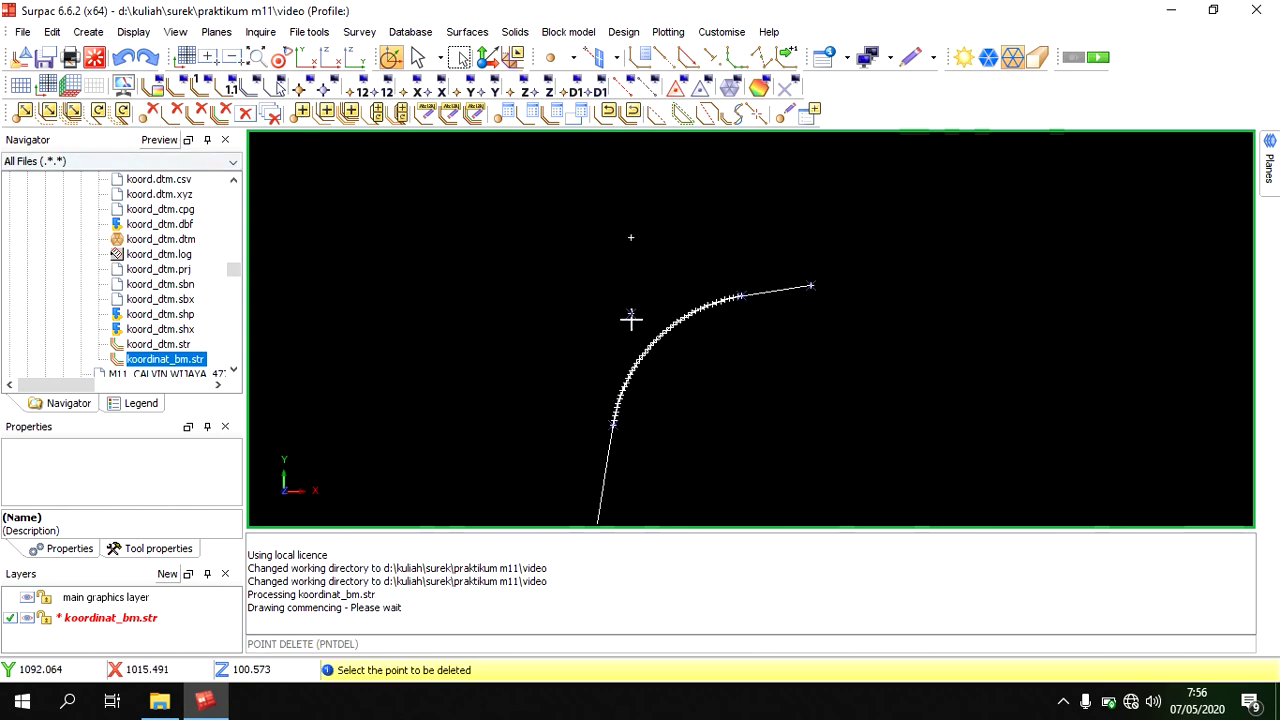
{"action": "left_click", "coordinate": [633, 237]}
{"action": "middle_click_drag", "start_coordinate": [729, 346], "coordinate": [730, 273]}
{"action": "scroll", "coordinate": [724, 250], "scroll_direction": "down", "scroll_amount": 1}
{"action": "middle_click_drag", "start_coordinate": [720, 229], "coordinate": [709, 180]}
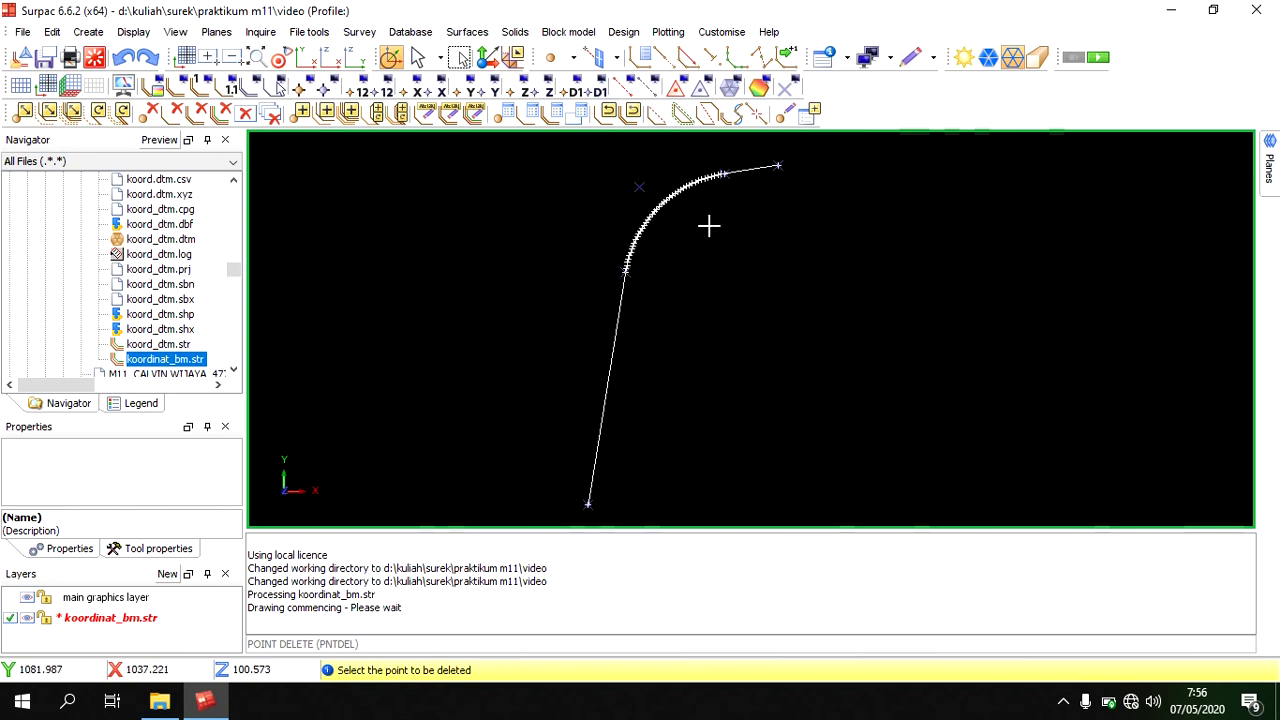
{"action": "left_click", "coordinate": [785, 88]}
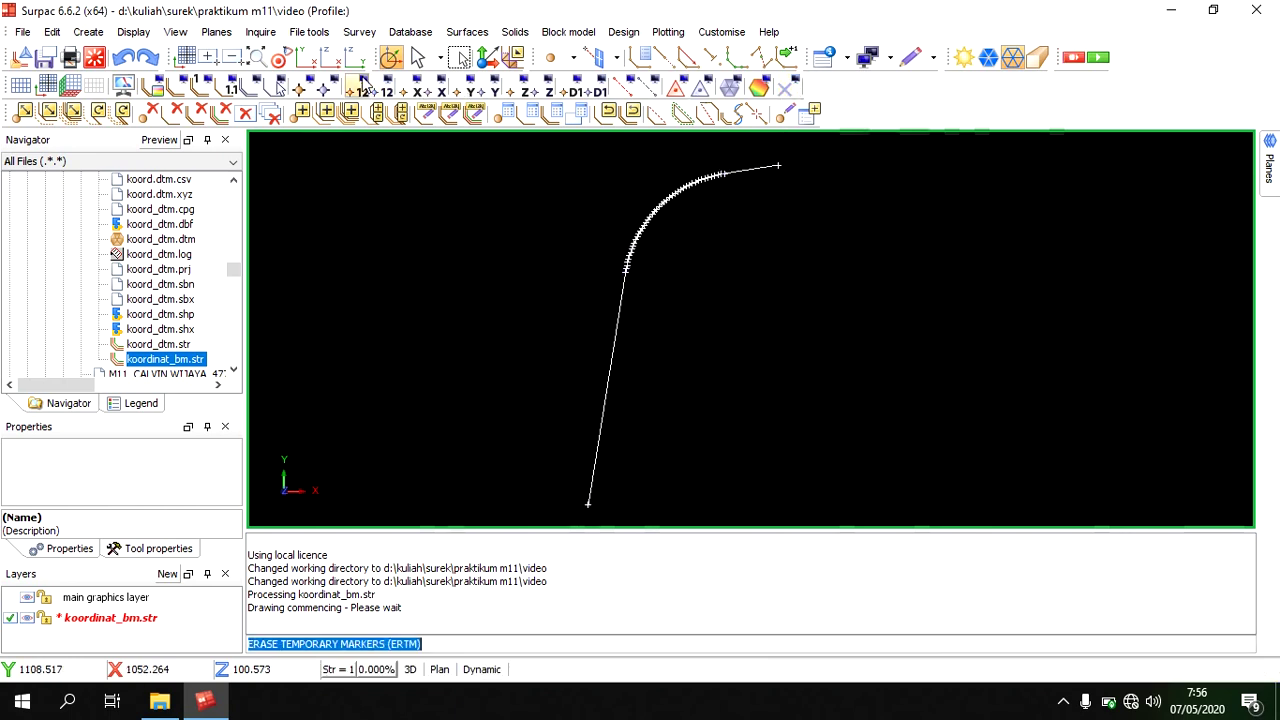
Subdivide the long straight segment south of the curve with new points at a horizontal distance of 1.
{"action": "left_click", "coordinate": [88, 31]}
{"action": "mouse_move", "coordinate": [112, 53]}
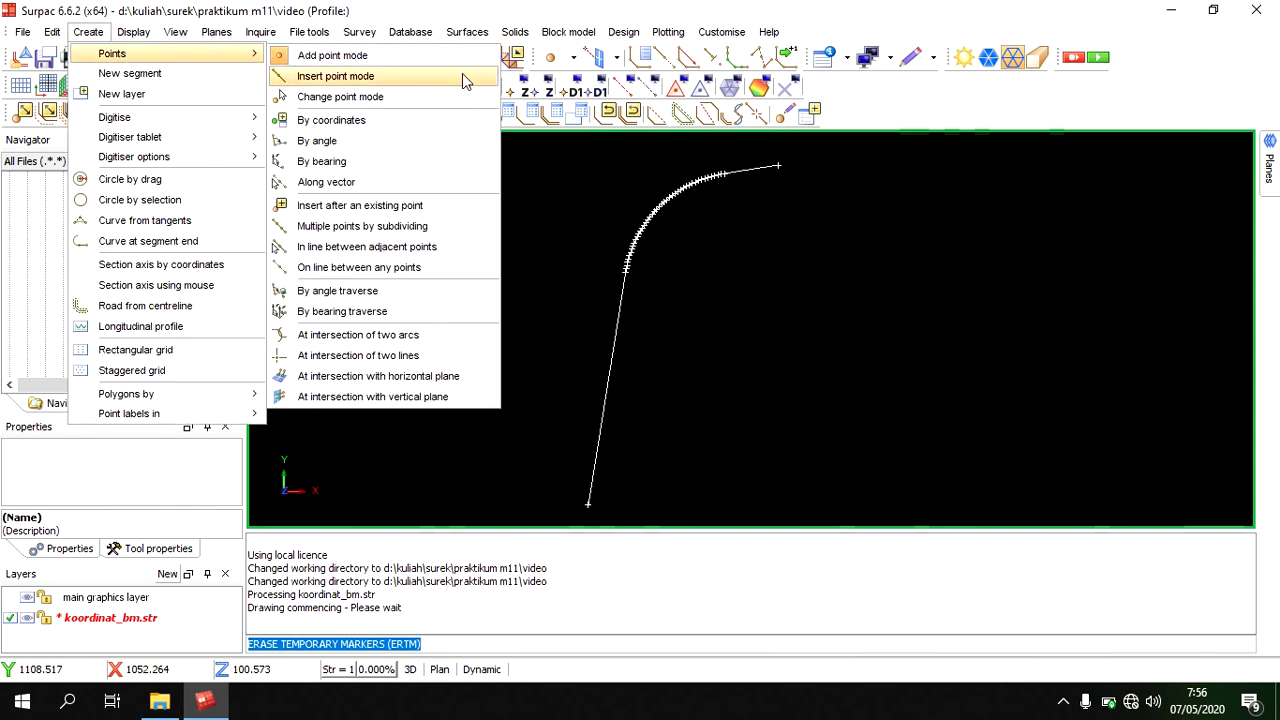
{"action": "left_click", "coordinate": [390, 226]}
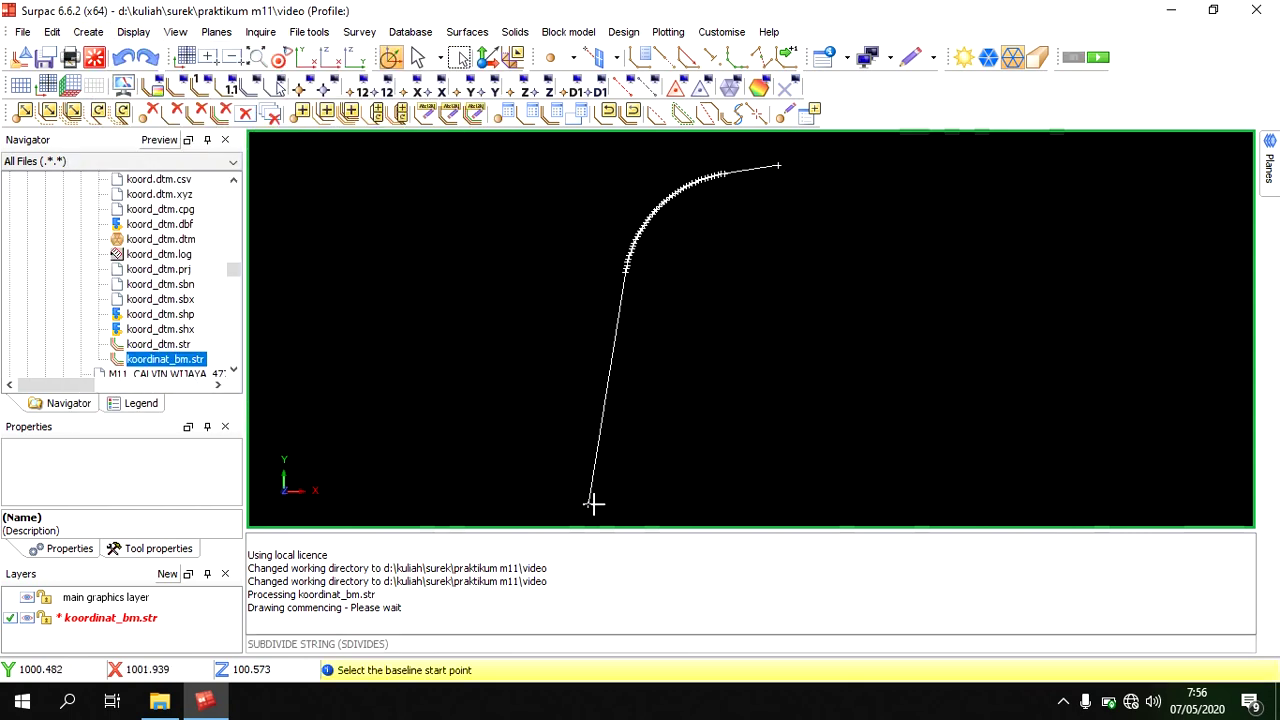
{"action": "left_click", "coordinate": [586, 506]}
{"action": "scroll", "coordinate": [660, 269], "scroll_direction": "up", "scroll_amount": 2}
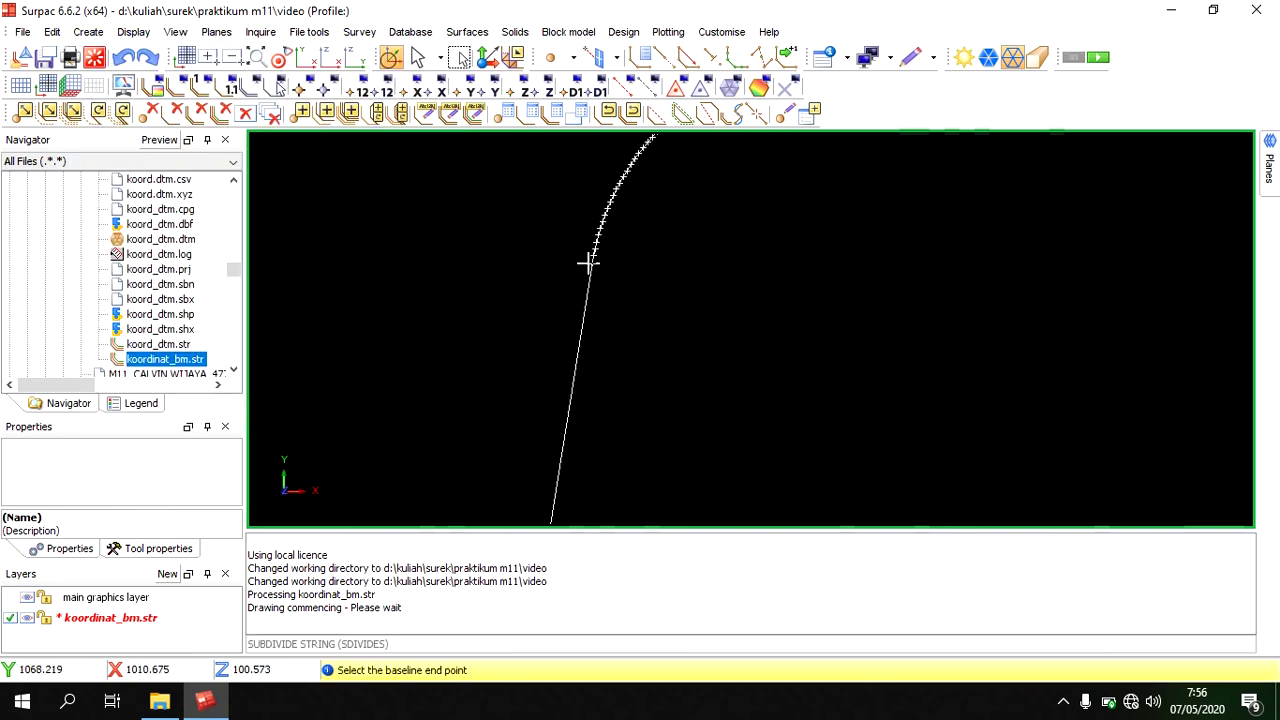
{"action": "left_click", "coordinate": [591, 263]}
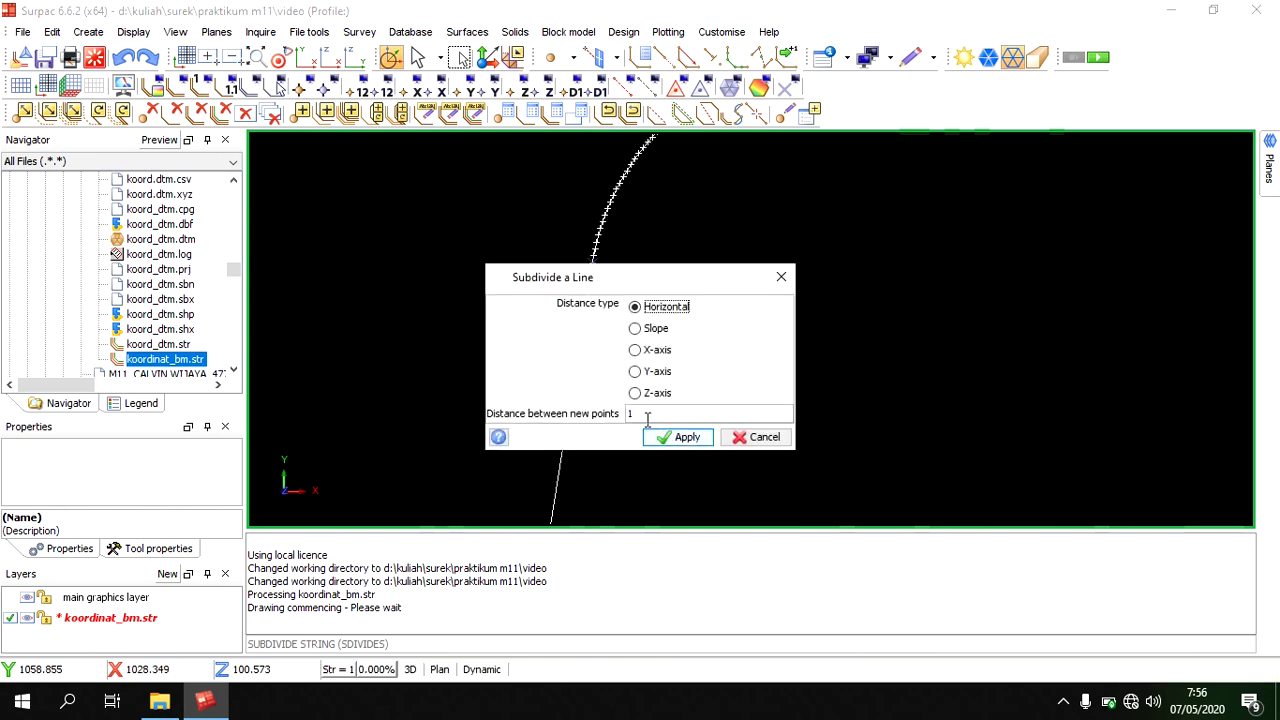
{"action": "left_click", "coordinate": [686, 437]}
Subdivide the short straight segment from the curve's end to the northeastern point with new points at a horizontal distance of 1.
{"action": "scroll", "coordinate": [783, 263], "scroll_direction": "down", "scroll_amount": 2}
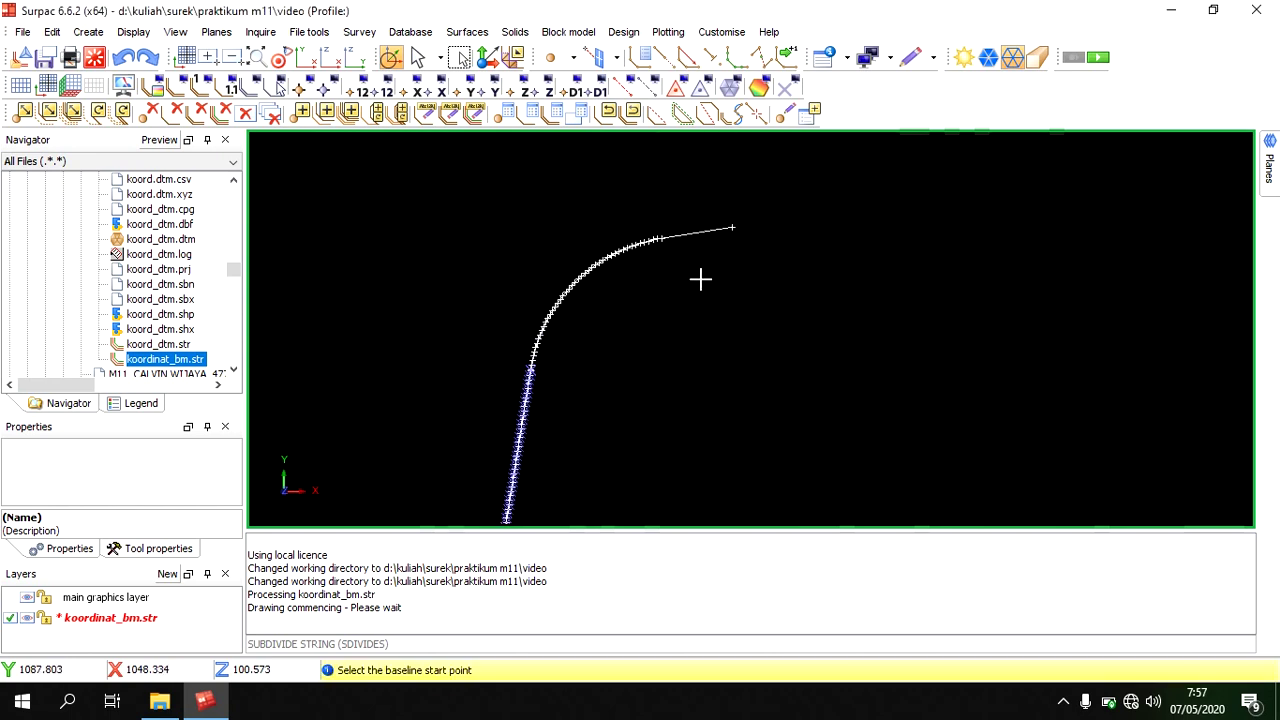
{"action": "left_click", "coordinate": [624, 256]}
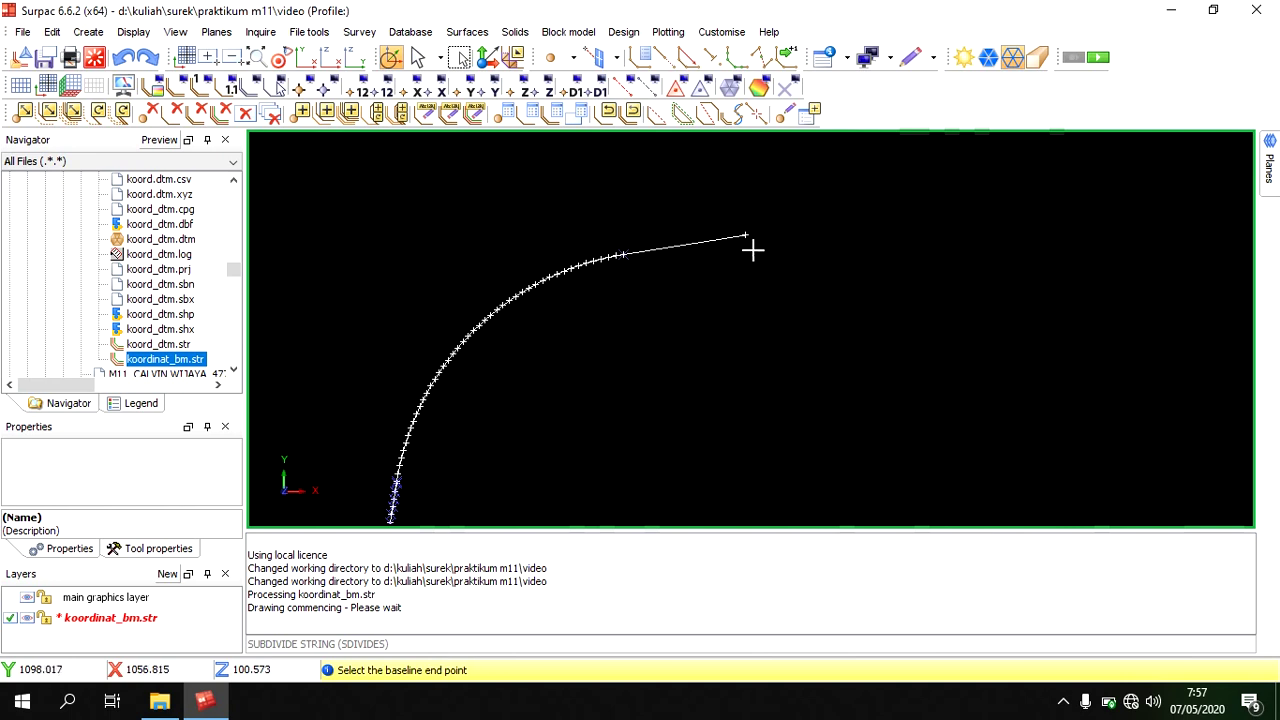
{"action": "left_click", "coordinate": [749, 237]}
{"action": "left_click", "coordinate": [686, 437]}
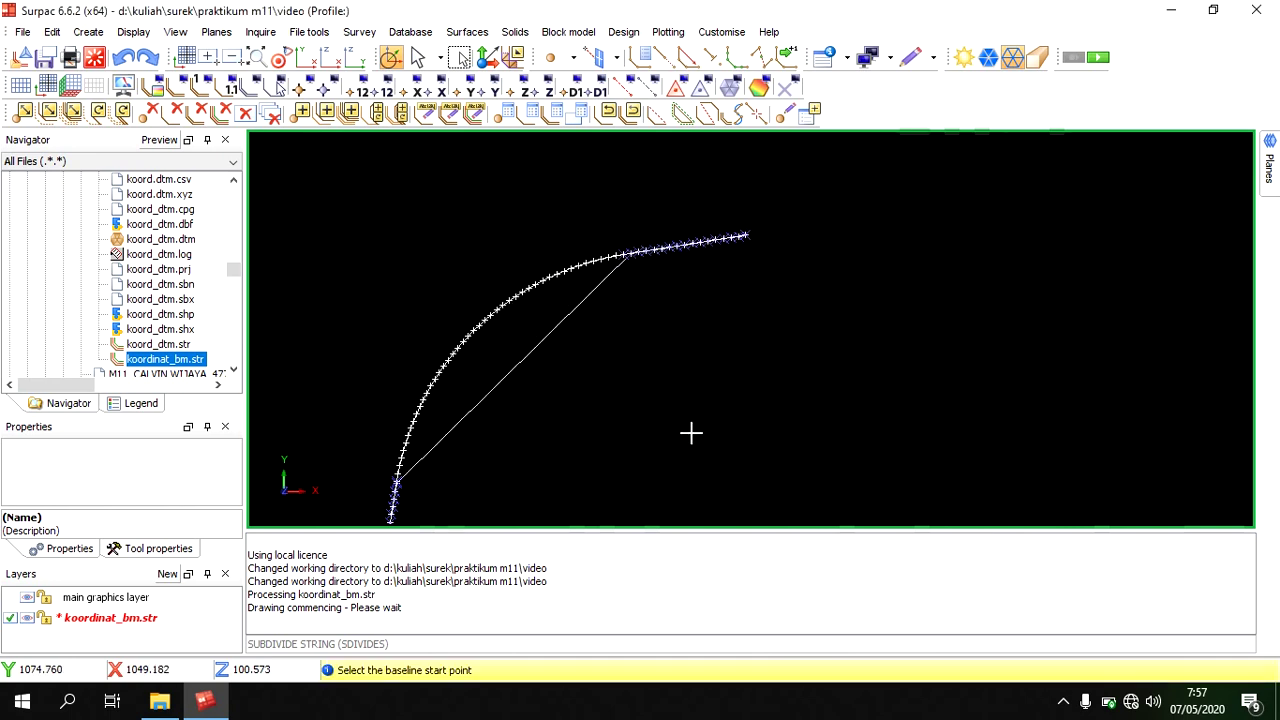
Break the stray straight segment joining the two ends of the curve and erase the temporary markers.
{"action": "left_click", "coordinate": [757, 113]}
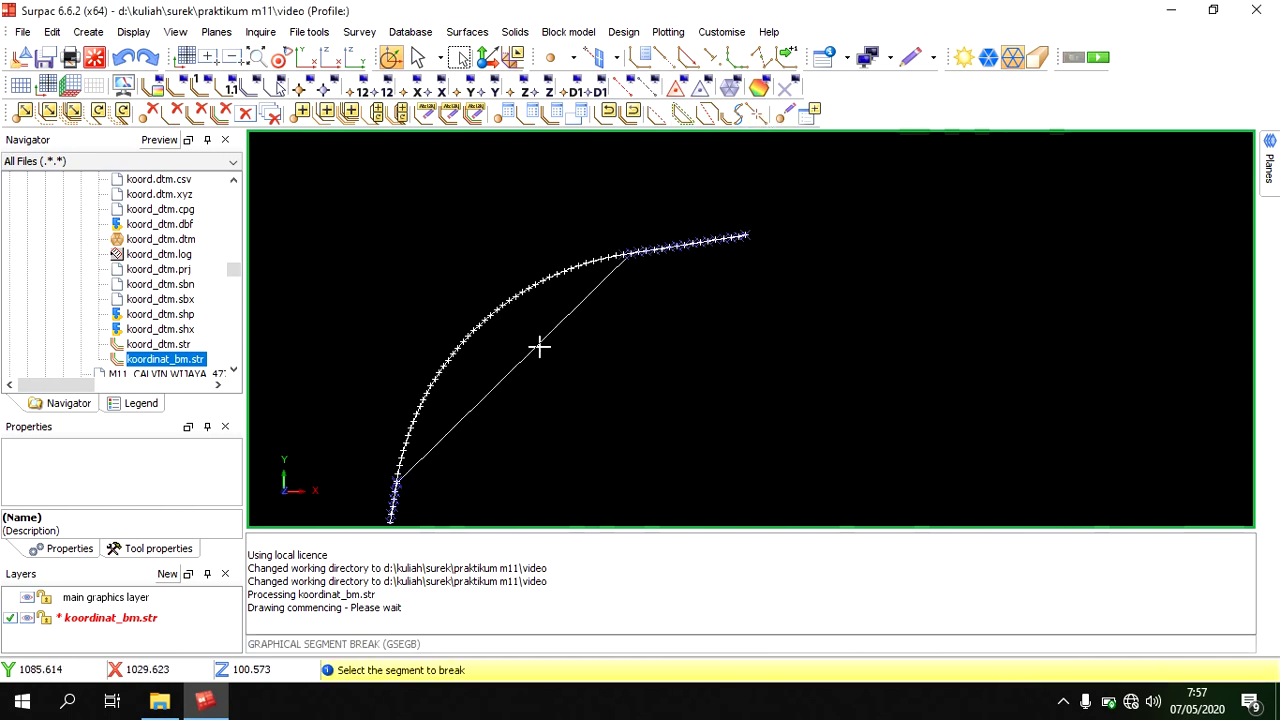
{"action": "scroll", "coordinate": [607, 405], "scroll_direction": "down", "scroll_amount": 3}
{"action": "middle_click_drag", "start_coordinate": [617, 411], "coordinate": [623, 340]}
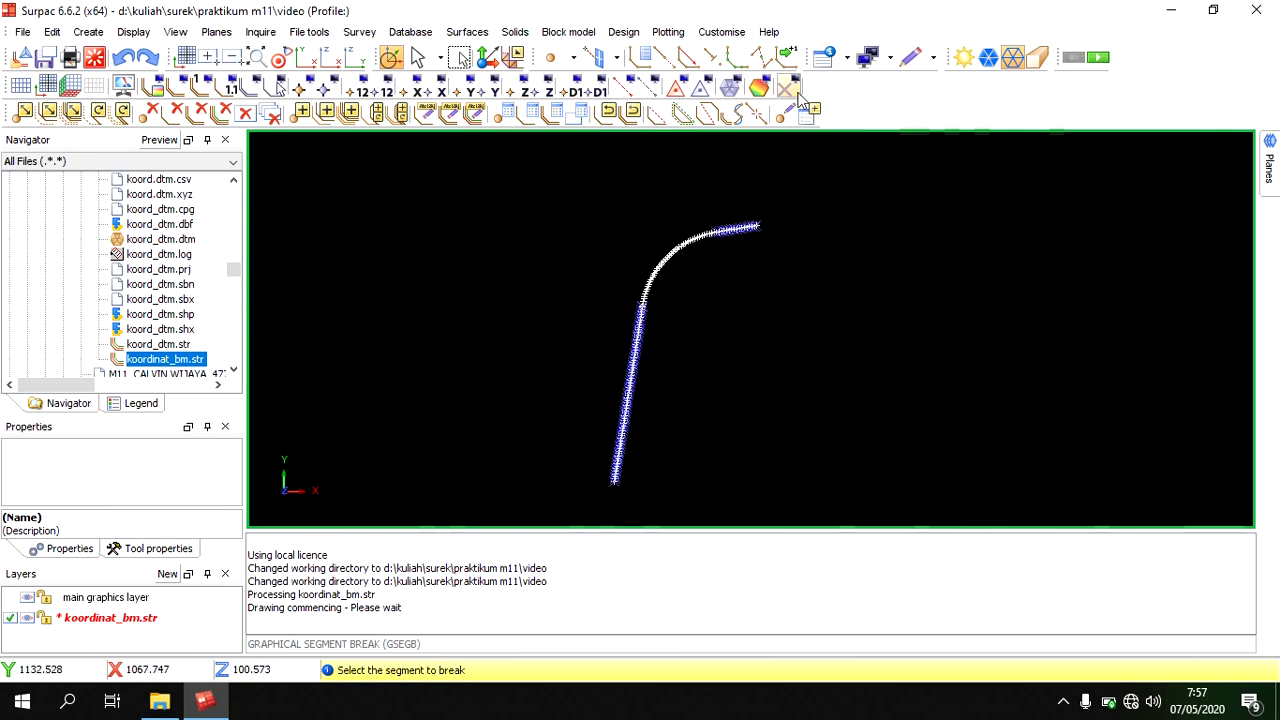
{"action": "left_click", "coordinate": [789, 88]}
{"action": "scroll", "coordinate": [709, 260], "scroll_direction": "up", "scroll_amount": 1}
{"action": "middle_click_drag", "start_coordinate": [680, 283], "coordinate": [680, 251]}
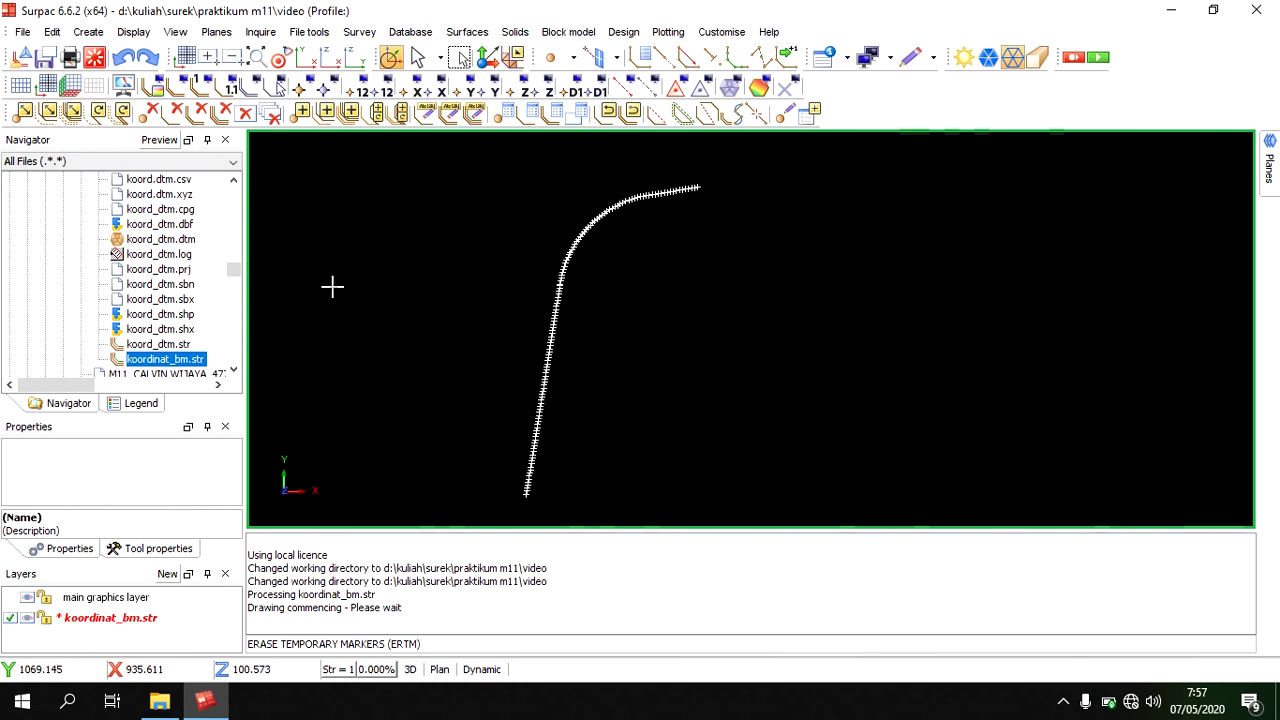
Load the existing as_jalan.str from the Video folder into the graphics view and delete its layer again.
{"action": "scroll", "coordinate": [162, 283], "scroll_direction": "up", "scroll_amount": 3}
{"action": "left_click_drag", "start_coordinate": [159, 287], "coordinate": [698, 406]}
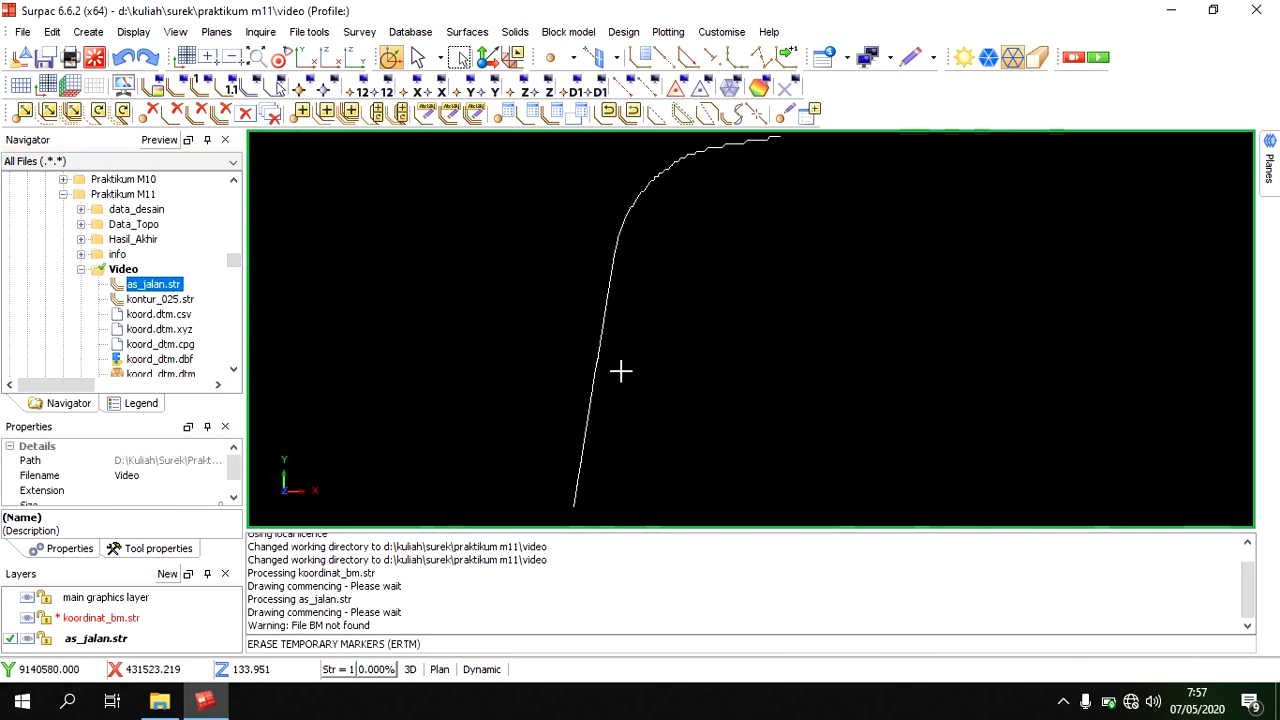
{"action": "scroll", "coordinate": [167, 278], "scroll_direction": "down", "scroll_amount": 2}
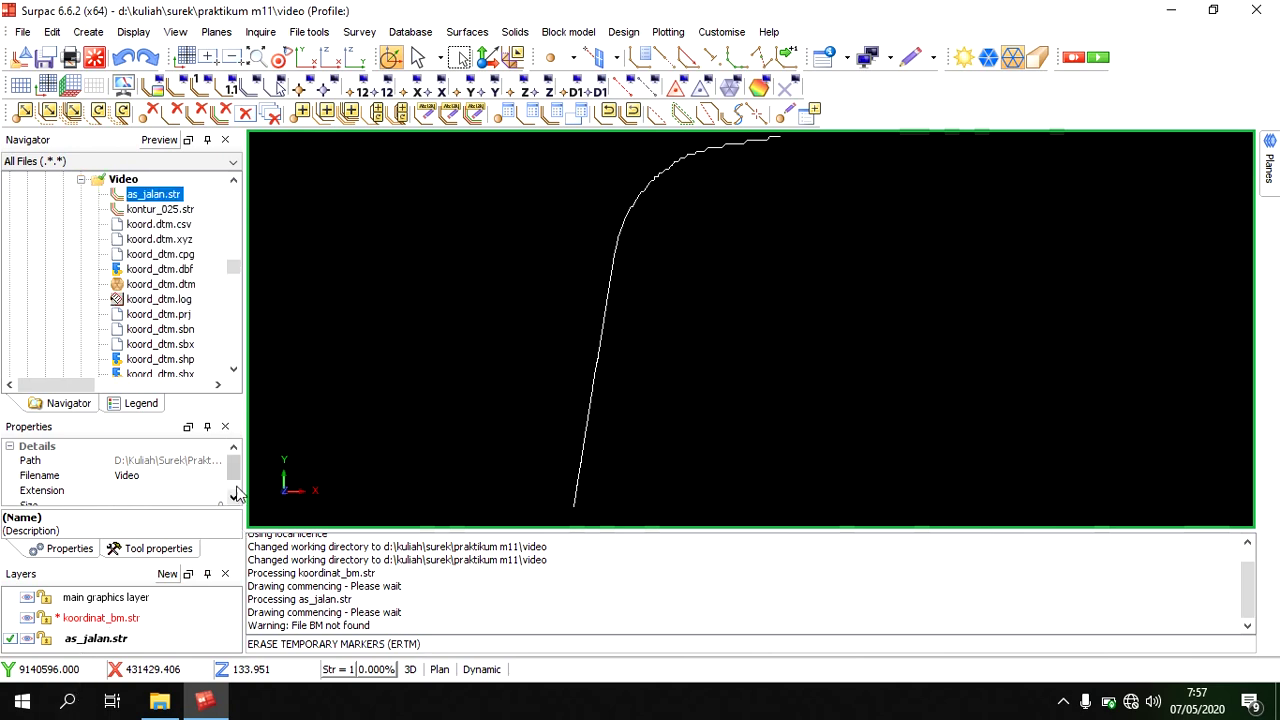
{"action": "left_click", "coordinate": [118, 639]}
{"action": "right_click", "coordinate": [123, 640]}
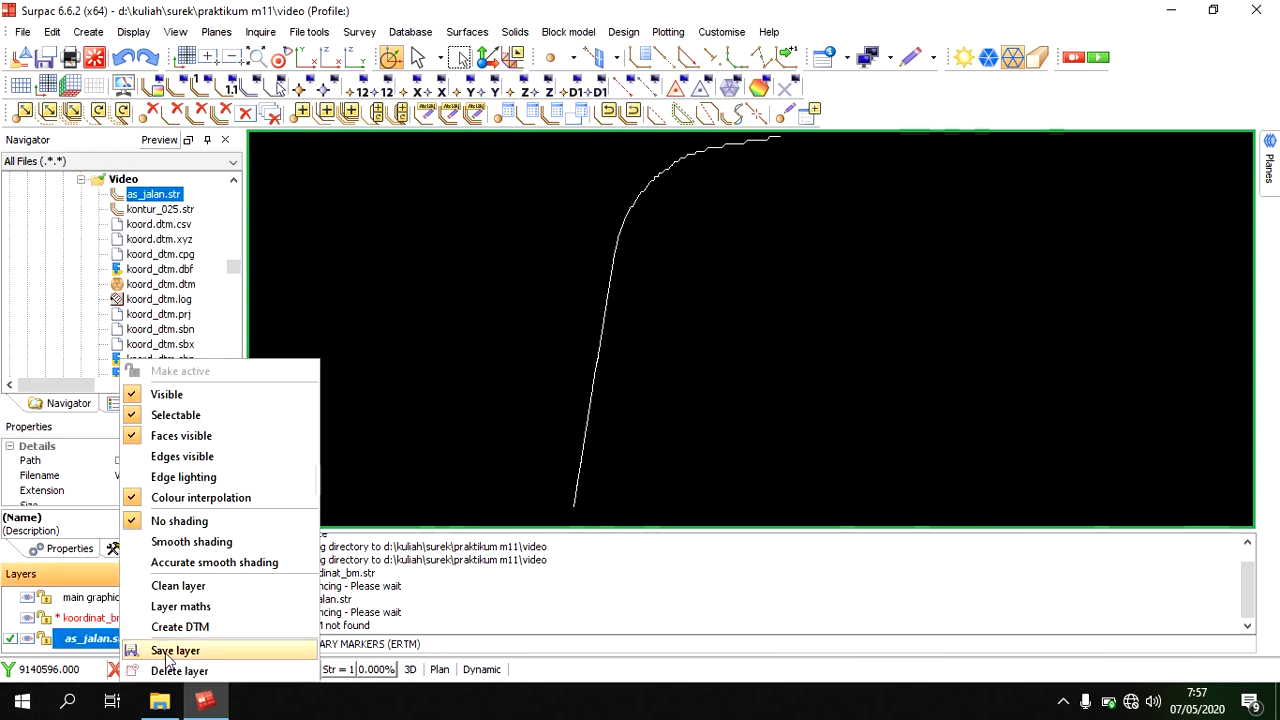
{"action": "left_click", "coordinate": [173, 671]}
Make the koordinat_bm.str layer active and save it as the Surpac string file as_jalan.str in the Video folder, replacing the existing file.
{"action": "left_click", "coordinate": [96, 620]}
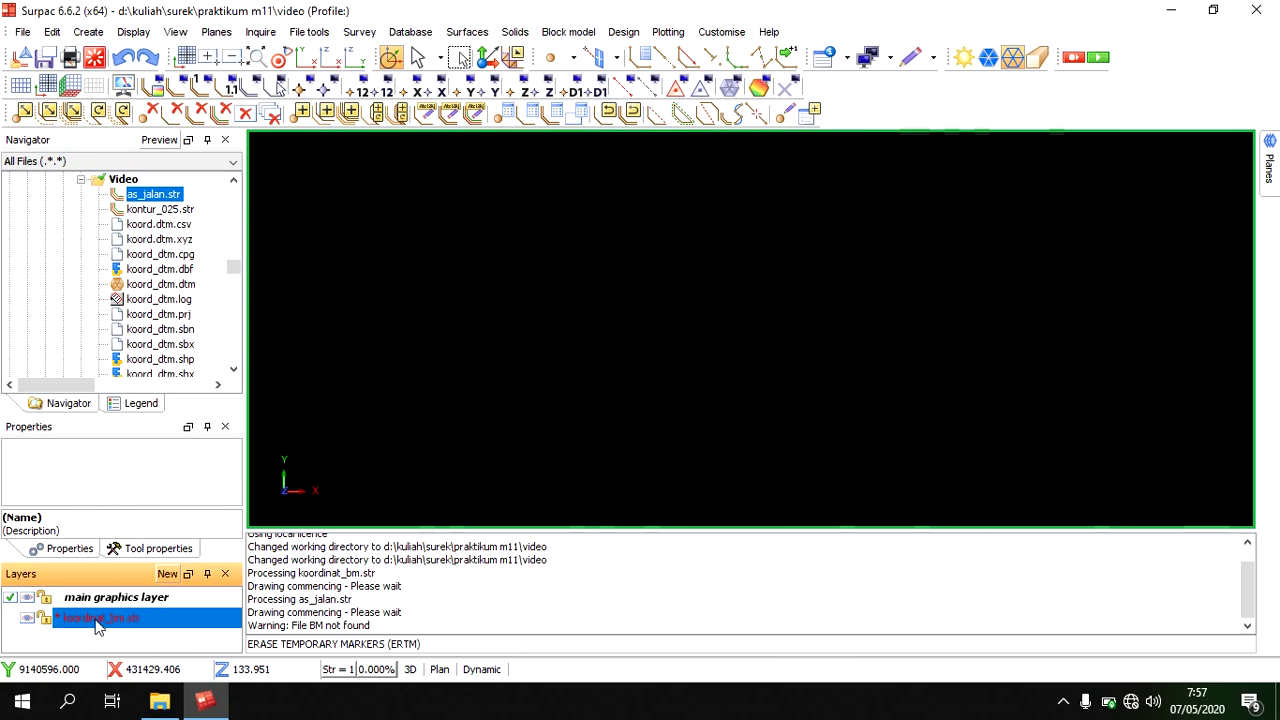
{"action": "double_click", "coordinate": [87, 626]}
{"action": "right_click", "coordinate": [118, 627]}
{"action": "left_click", "coordinate": [160, 649]}
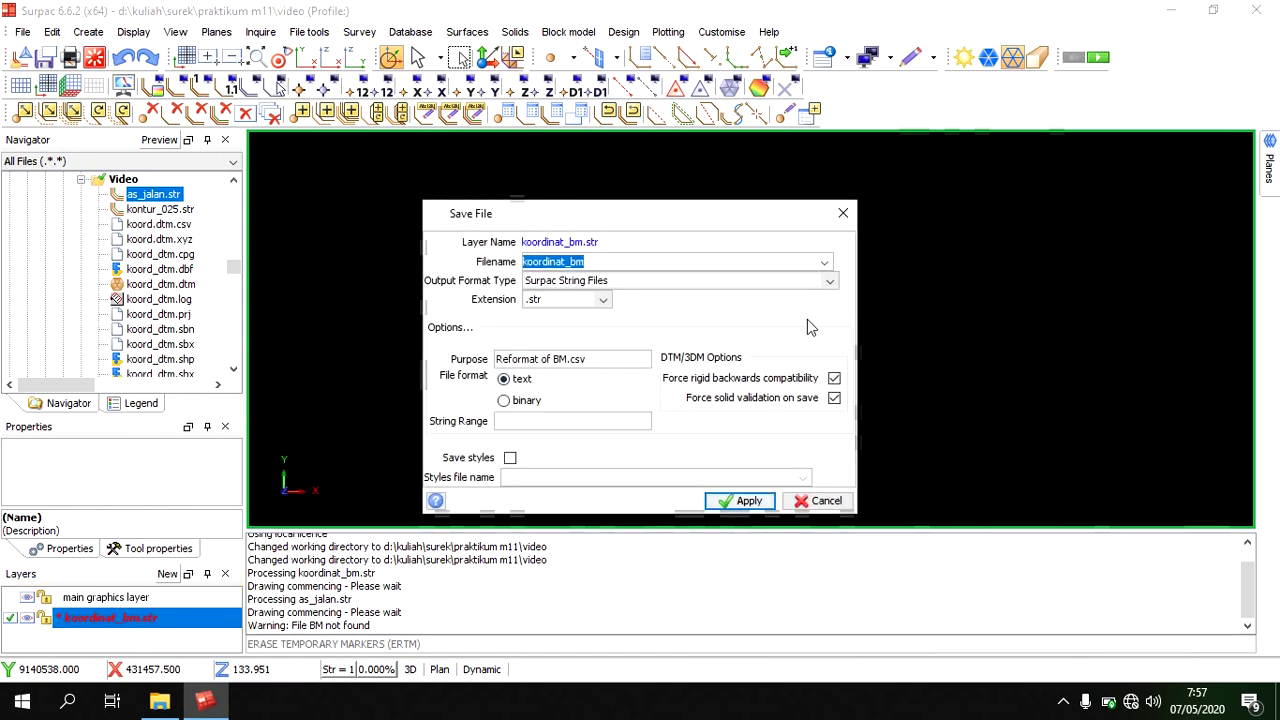
{"action": "left_click", "coordinate": [824, 263]}
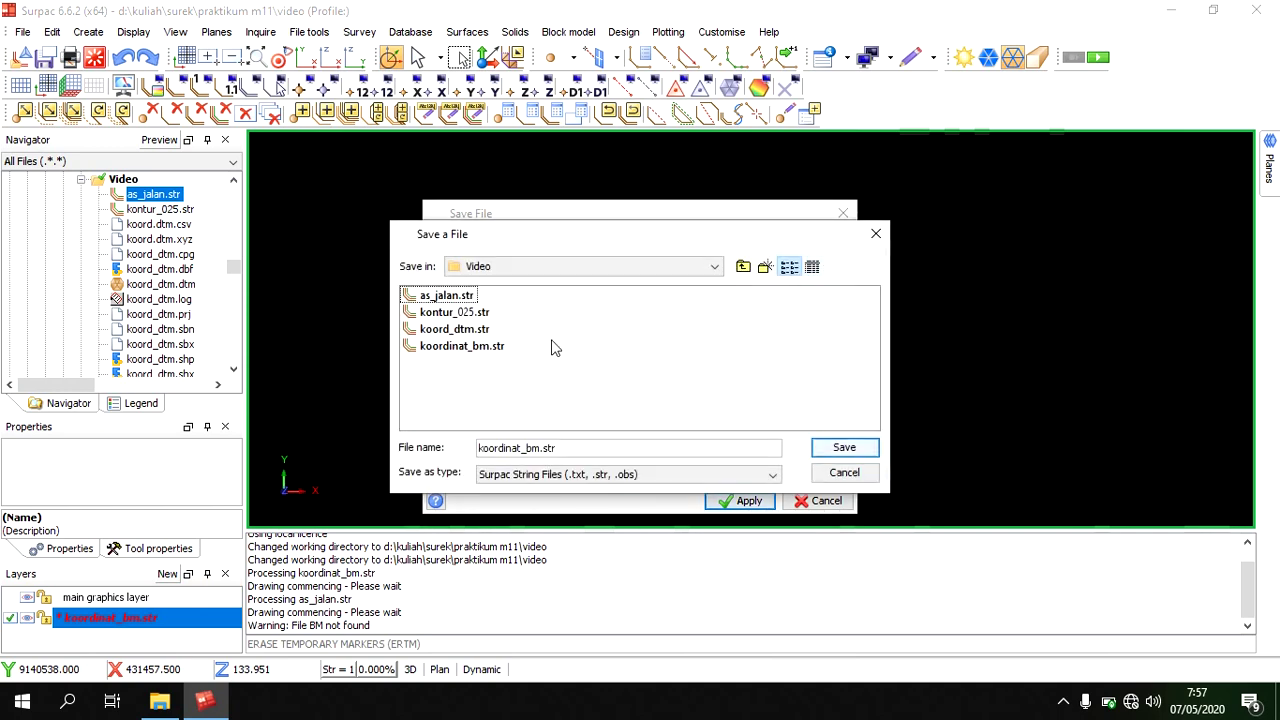
{"action": "left_click", "coordinate": [448, 295]}
{"action": "left_click", "coordinate": [848, 447]}
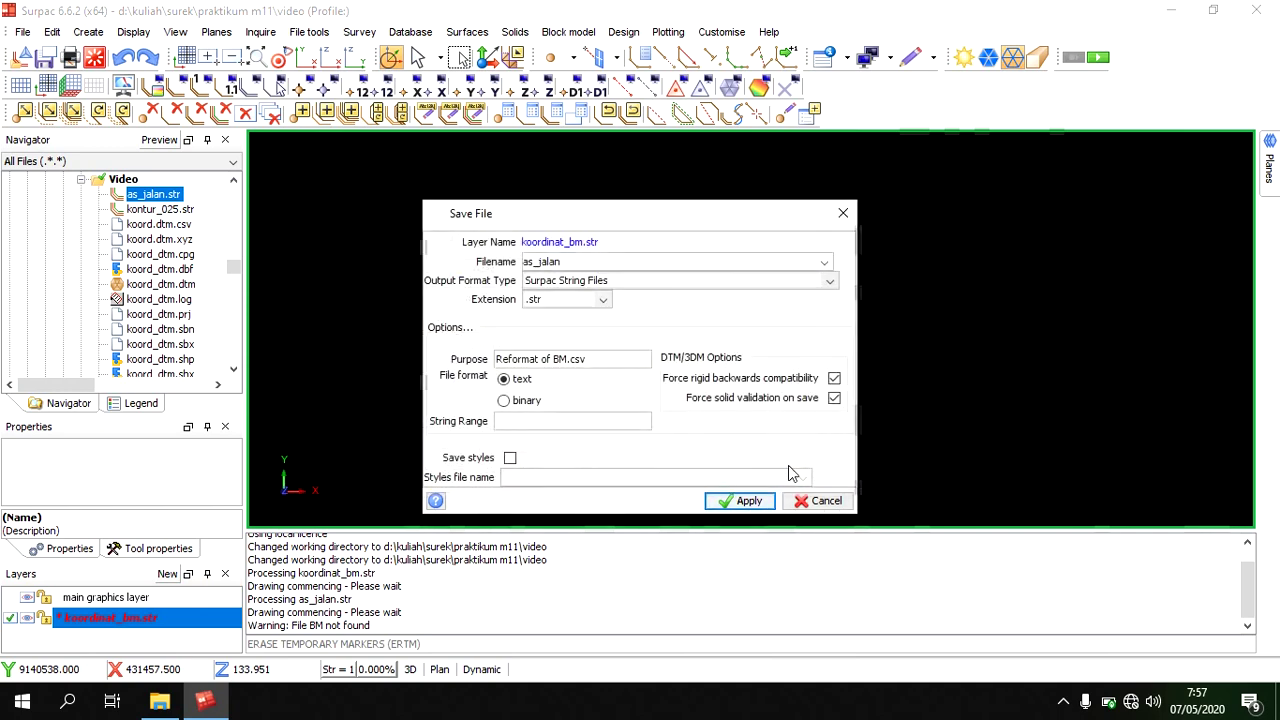
{"action": "left_click", "coordinate": [740, 501]}
{"action": "left_click", "coordinate": [724, 412]}
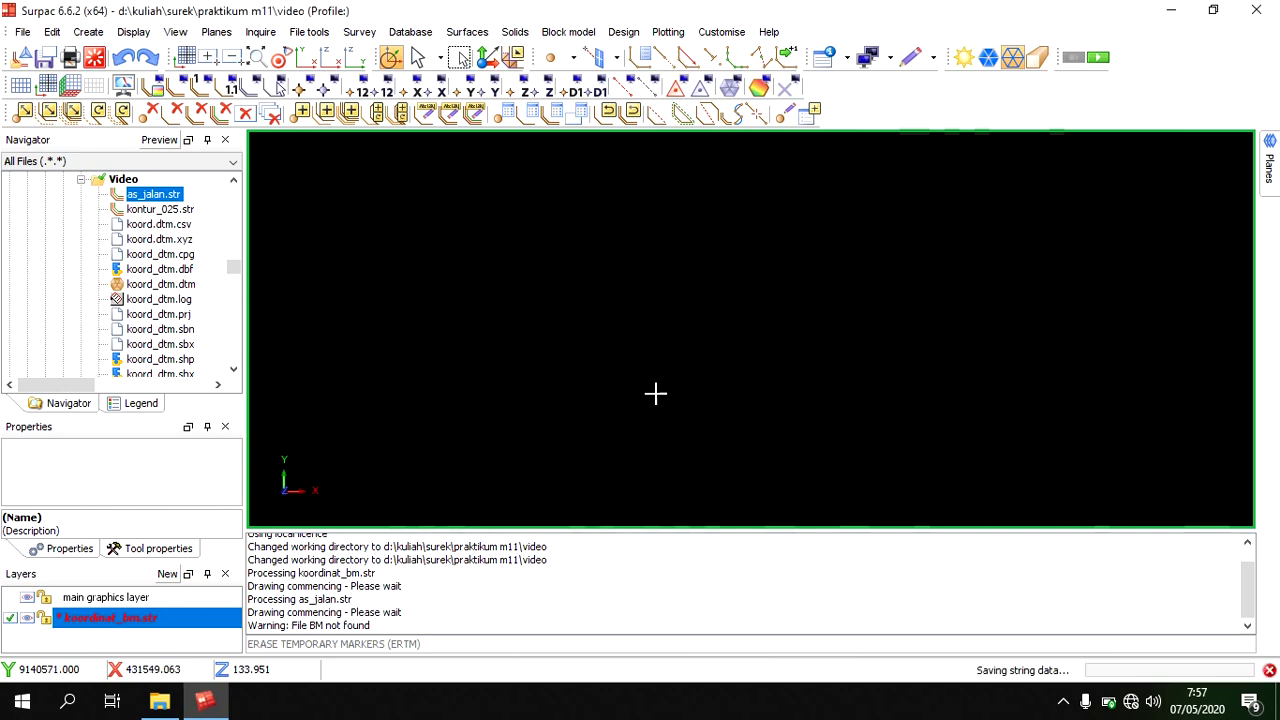
Open the saved as_jalan.str in the graphics view and draw its point markers.
{"action": "mouse_move", "coordinate": [150, 194]}
{"action": "left_mouse_down"}
{"action": "mouse_move", "coordinate": [146, 206]}
{"action": "mouse_move", "coordinate": [215, 214]}
{"action": "mouse_move", "coordinate": [503, 380]}
{"action": "left_mouse_up"}
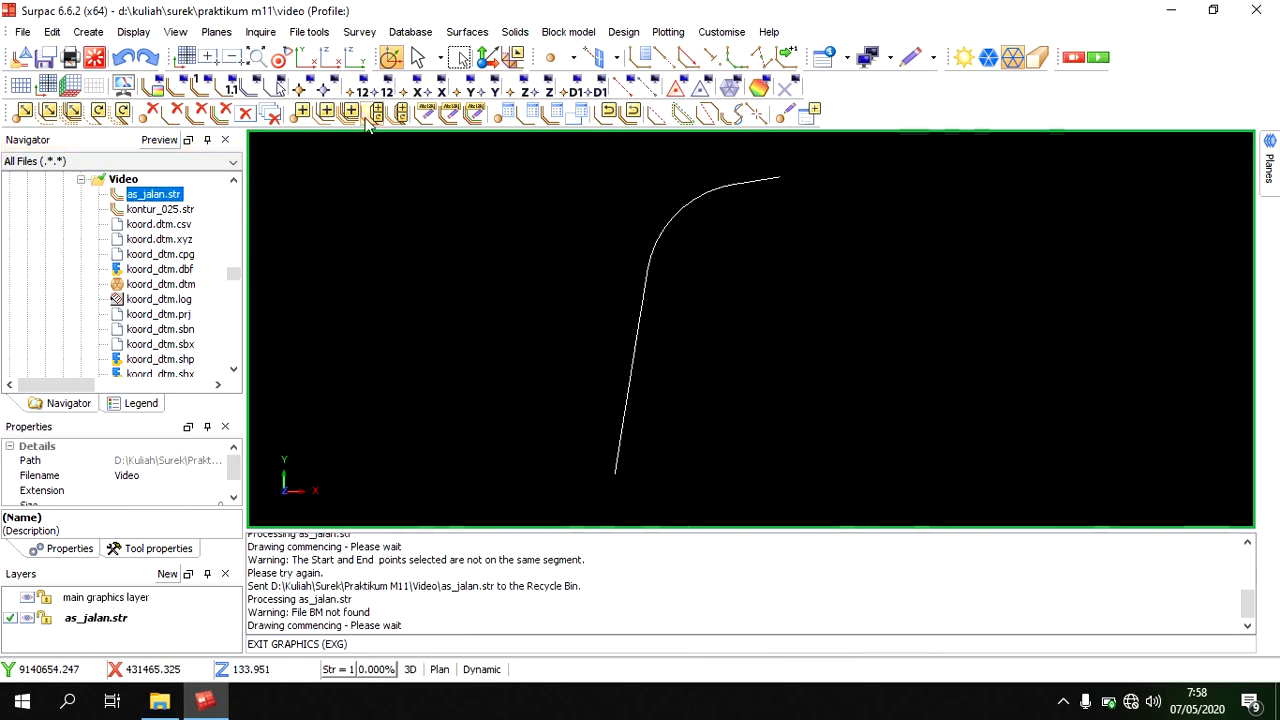
{"action": "left_click", "coordinate": [299, 91]}
{"action": "left_click", "coordinate": [690, 447]}
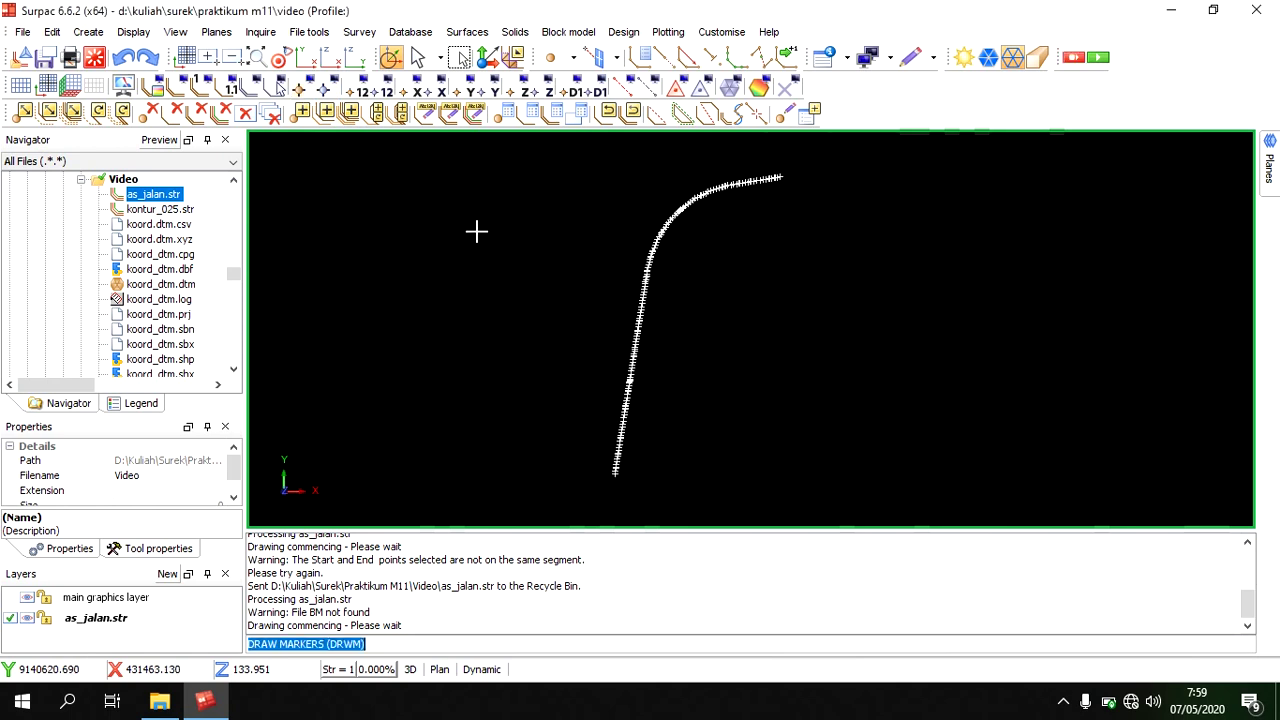
{"action": "middle_click_drag", "start_coordinate": [674, 394], "coordinate": [623, 389]}
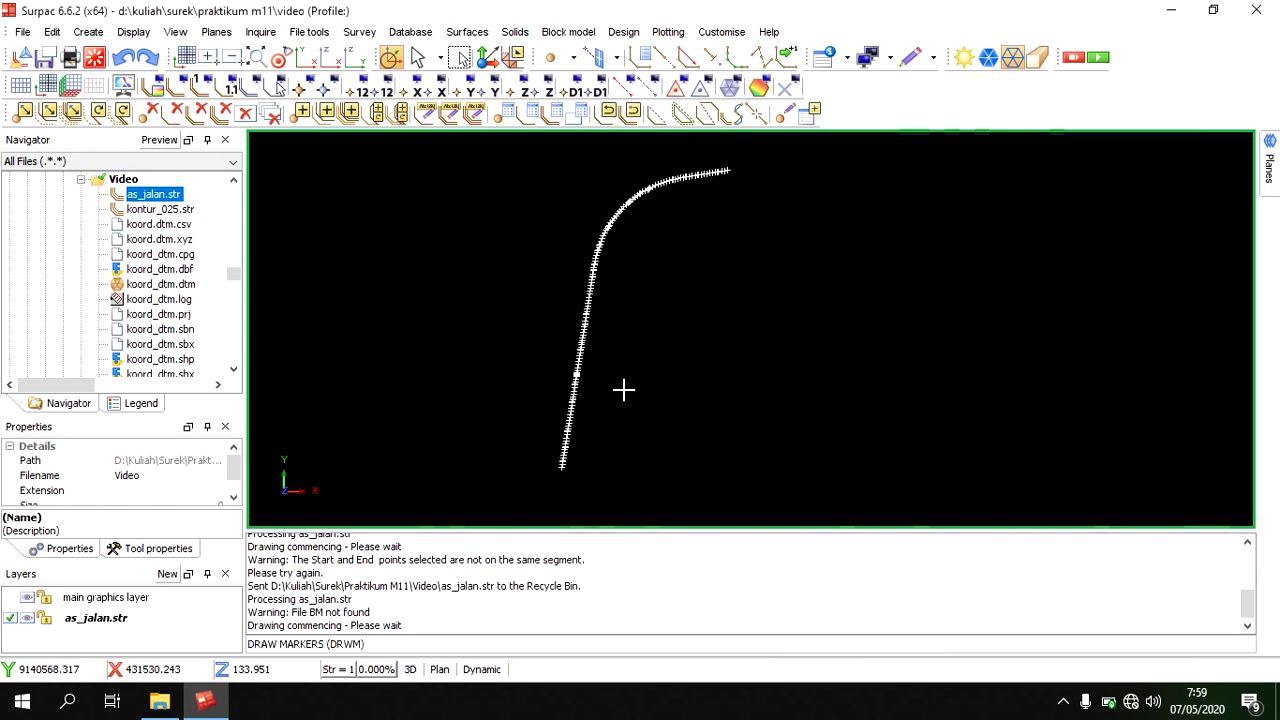
Start a drive outline and pick the road centreline's southern end as its start point and its northeastern end as its end point.
{"action": "left_click", "coordinate": [88, 31]}
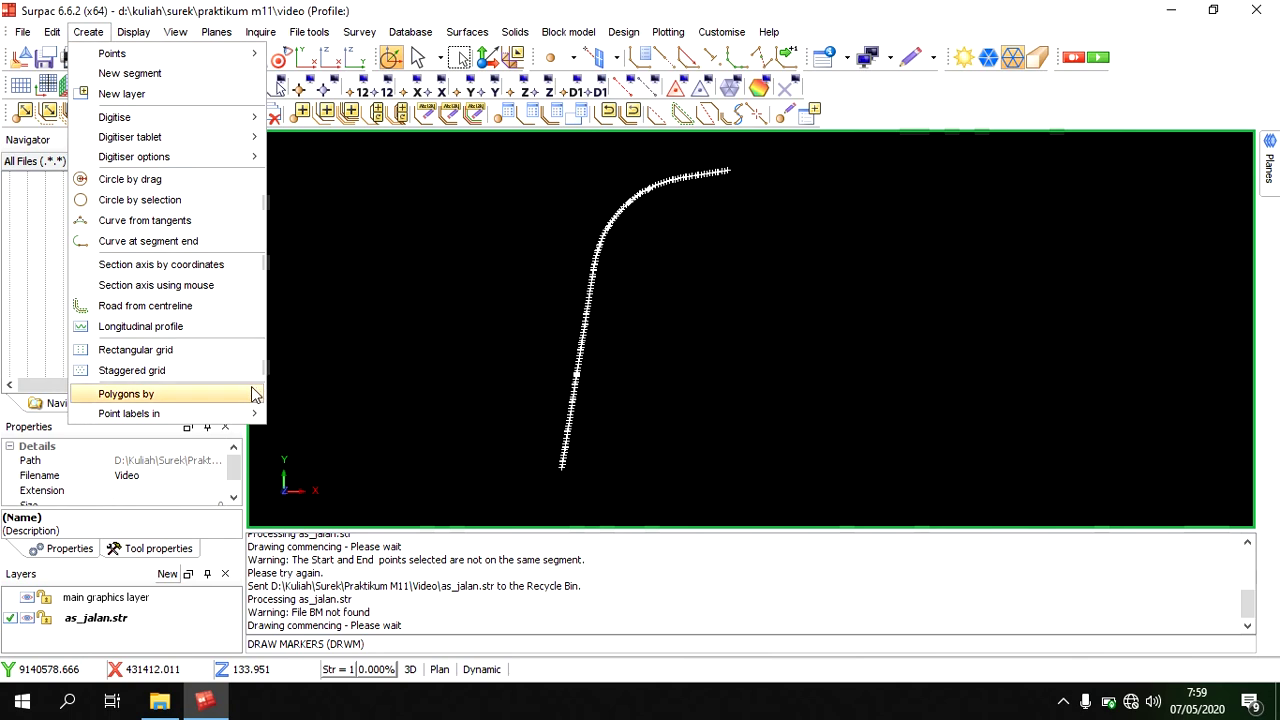
{"action": "left_click", "coordinate": [192, 313]}
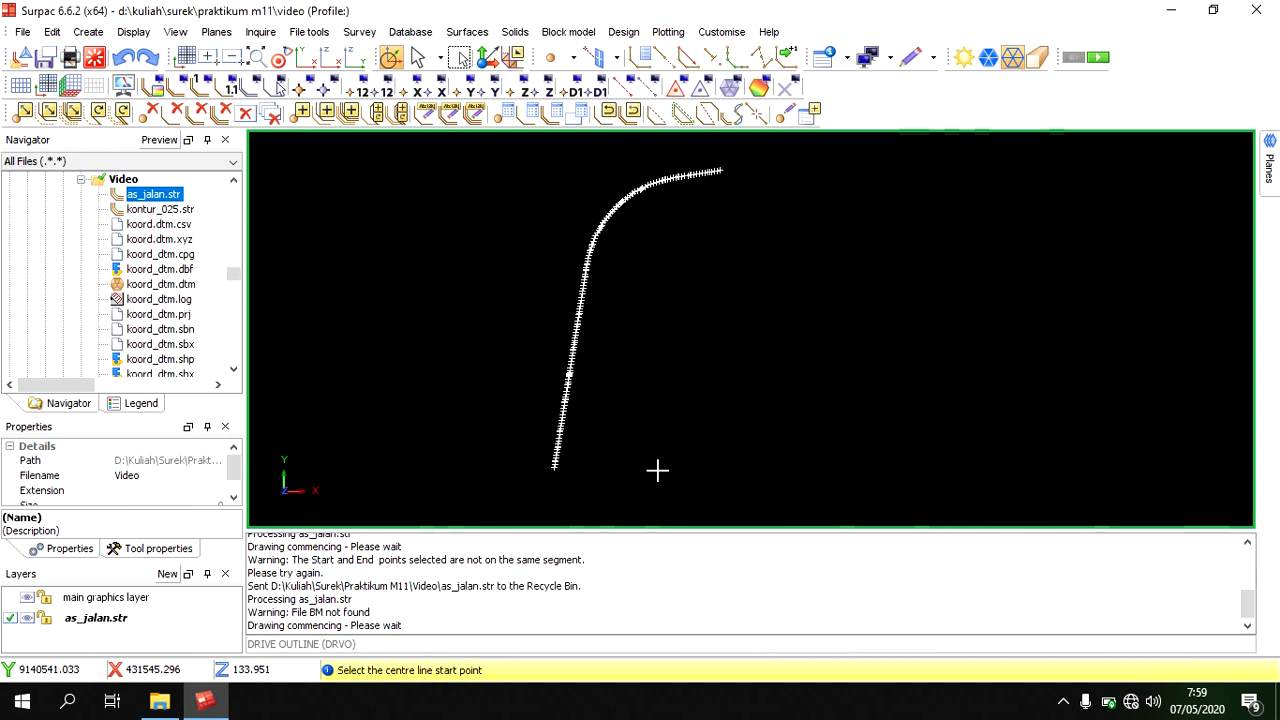
{"action": "scroll", "coordinate": [657, 470], "scroll_direction": "up", "scroll_amount": 5}
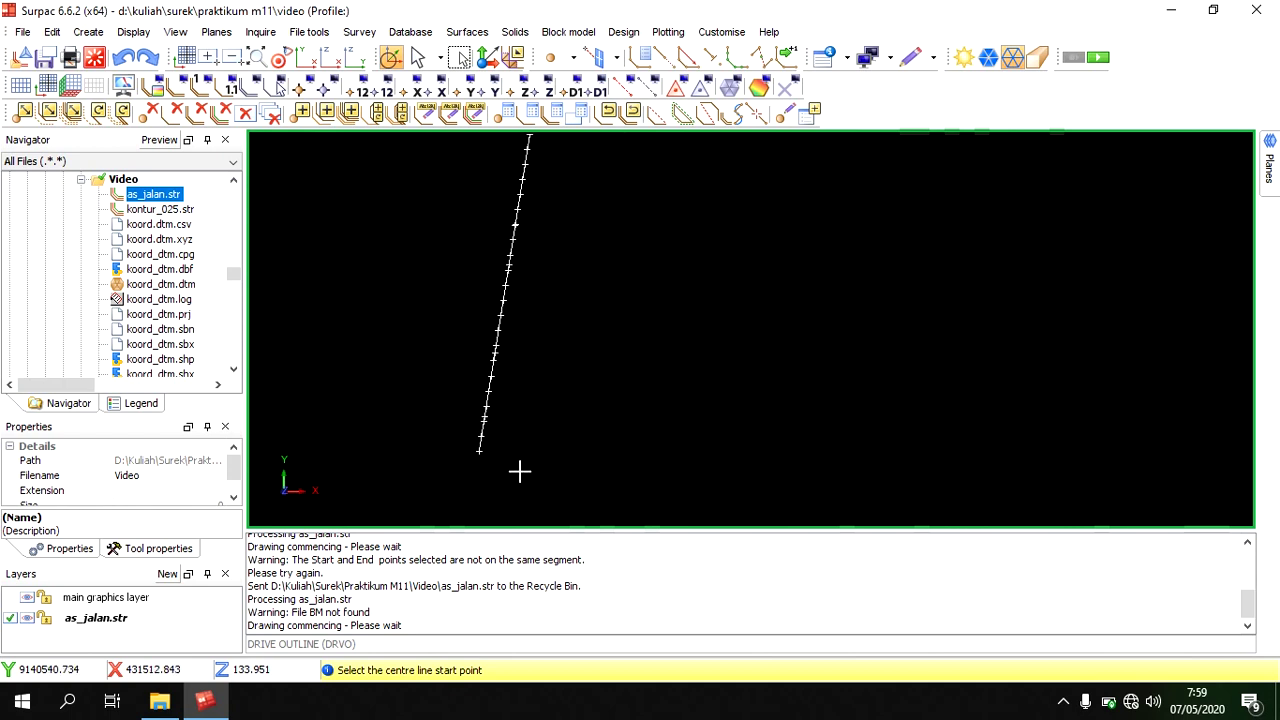
{"action": "left_click", "coordinate": [481, 452]}
{"action": "scroll", "coordinate": [803, 403], "scroll_direction": "down", "scroll_amount": 3}
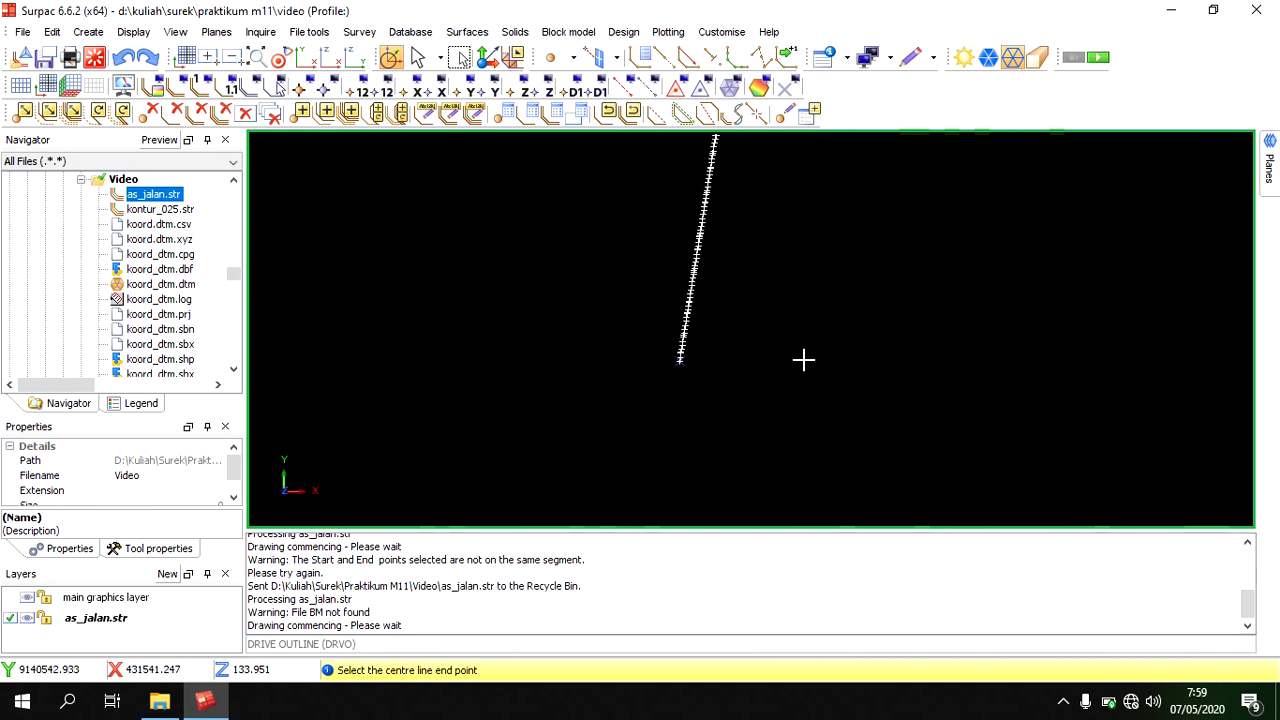
{"action": "scroll", "coordinate": [786, 301], "scroll_direction": "down", "scroll_amount": 2}
{"action": "scroll", "coordinate": [690, 240], "scroll_direction": "up", "scroll_amount": 2}
{"action": "scroll", "coordinate": [686, 232], "scroll_direction": "up", "scroll_amount": 2}
{"action": "left_click", "coordinate": [667, 226]}
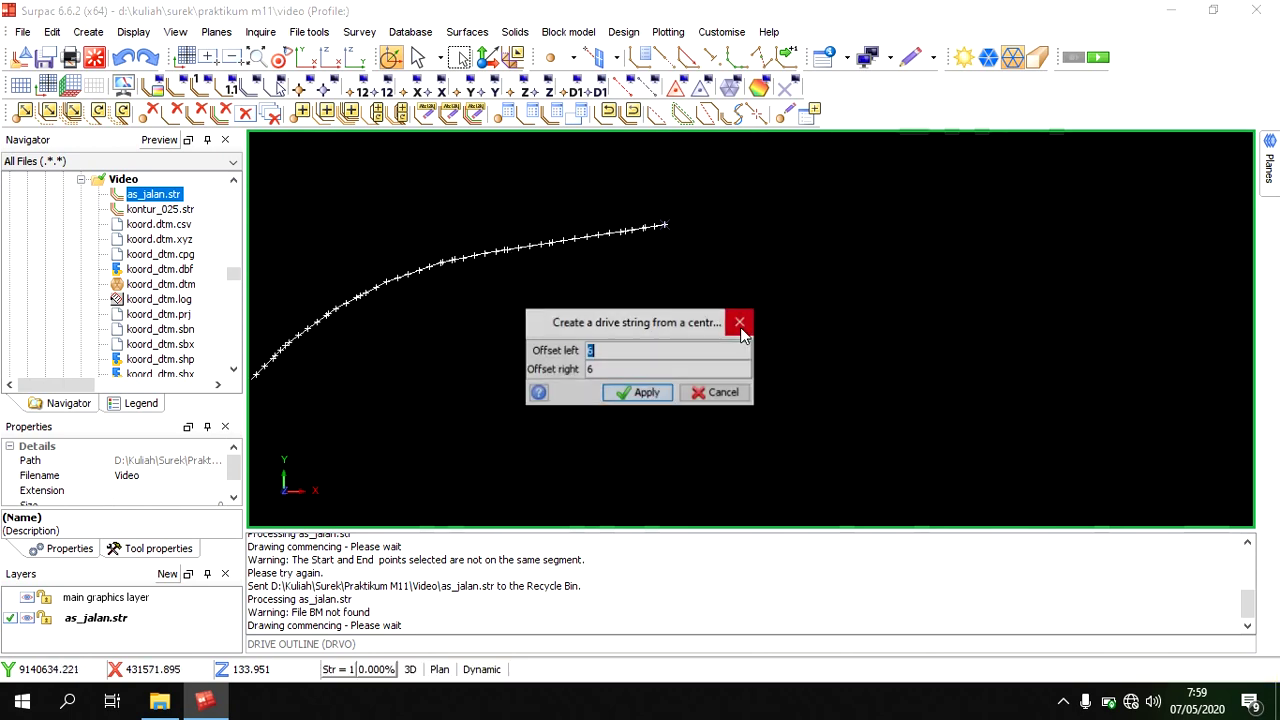
Create the drive outline around the centreline with left and right offsets of 4.
{"action": "type", "text": "4"}
{"action": "key", "text": "Tab"}
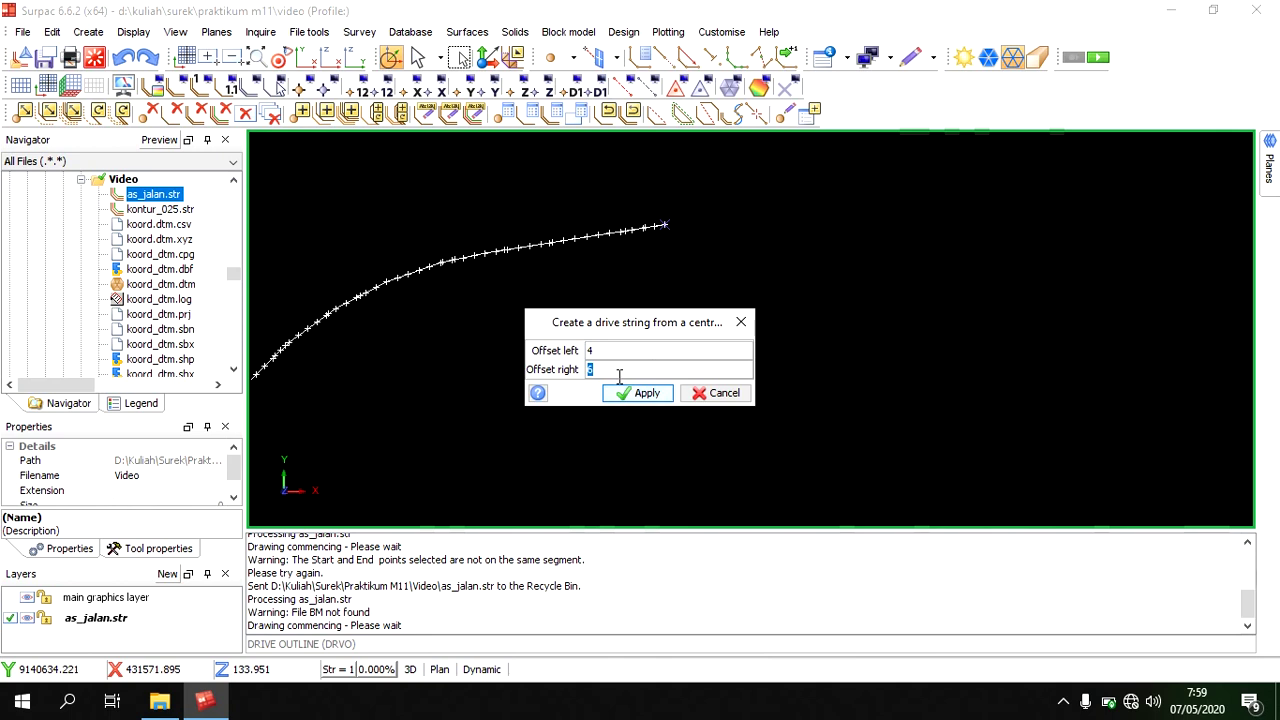
{"action": "type", "text": "4"}
{"action": "left_click", "coordinate": [630, 393]}
{"action": "middle_click_drag", "start_coordinate": [629, 393], "coordinate": [620, 257]}
{"action": "scroll", "coordinate": [616, 260], "scroll_direction": "down", "scroll_amount": 3}
{"action": "scroll", "coordinate": [611, 247], "scroll_direction": "down", "scroll_amount": 2}
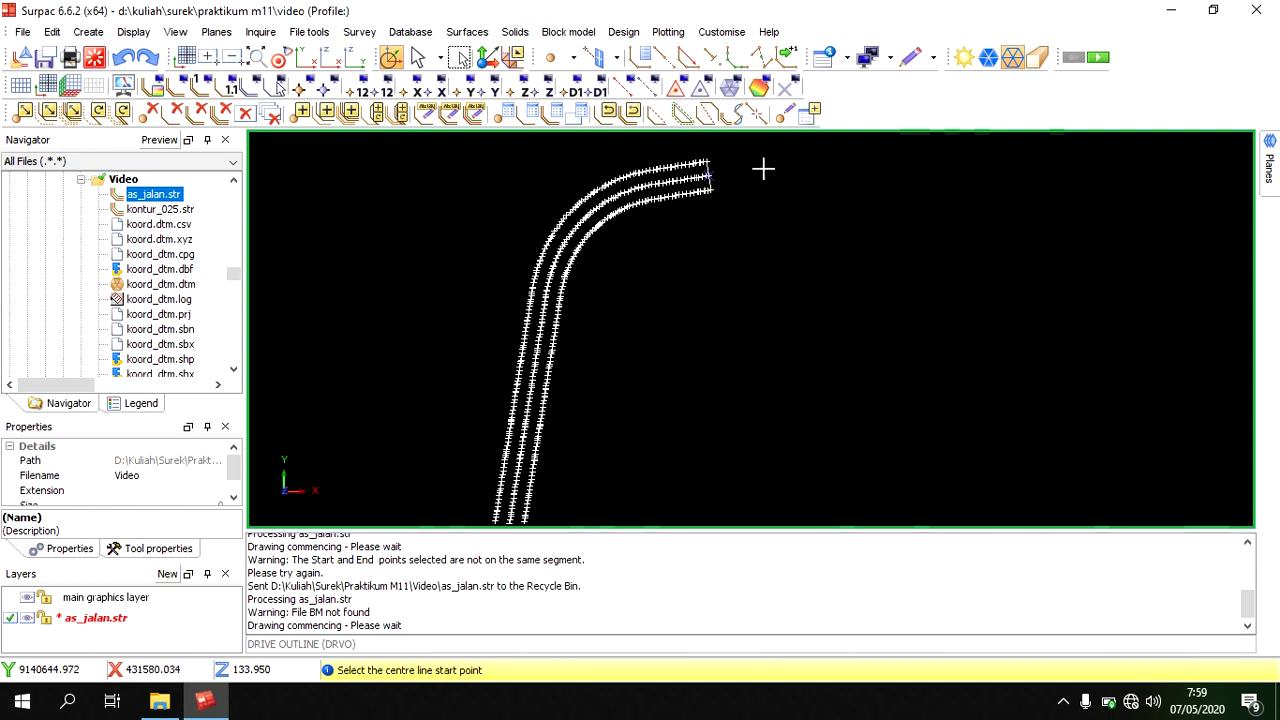
{"action": "middle_click_drag", "start_coordinate": [688, 193], "coordinate": [685, 179]}
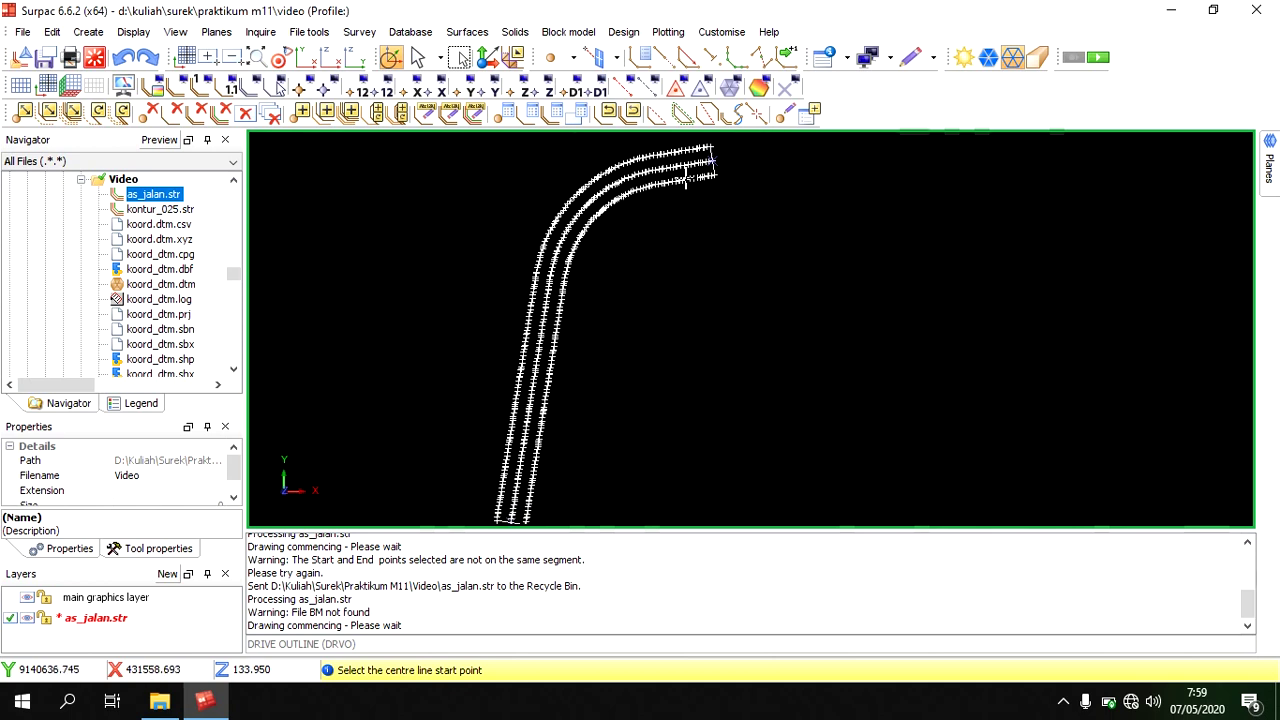
{"action": "mouse_move", "coordinate": [551, 380]}
{"action": "middle_mouse_down"}
{"action": "mouse_move", "coordinate": [546, 320]}
{"action": "mouse_move", "coordinate": [534, 366]}
{"action": "mouse_move", "coordinate": [551, 400]}
{"action": "middle_mouse_up"}
{"action": "scroll", "coordinate": [516, 467], "scroll_direction": "down", "scroll_amount": 1}
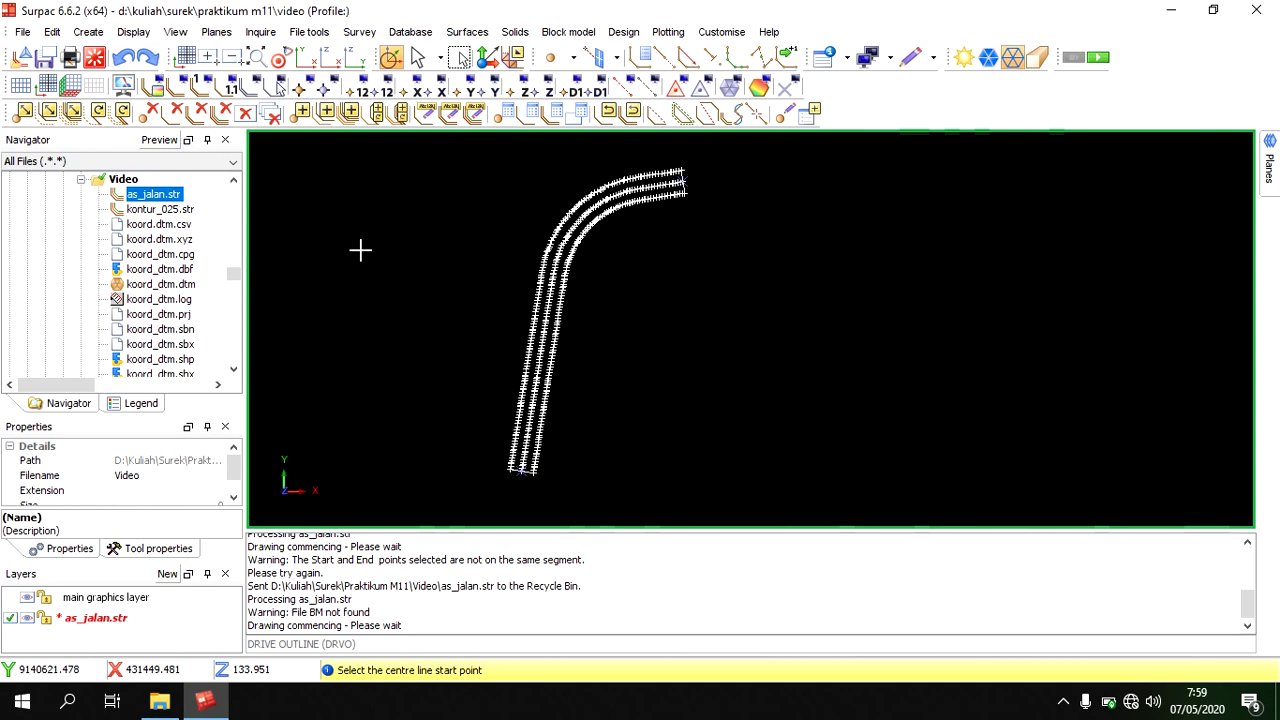
Delete the centreline segment between the two road edges and erase the temporary markers.
{"action": "left_click", "coordinate": [176, 111]}
{"action": "scroll", "coordinate": [546, 503], "scroll_direction": "up", "scroll_amount": 2}
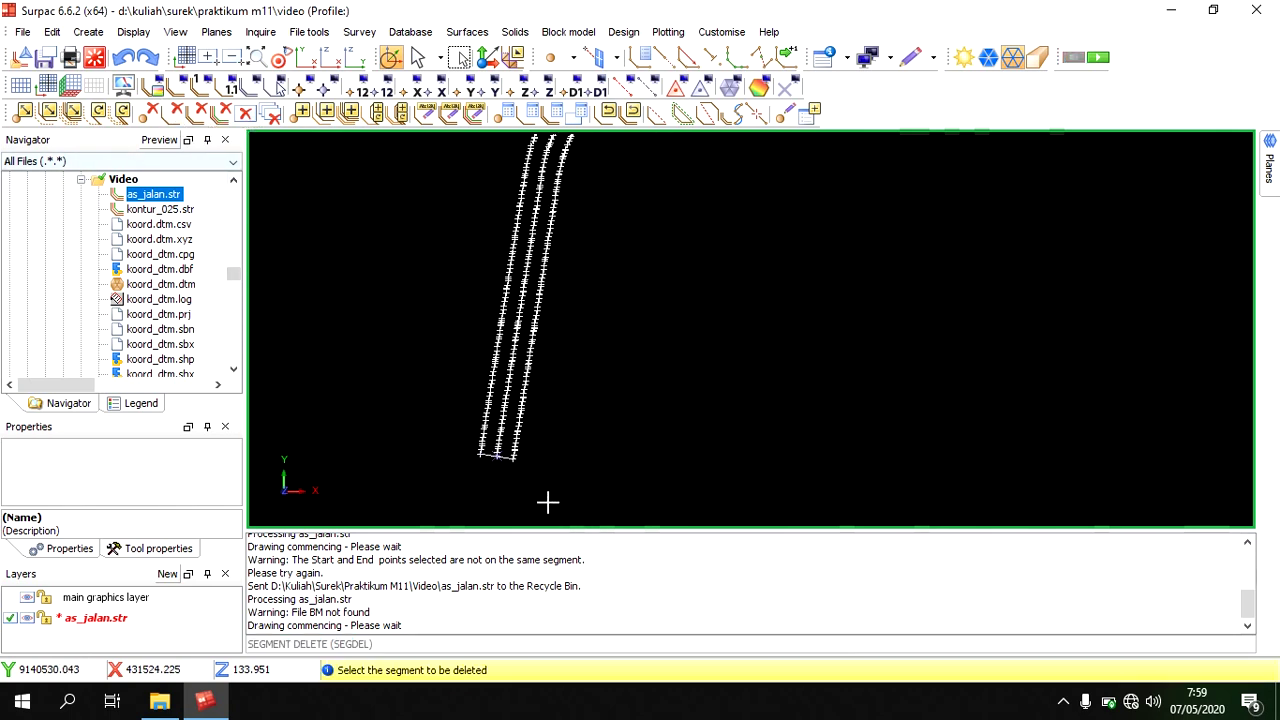
{"action": "left_click", "coordinate": [473, 471]}
{"action": "middle_click_drag", "start_coordinate": [626, 346], "coordinate": [559, 346]}
{"action": "scroll", "coordinate": [588, 387], "scroll_direction": "down", "scroll_amount": 2}
{"action": "scroll", "coordinate": [692, 250], "scroll_direction": "down", "scroll_amount": 2}
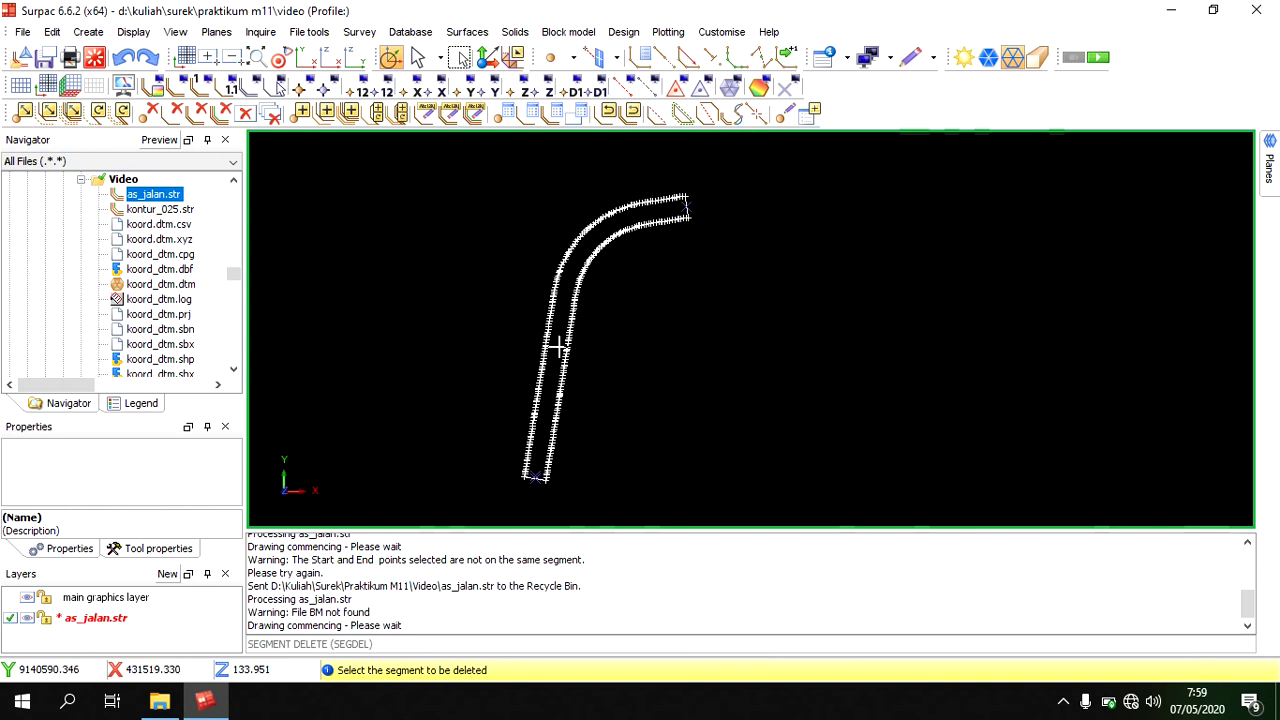
{"action": "scroll", "coordinate": [704, 232], "scroll_direction": "up", "scroll_amount": 1}
{"action": "middle_click_drag", "start_coordinate": [689, 234], "coordinate": [694, 200]}
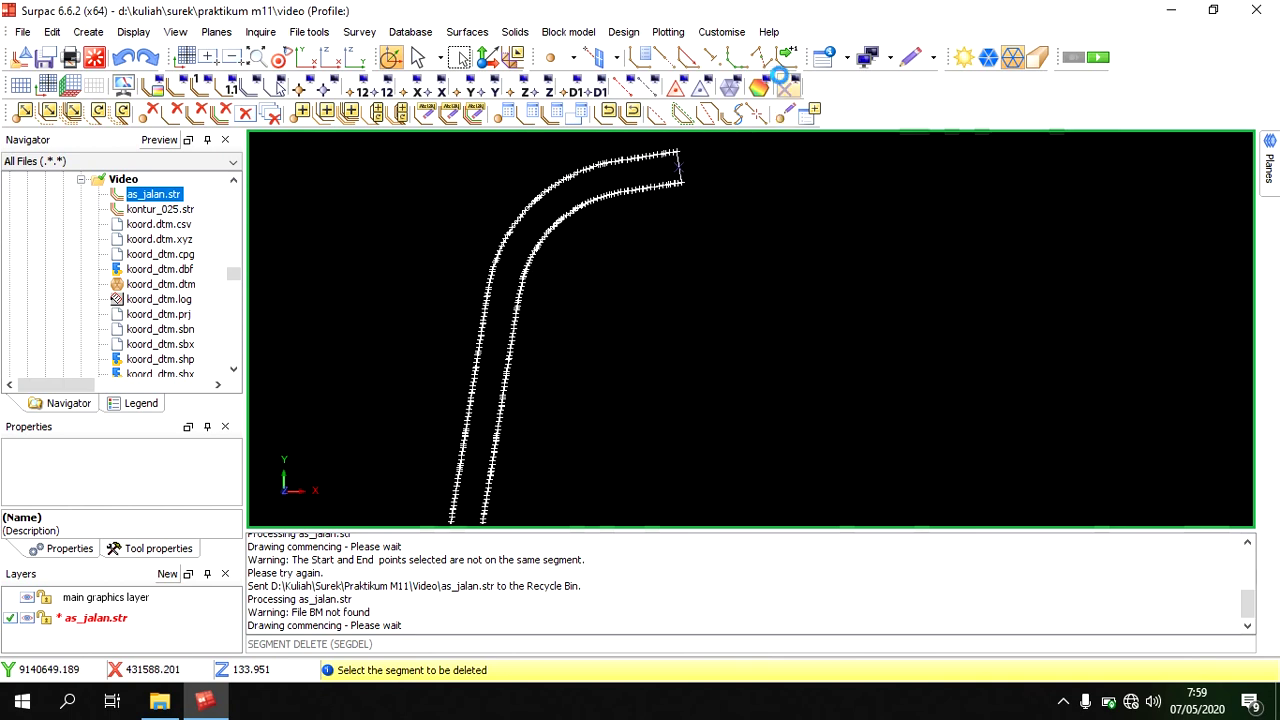
{"action": "left_click", "coordinate": [785, 88]}
{"action": "middle_click_drag", "start_coordinate": [744, 265], "coordinate": [720, 234]}
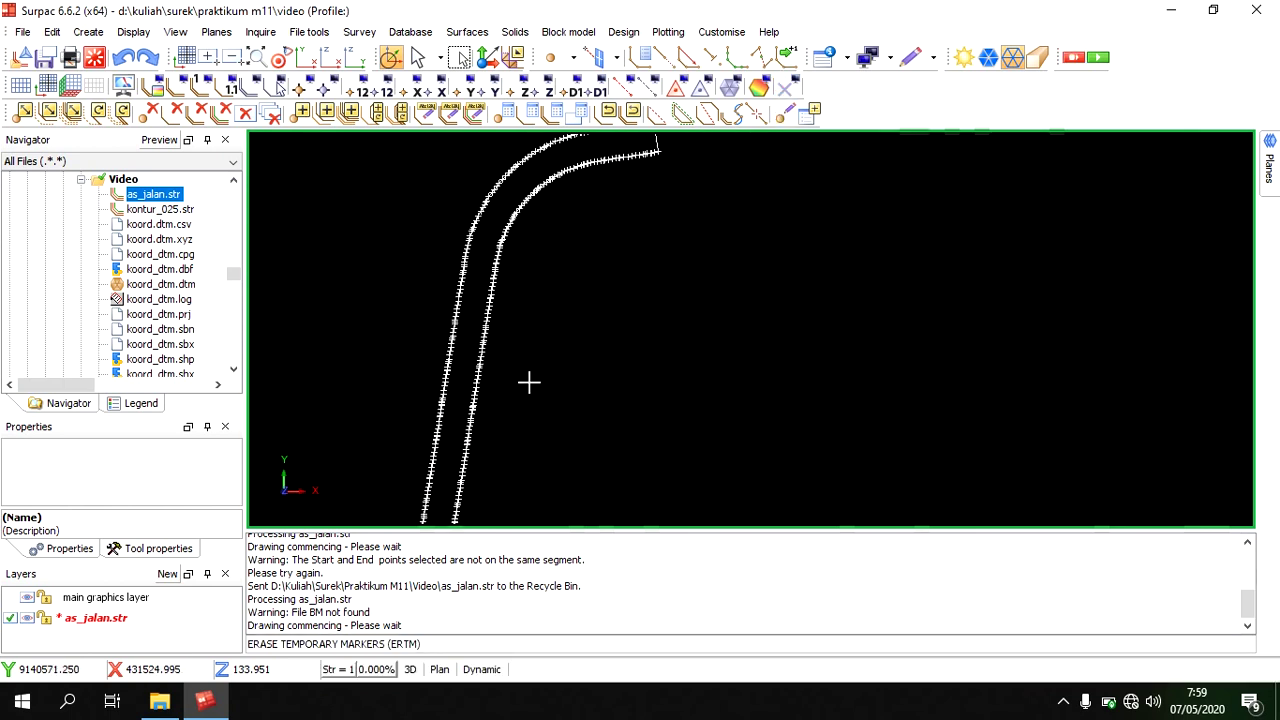
Save the corridor layer as a Surpac string file named koridor_4m in the Video folder.
{"action": "left_click", "coordinate": [140, 618]}
{"action": "right_click", "coordinate": [128, 620]}
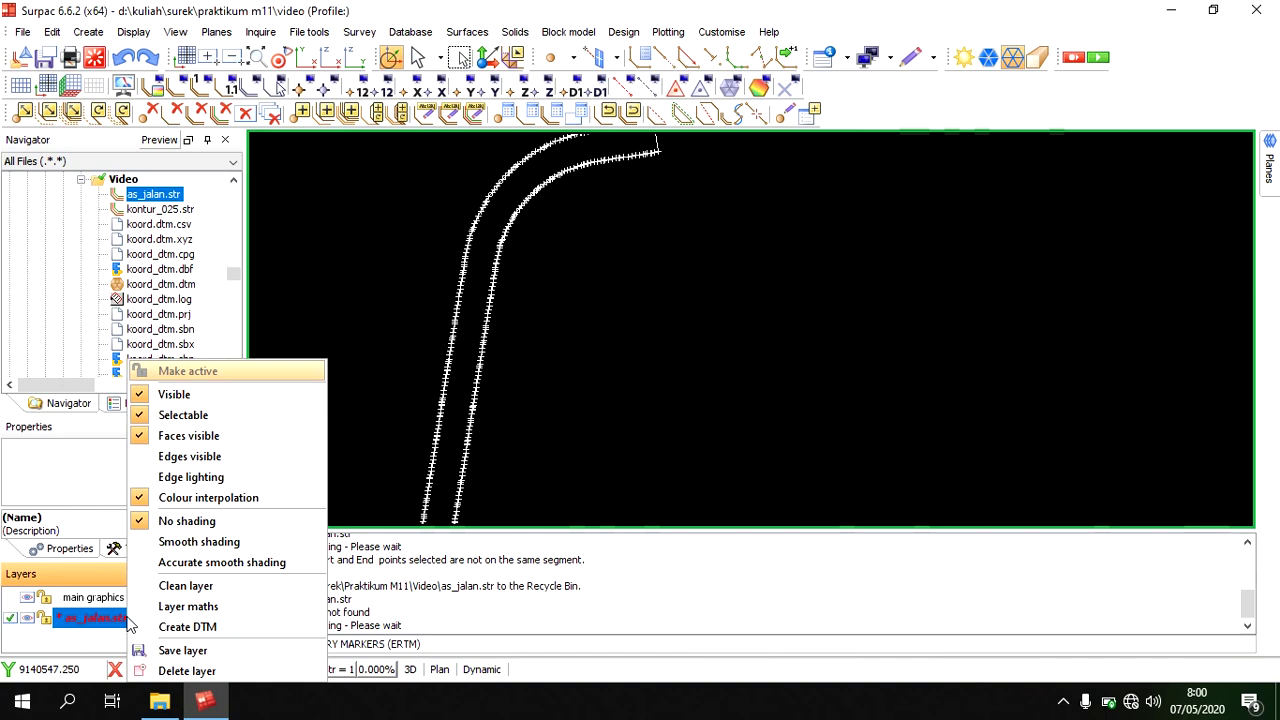
{"action": "left_click", "coordinate": [182, 650]}
{"action": "left_click", "coordinate": [824, 261]}
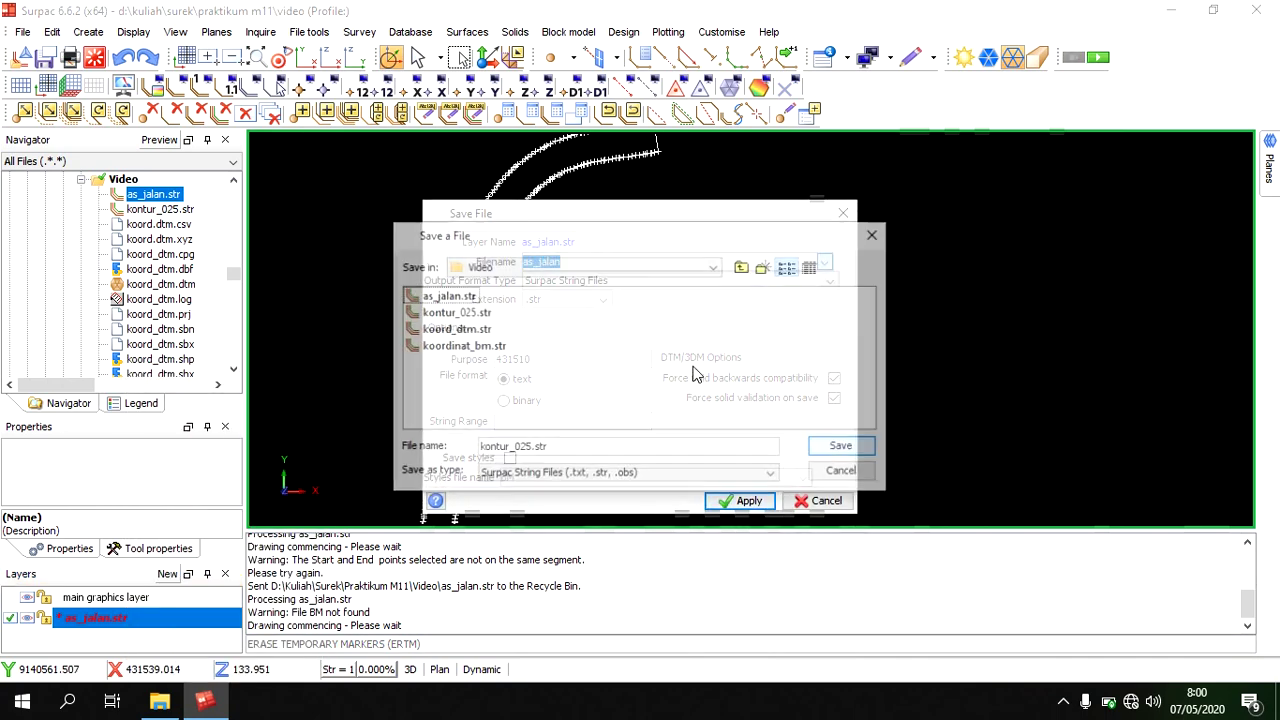
{"action": "left_click_drag", "start_coordinate": [531, 448], "coordinate": [465, 457]}
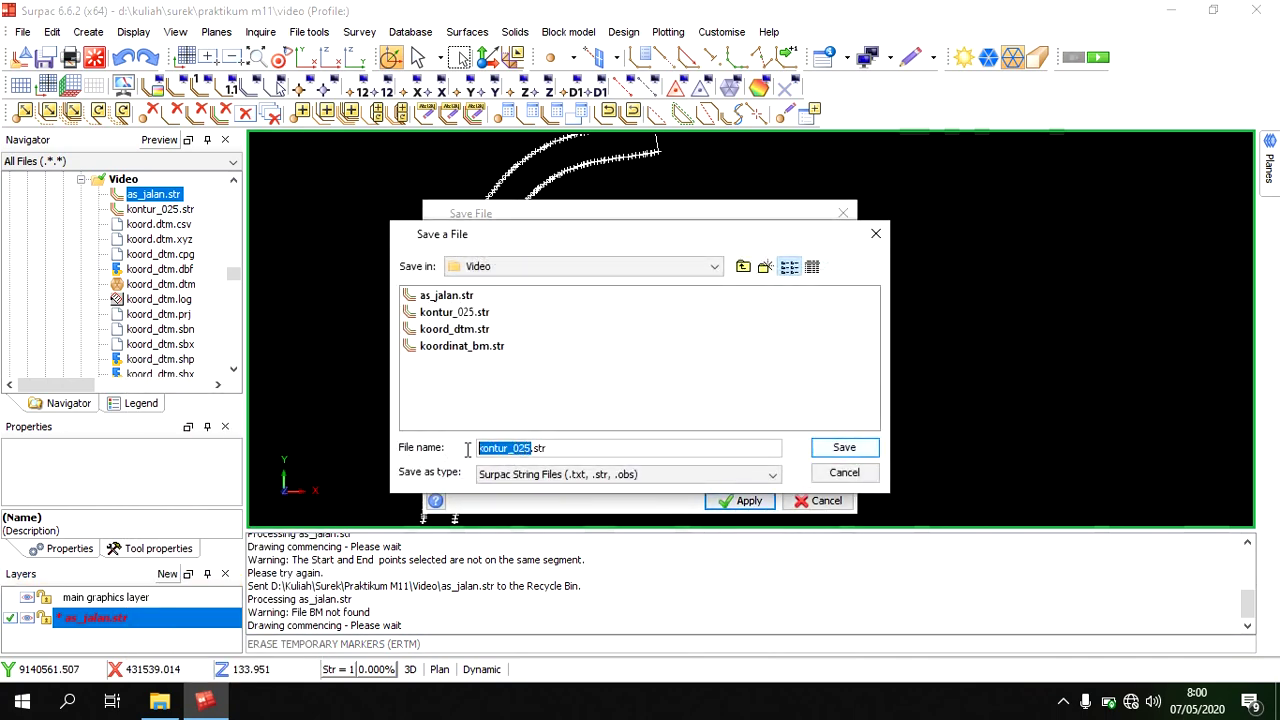
{"action": "type", "text": "koridor"}
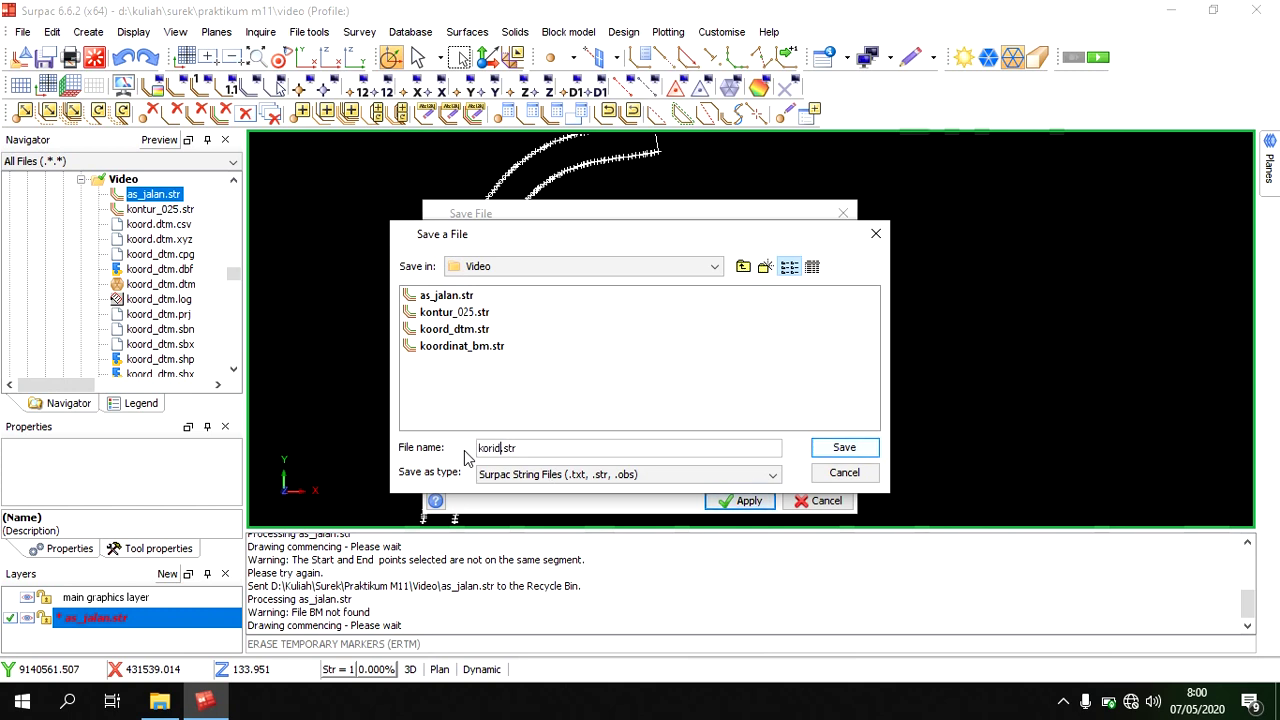
{"action": "type", "text": "_4m"}
{"action": "key", "text": "Return"}
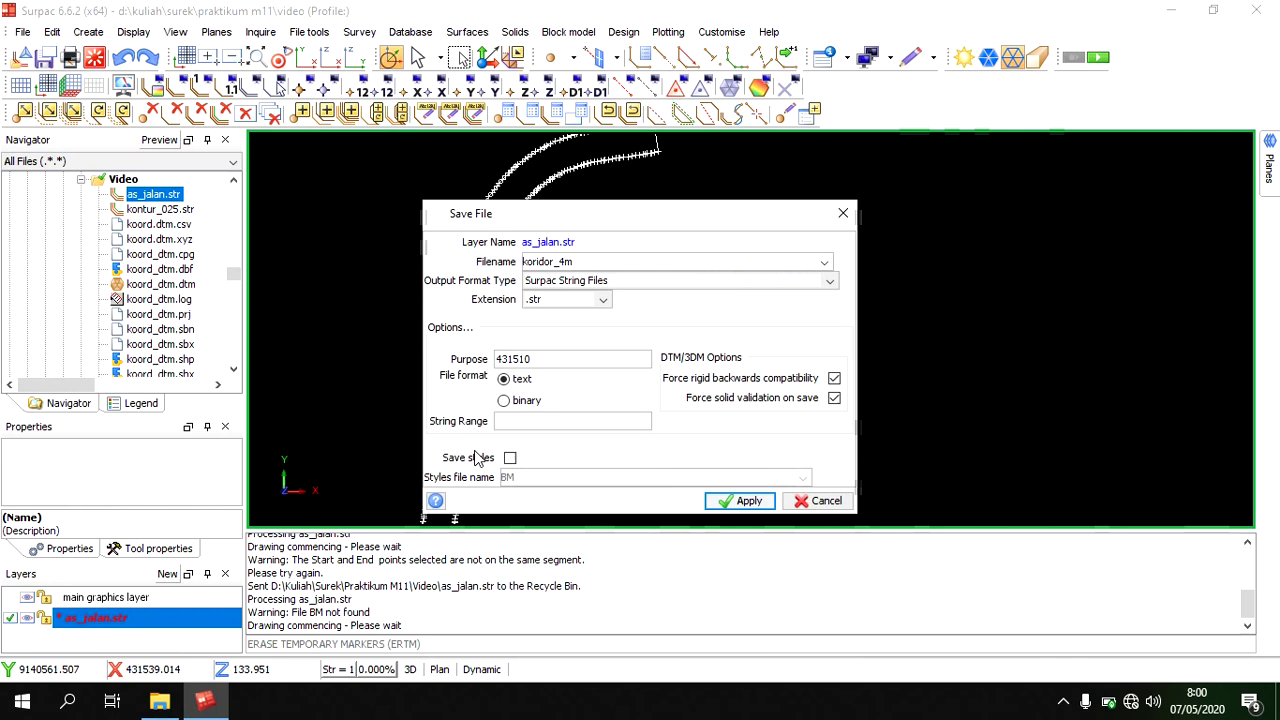
{"action": "left_click", "coordinate": [738, 503]}
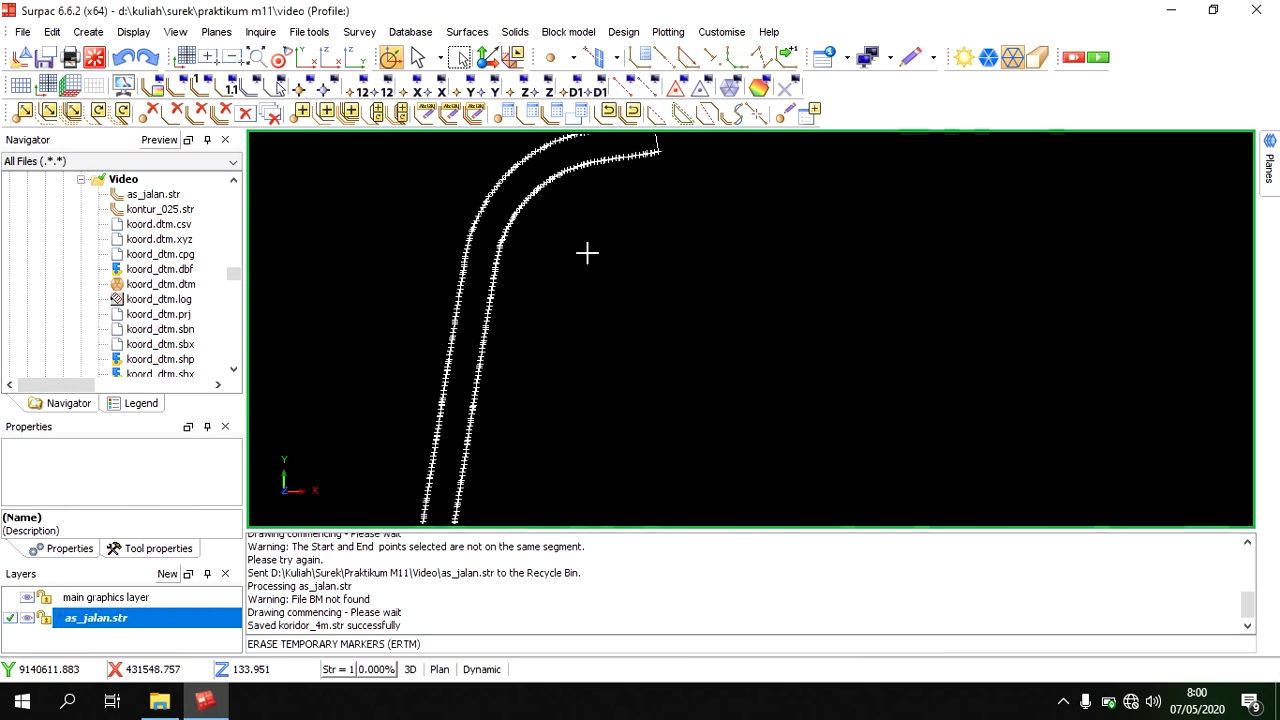
Start string maths on all points of the current layer and choose z as the field to calculate.
{"action": "middle_click_drag", "start_coordinate": [580, 235], "coordinate": [551, 237]}
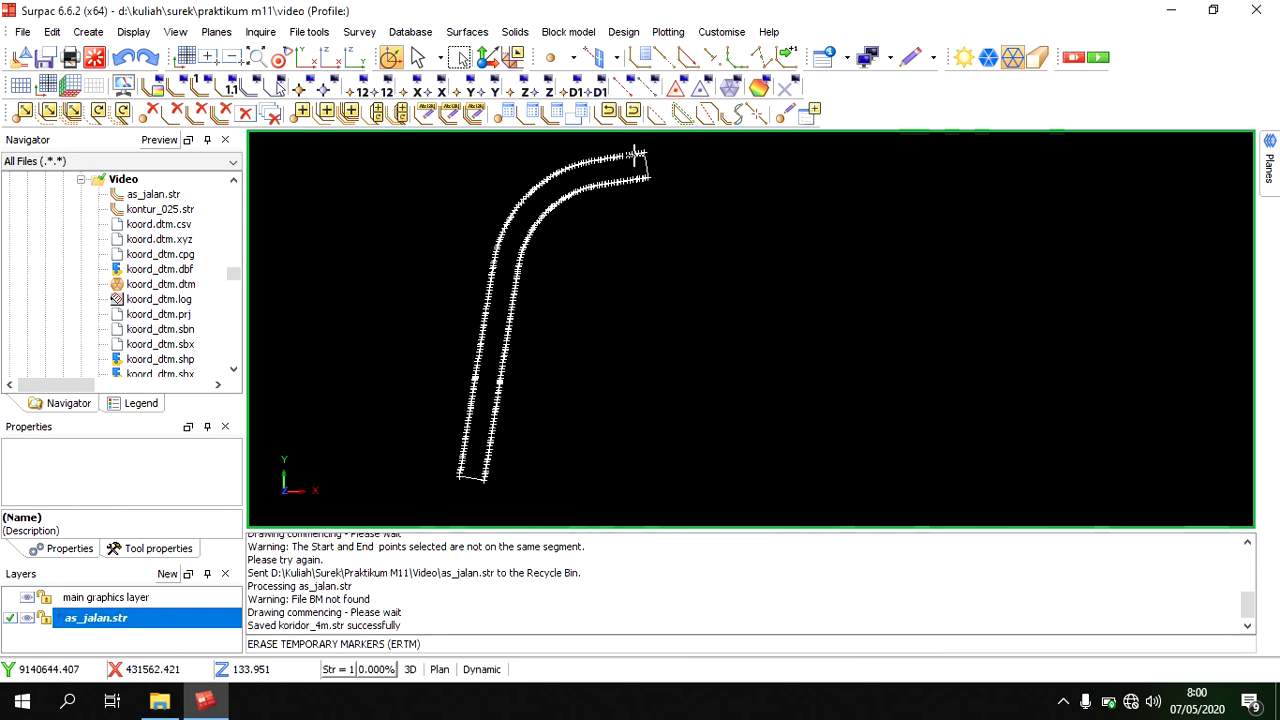
{"action": "left_click", "coordinate": [931, 60]}
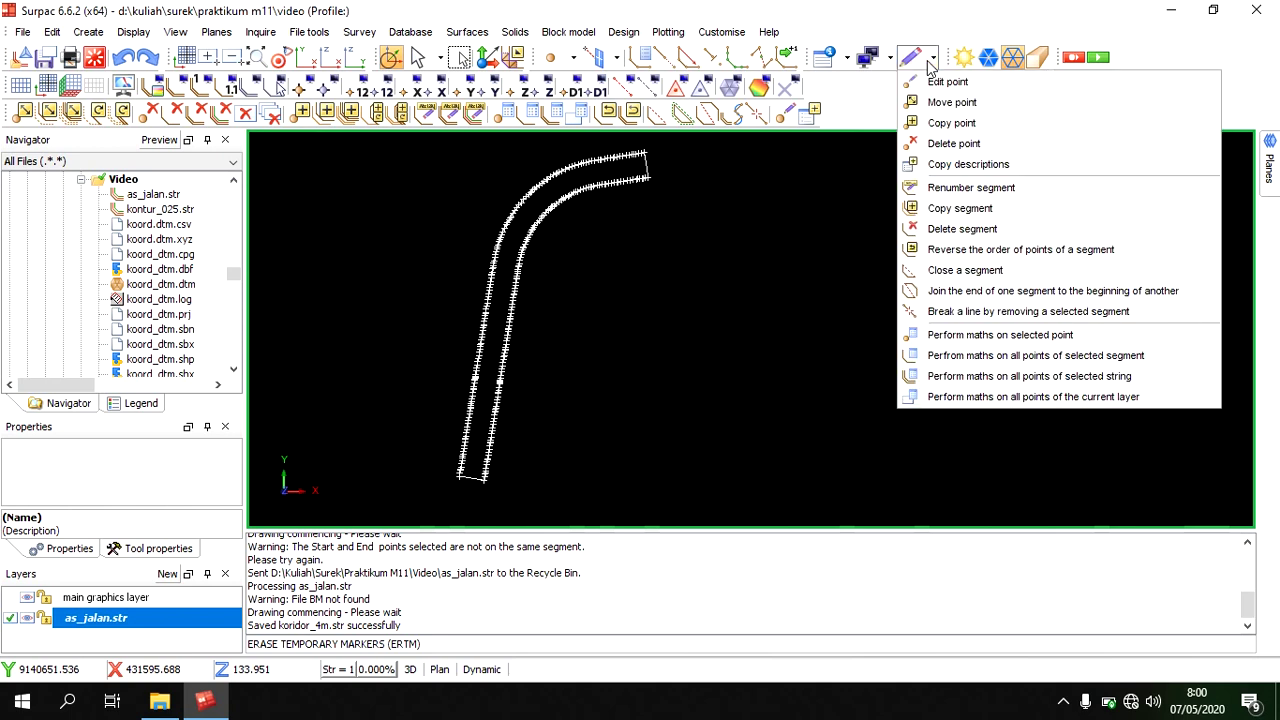
{"action": "left_click", "coordinate": [1018, 397]}
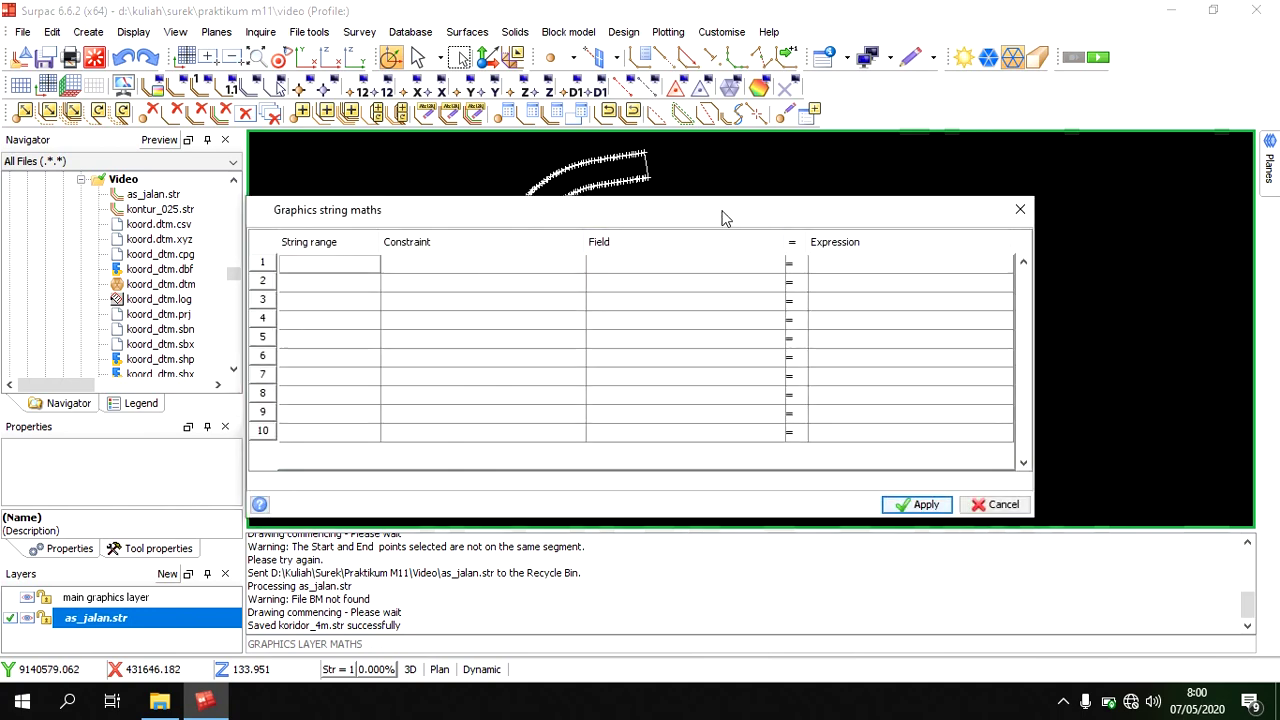
{"action": "left_click", "coordinate": [834, 263]}
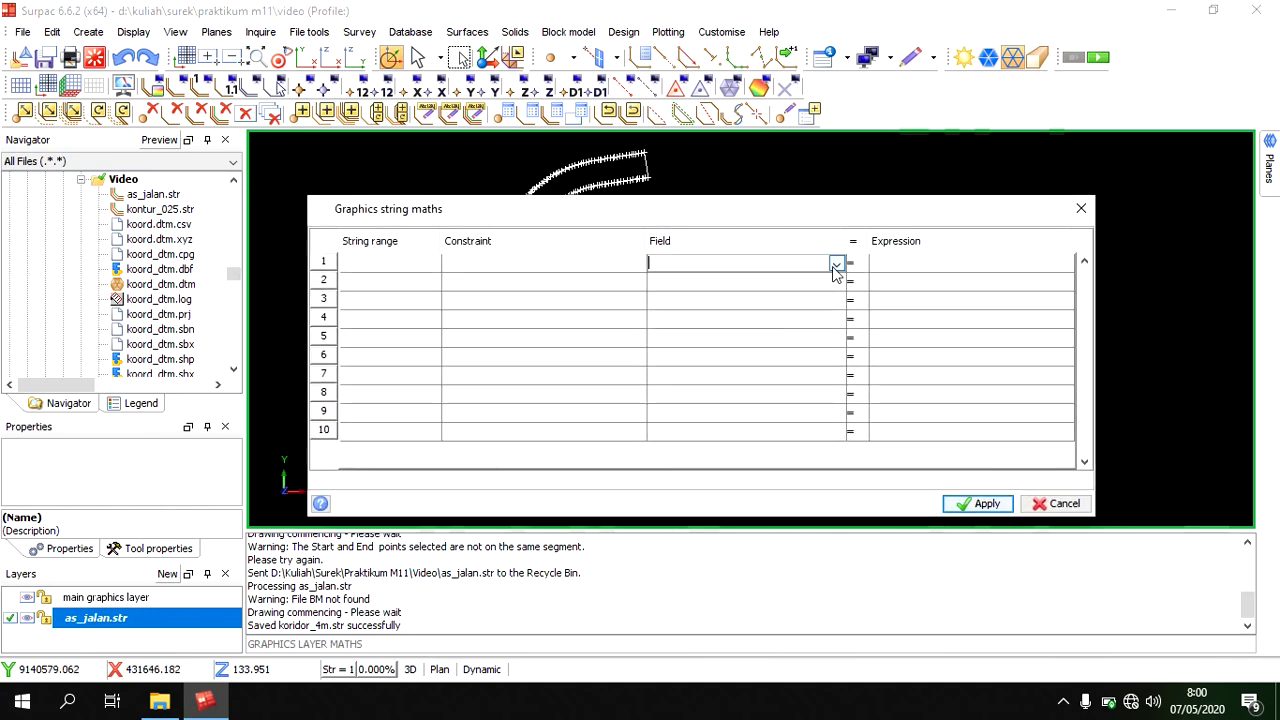
{"action": "left_click", "coordinate": [836, 264]}
{"action": "left_click", "coordinate": [815, 325]}
{"action": "left_click_drag", "start_coordinate": [616, 208], "coordinate": [938, 191]}
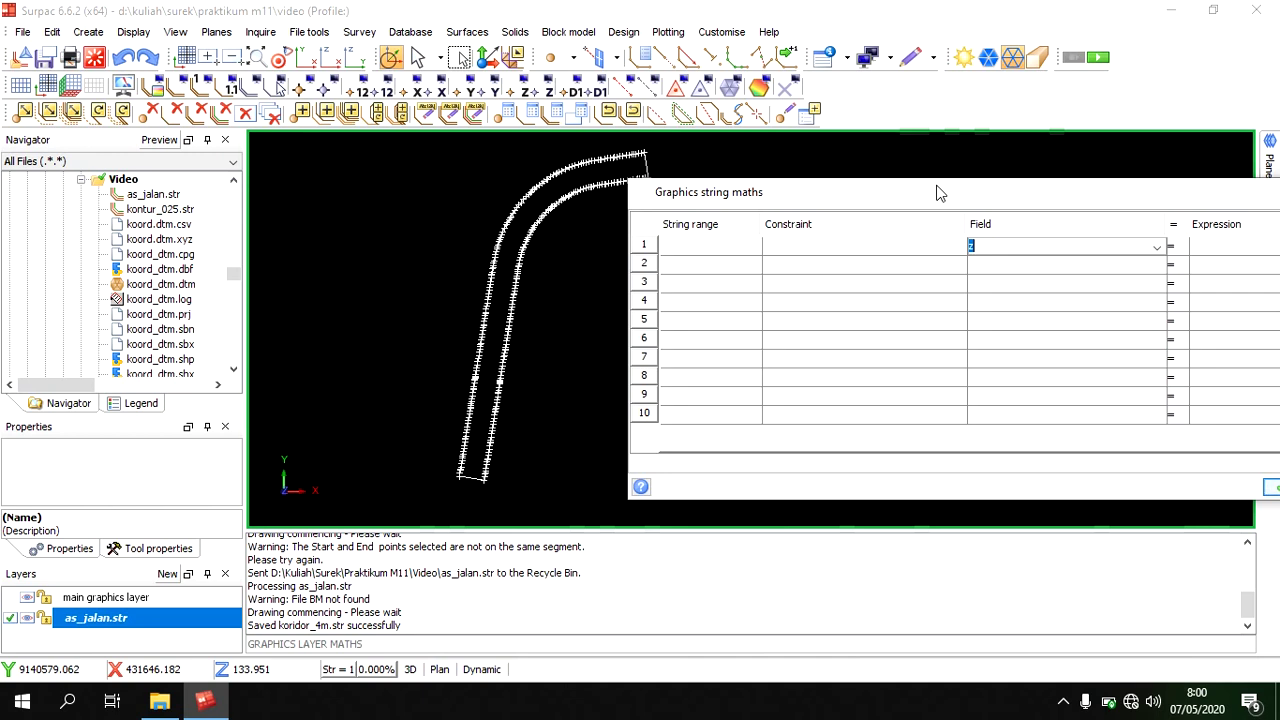
{"action": "left_click_drag", "start_coordinate": [938, 192], "coordinate": [573, 182]}
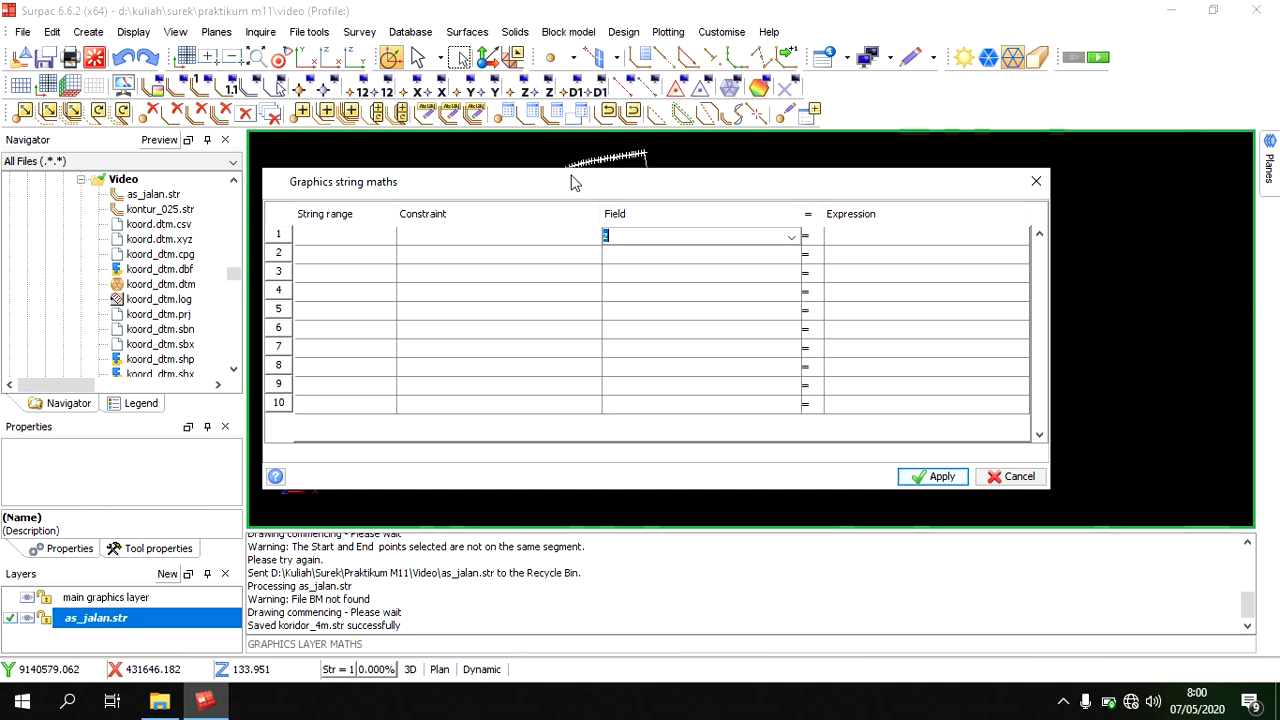
Set the z expression to 140 and apply it to every point of the corridor layer.
{"action": "left_click", "coordinate": [1013, 235]}
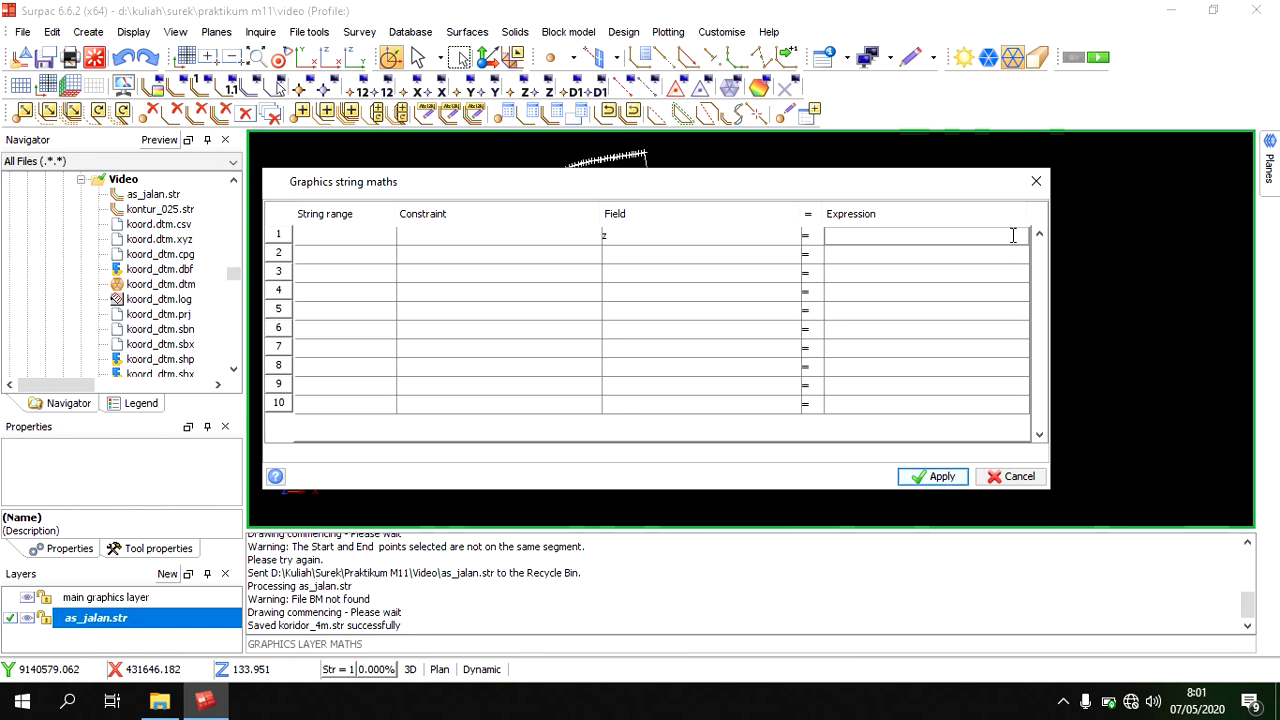
{"action": "type", "text": "130"}
{"action": "key", "text": "BackSpace"}
{"action": "key", "text": "BackSpace"}
{"action": "key", "text": "BackSpace"}
{"action": "type", "text": "0"}
{"action": "key", "text": "BackSpace"}
{"action": "type", "text": "140"}
{"action": "left_click", "coordinate": [940, 477]}
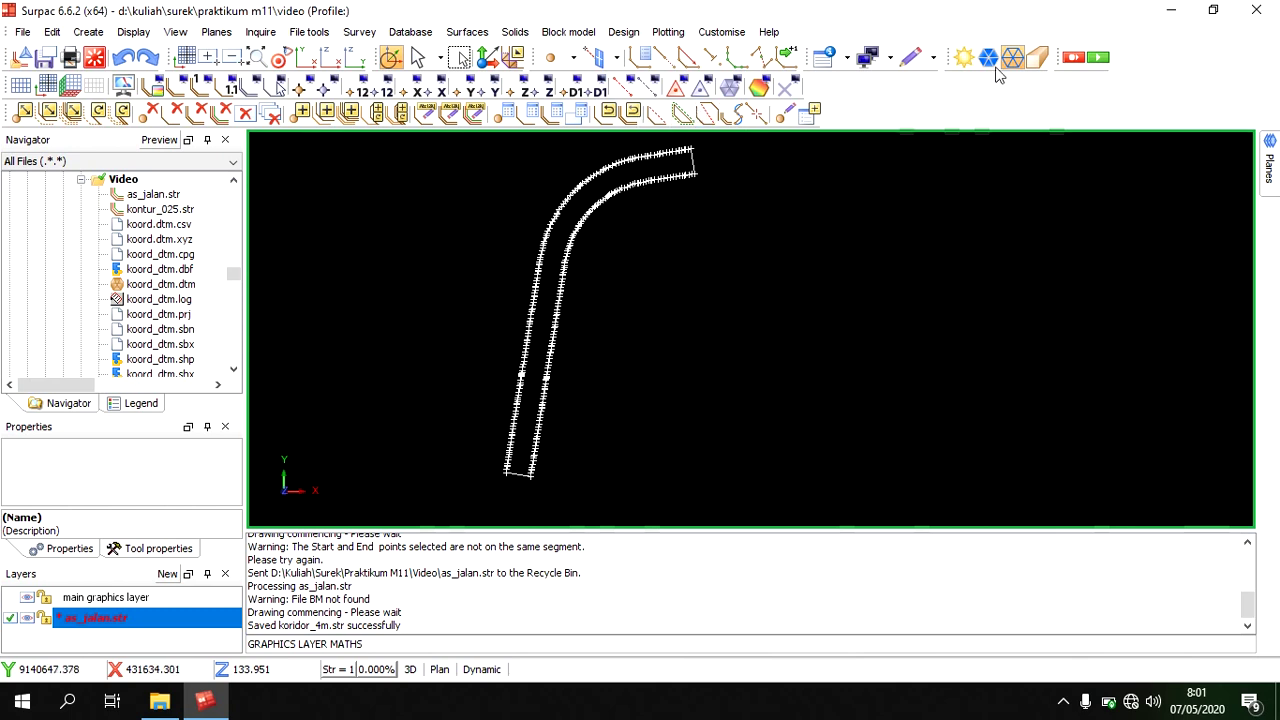
Inspect the Z value of several points along both corridor edges without editing them.
{"action": "left_click", "coordinate": [784, 113]}
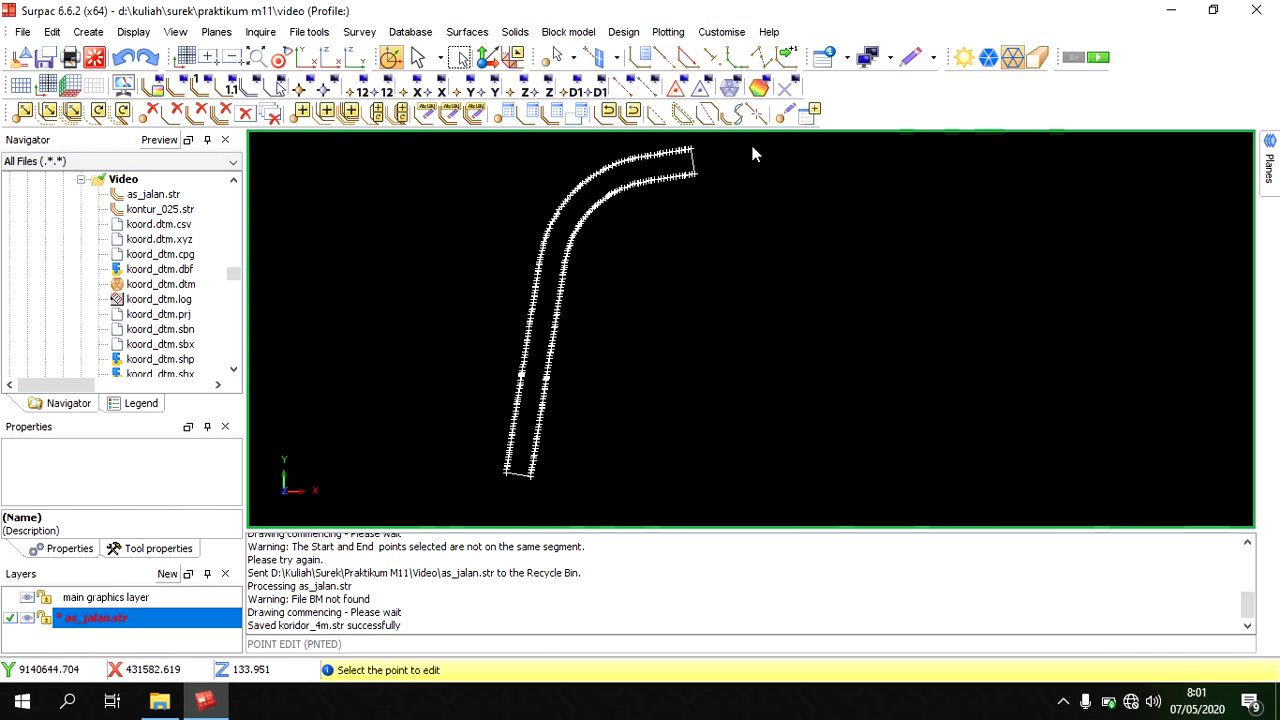
{"action": "left_click", "coordinate": [578, 224]}
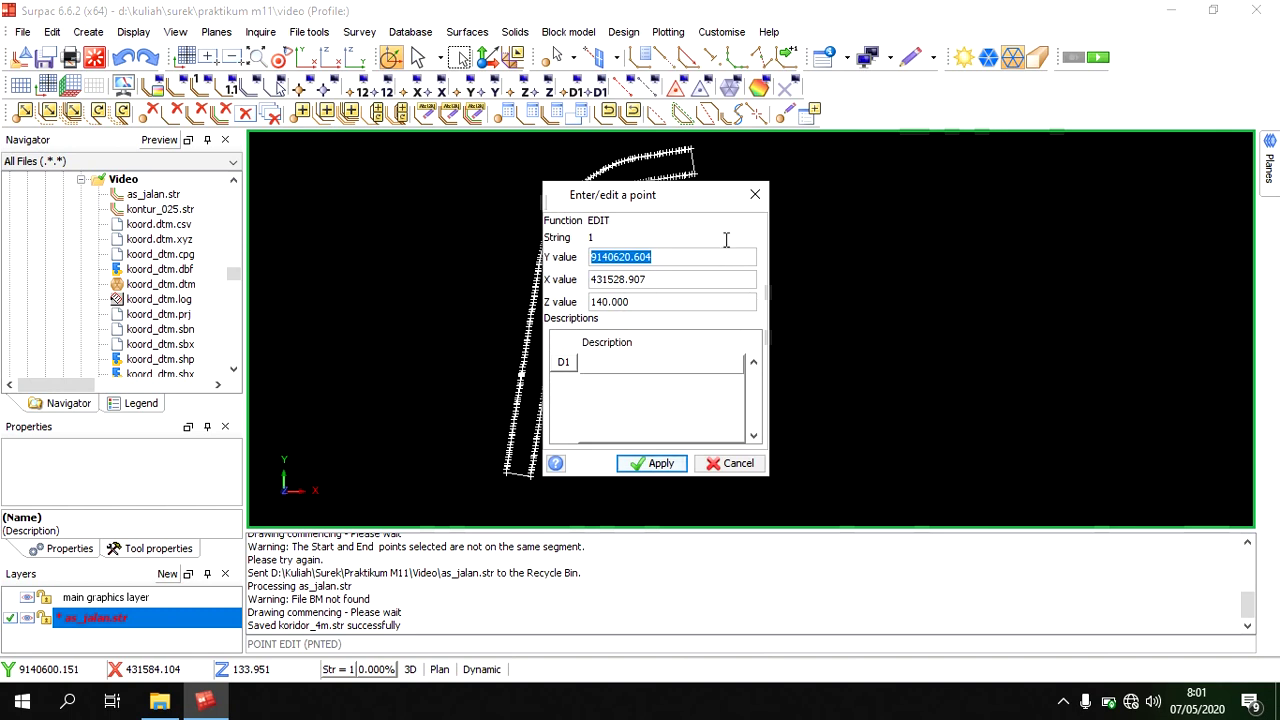
{"action": "left_click", "coordinate": [754, 194]}
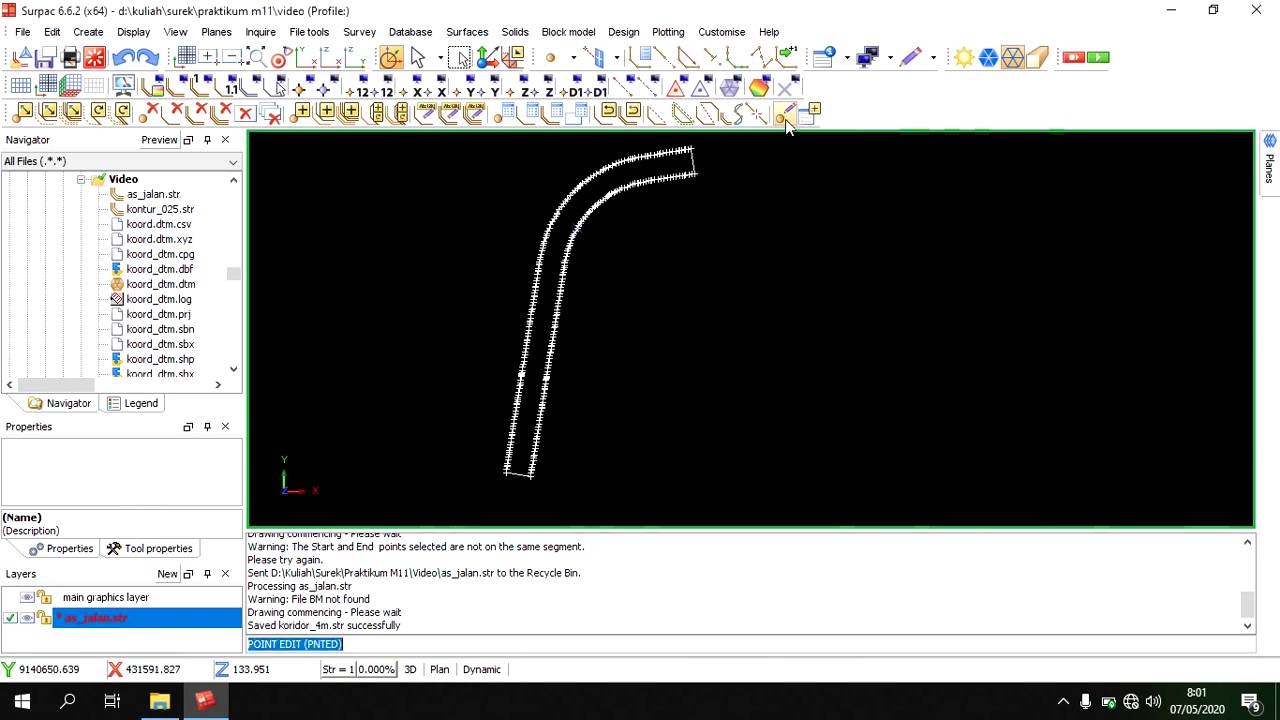
{"action": "left_click", "coordinate": [777, 229]}
{"action": "left_click", "coordinate": [757, 194]}
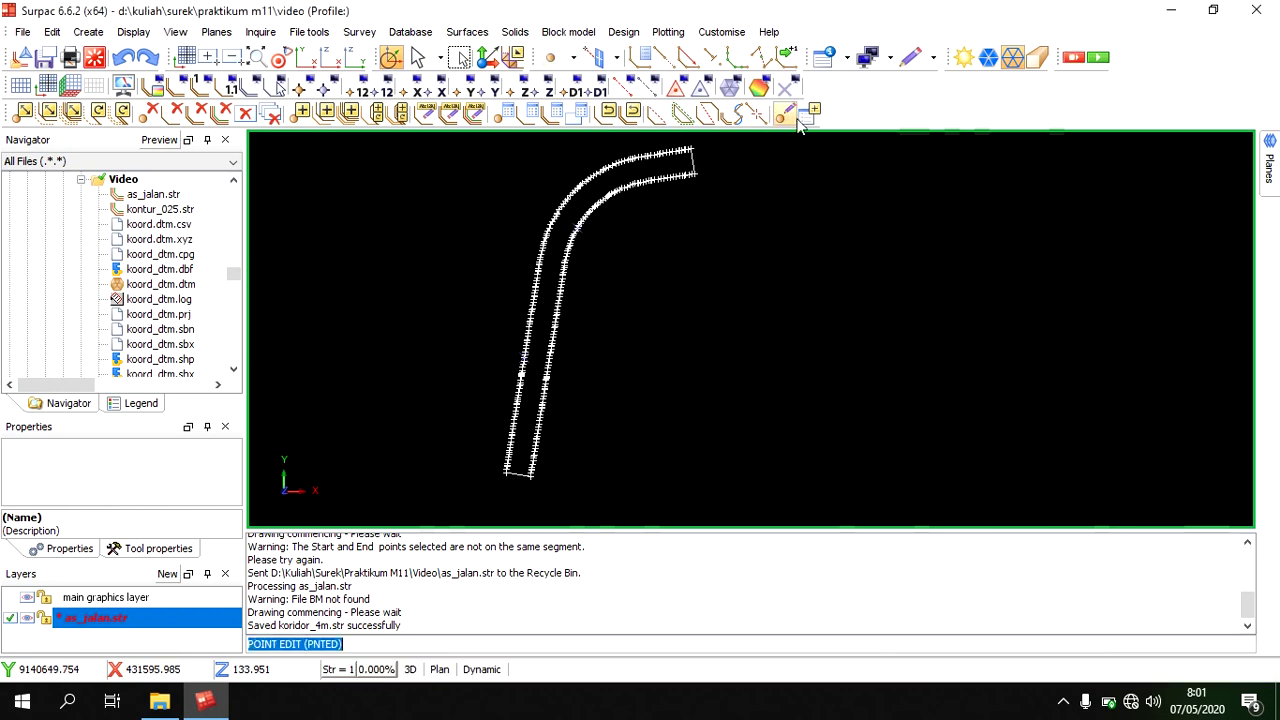
{"action": "left_click", "coordinate": [608, 178]}
{"action": "left_click", "coordinate": [754, 194]}
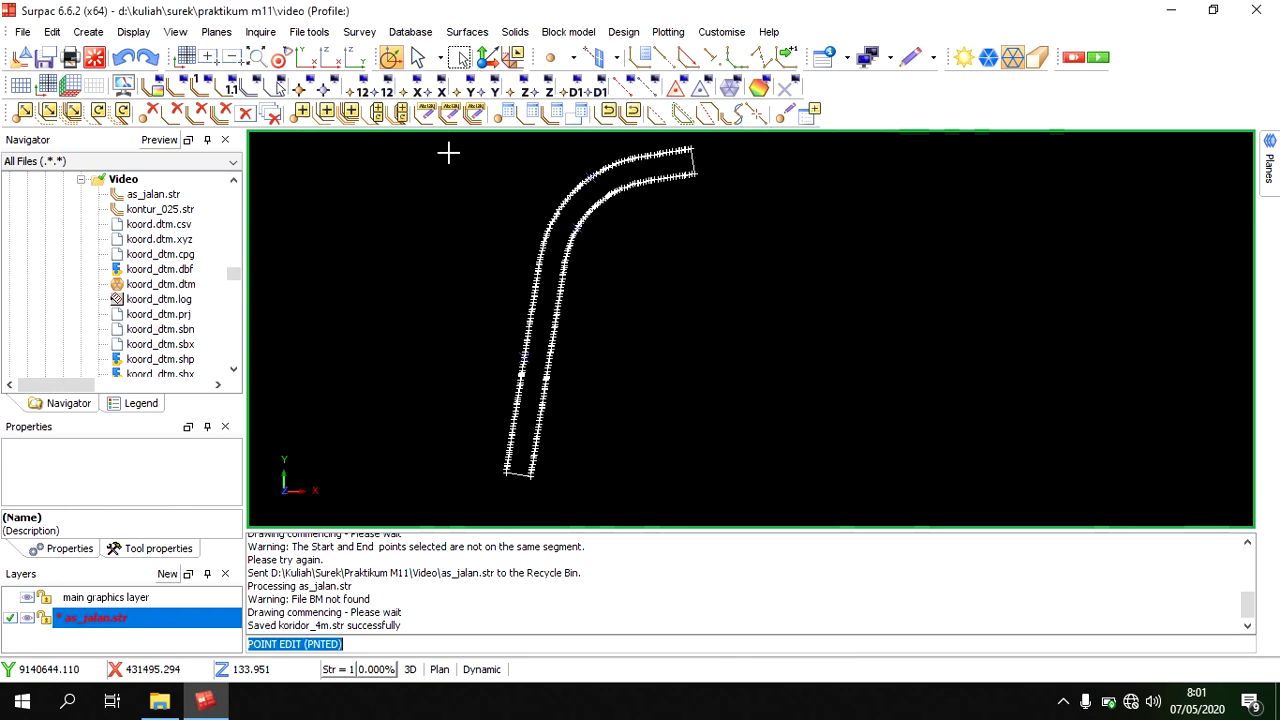
Save the elevated corridor layer over koridor_4m.str and clear the graphics view.
{"action": "left_click", "coordinate": [95, 58]}
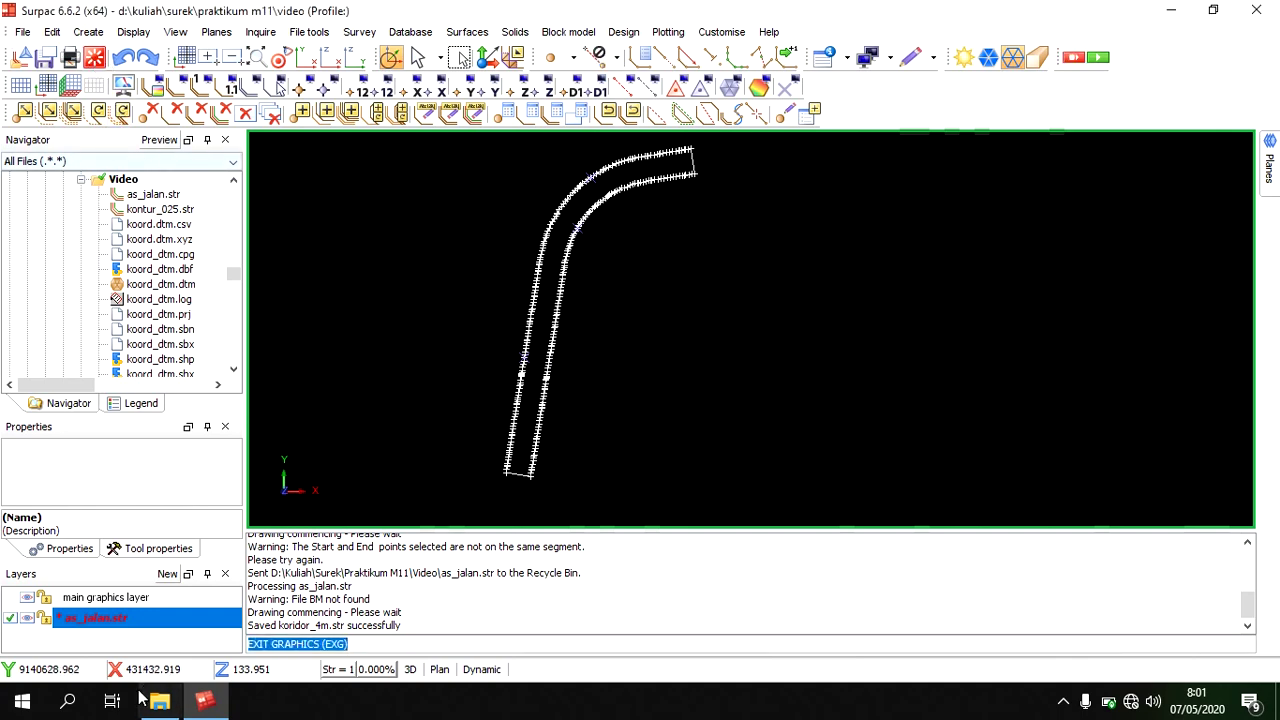
{"action": "right_click", "coordinate": [122, 618]}
{"action": "left_click", "coordinate": [157, 651]}
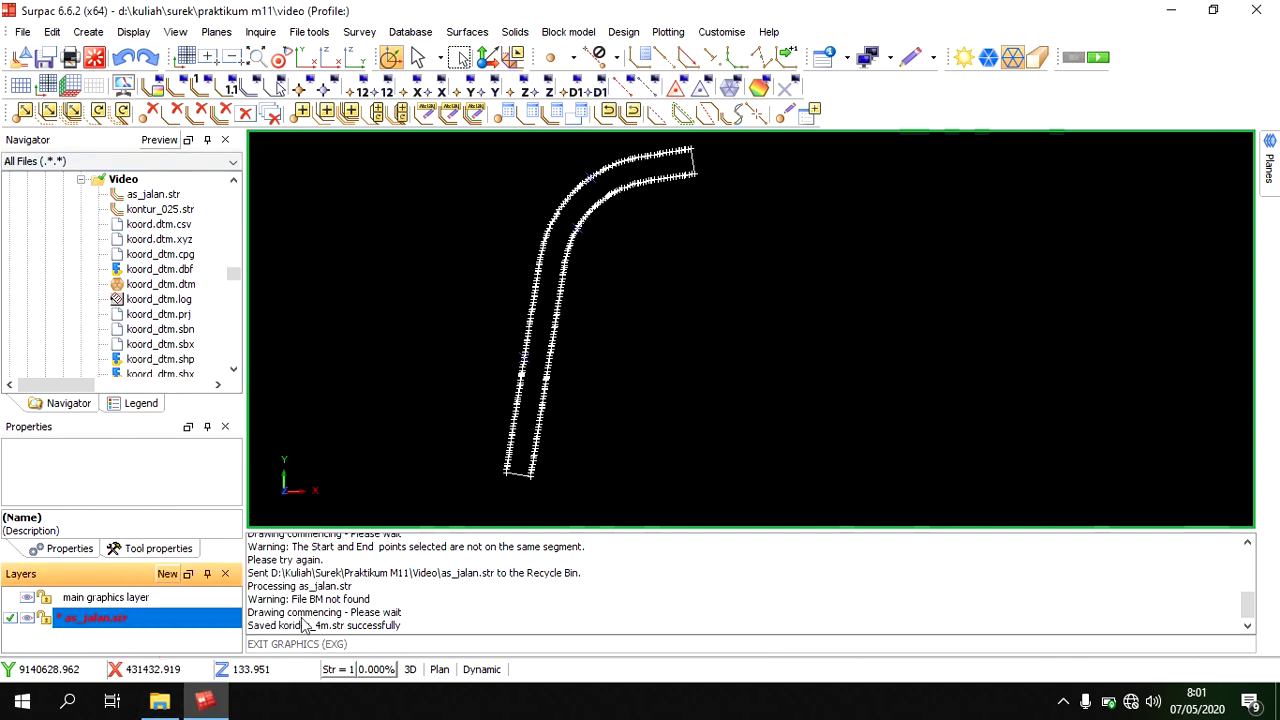
{"action": "left_click", "coordinate": [760, 474]}
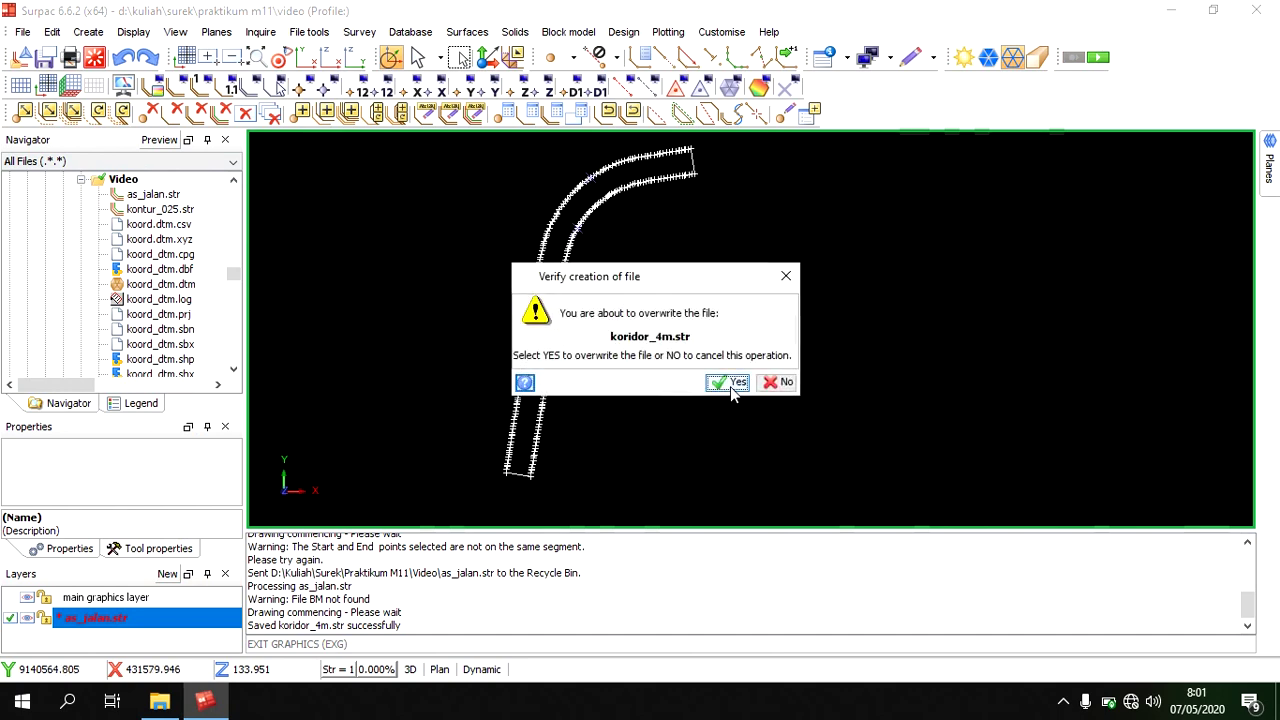
{"action": "left_click", "coordinate": [729, 381]}
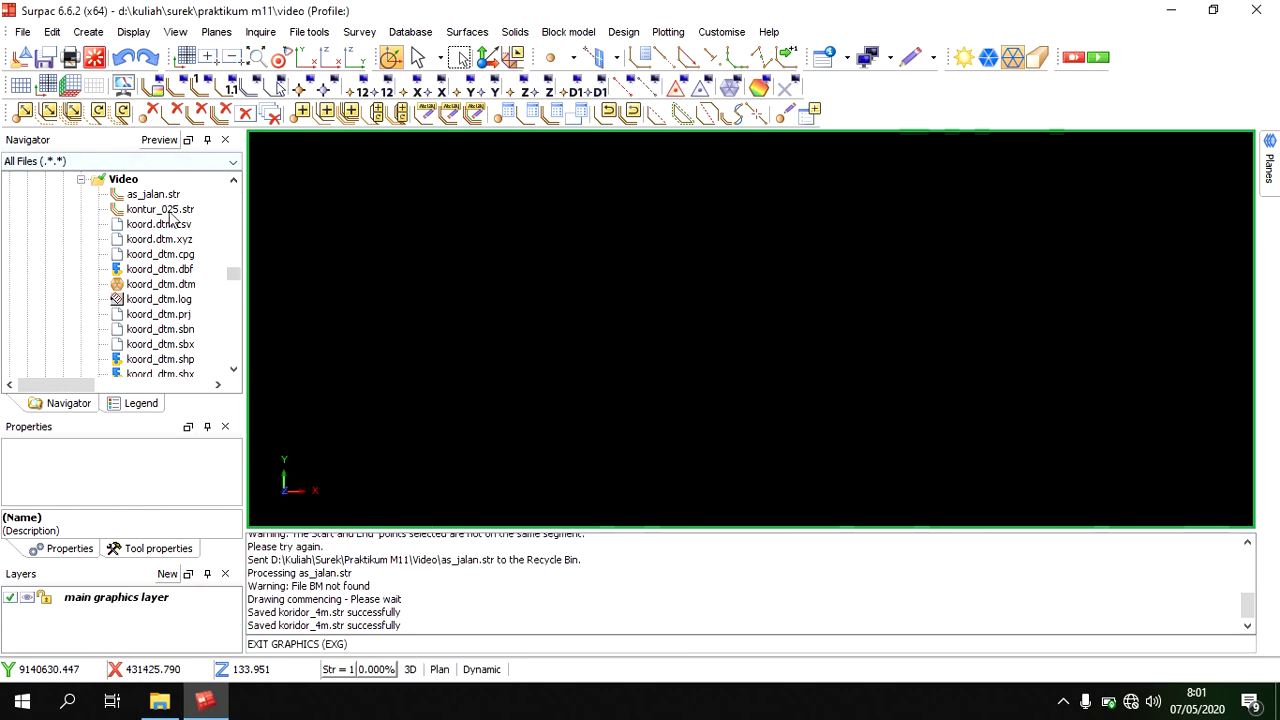
Reopen the centreline file as_jalan.str in the graphics view and draw markers on all its points.
{"action": "left_click_drag", "start_coordinate": [152, 193], "coordinate": [629, 343]}
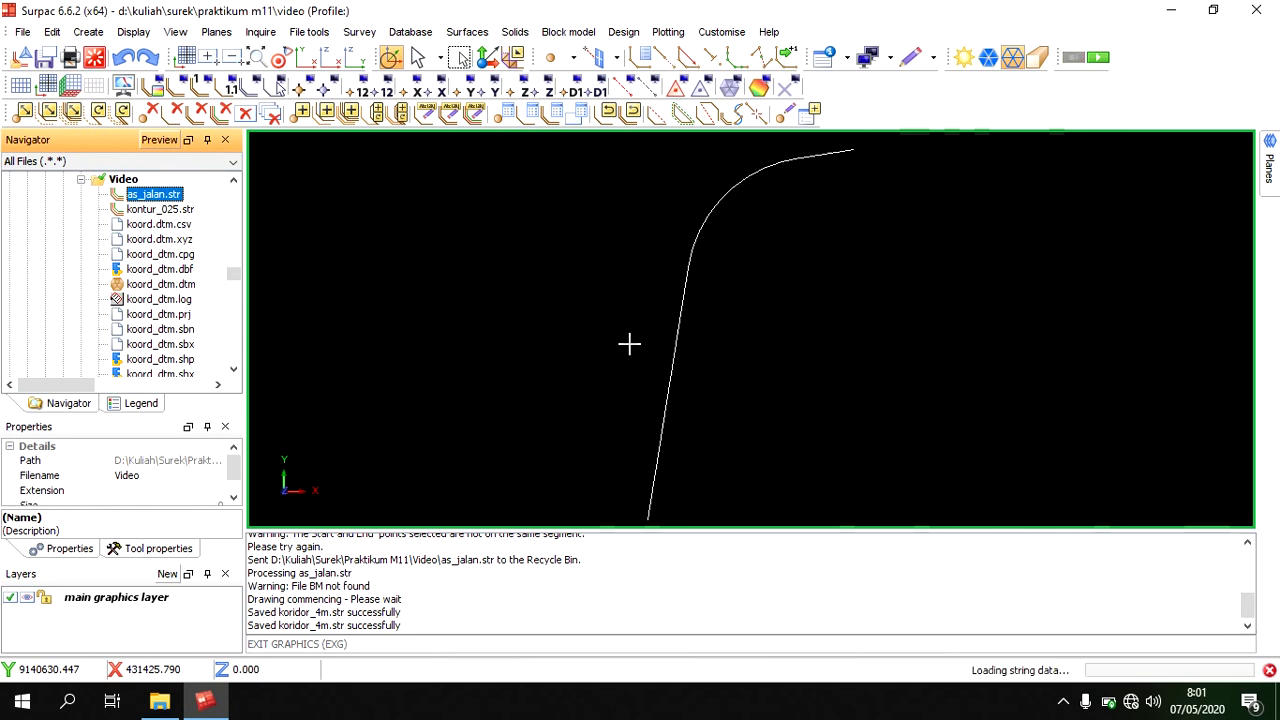
{"action": "scroll", "coordinate": [705, 436], "scroll_direction": "down", "scroll_amount": 2}
{"action": "middle_click_drag", "start_coordinate": [691, 431], "coordinate": [670, 408]}
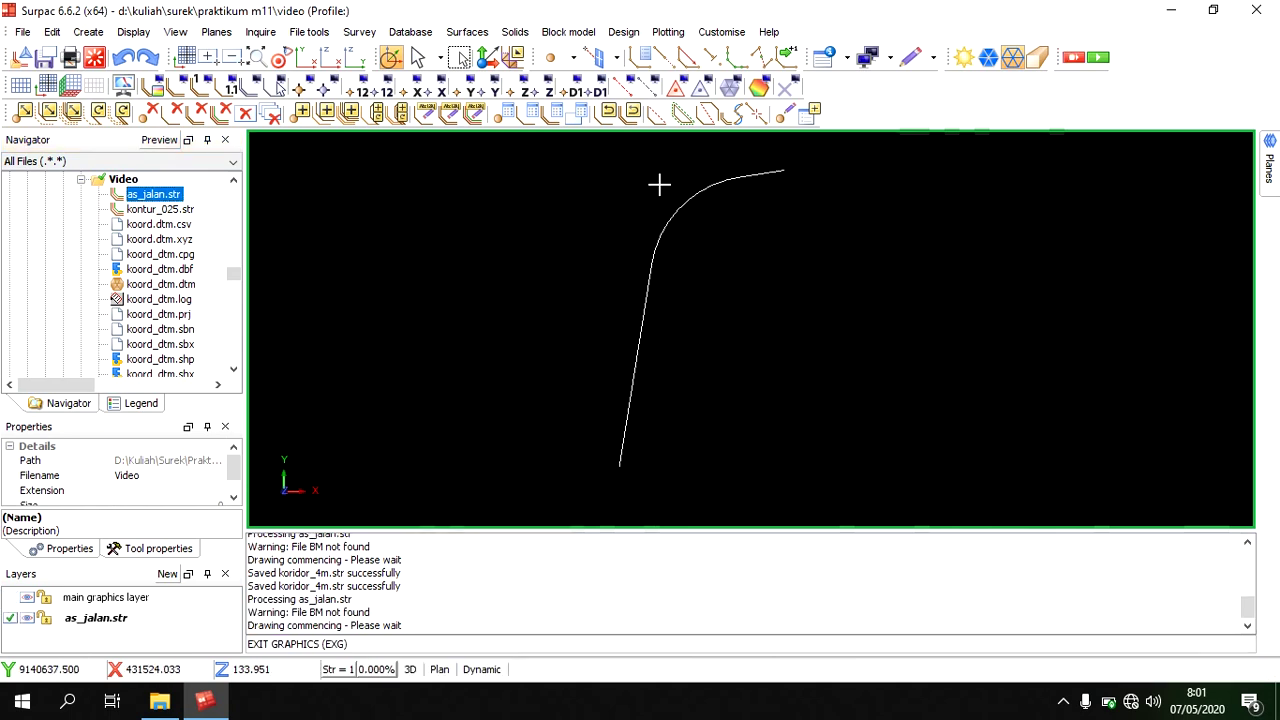
{"action": "left_click", "coordinate": [299, 91]}
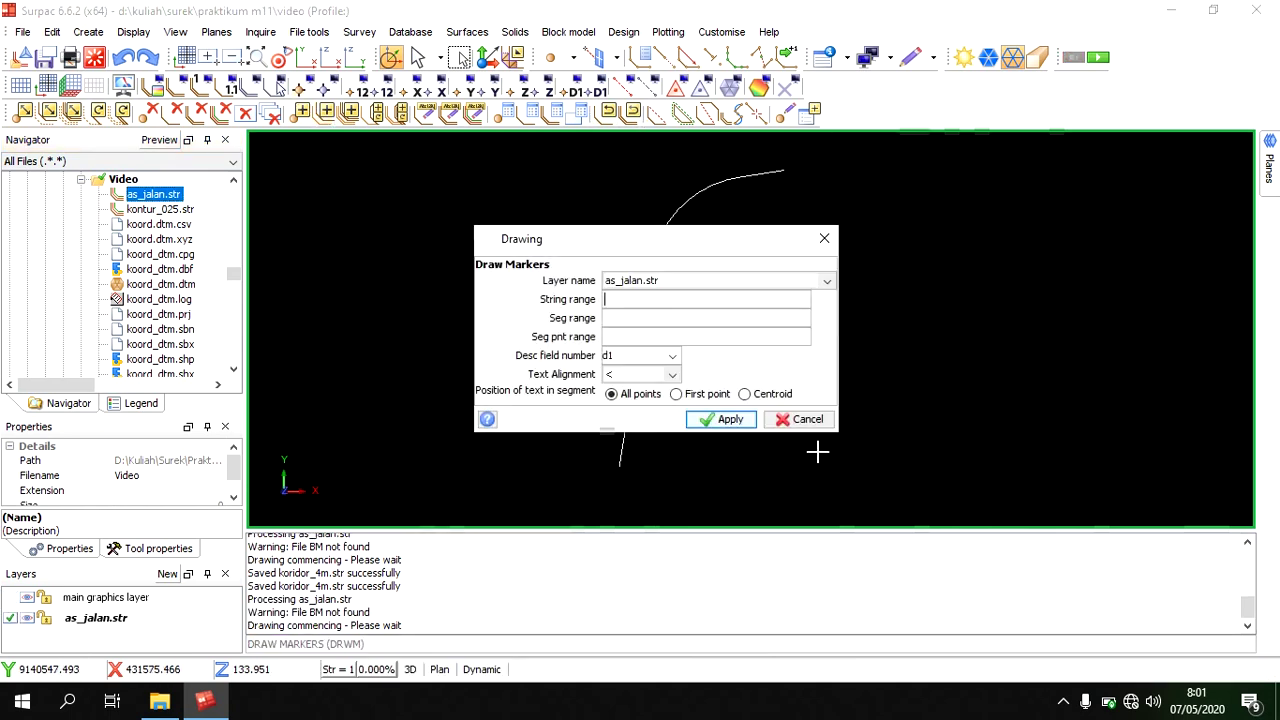
{"action": "left_click", "coordinate": [713, 428]}
{"action": "mouse_move", "coordinate": [671, 457]}
{"action": "middle_mouse_down"}
{"action": "mouse_move", "coordinate": [640, 466]}
{"action": "mouse_move", "coordinate": [617, 443]}
{"action": "mouse_move", "coordinate": [620, 466]}
{"action": "mouse_move", "coordinate": [628, 453]}
{"action": "middle_mouse_up"}
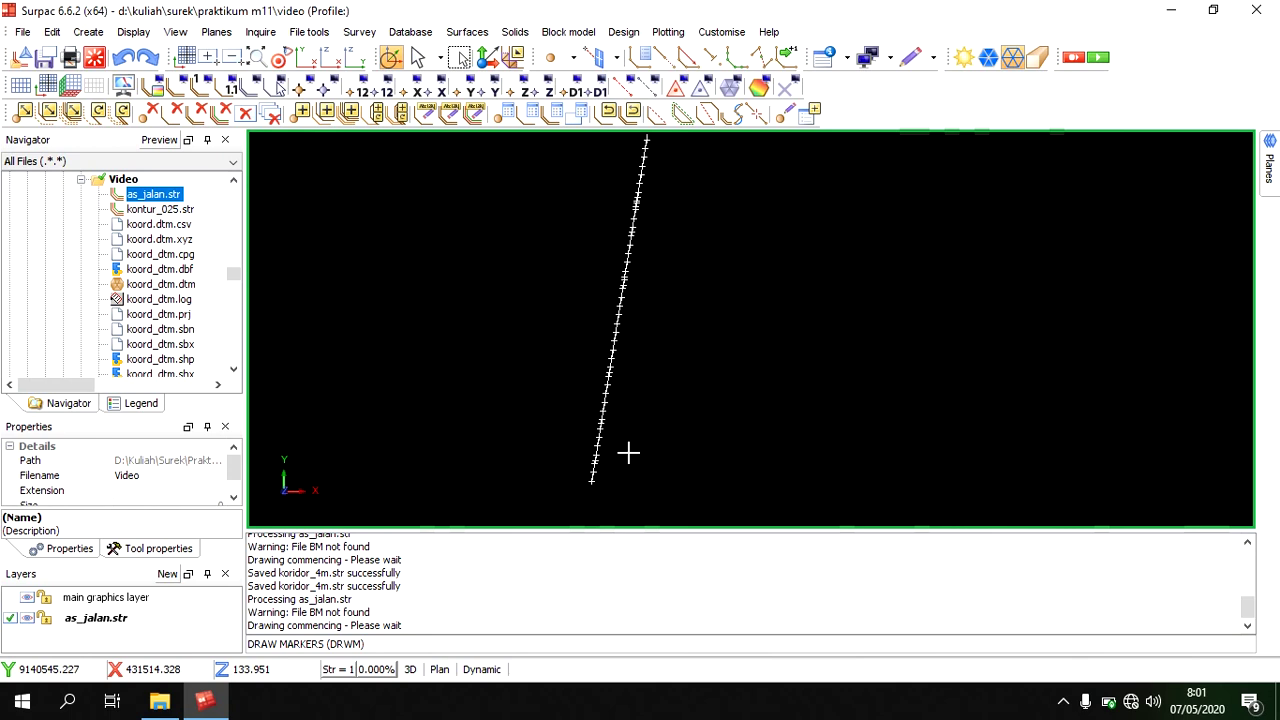
Start a road outline from the centreline, picking its southern end as start point and its northeastern end as end point.
{"action": "left_click", "coordinate": [77, 34]}
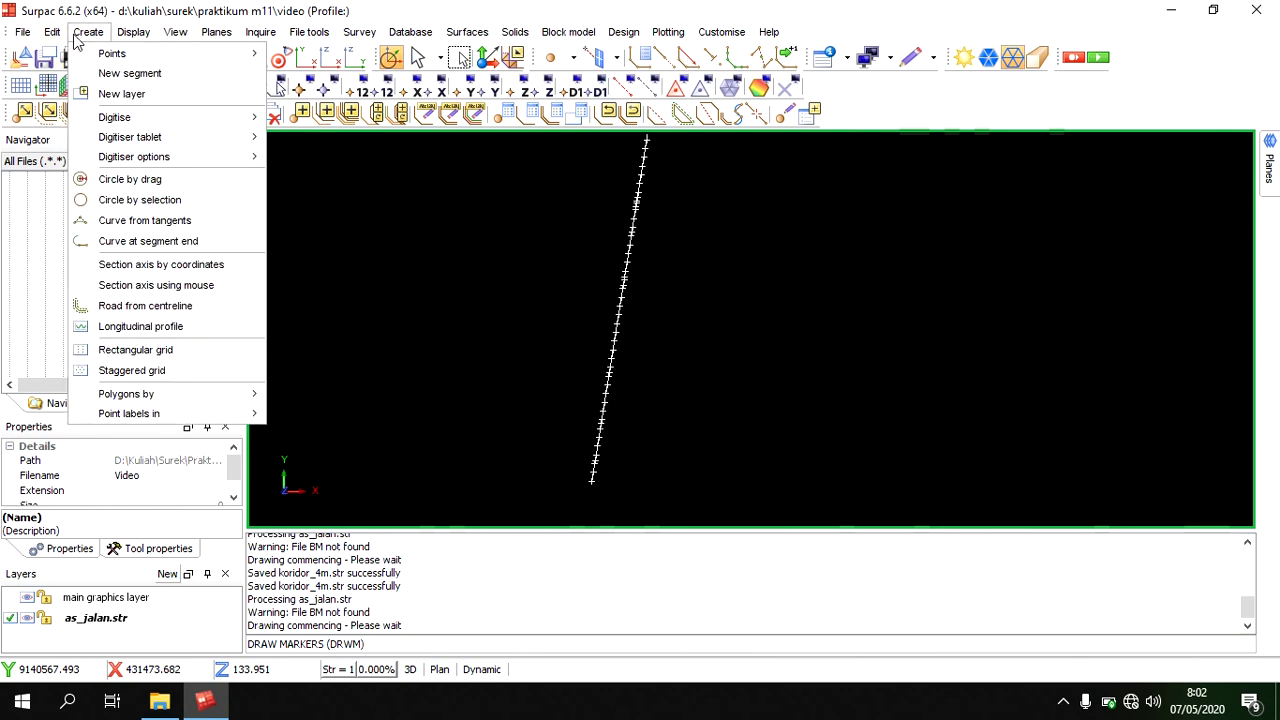
{"action": "left_click", "coordinate": [145, 305]}
{"action": "left_click", "coordinate": [552, 470]}
{"action": "scroll", "coordinate": [717, 414], "scroll_direction": "down", "scroll_amount": 3}
{"action": "scroll", "coordinate": [720, 192], "scroll_direction": "up", "scroll_amount": 3}
{"action": "left_click", "coordinate": [712, 193]}
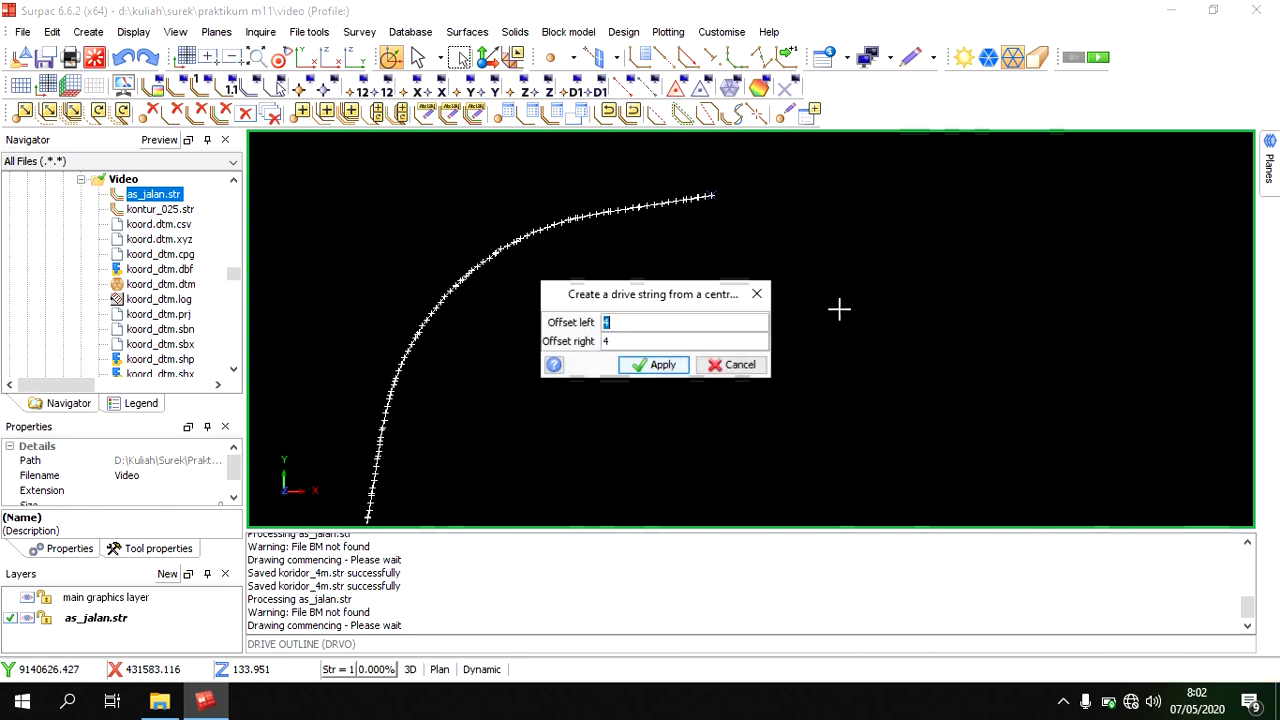
Create the road outline around the centreline with left and right offsets of 6.
{"action": "double_click", "coordinate": [698, 340]}
{"action": "type", "text": "6"}
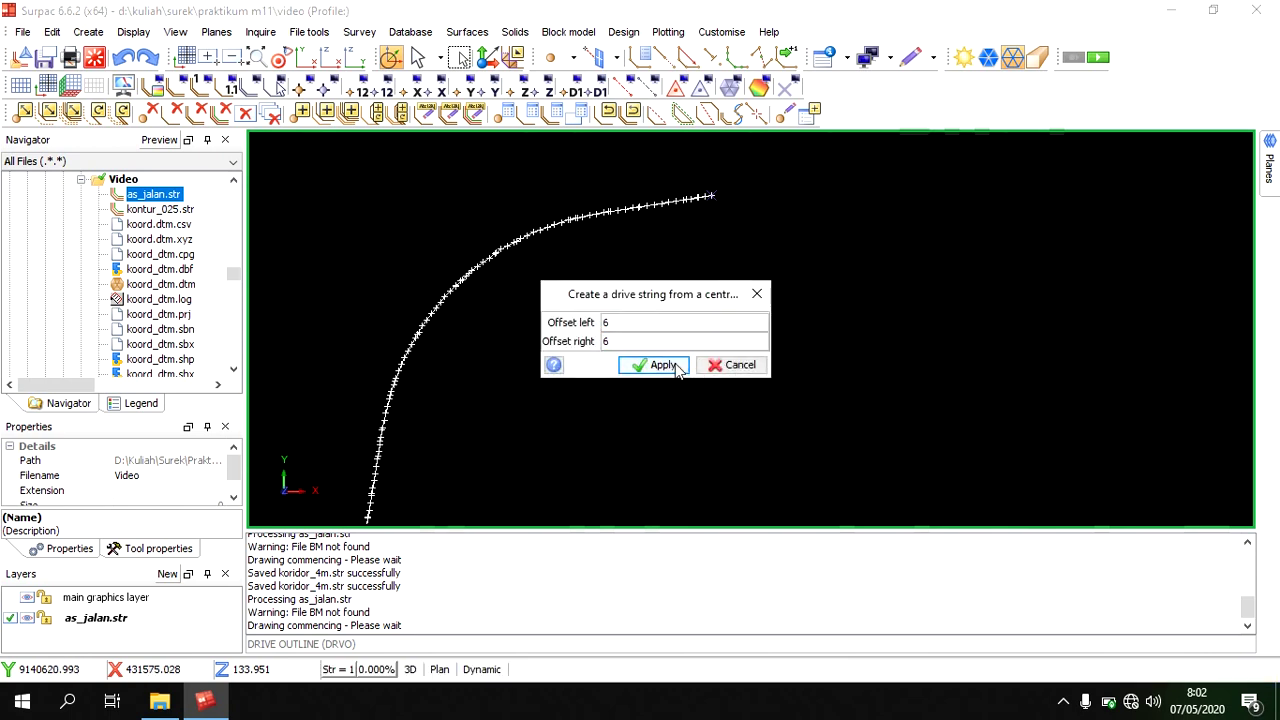
{"action": "left_click", "coordinate": [677, 369]}
{"action": "scroll", "coordinate": [671, 363], "scroll_direction": "down", "scroll_amount": 5}
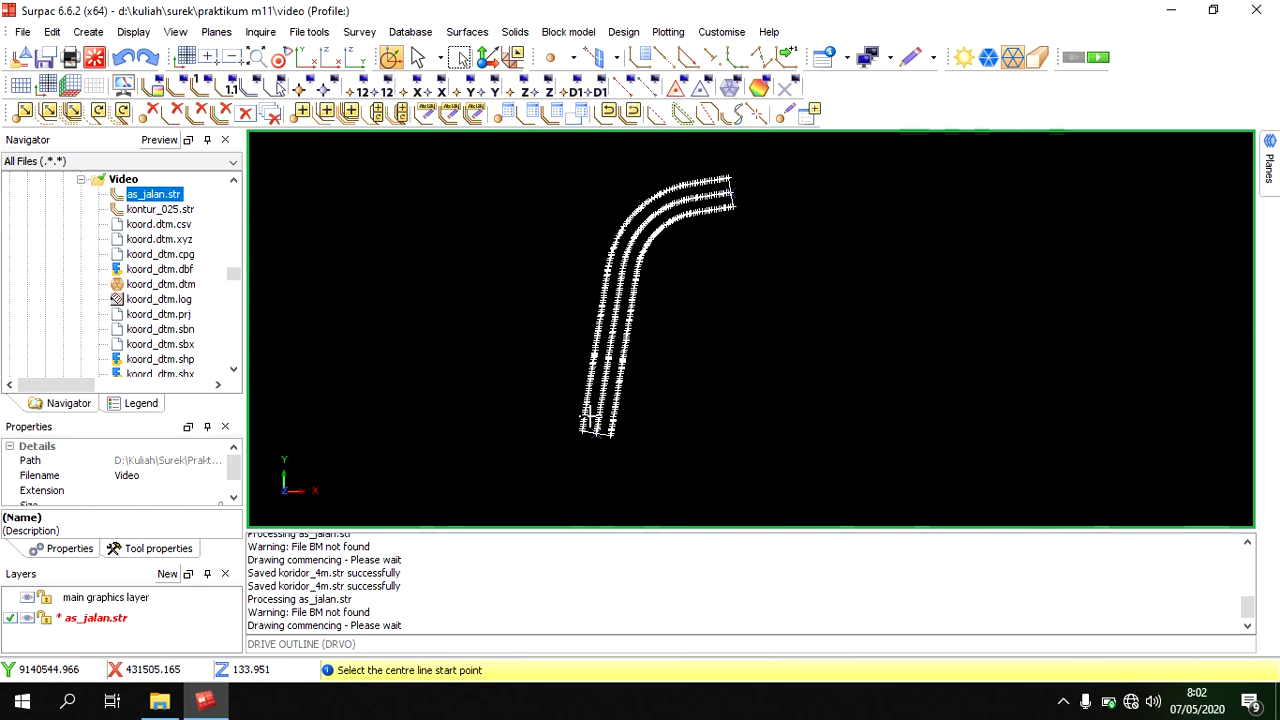
Delete the centreline segment between the edges of the wider corridor and erase the temporary markers.
{"action": "scroll", "coordinate": [588, 416], "scroll_direction": "up", "scroll_amount": 3}
{"action": "left_click", "coordinate": [174, 111]}
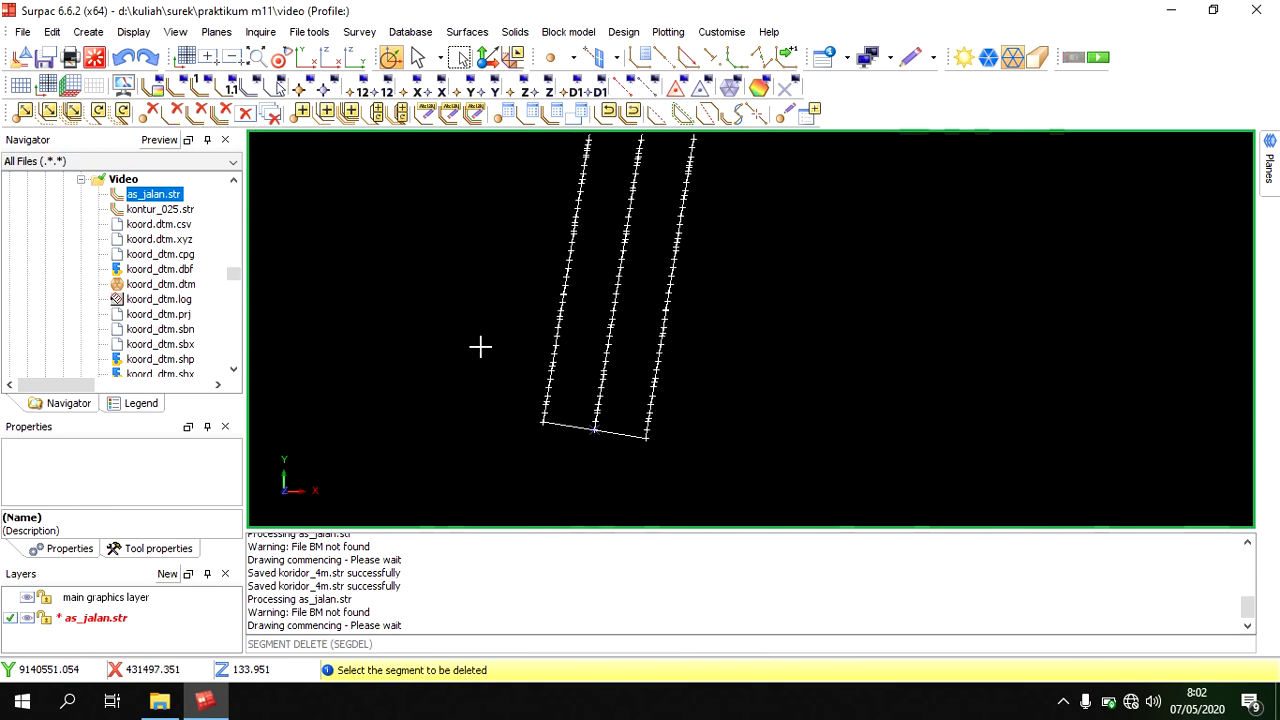
{"action": "left_click", "coordinate": [594, 424]}
{"action": "scroll", "coordinate": [660, 335], "scroll_direction": "down", "scroll_amount": 2}
{"action": "scroll", "coordinate": [766, 183], "scroll_direction": "down", "scroll_amount": 2}
{"action": "scroll", "coordinate": [726, 220], "scroll_direction": "down", "scroll_amount": 1}
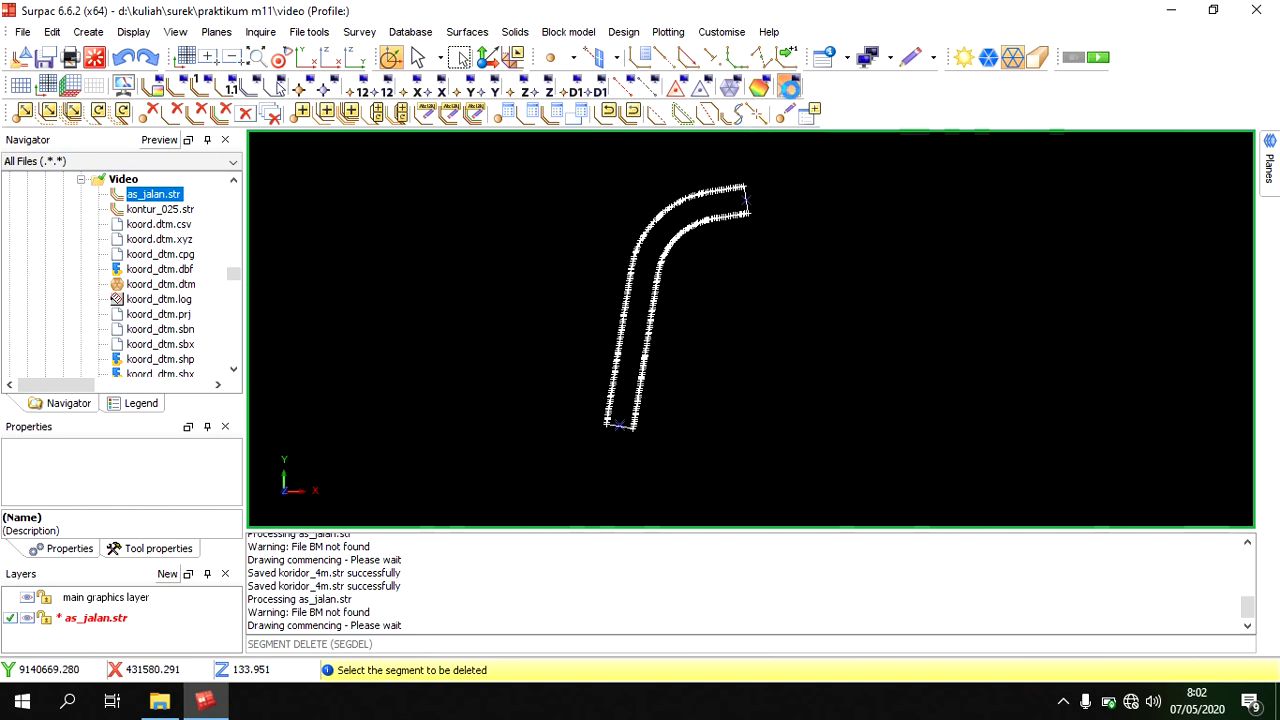
{"action": "key", "text": "Escape"}
{"action": "scroll", "coordinate": [751, 243], "scroll_direction": "up", "scroll_amount": 2}
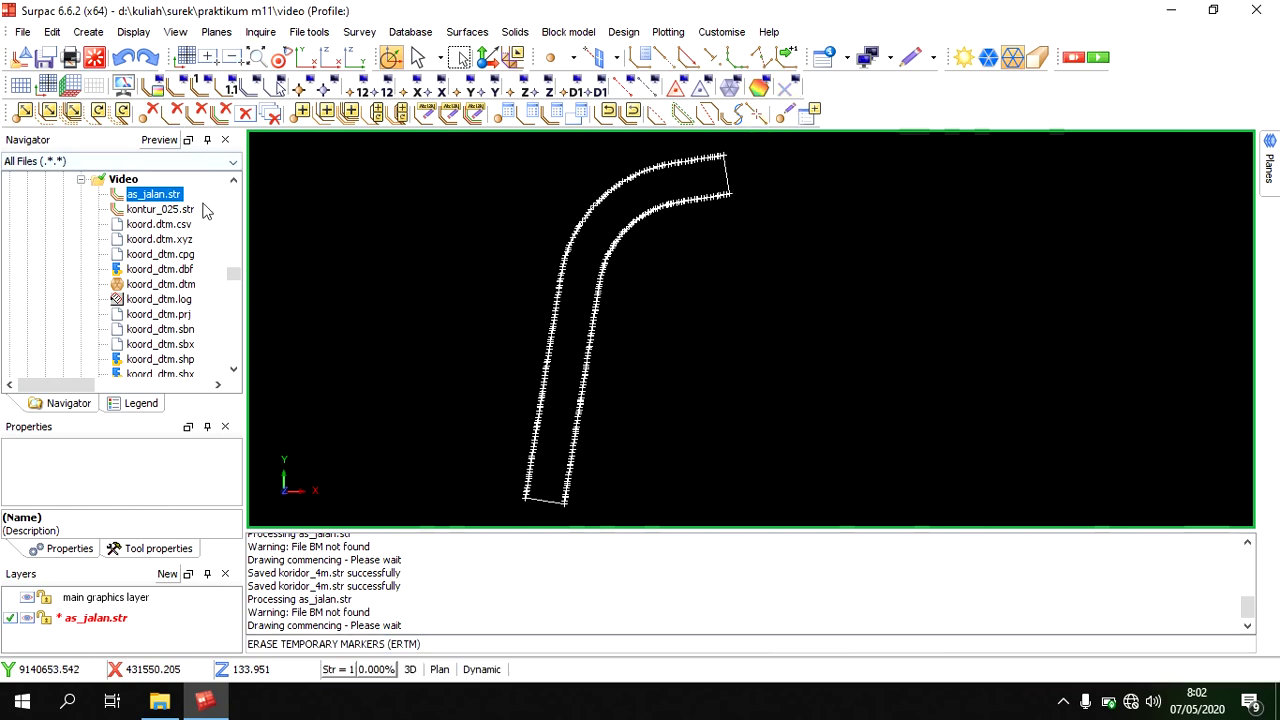
Save the corridor layer with the 6 m offsets as a new Surpac string file named koridor_6m.str.
{"action": "left_click", "coordinate": [118, 617]}
{"action": "right_click", "coordinate": [118, 617]}
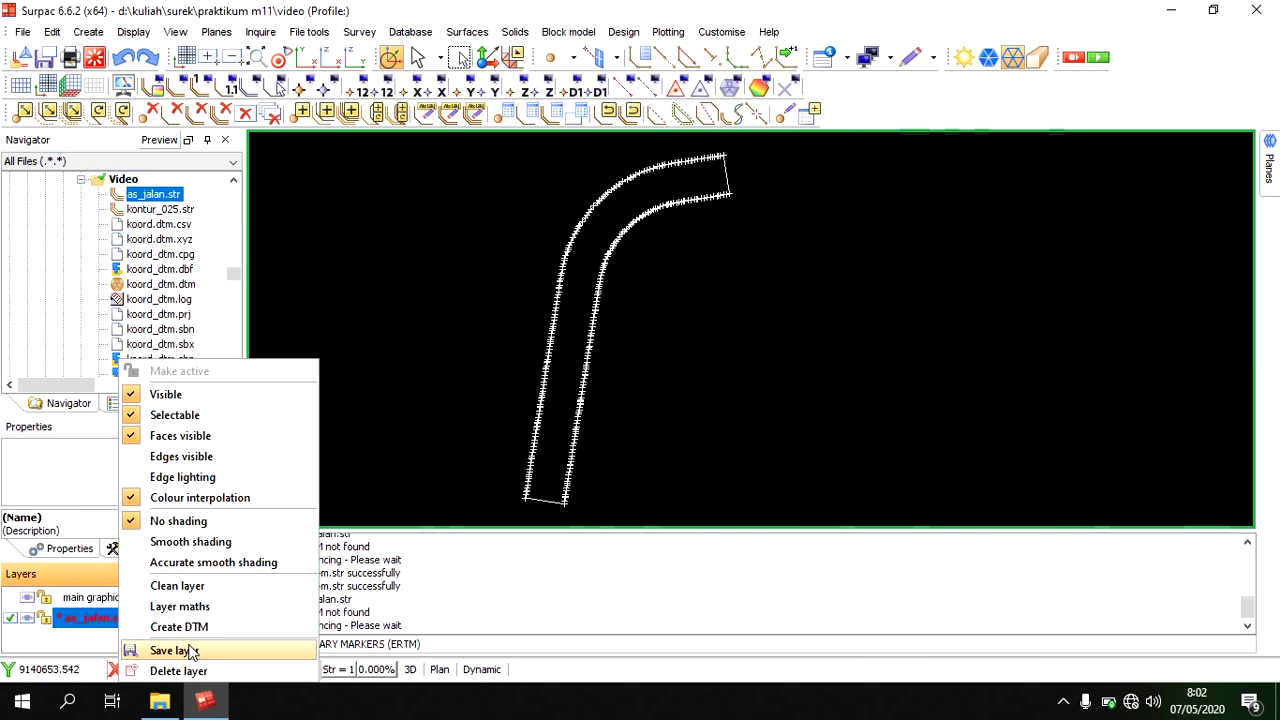
{"action": "left_click", "coordinate": [186, 649]}
{"action": "left_click", "coordinate": [838, 234]}
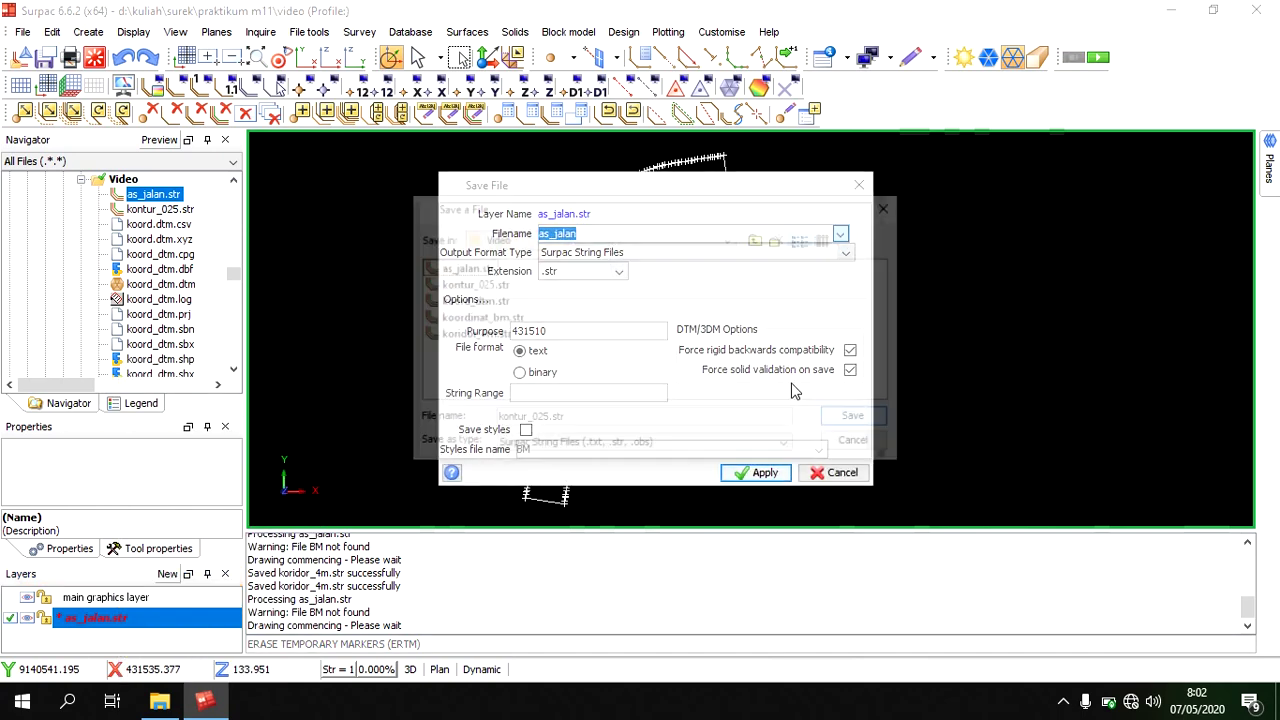
{"action": "key", "text": "Down"}
{"action": "key", "text": "End"}
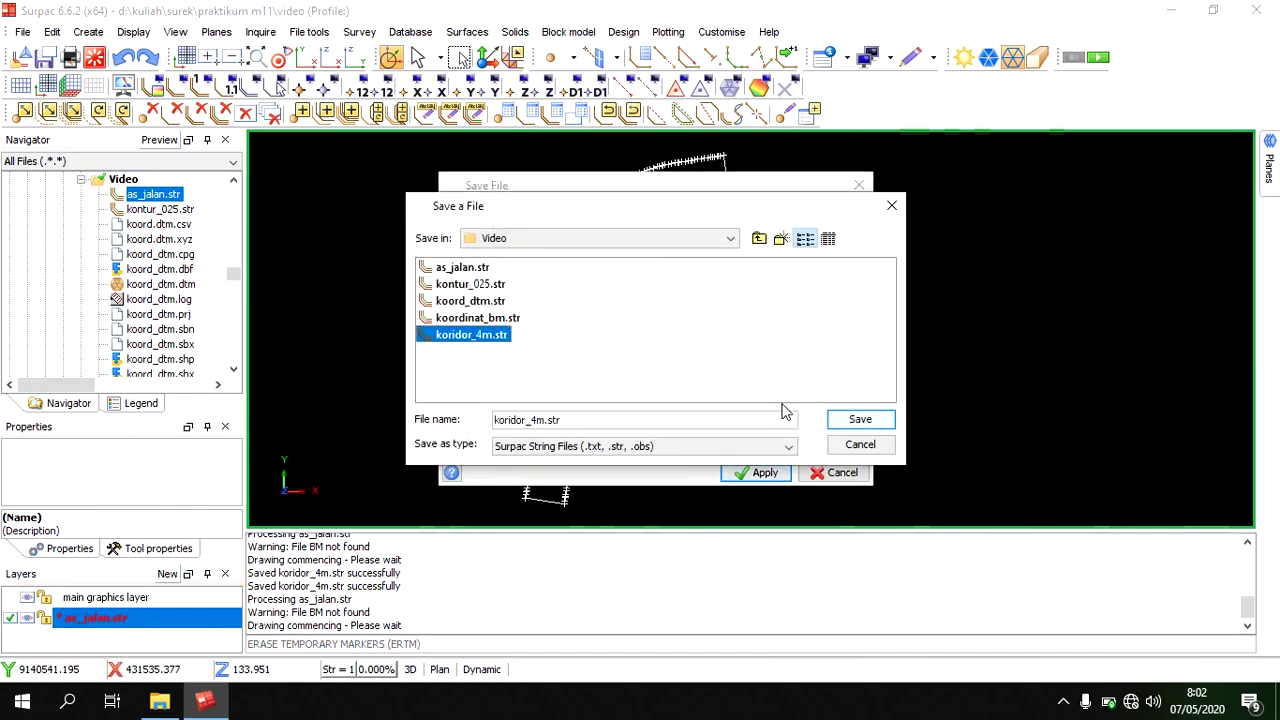
{"action": "left_click", "coordinate": [538, 420]}
{"action": "key", "text": "BackSpace"}
{"action": "type", "text": "6"}
{"action": "left_click", "coordinate": [862, 421]}
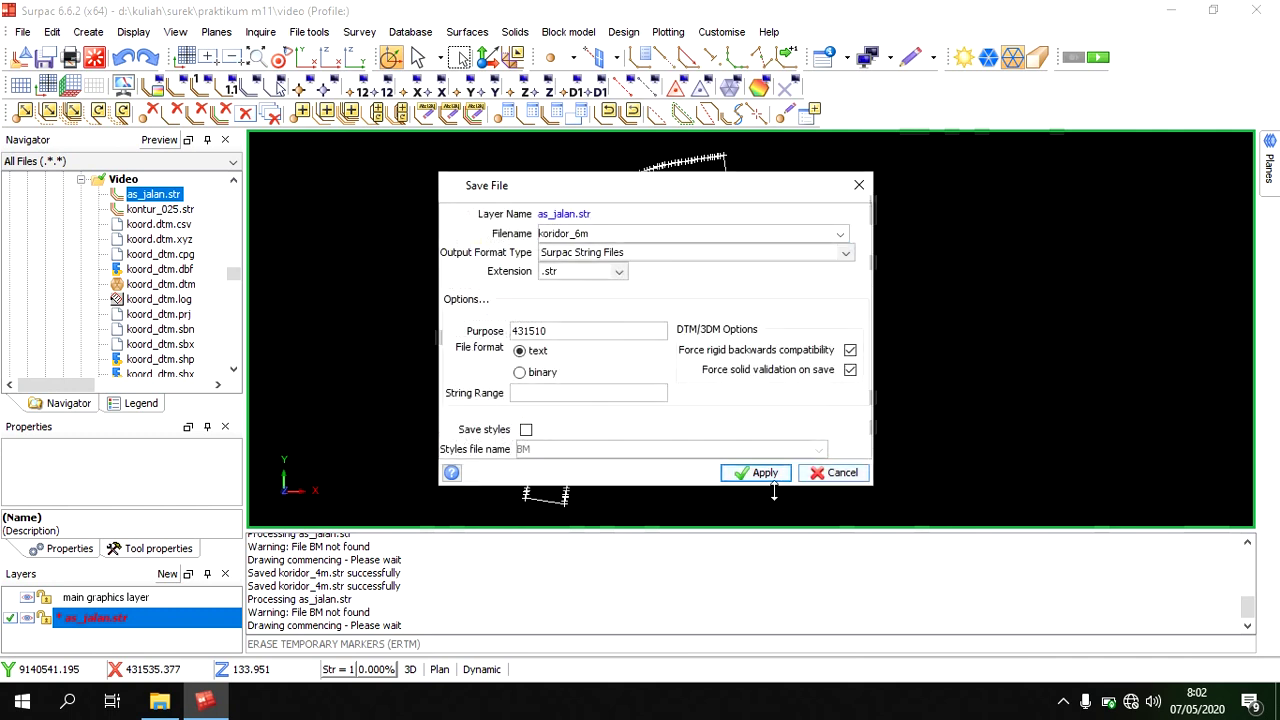
{"action": "left_click", "coordinate": [765, 472]}
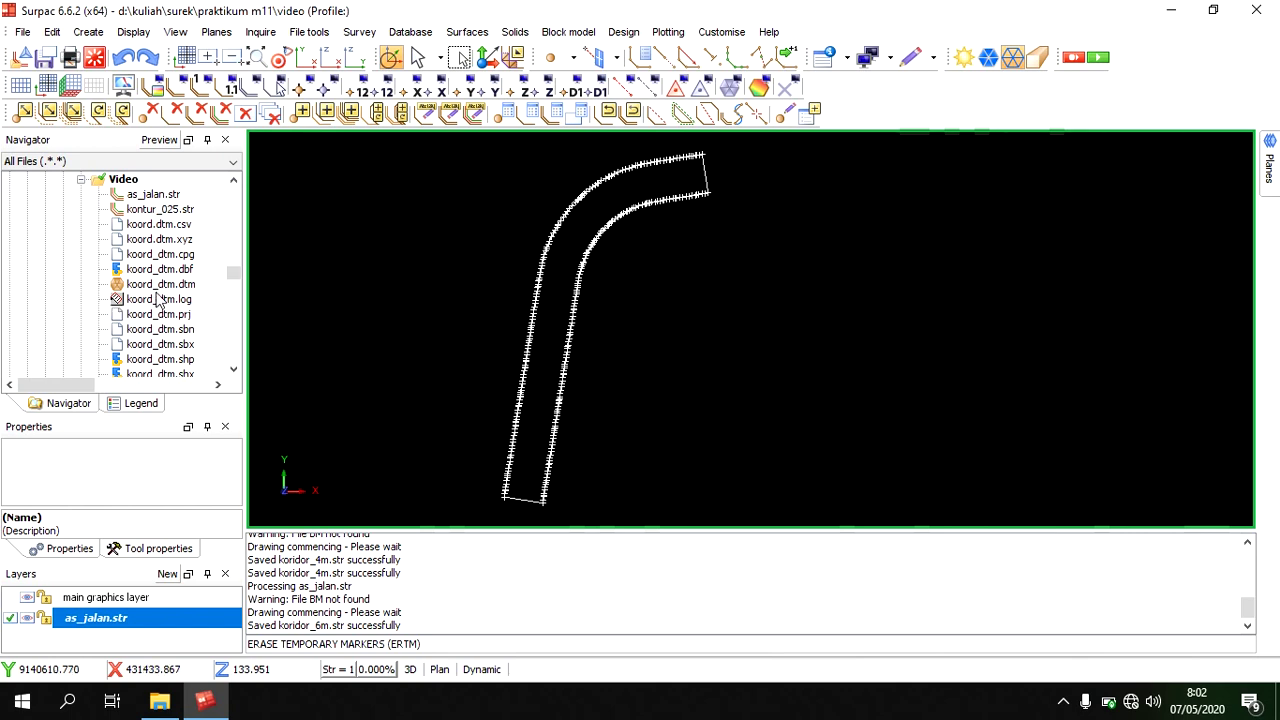
Load the koord_dtm.dtm surface and examine from several angles how the 6 m corridor outline lies against the terrain.
{"action": "left_click_drag", "start_coordinate": [157, 292], "coordinate": [691, 454]}
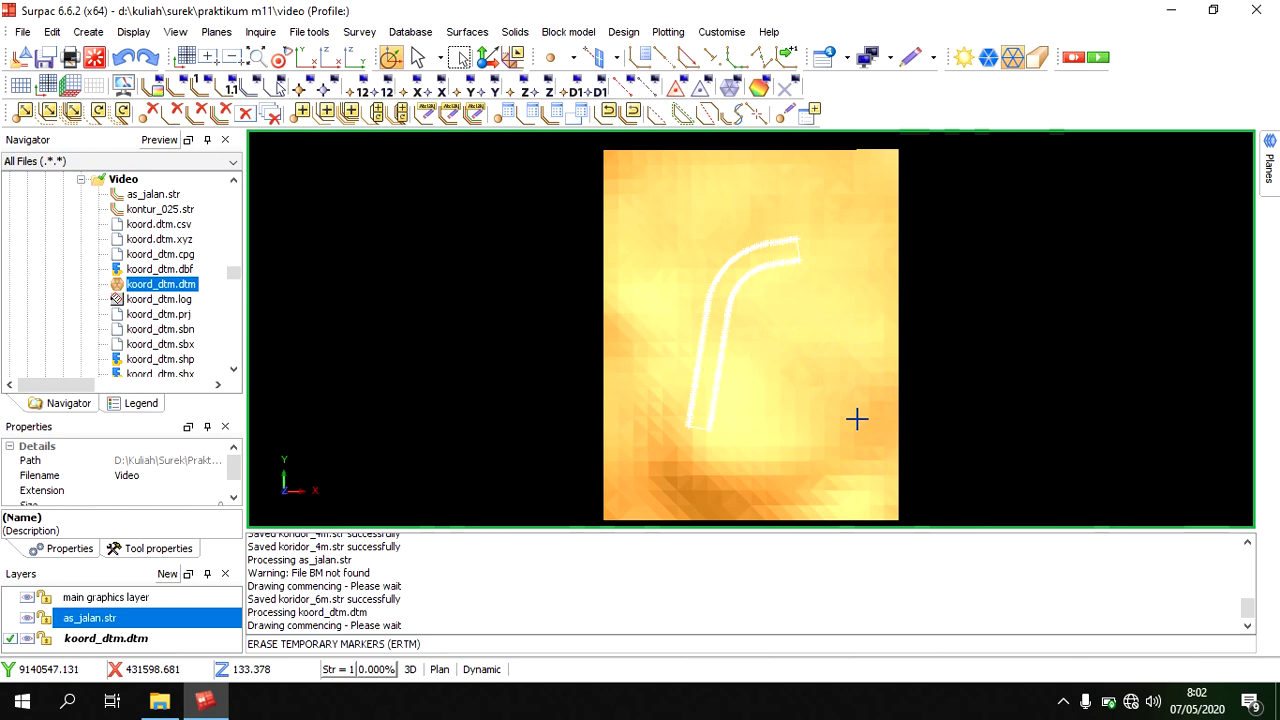
{"action": "middle_click_drag", "start_coordinate": [858, 408], "coordinate": [800, 322]}
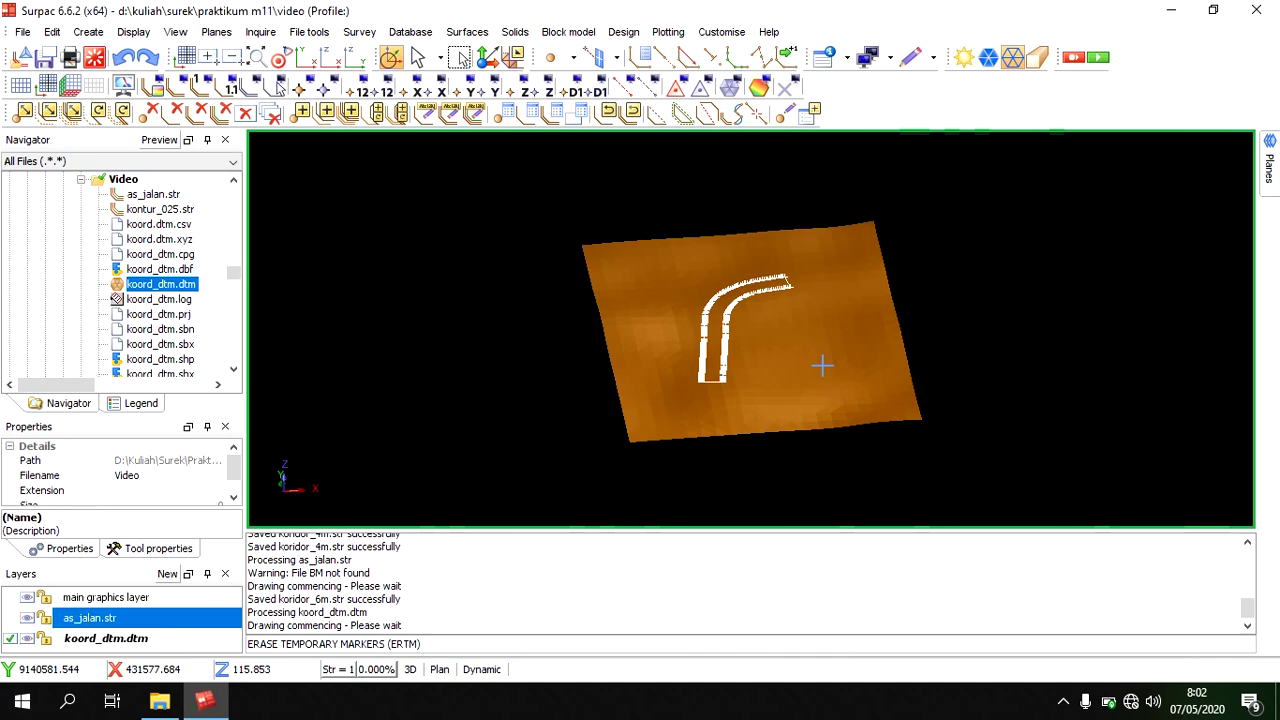
{"action": "scroll", "coordinate": [822, 366], "scroll_direction": "up", "scroll_amount": 5}
{"action": "middle_click_drag", "start_coordinate": [649, 317], "coordinate": [678, 315]}
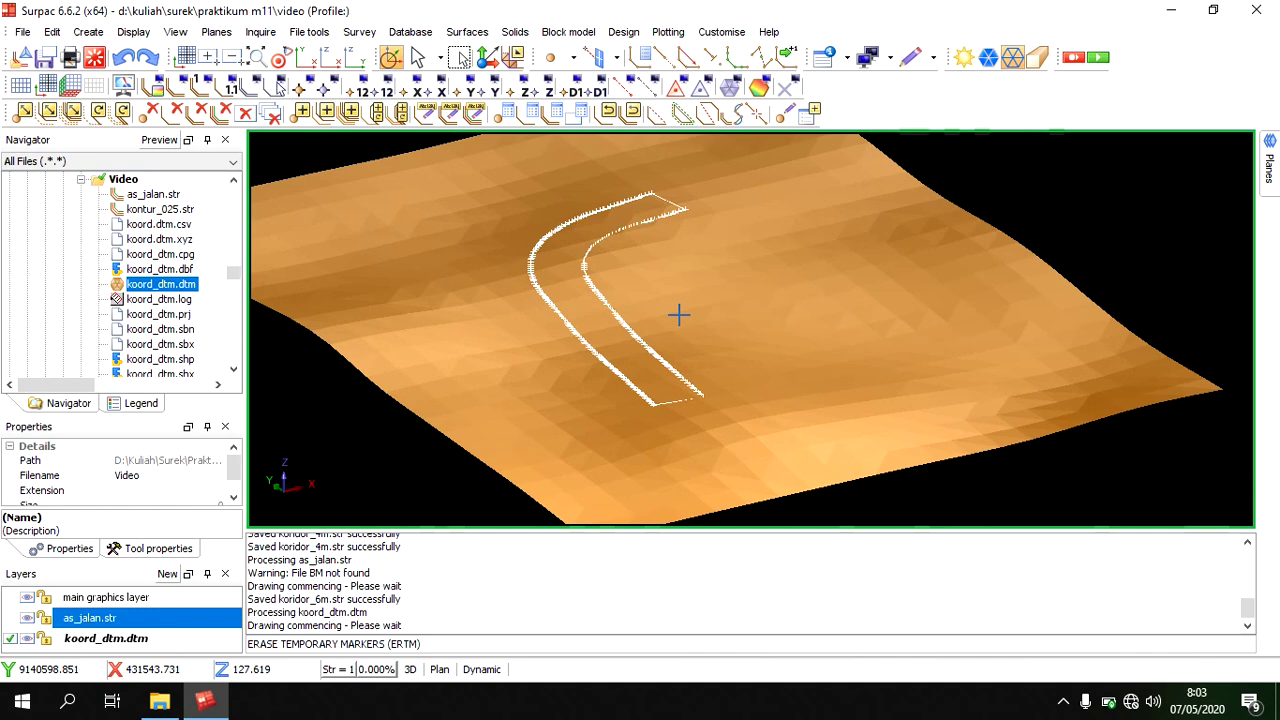
{"action": "scroll", "coordinate": [700, 320], "scroll_direction": "down", "scroll_amount": 5}
{"action": "middle_click_drag", "start_coordinate": [757, 329], "coordinate": [789, 332]}
{"action": "scroll", "coordinate": [753, 323], "scroll_direction": "up", "scroll_amount": 3}
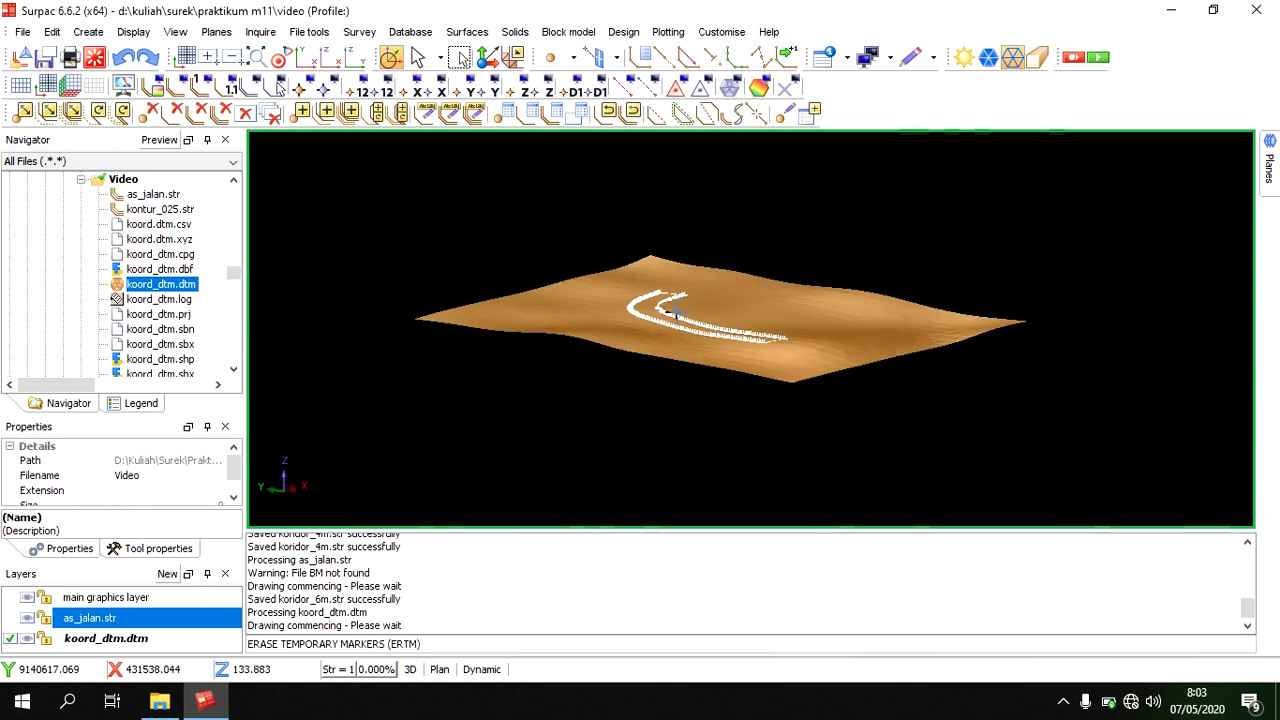
{"action": "middle_click_drag", "start_coordinate": [818, 233], "coordinate": [742, 232]}
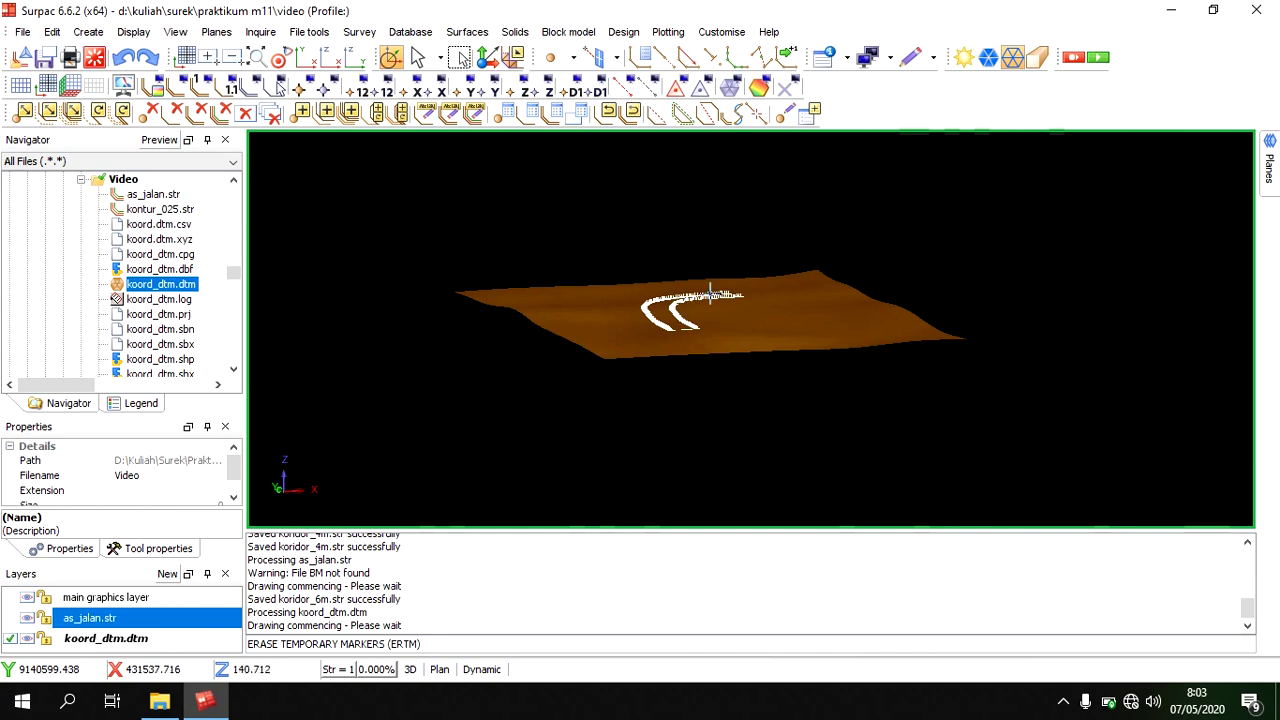
{"action": "scroll", "coordinate": [709, 293], "scroll_direction": "up", "scroll_amount": 3}
{"action": "middle_click_drag", "start_coordinate": [686, 294], "coordinate": [706, 334]}
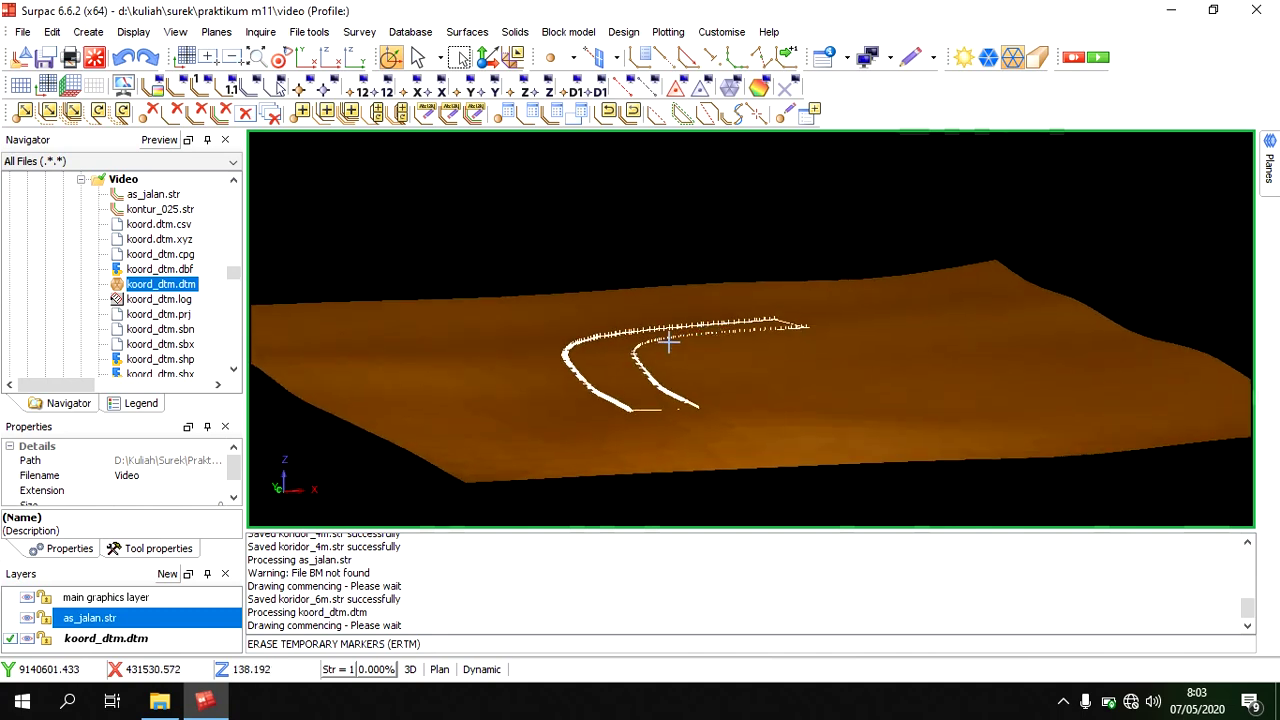
{"action": "scroll", "coordinate": [670, 350], "scroll_direction": "up", "scroll_amount": 5}
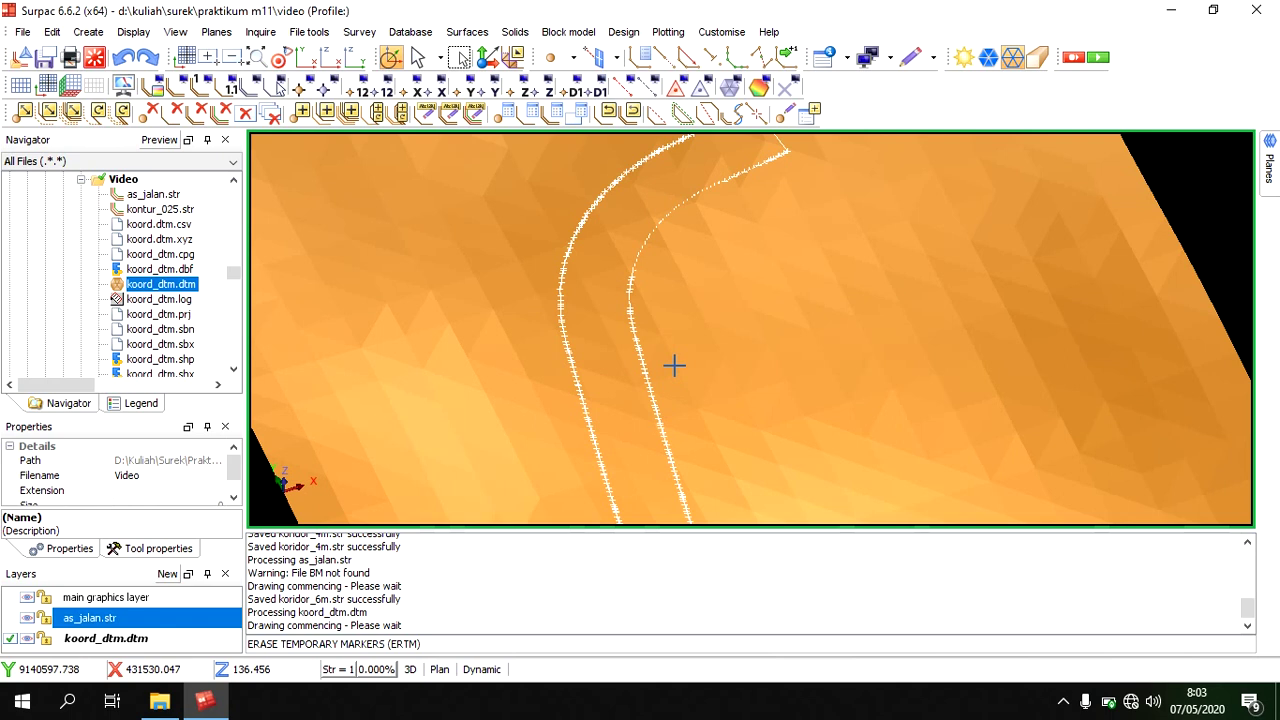
{"action": "middle_click_drag", "start_coordinate": [726, 283], "coordinate": [697, 271]}
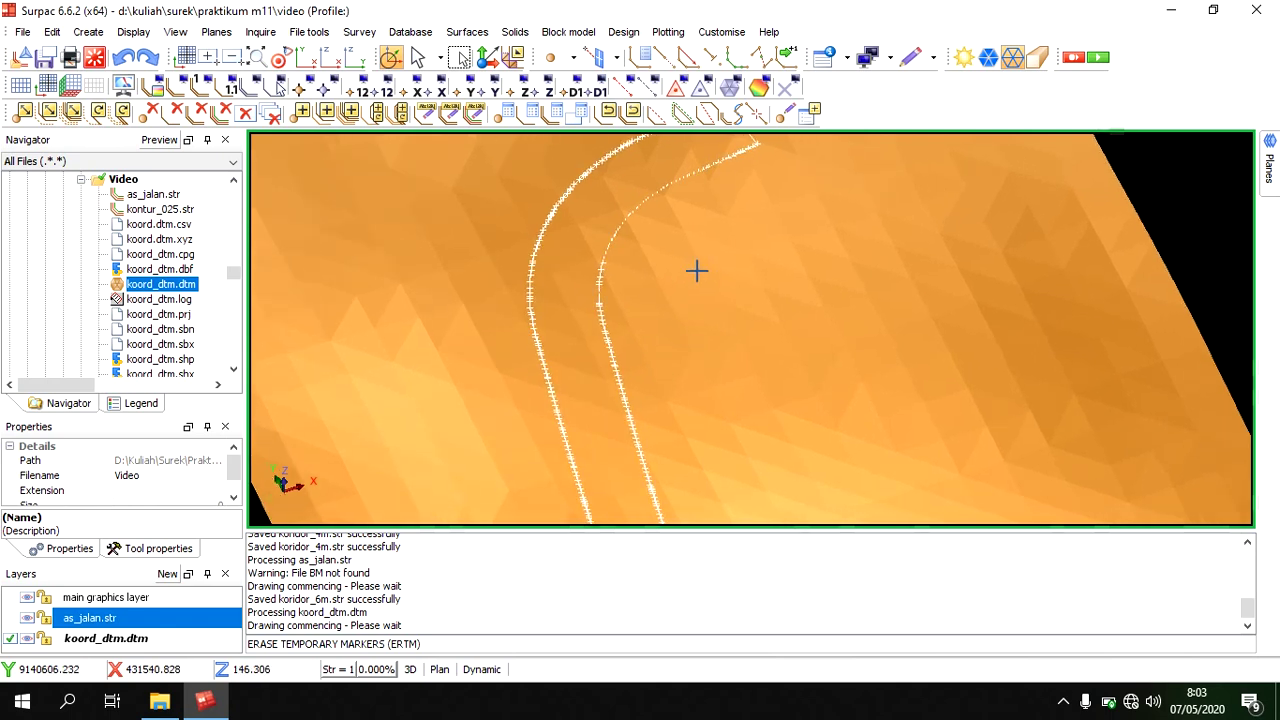
{"action": "left_click", "coordinate": [40, 640]}
{"action": "left_click", "coordinate": [27, 638]}
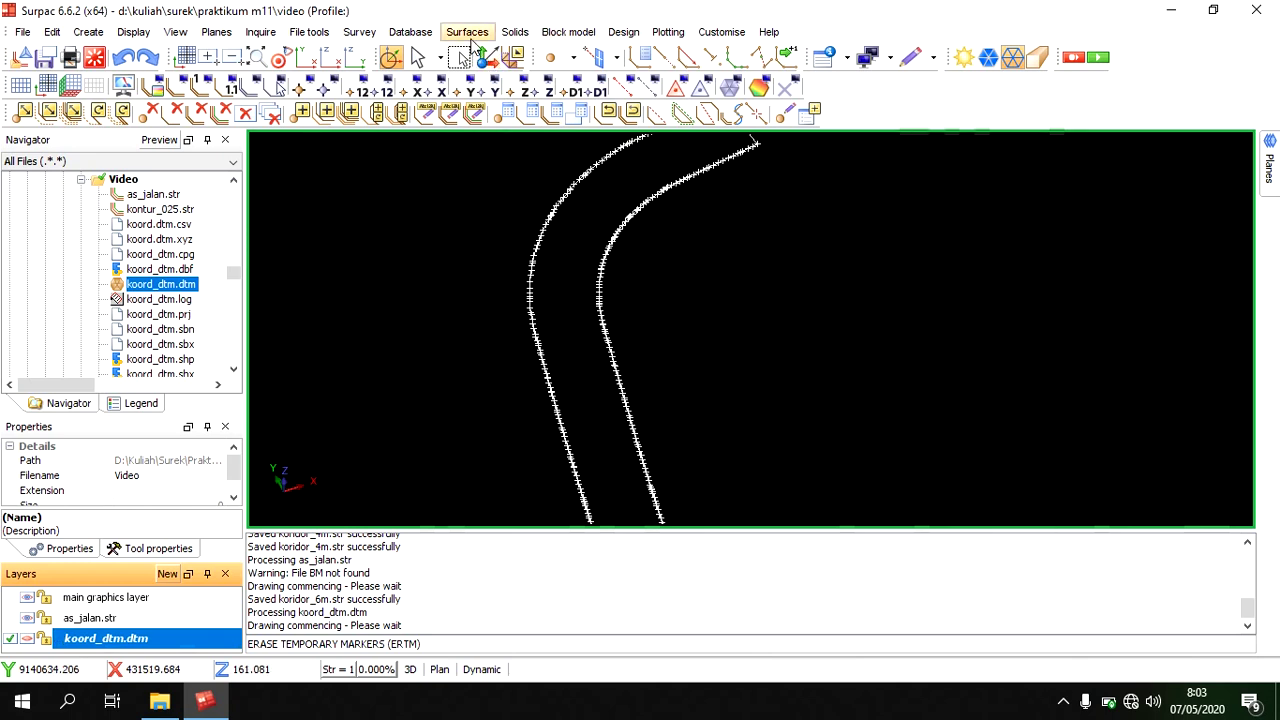
{"action": "left_click", "coordinate": [469, 34]}
{"action": "left_click", "coordinate": [92, 620]}
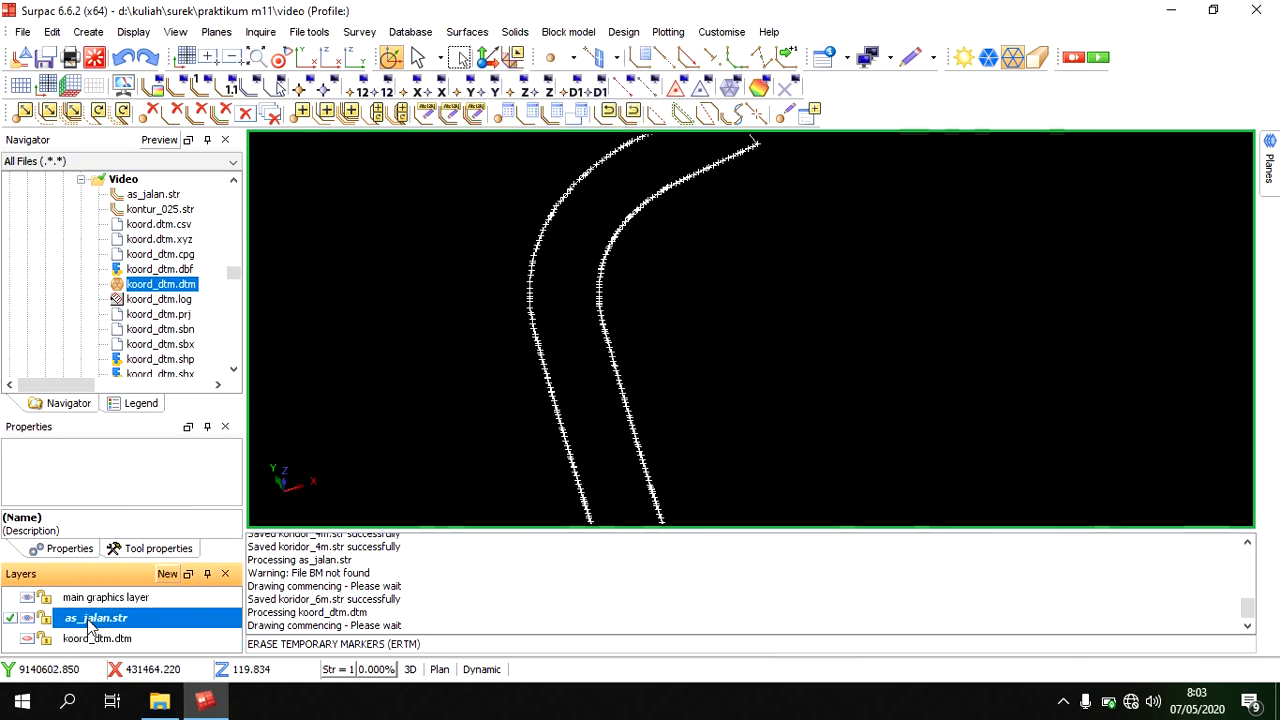
Clear all layers from the graphics view and load koridor_6m.str together with the koord_dtm.dtm surface.
{"action": "left_click", "coordinate": [94, 57]}
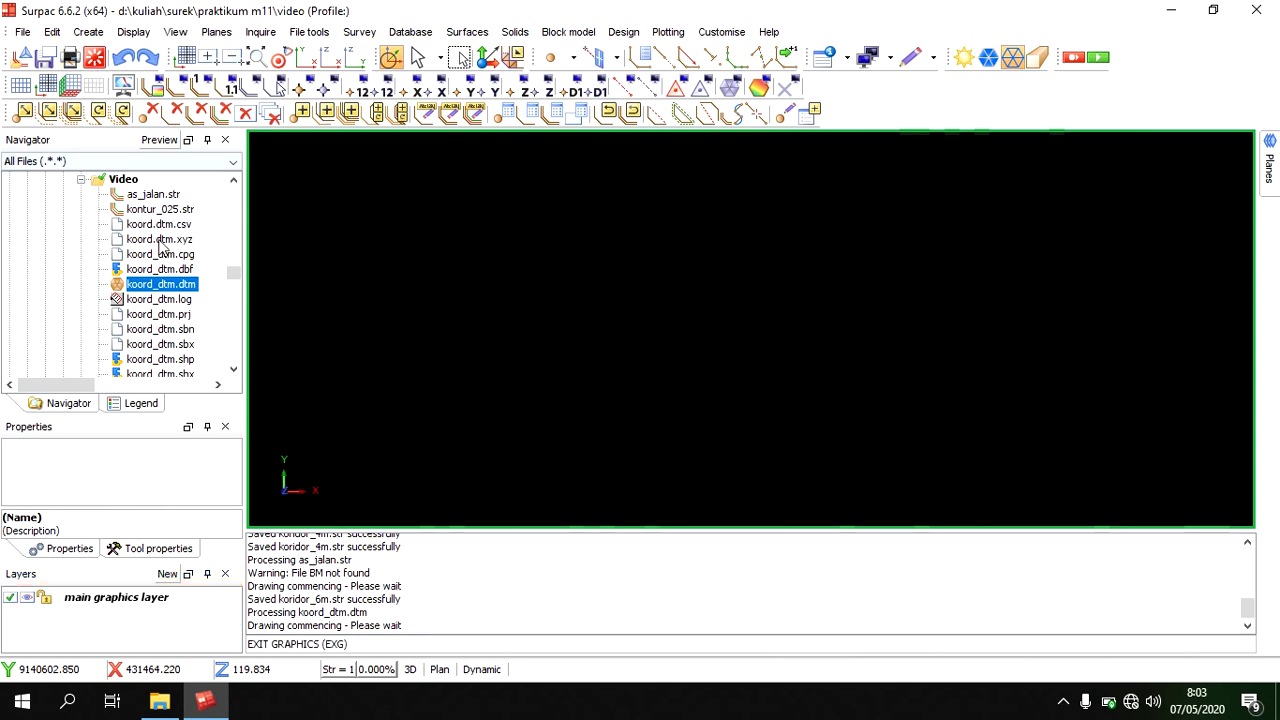
{"action": "scroll", "coordinate": [174, 256], "scroll_direction": "down", "scroll_amount": 2}
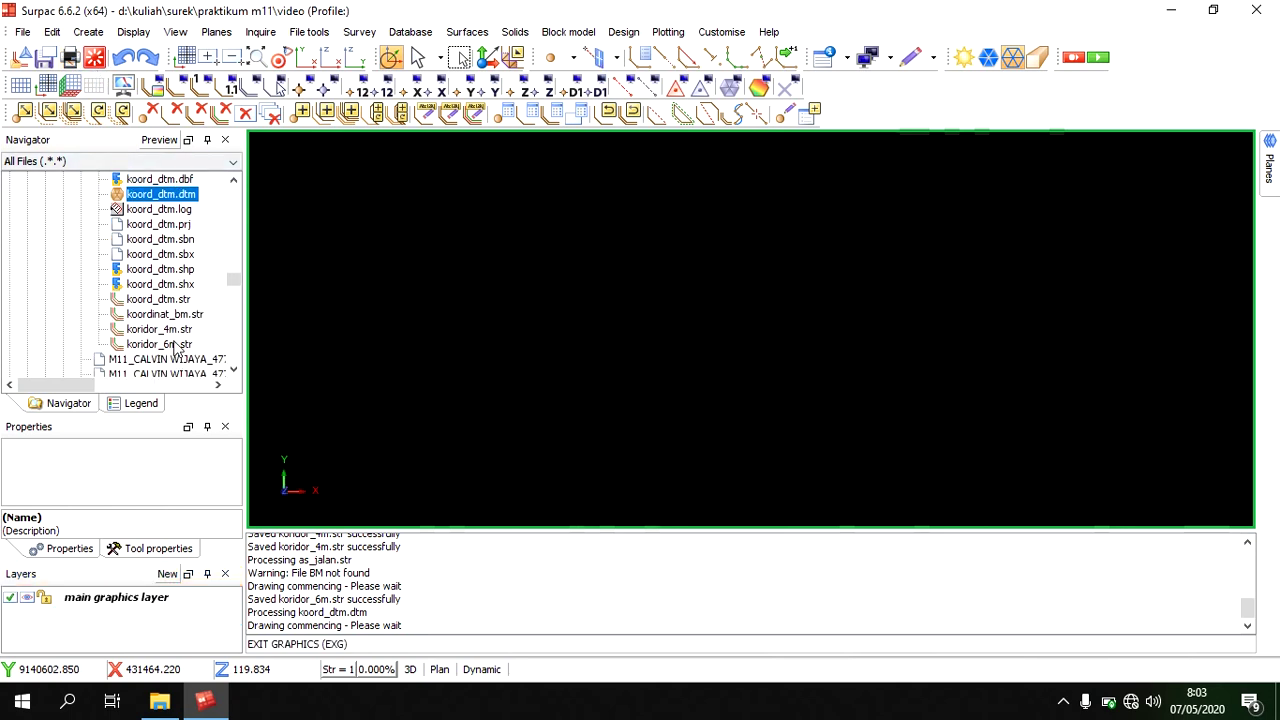
{"action": "left_click_drag", "start_coordinate": [176, 344], "coordinate": [440, 351]}
{"action": "left_click_drag", "start_coordinate": [160, 194], "coordinate": [319, 238]}
{"action": "mouse_move", "coordinate": [704, 368]}
{"action": "left_mouse_down"}
{"action": "mouse_move", "coordinate": [734, 344]}
{"action": "mouse_move", "coordinate": [703, 348]}
{"action": "left_mouse_up"}
{"action": "scroll", "coordinate": [738, 344], "scroll_direction": "up", "scroll_amount": 3}
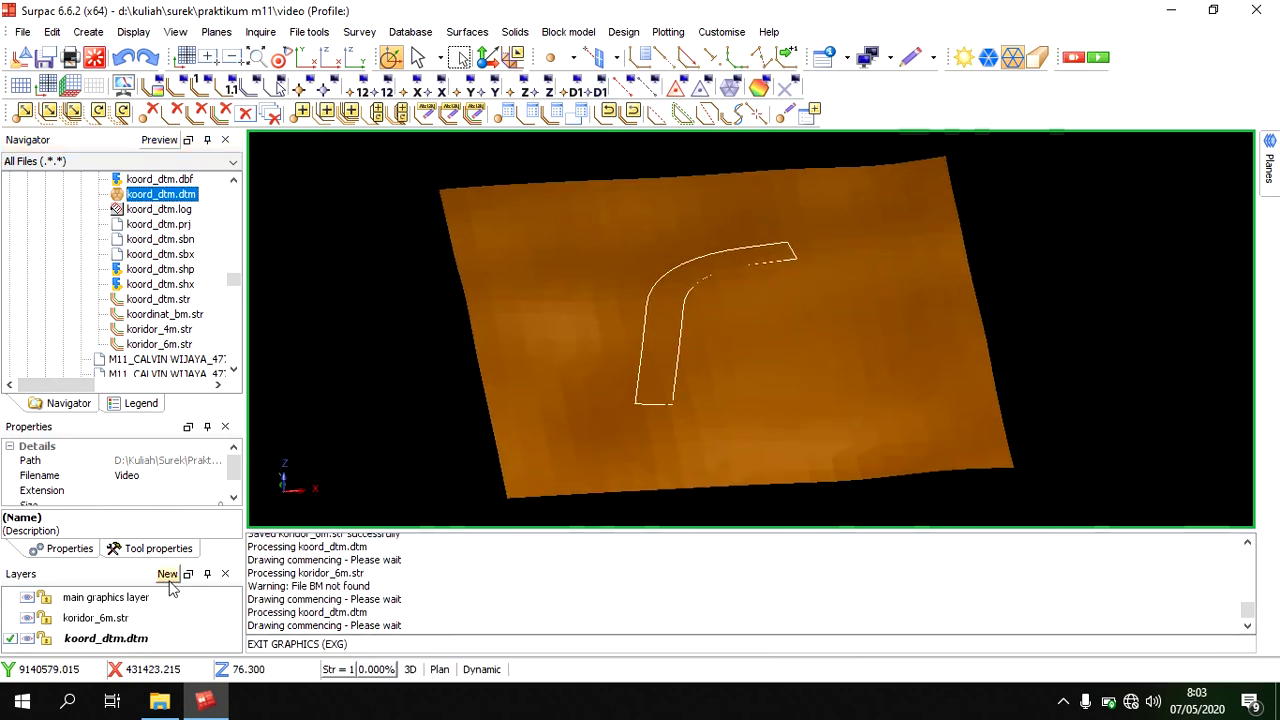
Make koridor_6m.str the active layer and hide the koord_dtm.dtm surface so the corridor outline can be picked.
{"action": "left_click", "coordinate": [136, 618]}
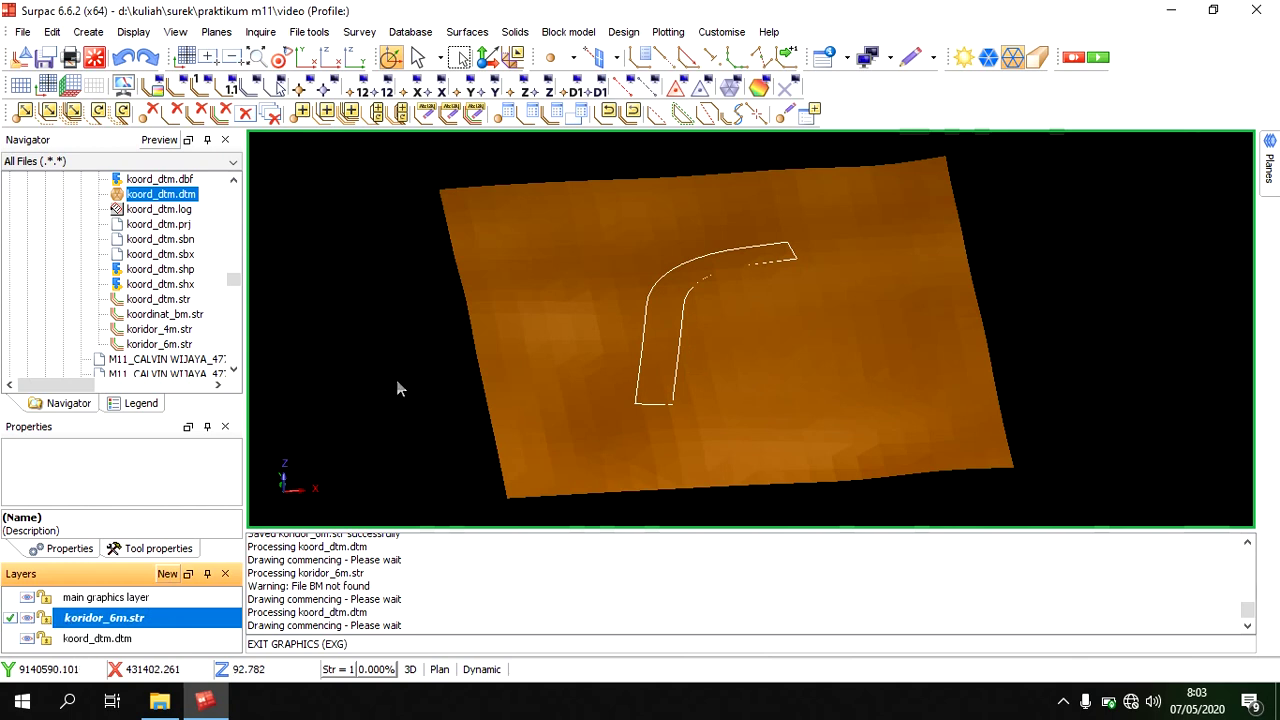
{"action": "left_click", "coordinate": [467, 32]}
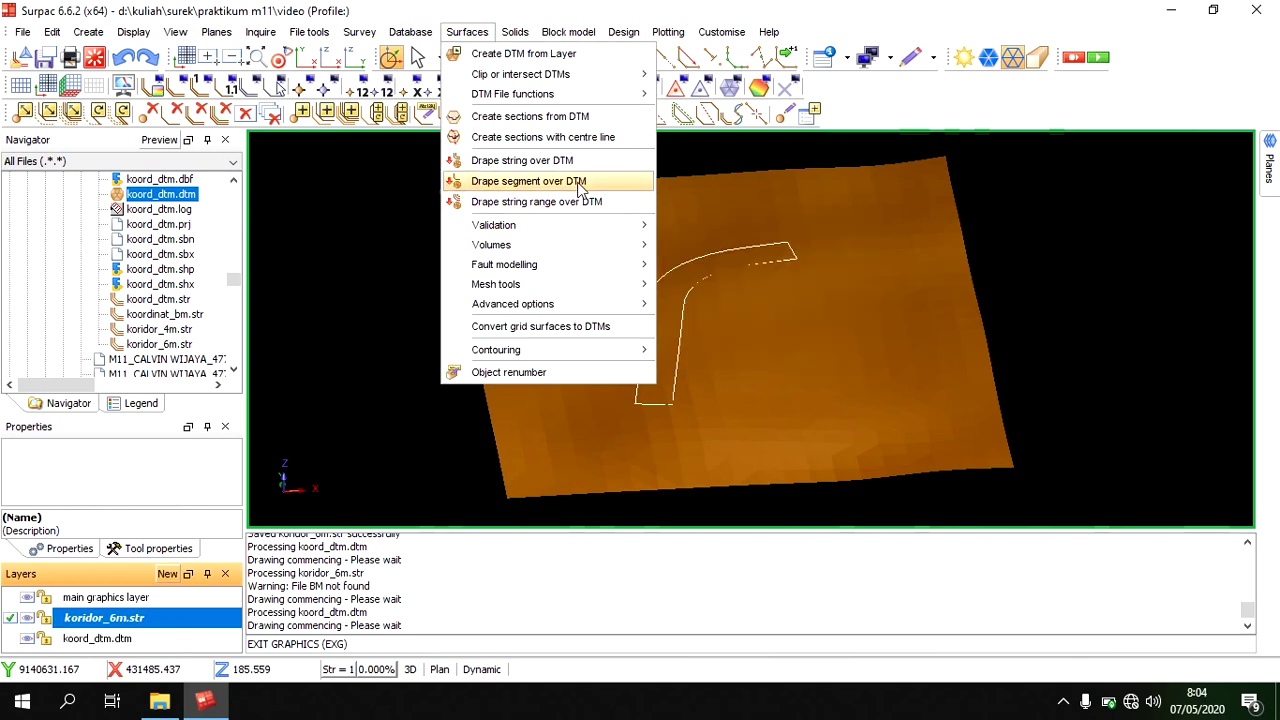
{"action": "left_click", "coordinate": [579, 181]}
{"action": "scroll", "coordinate": [657, 320], "scroll_direction": "up", "scroll_amount": 5}
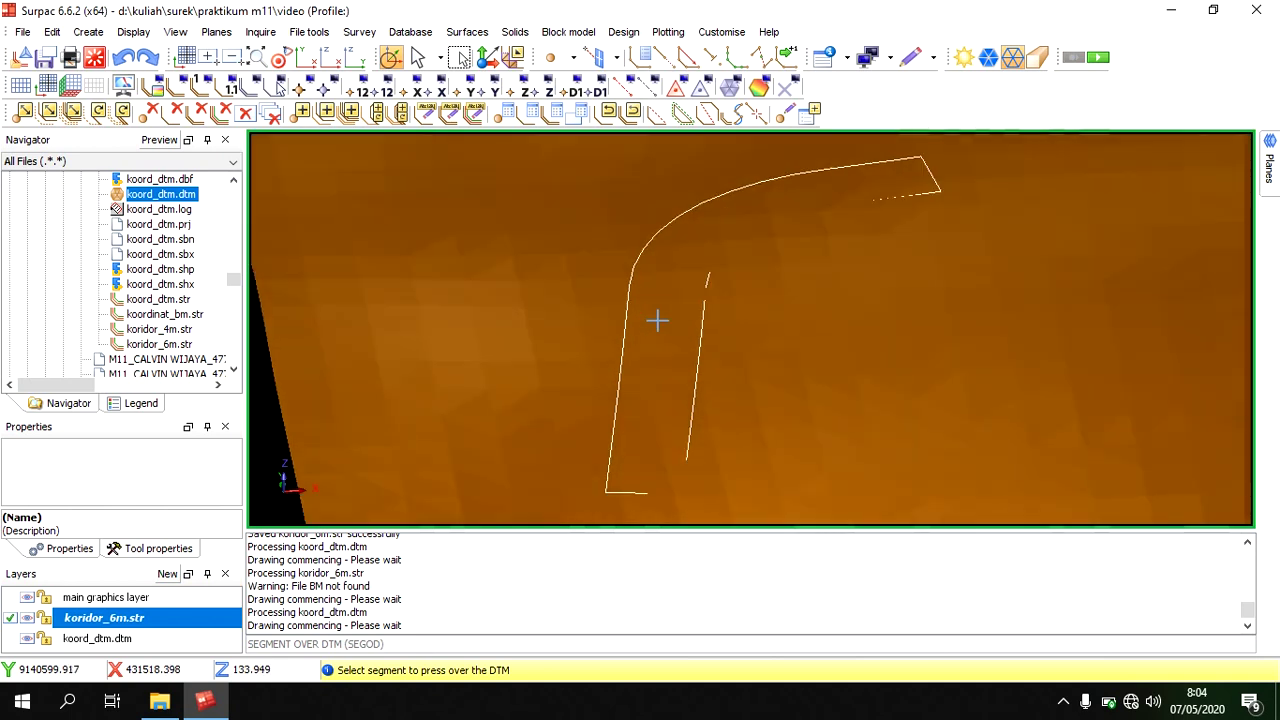
{"action": "left_click", "coordinate": [23, 641]}
{"action": "left_click", "coordinate": [25, 640]}
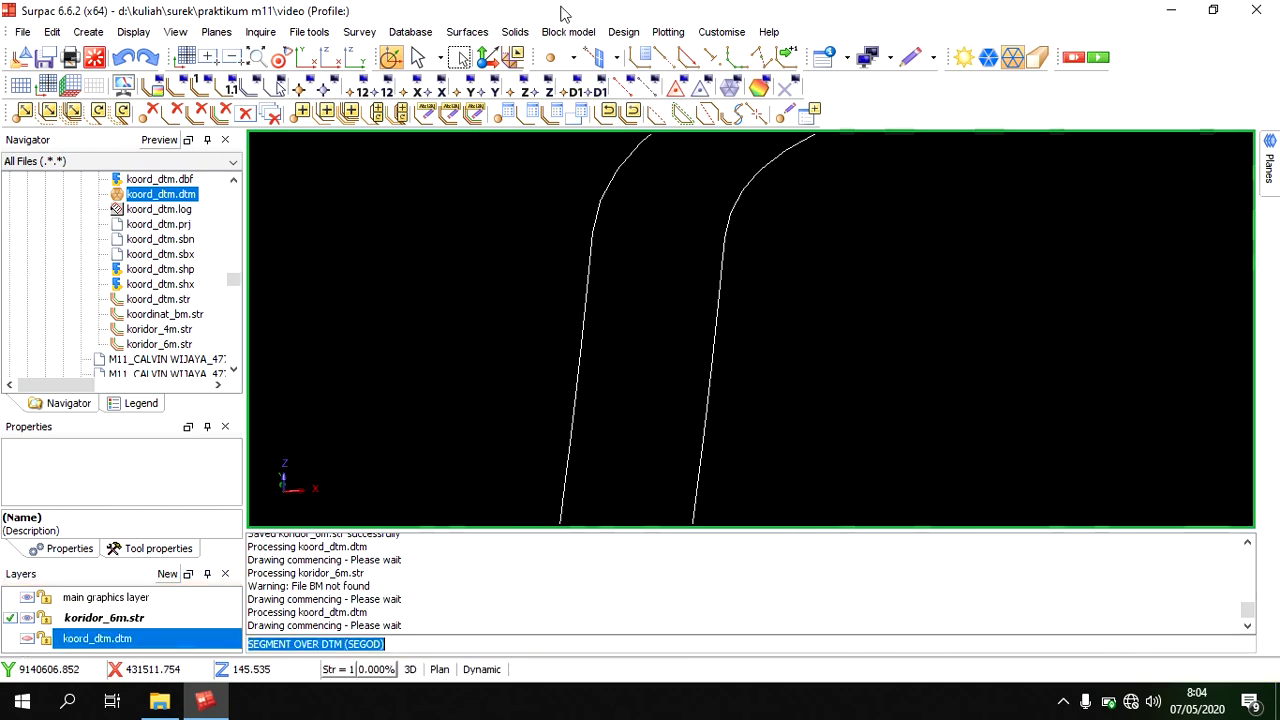
Drape the 6 m corridor segment over the koord_dtm.dtm surface, interpolating new points.
{"action": "left_click", "coordinate": [467, 32]}
{"action": "left_click", "coordinate": [553, 186]}
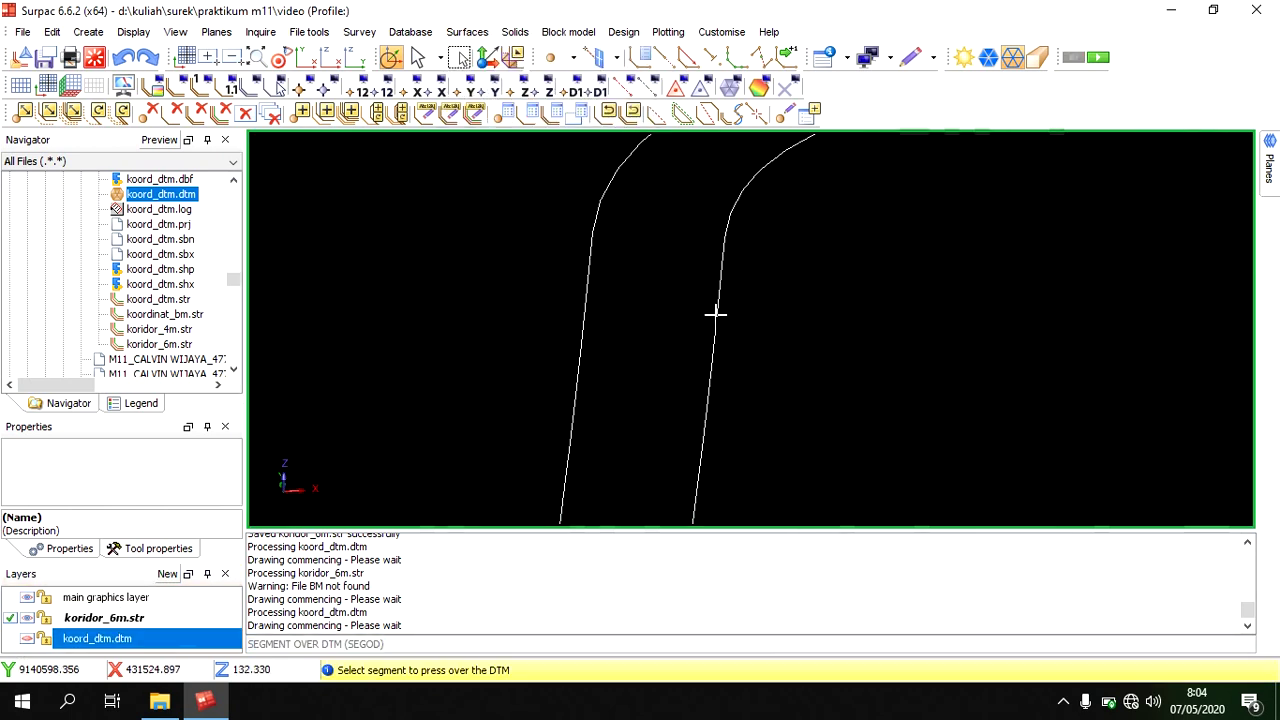
{"action": "left_click", "coordinate": [843, 438]}
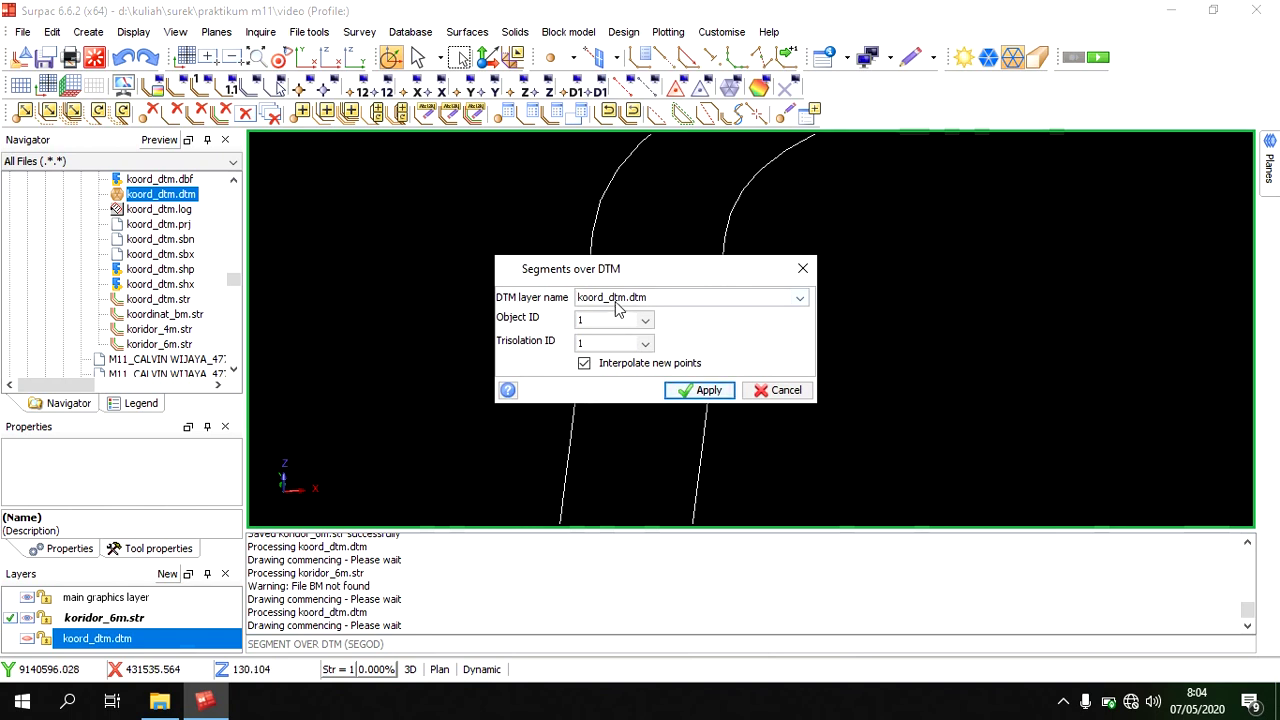
{"action": "left_click", "coordinate": [704, 390]}
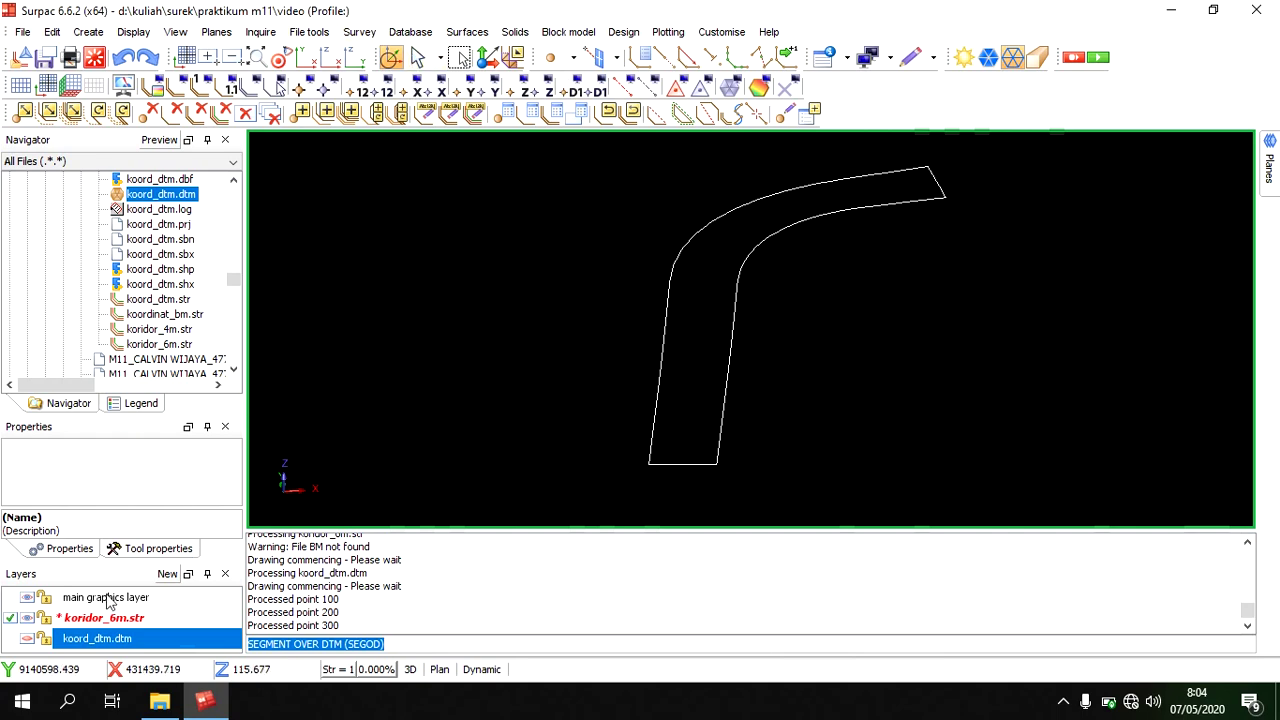
Show the terrain surface again and save the draped corridor layer over the existing koridor_6m.str file.
{"action": "left_click", "coordinate": [27, 638]}
{"action": "left_click_drag", "start_coordinate": [840, 283], "coordinate": [903, 317]}
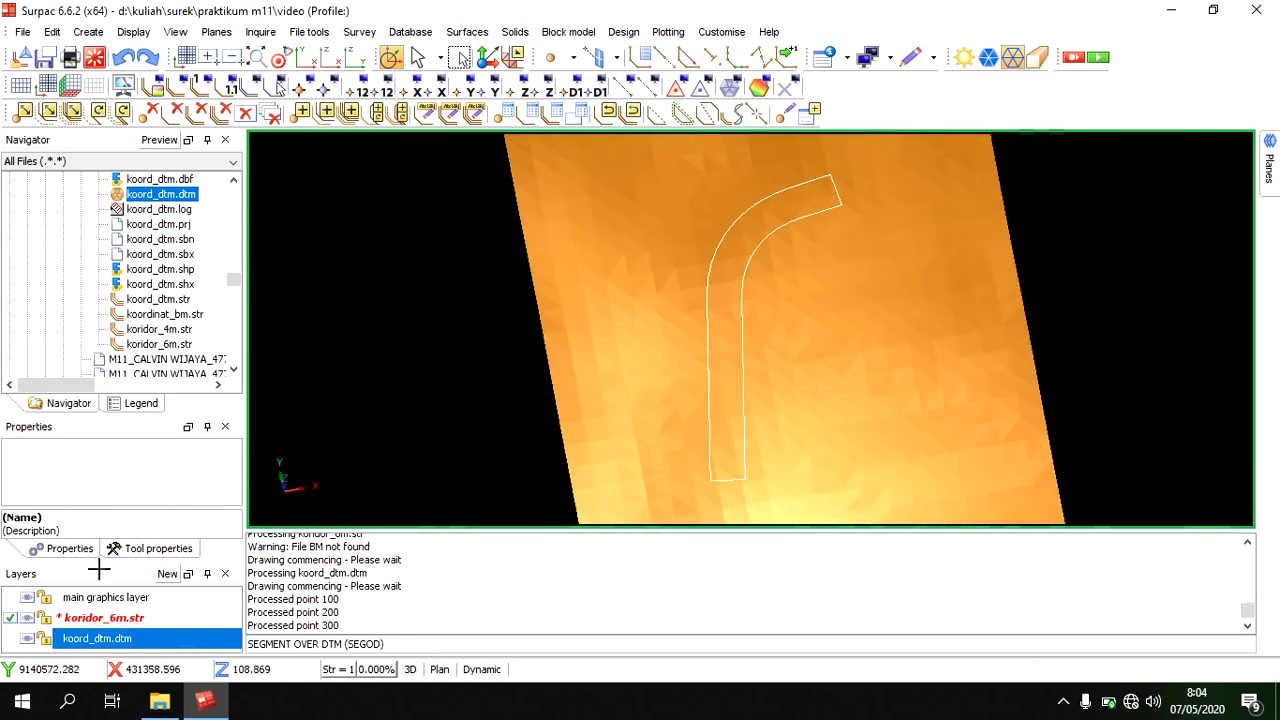
{"action": "right_click", "coordinate": [90, 617]}
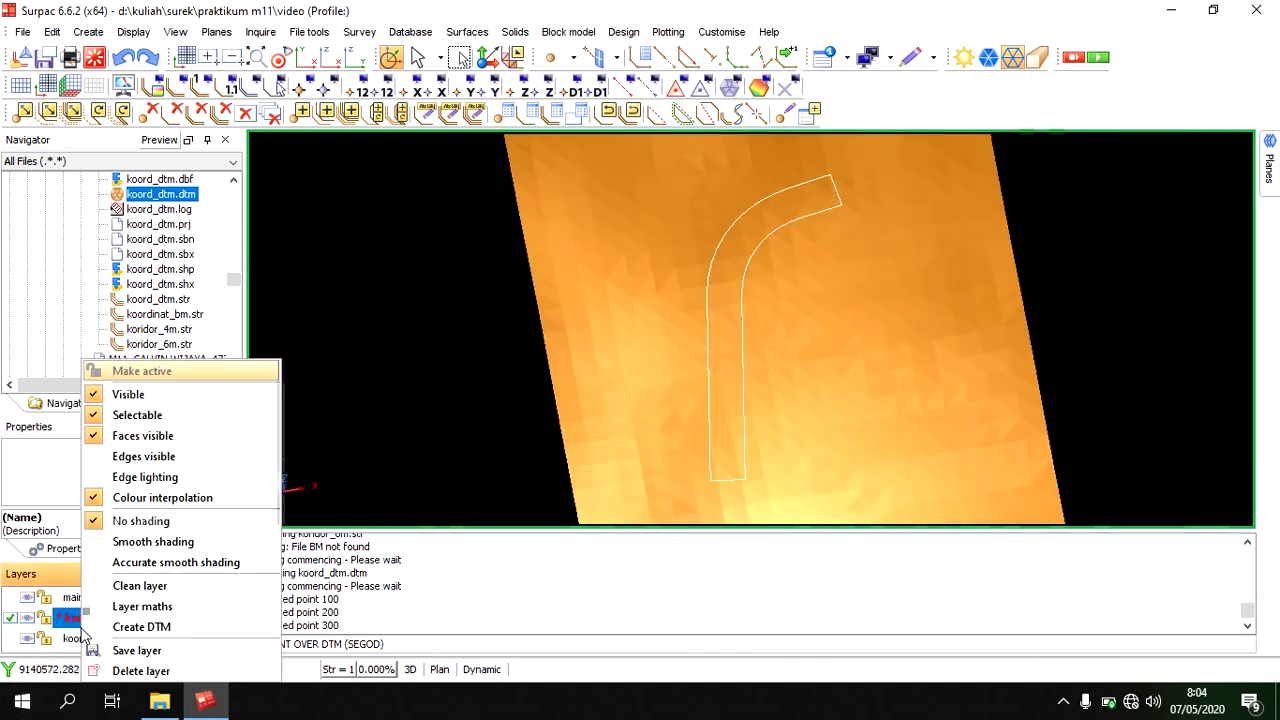
{"action": "left_click", "coordinate": [140, 651]}
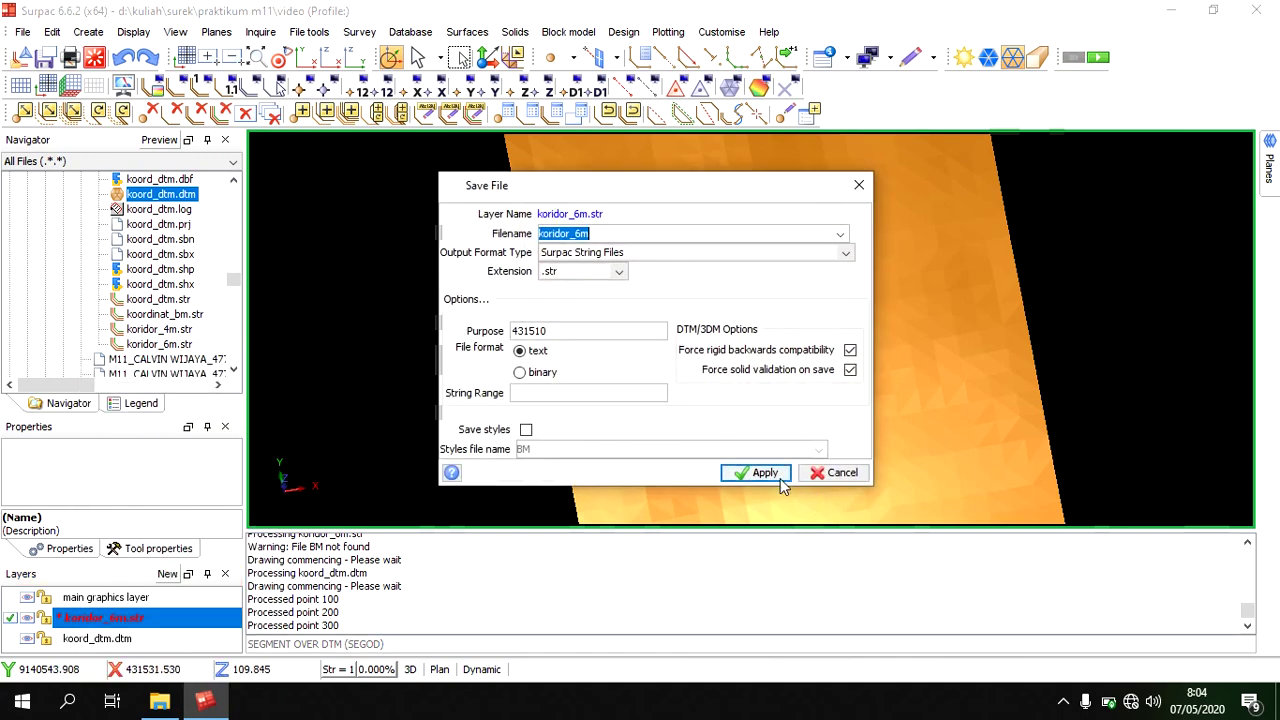
{"action": "left_click", "coordinate": [760, 470]}
{"action": "left_click", "coordinate": [730, 381]}
{"action": "mouse_move", "coordinate": [837, 391]}
{"action": "left_mouse_down"}
{"action": "mouse_move", "coordinate": [811, 397]}
{"action": "mouse_move", "coordinate": [824, 399]}
{"action": "left_mouse_up"}
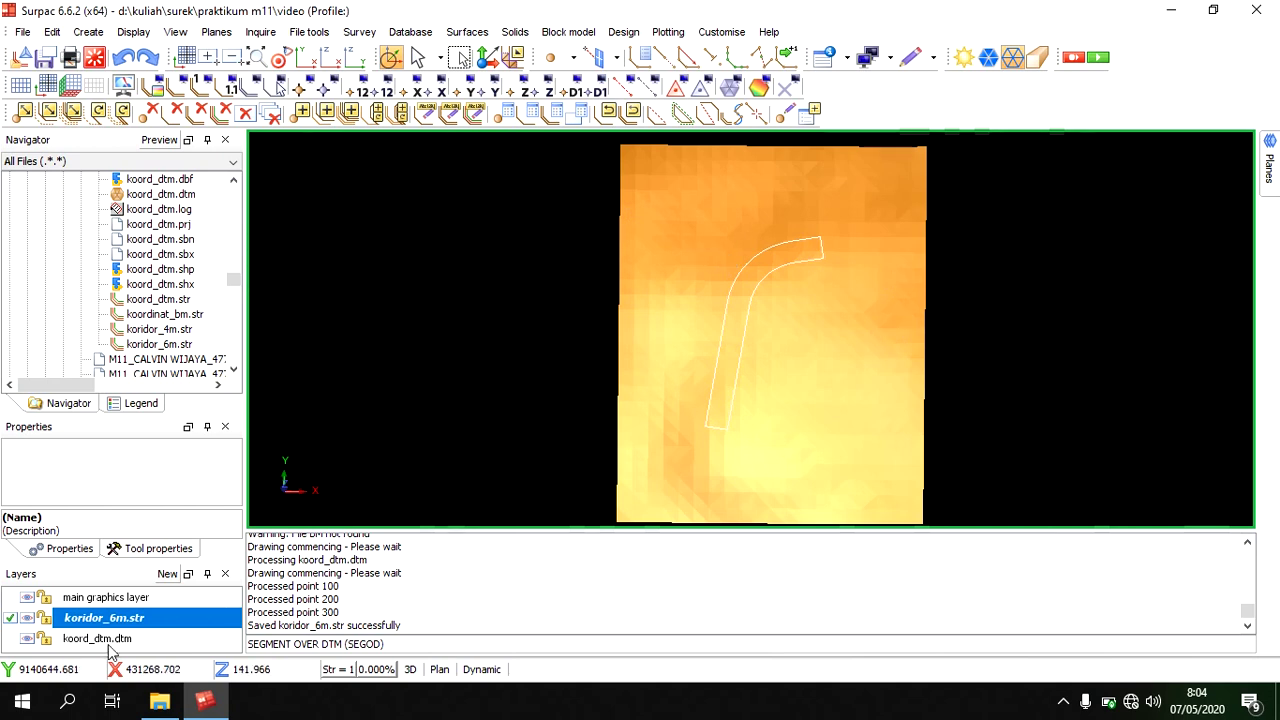
Hide the koord_dtm.dtm surface and load the contour file kontur_025.str together with the 6 m corridor outline.
{"action": "left_click", "coordinate": [28, 639]}
{"action": "scroll", "coordinate": [163, 252], "scroll_direction": "up", "scroll_amount": 3}
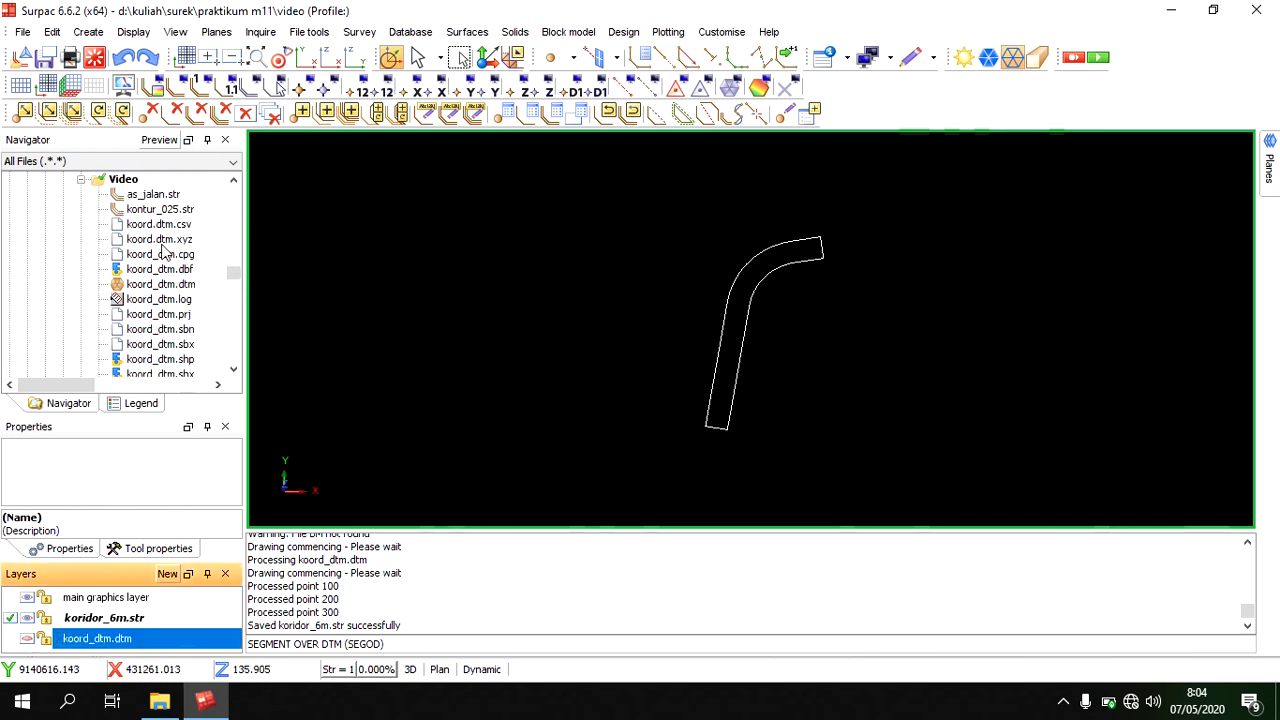
{"action": "scroll", "coordinate": [163, 252], "scroll_direction": "down", "scroll_amount": 2}
{"action": "scroll", "coordinate": [170, 260], "scroll_direction": "down", "scroll_amount": 1}
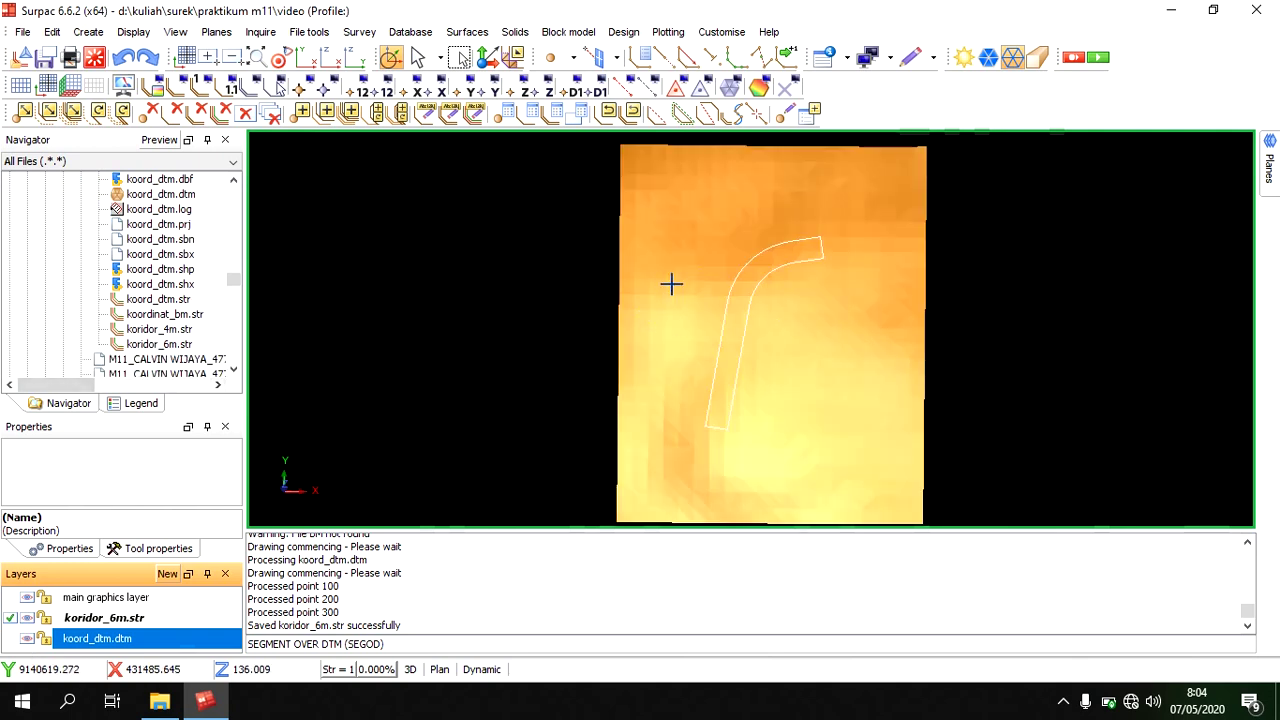
{"action": "left_click", "coordinate": [27, 638]}
{"action": "scroll", "coordinate": [155, 300], "scroll_direction": "up", "scroll_amount": 3}
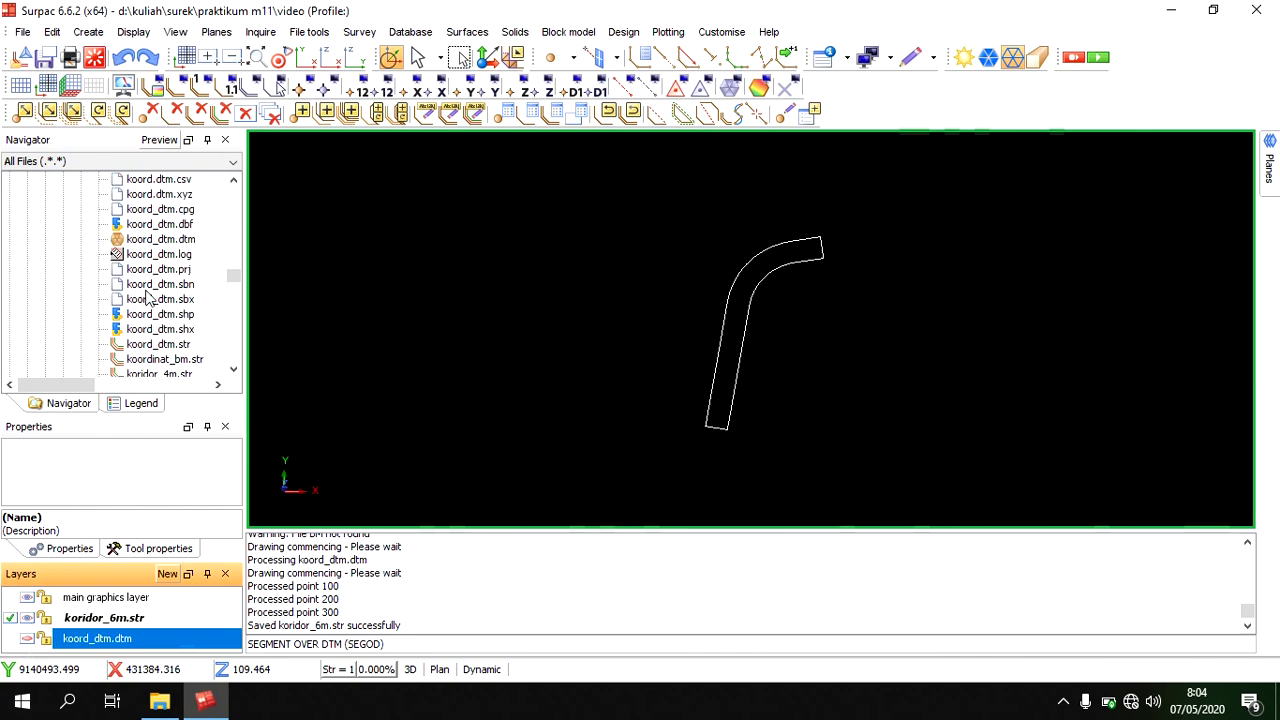
{"action": "left_click_drag", "start_coordinate": [160, 254], "coordinate": [368, 299]}
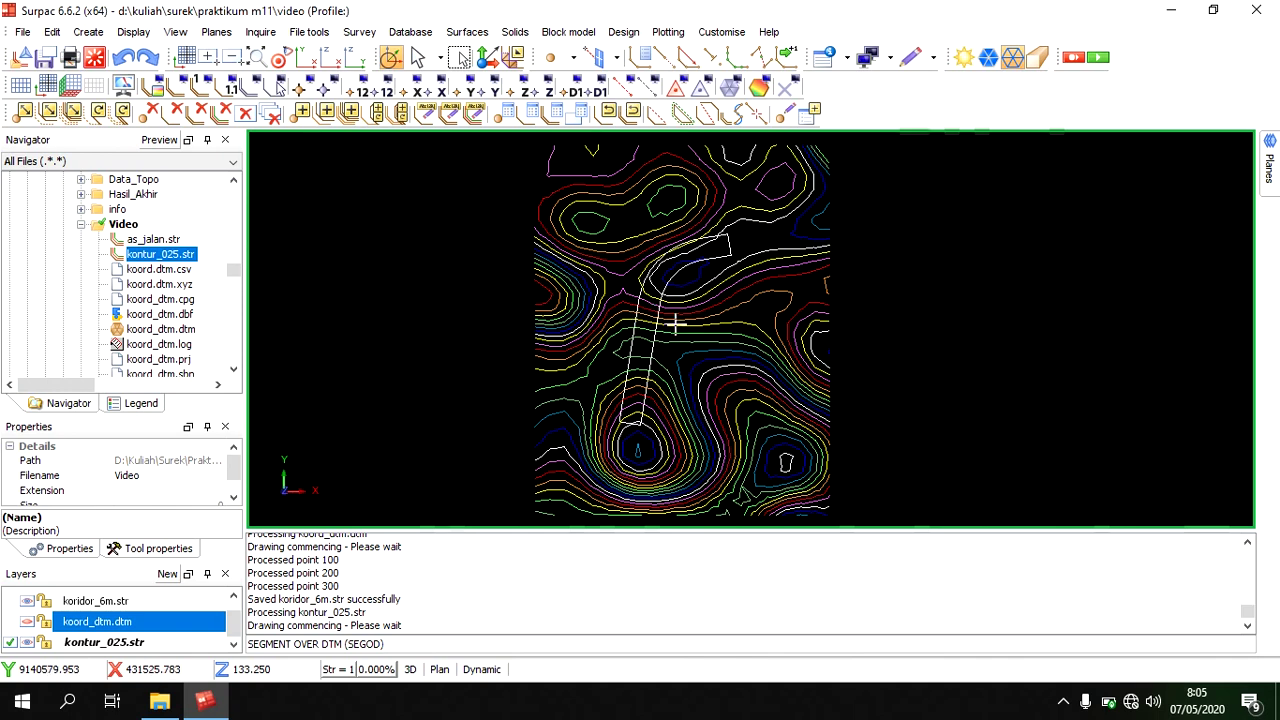
{"action": "scroll", "coordinate": [706, 250], "scroll_direction": "up", "scroll_amount": 1}
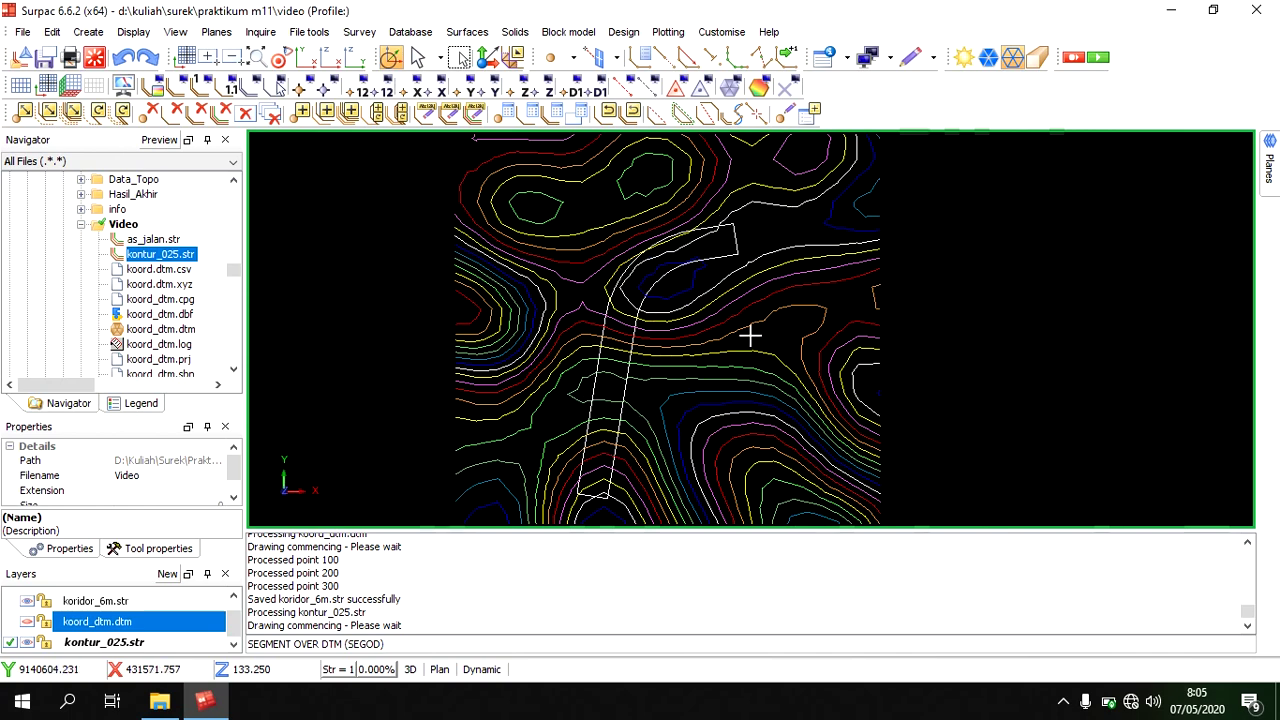
{"action": "scroll", "coordinate": [745, 338], "scroll_direction": "up", "scroll_amount": 1}
{"action": "scroll", "coordinate": [777, 386], "scroll_direction": "up", "scroll_amount": 1}
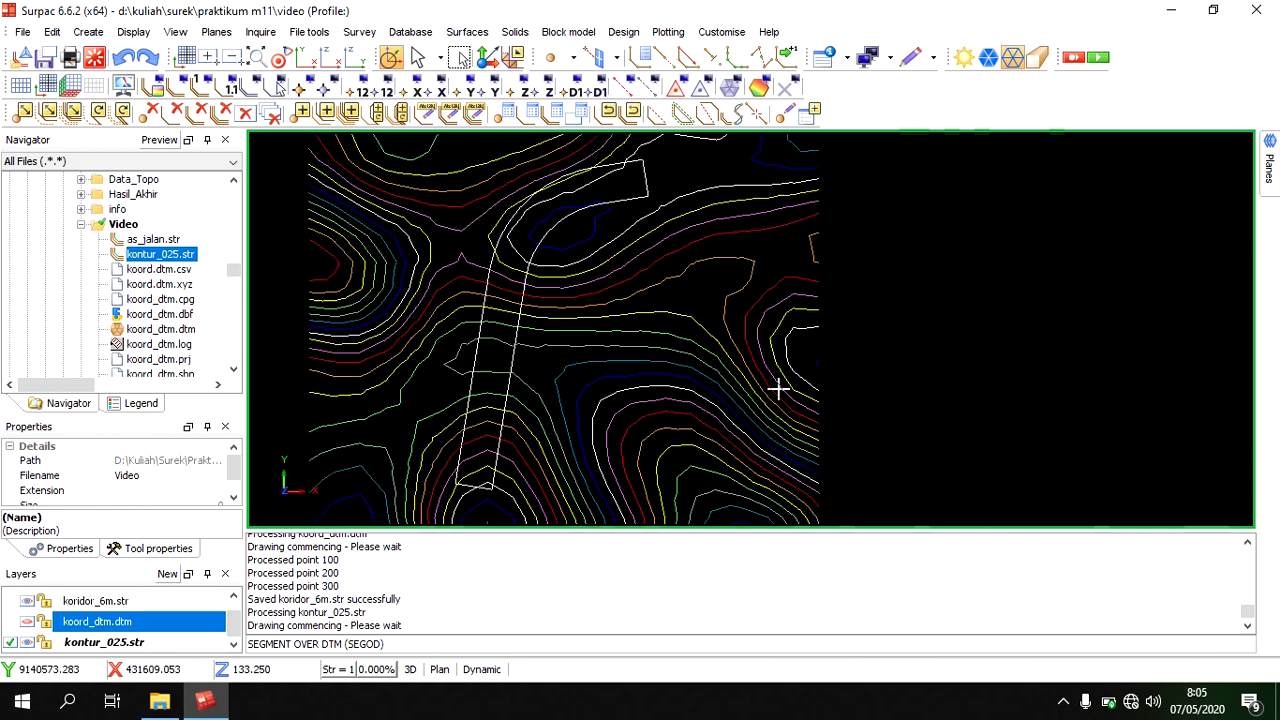
Clip the kontur_025.str contours inside the boundary of the 6 m corridor segment.
{"action": "left_click", "coordinate": [115, 647]}
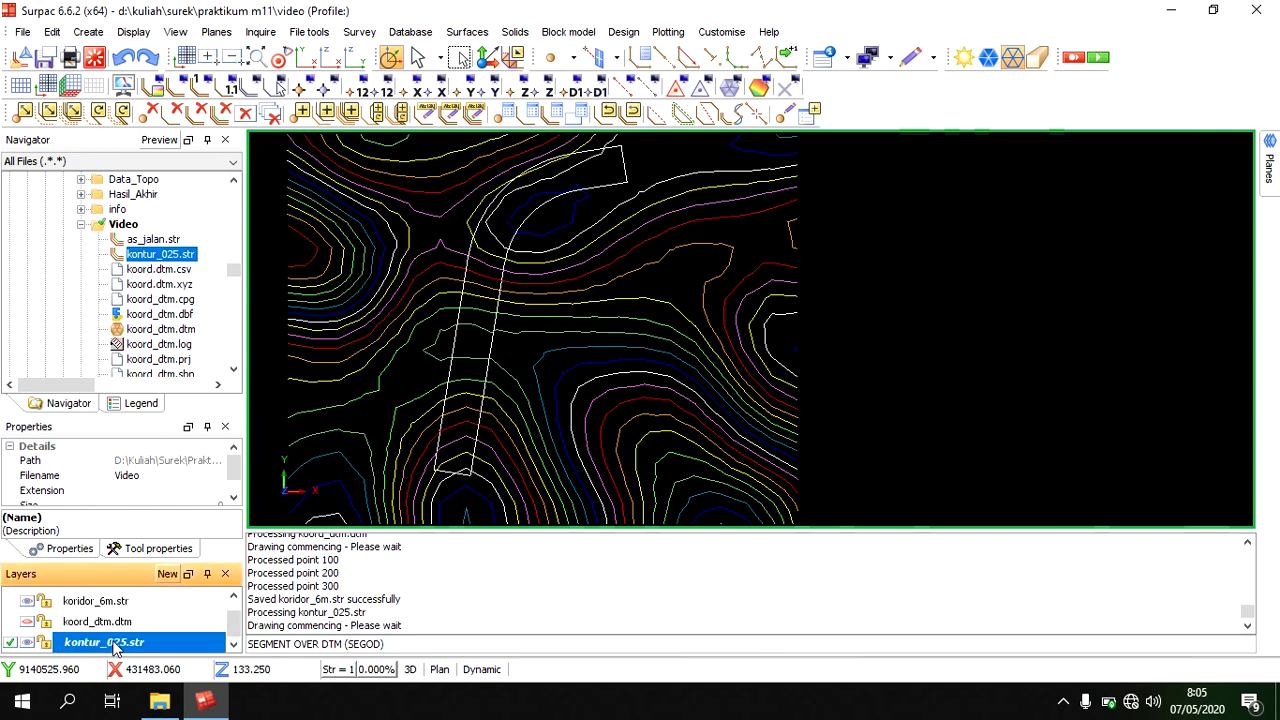
{"action": "middle_click_drag", "start_coordinate": [408, 391], "coordinate": [445, 393]}
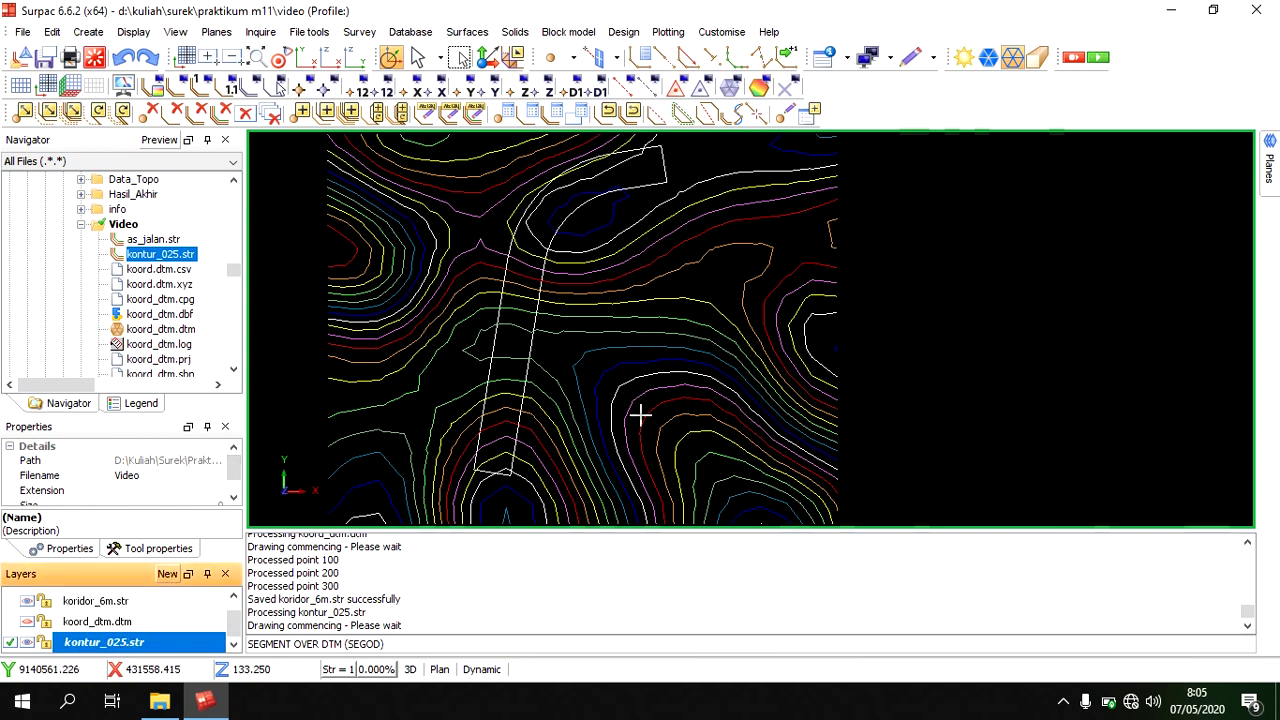
{"action": "left_click", "coordinate": [56, 32]}
{"action": "mouse_move", "coordinate": [100, 282]}
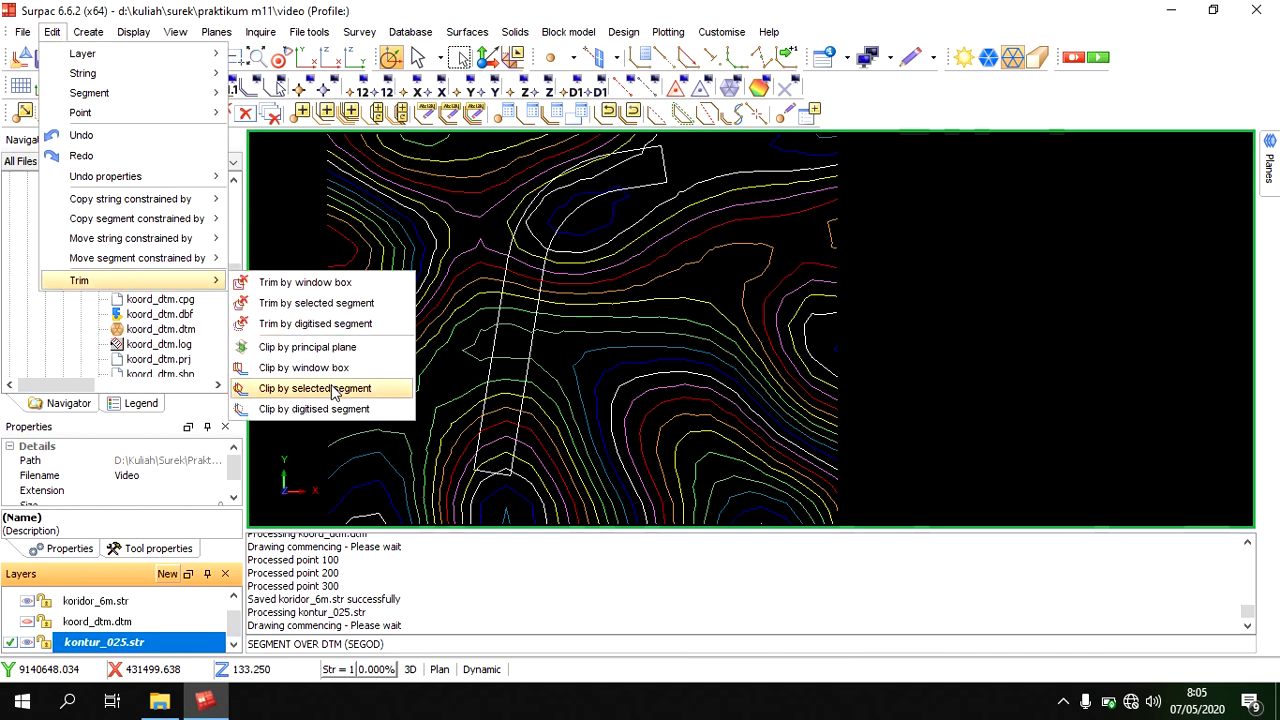
{"action": "left_click", "coordinate": [333, 390]}
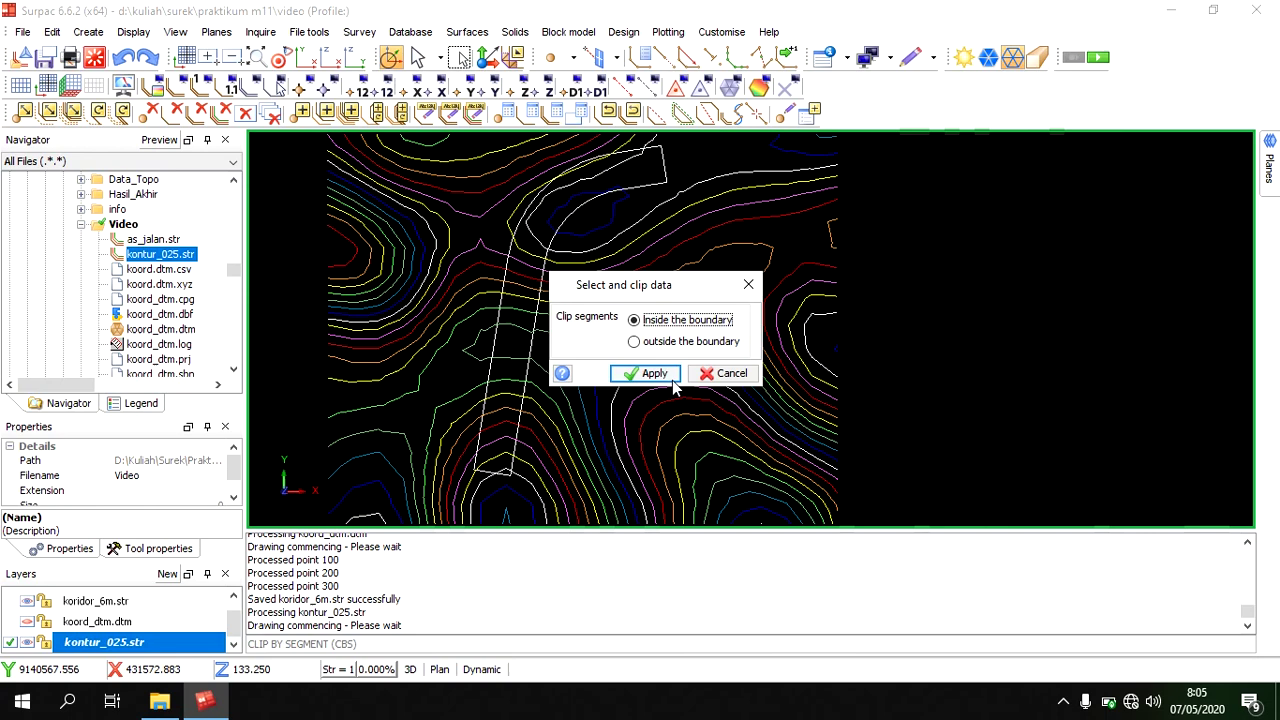
{"action": "left_click", "coordinate": [654, 373]}
{"action": "scroll", "coordinate": [517, 391], "scroll_direction": "up", "scroll_amount": 5}
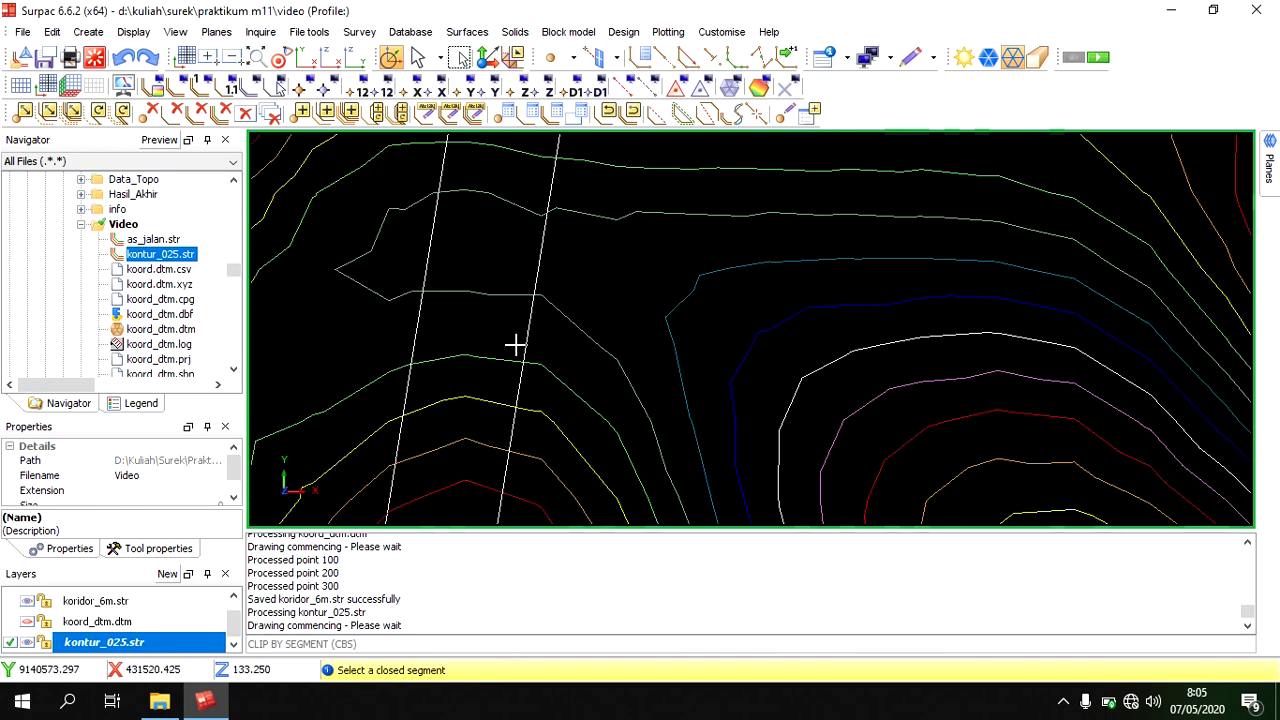
{"action": "scroll", "coordinate": [519, 344], "scroll_direction": "up", "scroll_amount": 2}
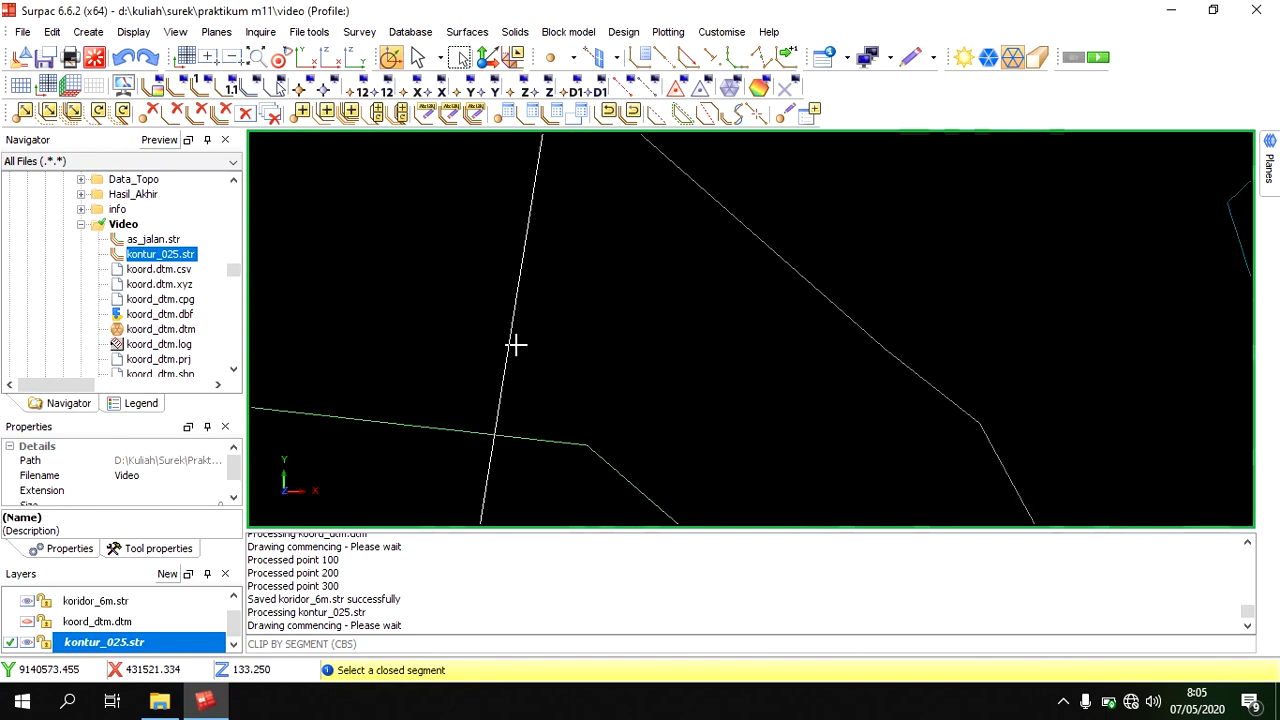
{"action": "left_click", "coordinate": [508, 341]}
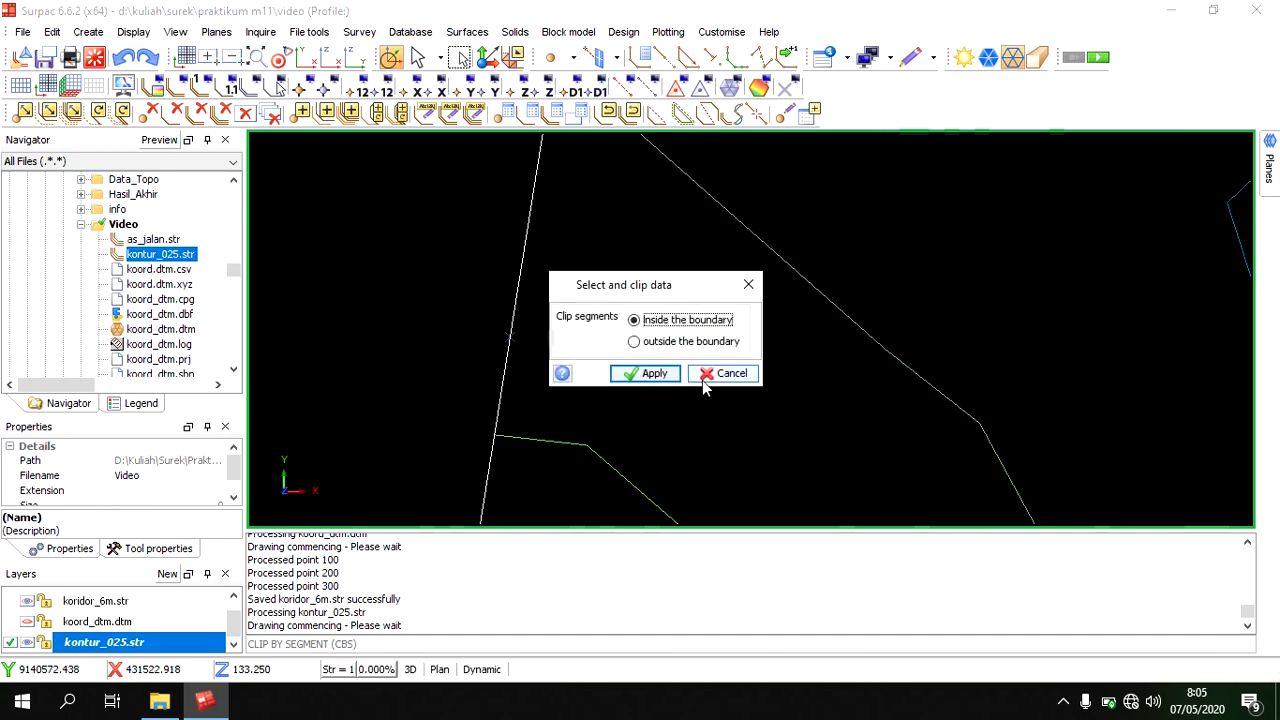
{"action": "left_click", "coordinate": [748, 284]}
{"action": "scroll", "coordinate": [592, 360], "scroll_direction": "down", "scroll_amount": 2}
{"action": "middle_click_drag", "start_coordinate": [714, 331], "coordinate": [617, 363]}
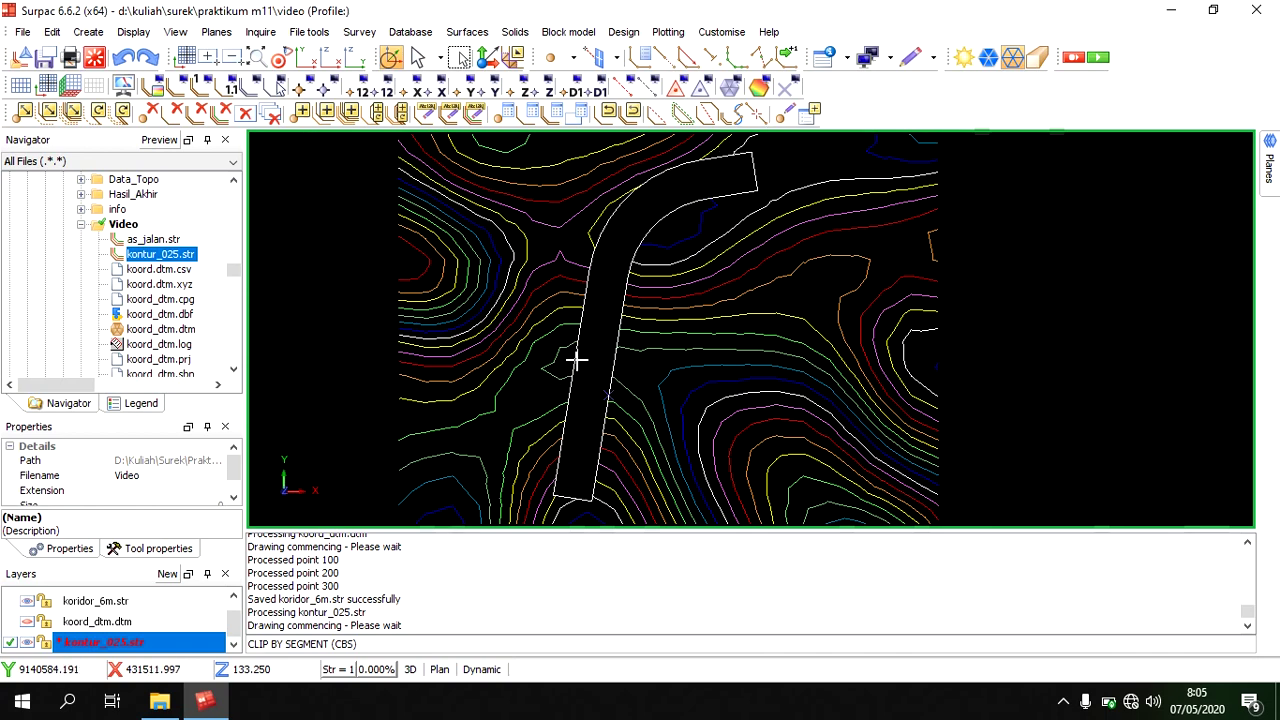
{"action": "scroll", "coordinate": [577, 360], "scroll_direction": "down", "scroll_amount": 2}
{"action": "scroll", "coordinate": [623, 320], "scroll_direction": "up", "scroll_amount": 2}
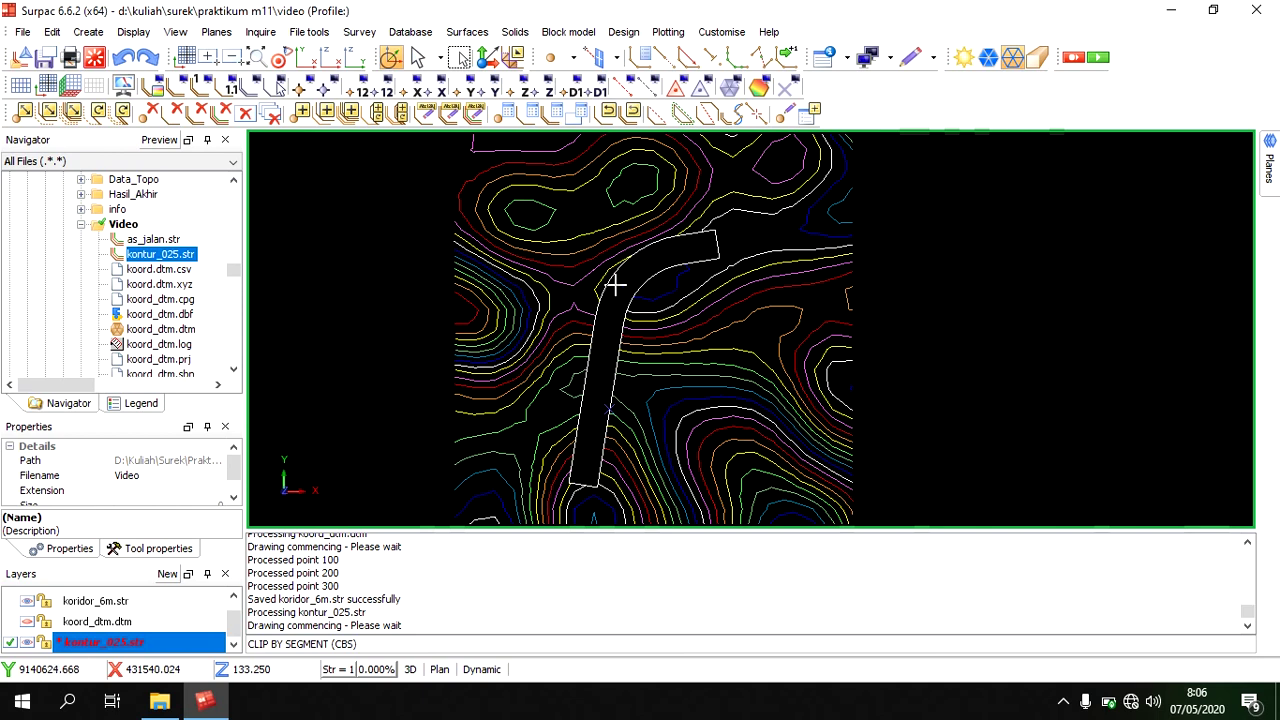
Save the clipped contour layer as a new string file named kontur_clip.str.
{"action": "right_click", "coordinate": [102, 642]}
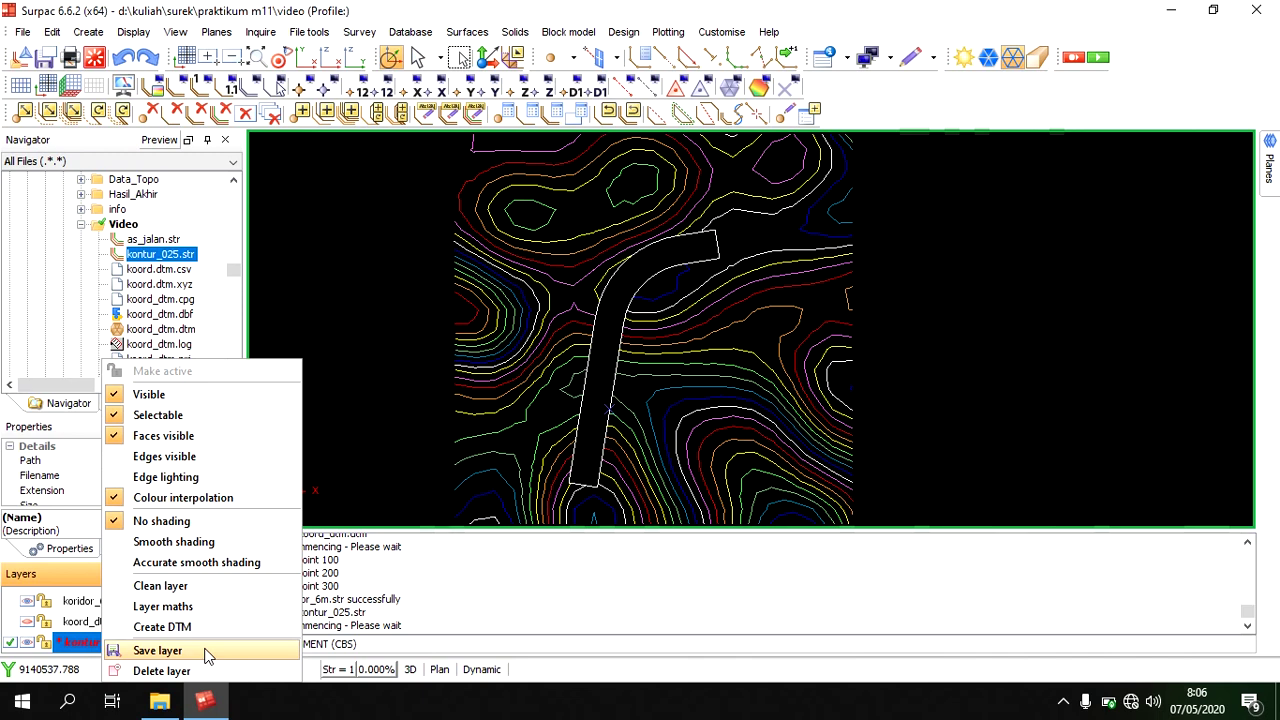
{"action": "left_click", "coordinate": [206, 655]}
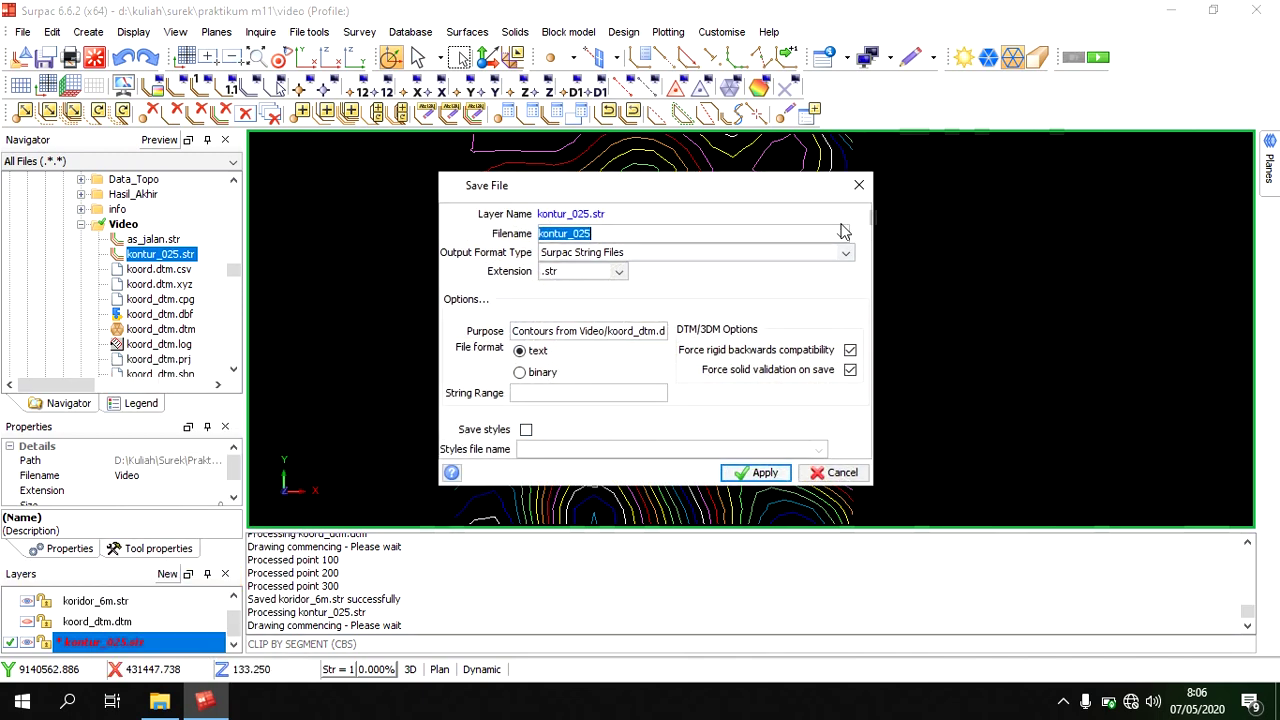
{"action": "left_click", "coordinate": [842, 232]}
{"action": "left_click", "coordinate": [549, 421]}
{"action": "key", "text": "BackSpace"}
{"action": "key", "text": "BackSpace"}
{"action": "key", "text": "BackSpace"}
{"action": "type", "text": "c"}
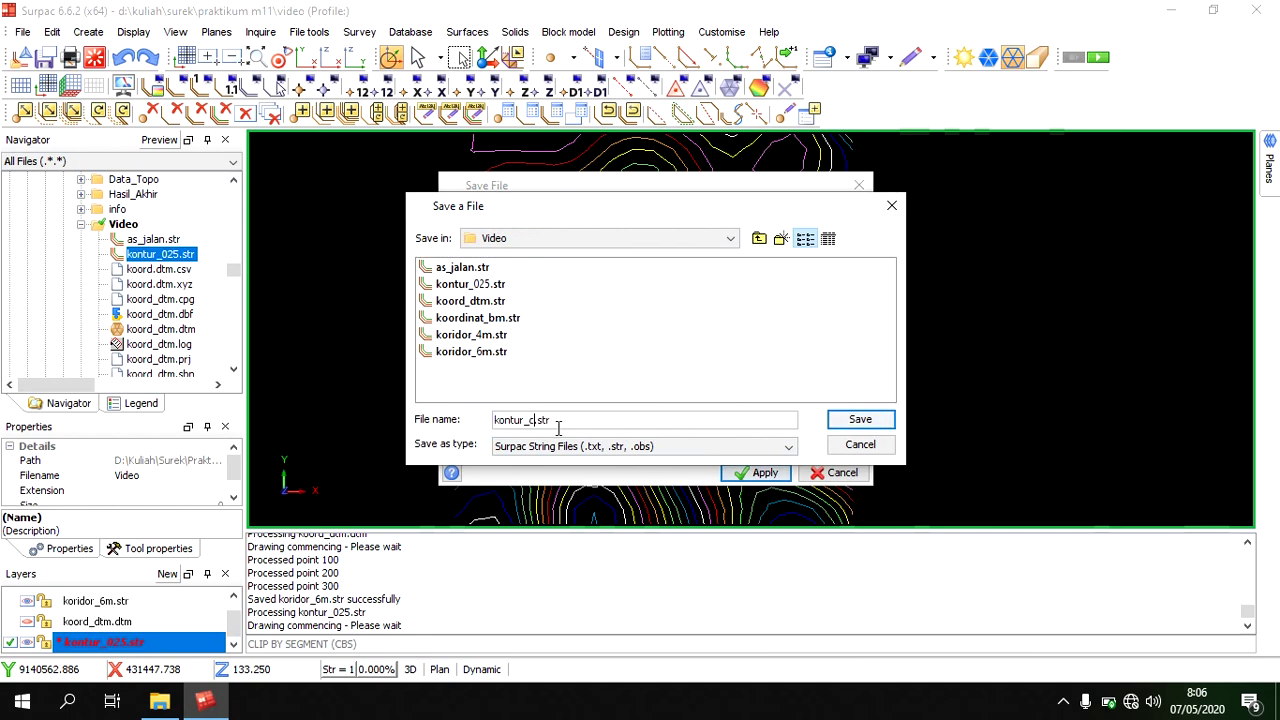
{"action": "type", "text": "lip"}
{"action": "key", "text": "Return"}
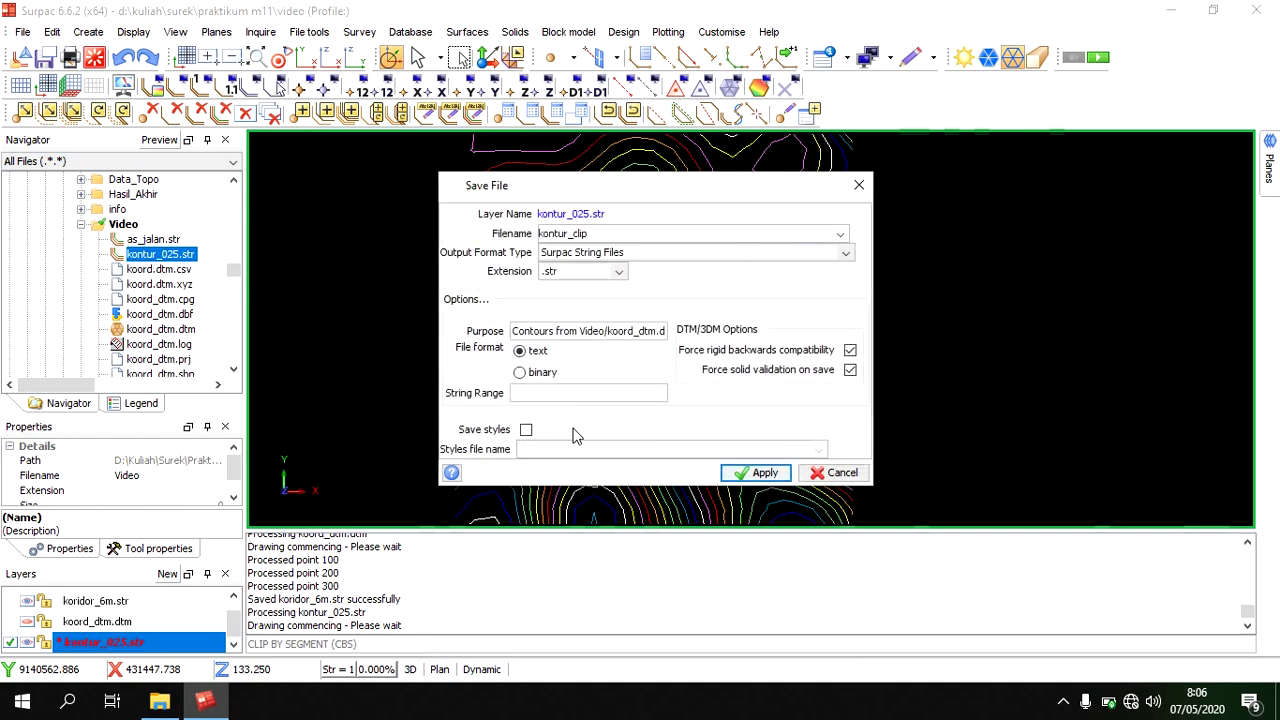
{"action": "left_click", "coordinate": [762, 476]}
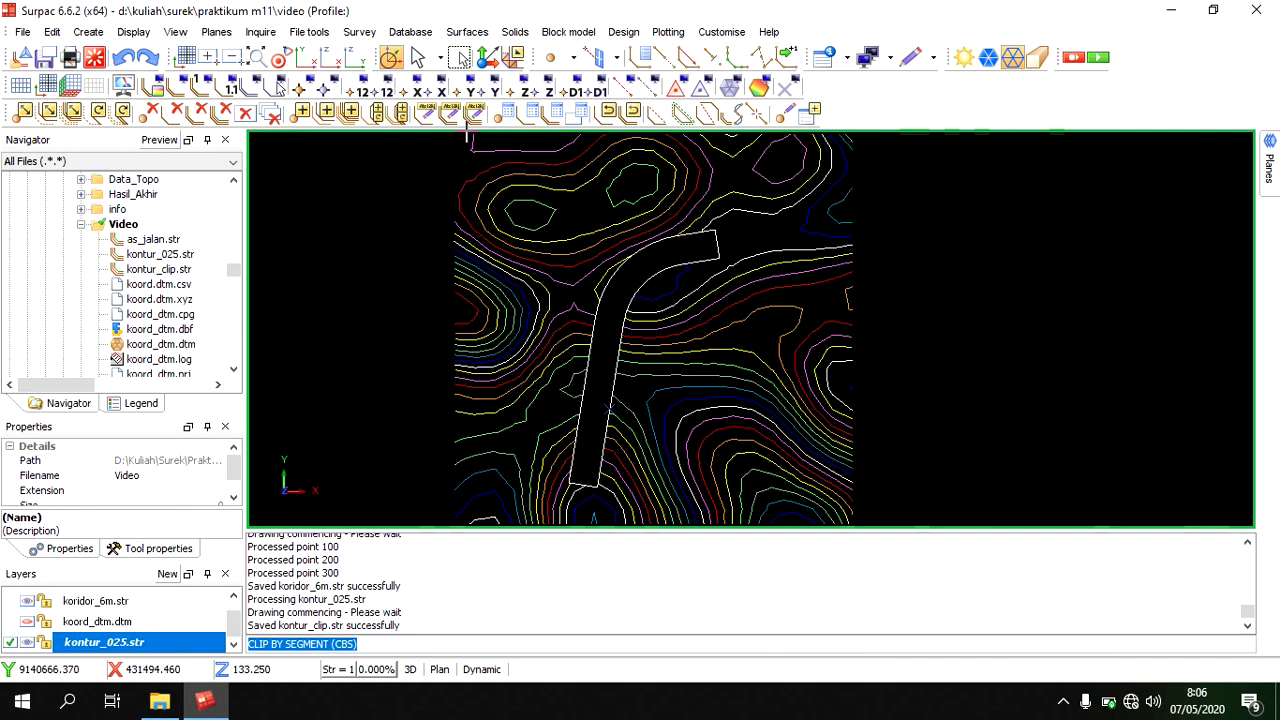
Clear the graphics, open kontur_clip.str on its own to check the clipped contours, and clear the workspace again.
{"action": "left_click", "coordinate": [97, 60]}
{"action": "left_click_drag", "start_coordinate": [160, 270], "coordinate": [814, 494]}
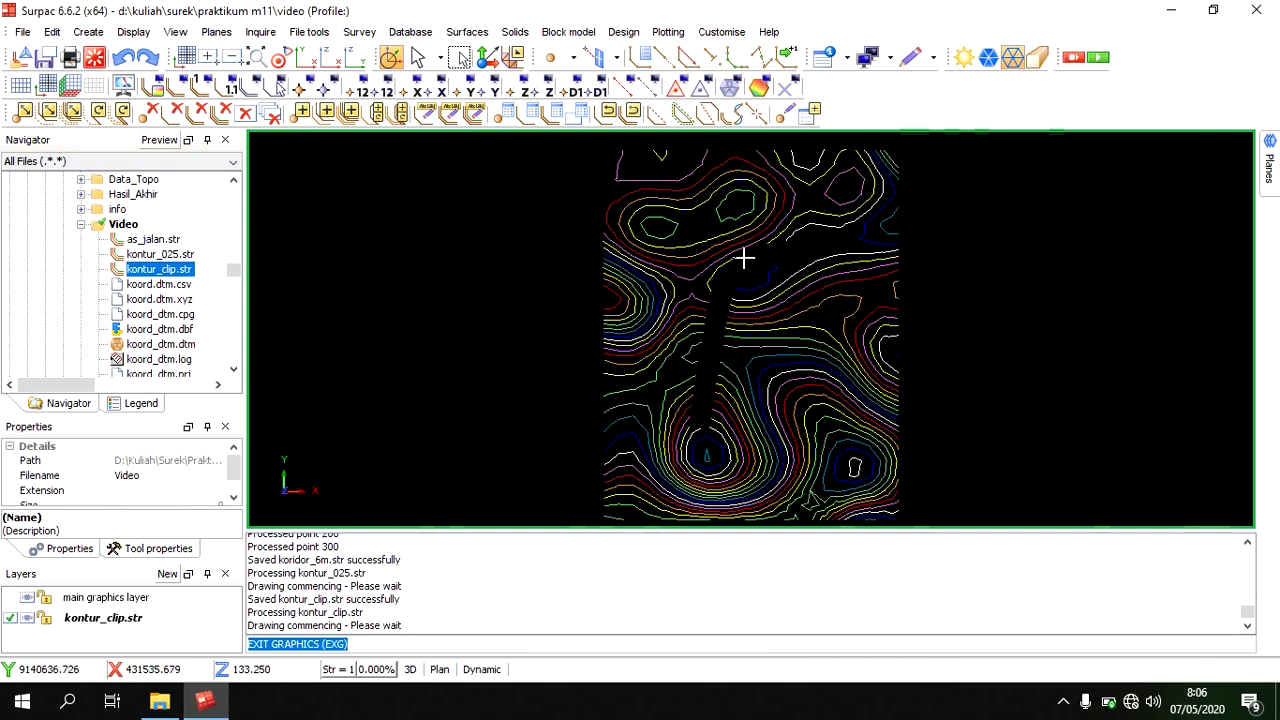
{"action": "left_click", "coordinate": [95, 58]}
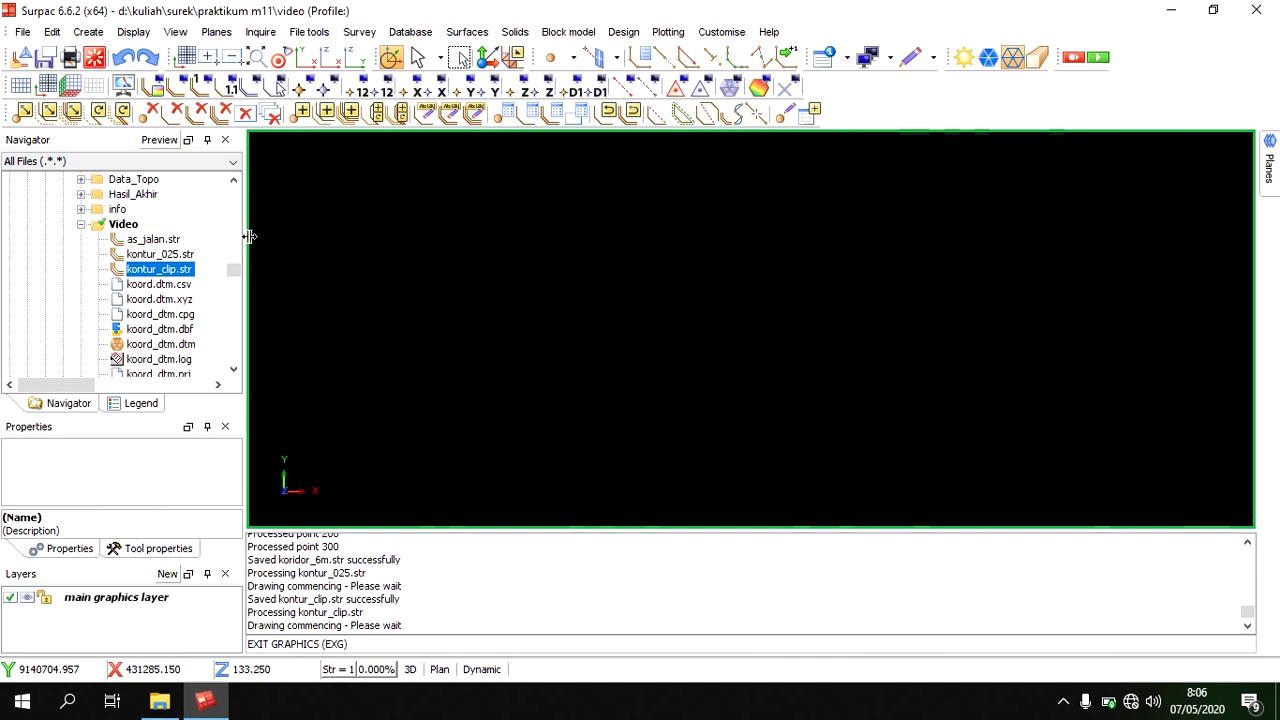
Load kontur_clip.str and koridor_4m.str together into the main graphics layer.
{"action": "scroll", "coordinate": [196, 258], "scroll_direction": "down", "scroll_amount": 1}
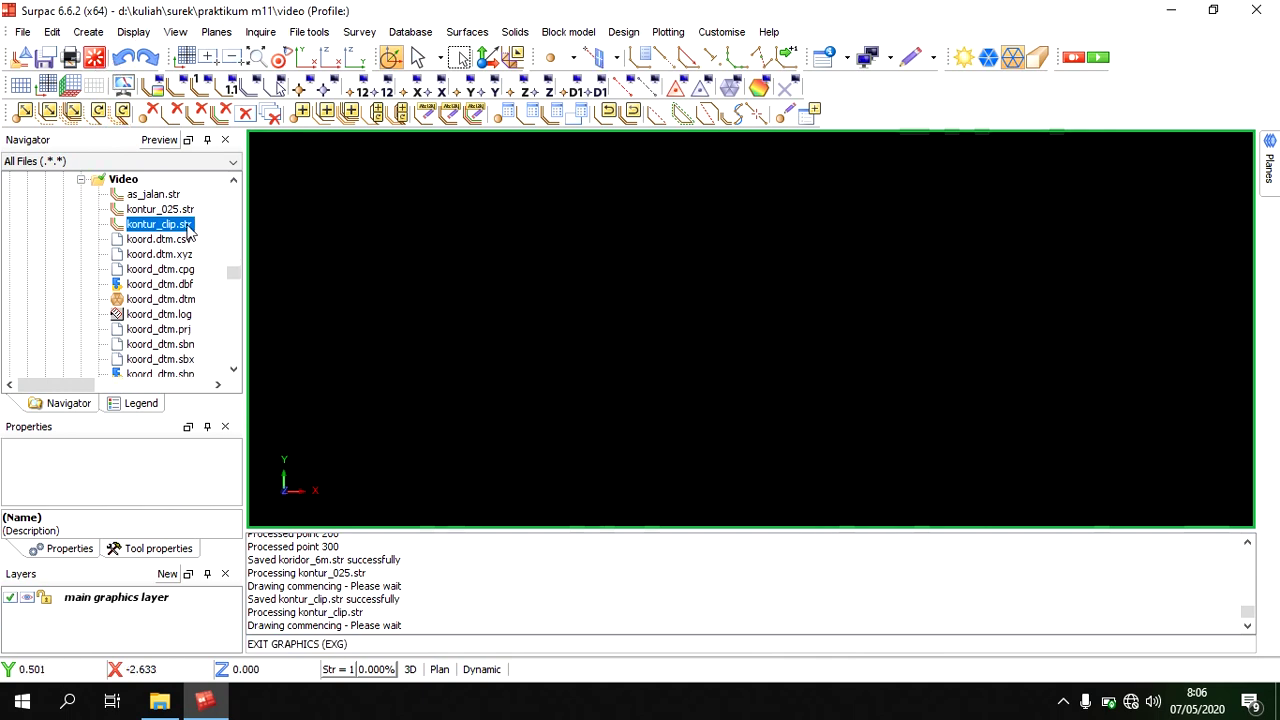
{"action": "left_click", "coordinate": [188, 231]}
{"action": "scroll", "coordinate": [207, 250], "scroll_direction": "down", "scroll_amount": 3}
{"action": "scroll", "coordinate": [207, 250], "scroll_direction": "up", "scroll_amount": 3}
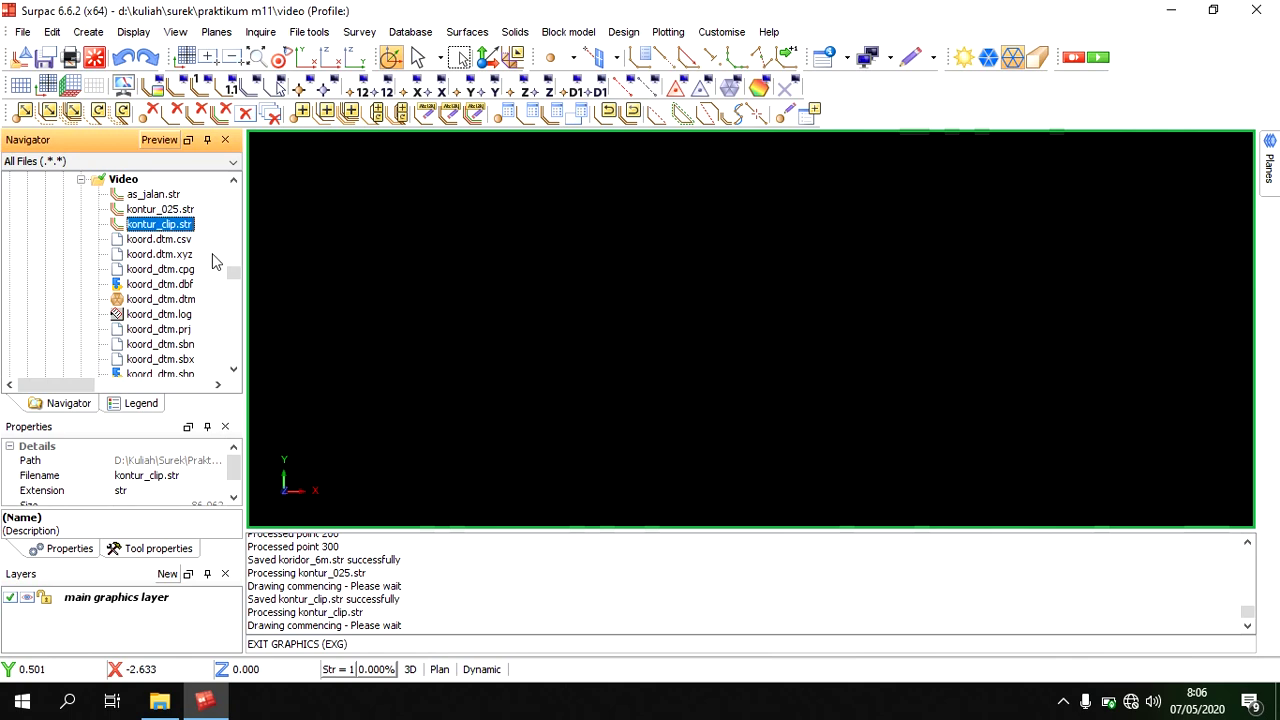
{"action": "scroll", "coordinate": [213, 262], "scroll_direction": "down", "scroll_amount": 1}
{"action": "scroll", "coordinate": [213, 262], "scroll_direction": "down", "scroll_amount": 1}
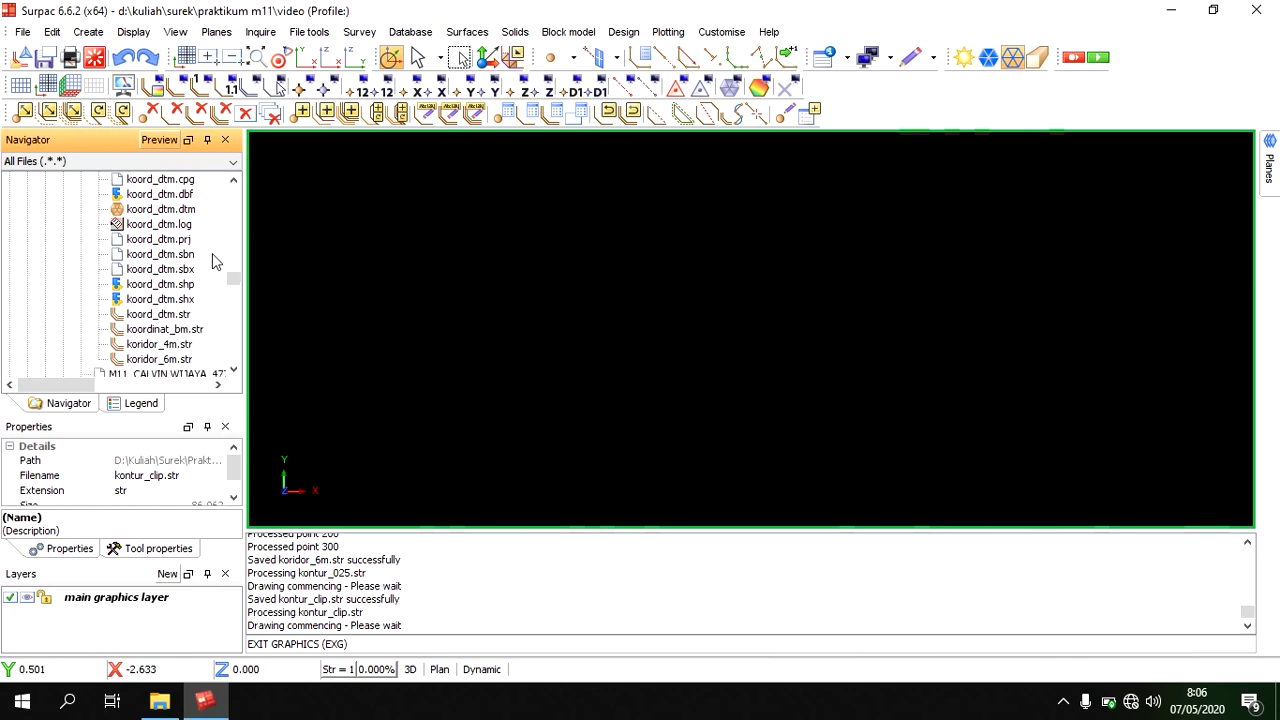
{"action": "left_click", "coordinate": [186, 346]}
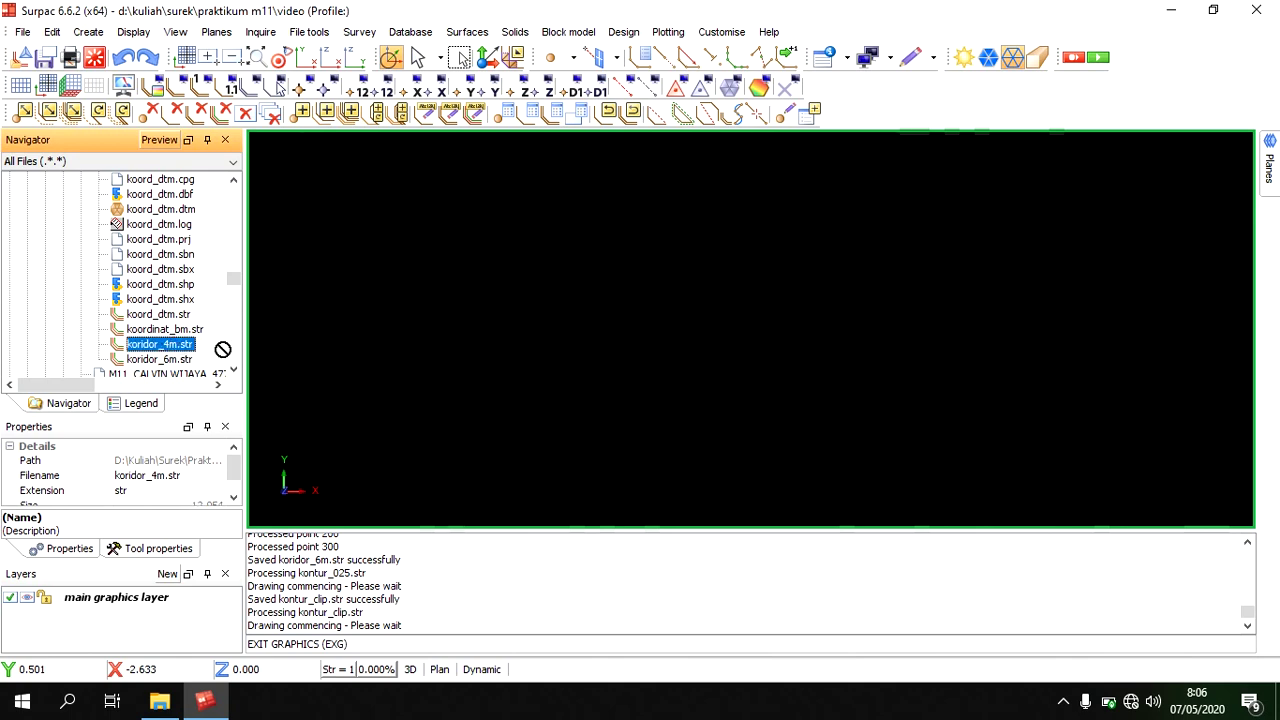
{"action": "left_click_drag", "start_coordinate": [222, 349], "coordinate": [636, 331]}
{"action": "left_click_drag", "start_coordinate": [636, 331], "coordinate": [636, 331]}
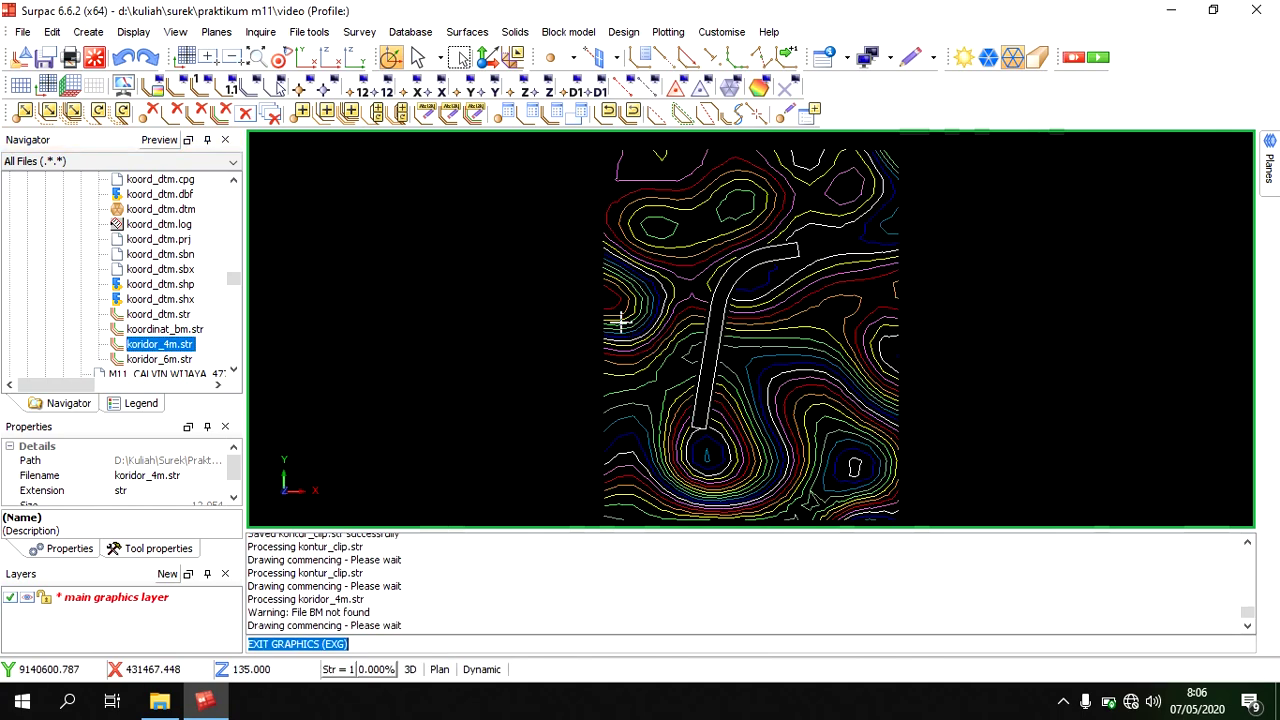
{"action": "middle_click_drag", "start_coordinate": [700, 283], "coordinate": [608, 284]}
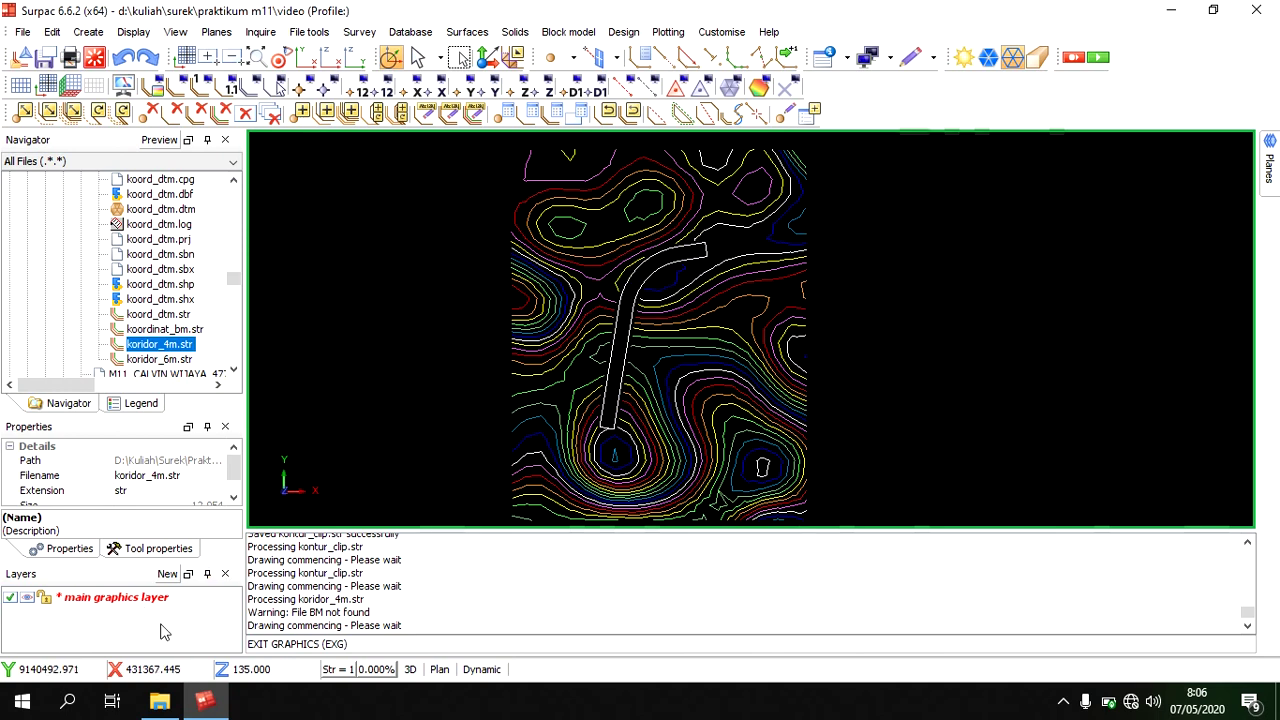
Reset the graphics and load kontur_clip.str and koridor_4m.str as separate layers.
{"action": "left_click", "coordinate": [95, 57]}
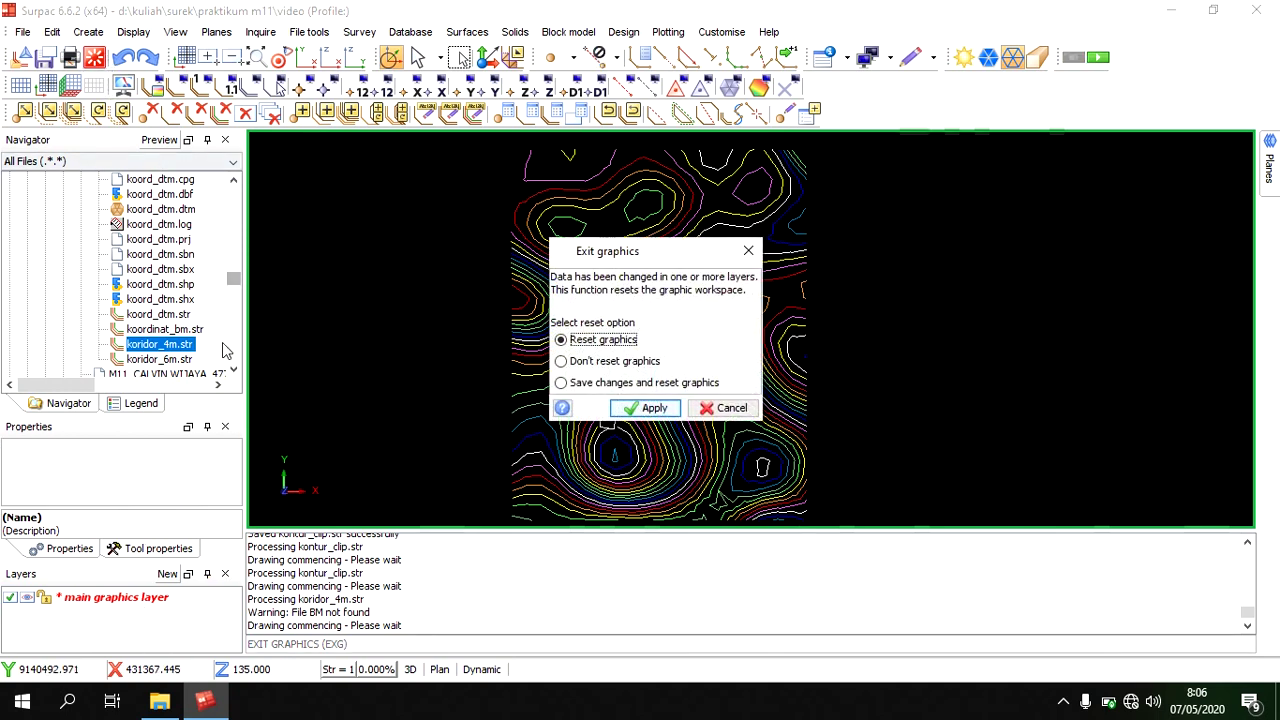
{"action": "left_click", "coordinate": [622, 405]}
{"action": "left_click_drag", "start_coordinate": [160, 344], "coordinate": [297, 346]}
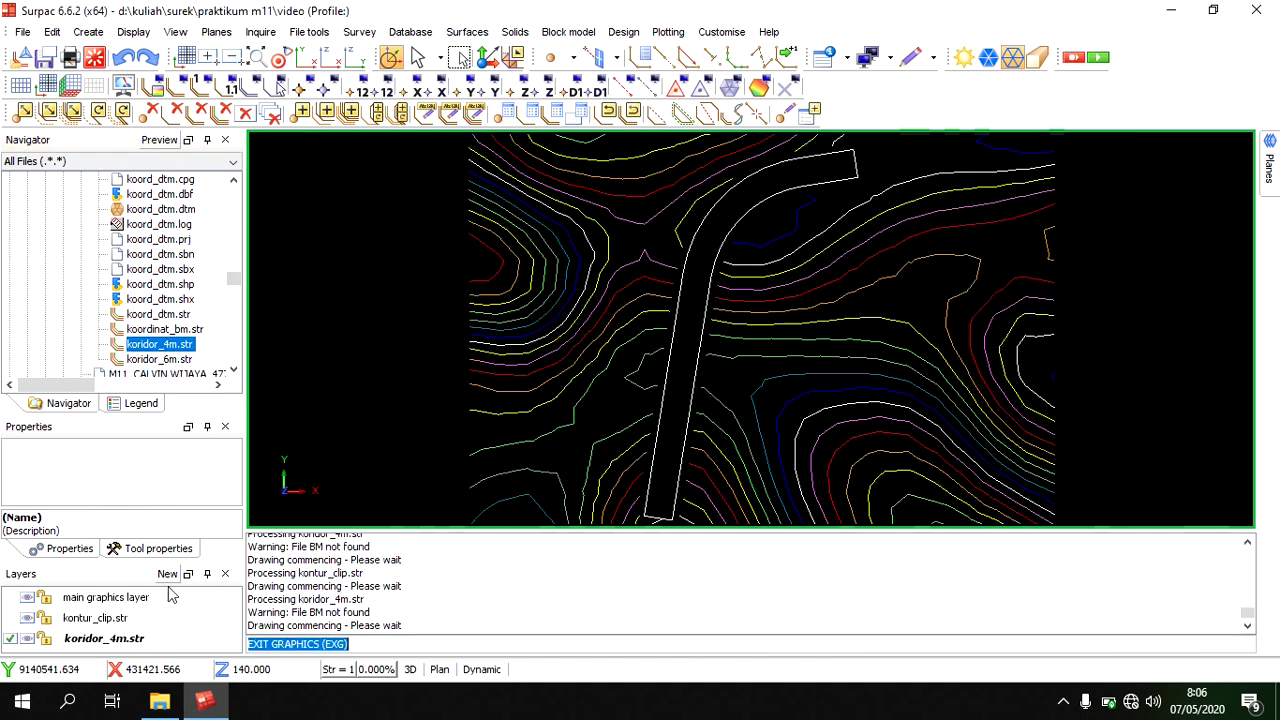
Clear the graphics and append kontur_clip.str and koridor_4m.str into the single main graphics layer.
{"action": "left_click", "coordinate": [95, 57]}
{"action": "left_click_drag", "start_coordinate": [157, 350], "coordinate": [545, 366]}
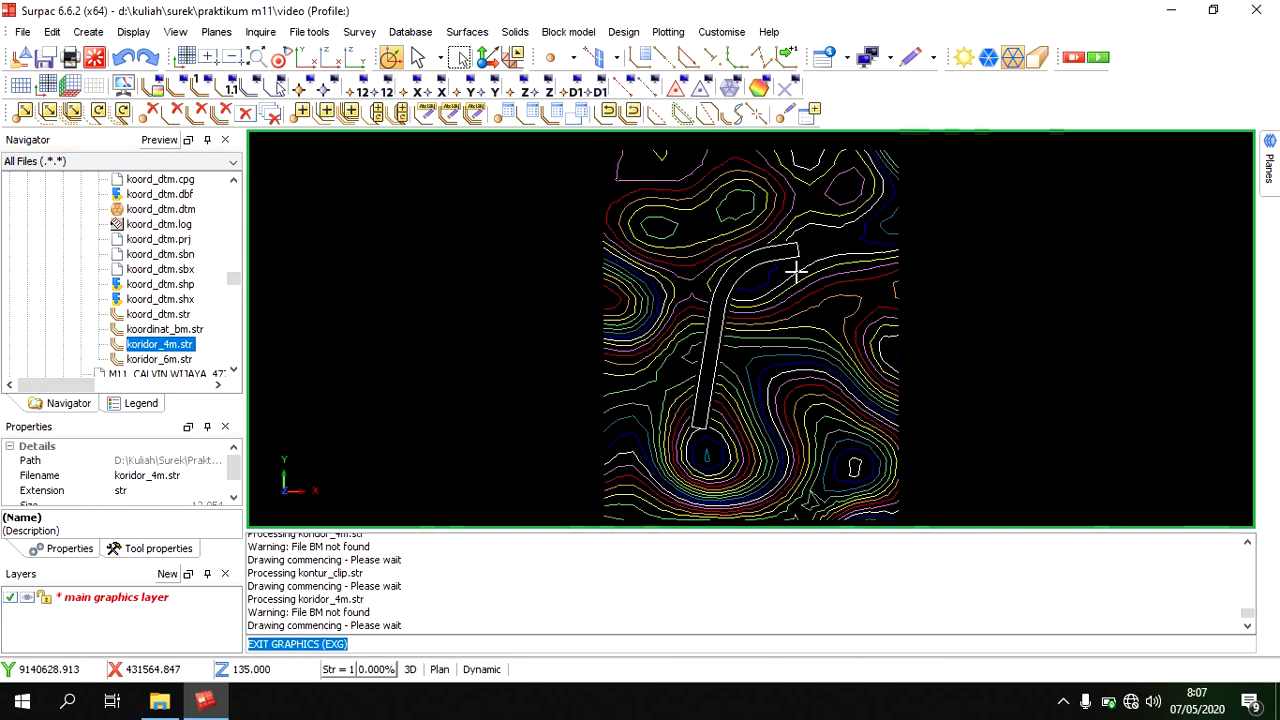
Examine the gap between the clipped contour ends and the 4 m corridor edges along the whole road.
{"action": "scroll", "coordinate": [691, 271], "scroll_direction": "up", "scroll_amount": 3}
{"action": "middle_click_drag", "start_coordinate": [657, 312], "coordinate": [677, 194]}
{"action": "scroll", "coordinate": [531, 226], "scroll_direction": "up", "scroll_amount": 1}
{"action": "middle_click_drag", "start_coordinate": [412, 385], "coordinate": [509, 288]}
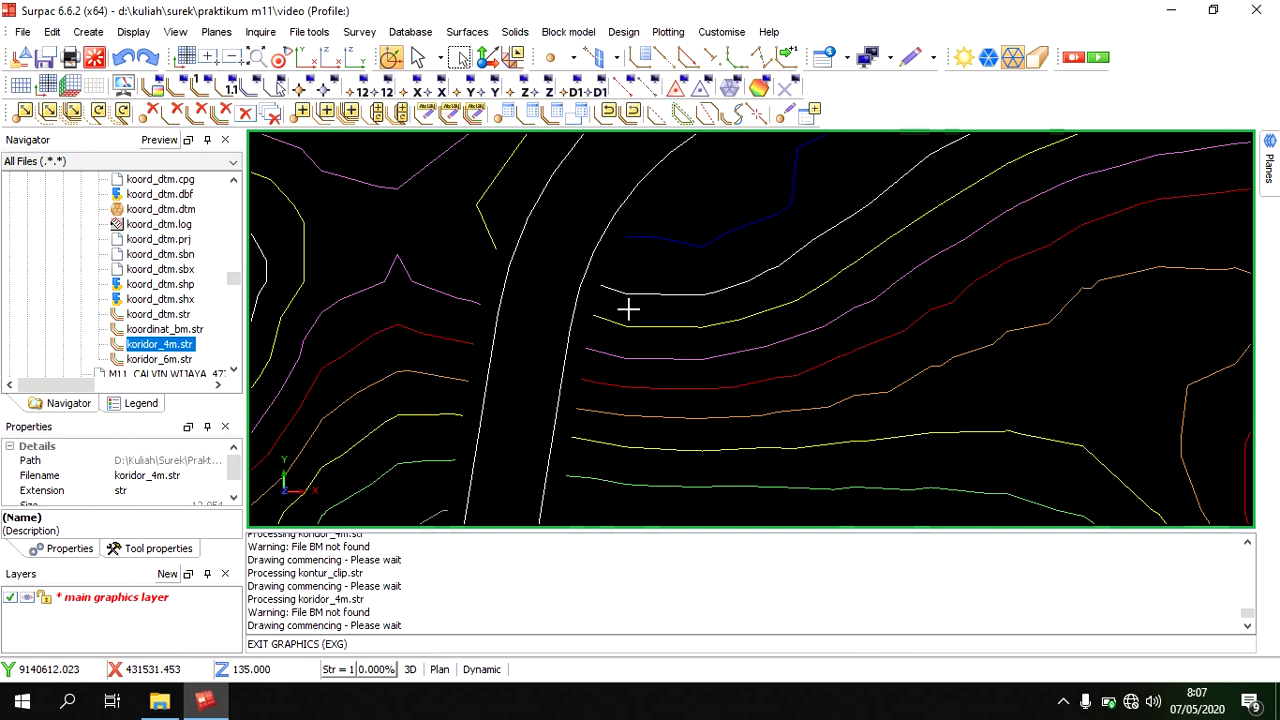
{"action": "scroll", "coordinate": [615, 285], "scroll_direction": "down", "scroll_amount": 1}
{"action": "middle_click_drag", "start_coordinate": [611, 280], "coordinate": [569, 177]}
{"action": "scroll", "coordinate": [566, 409], "scroll_direction": "down", "scroll_amount": 1}
{"action": "middle_click_drag", "start_coordinate": [566, 409], "coordinate": [543, 375]}
{"action": "scroll", "coordinate": [543, 375], "scroll_direction": "up", "scroll_amount": 4}
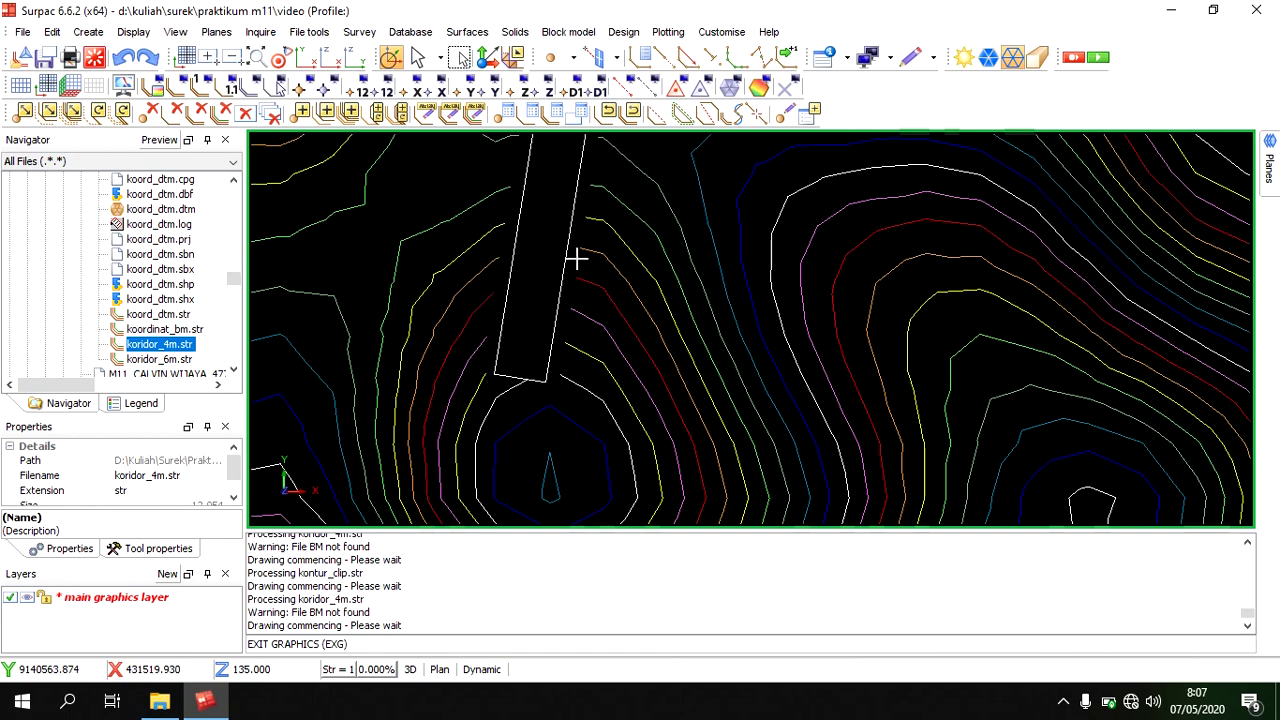
{"action": "middle_click_drag", "start_coordinate": [611, 168], "coordinate": [646, 377]}
{"action": "middle_click_drag", "start_coordinate": [706, 197], "coordinate": [683, 340]}
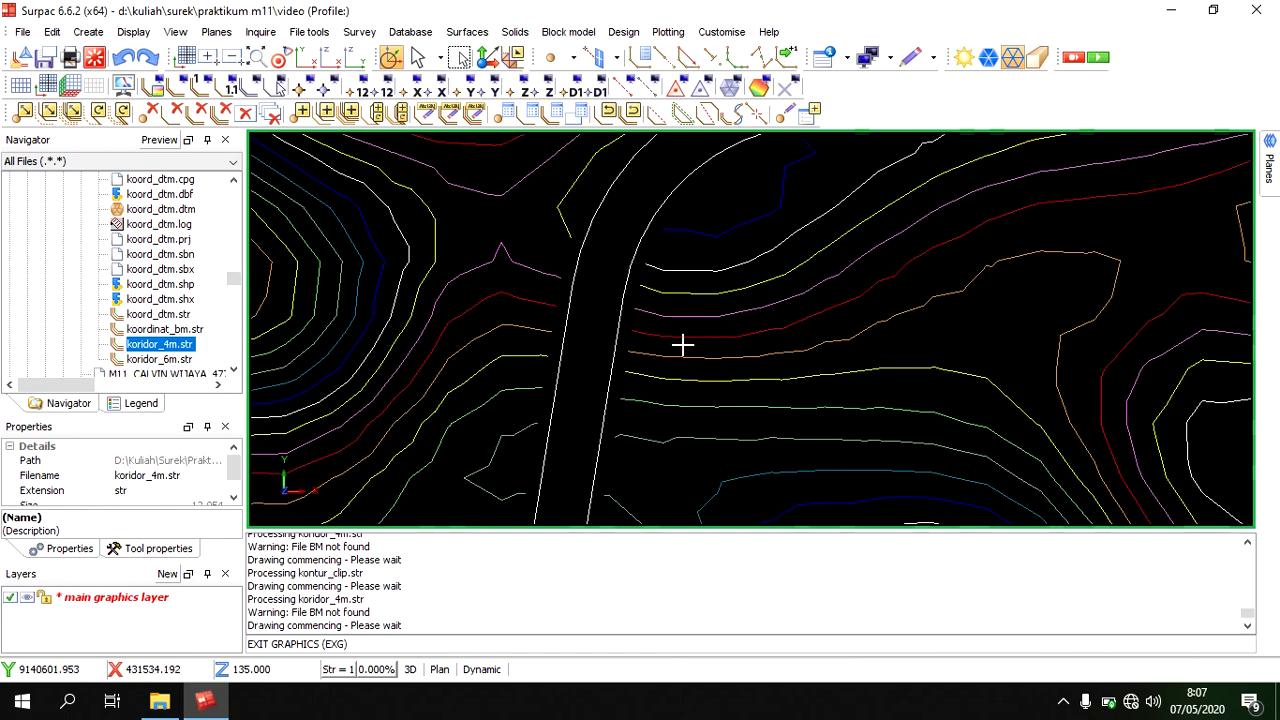
{"action": "scroll", "coordinate": [682, 345], "scroll_direction": "down", "scroll_amount": 2}
{"action": "middle_click_drag", "start_coordinate": [680, 346], "coordinate": [632, 300]}
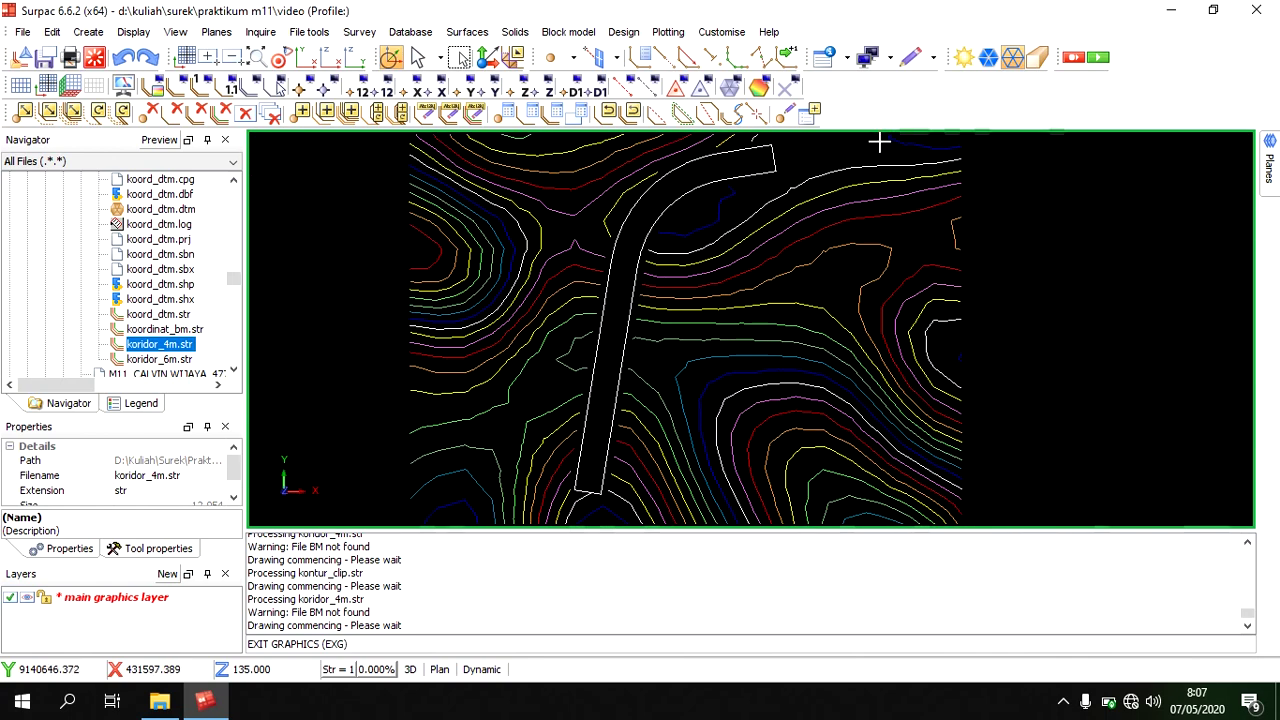
Inspect the coordinates and elevations of contour points on both sides of the 4 m corridor with Point Edit, without changing them.
{"action": "left_click", "coordinate": [784, 111]}
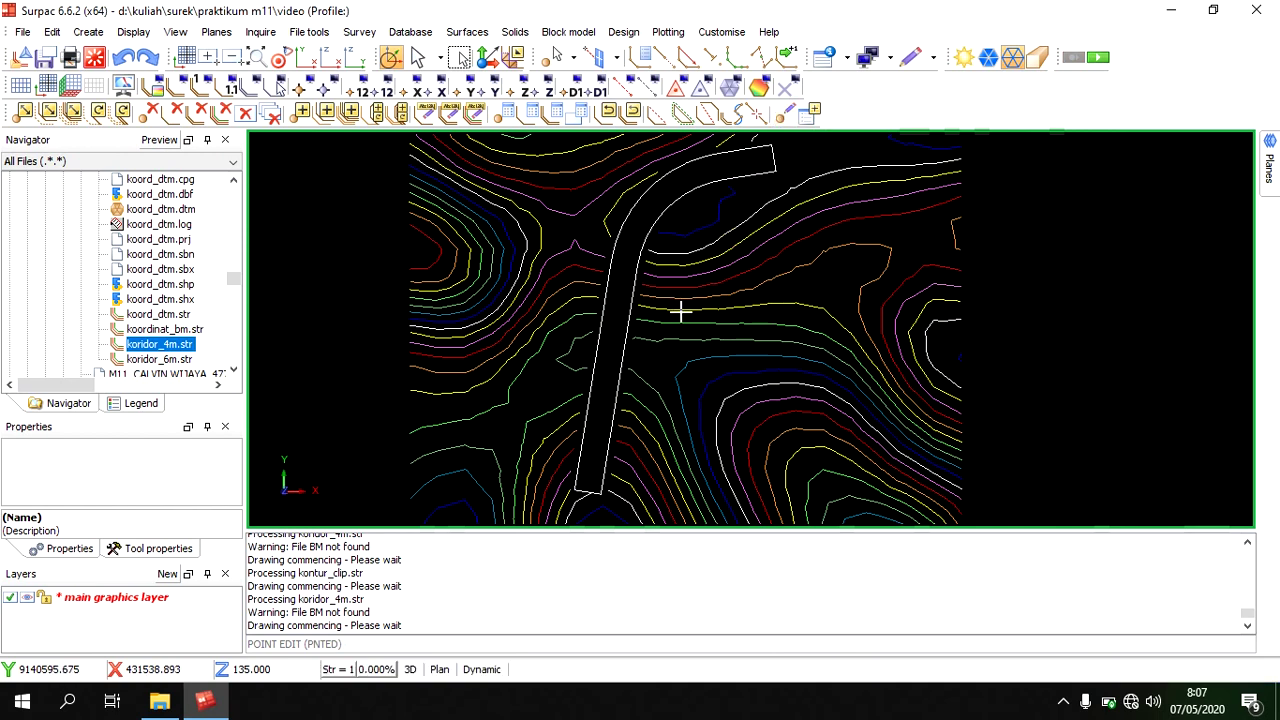
{"action": "left_click", "coordinate": [721, 332]}
{"action": "left_click", "coordinate": [752, 194]}
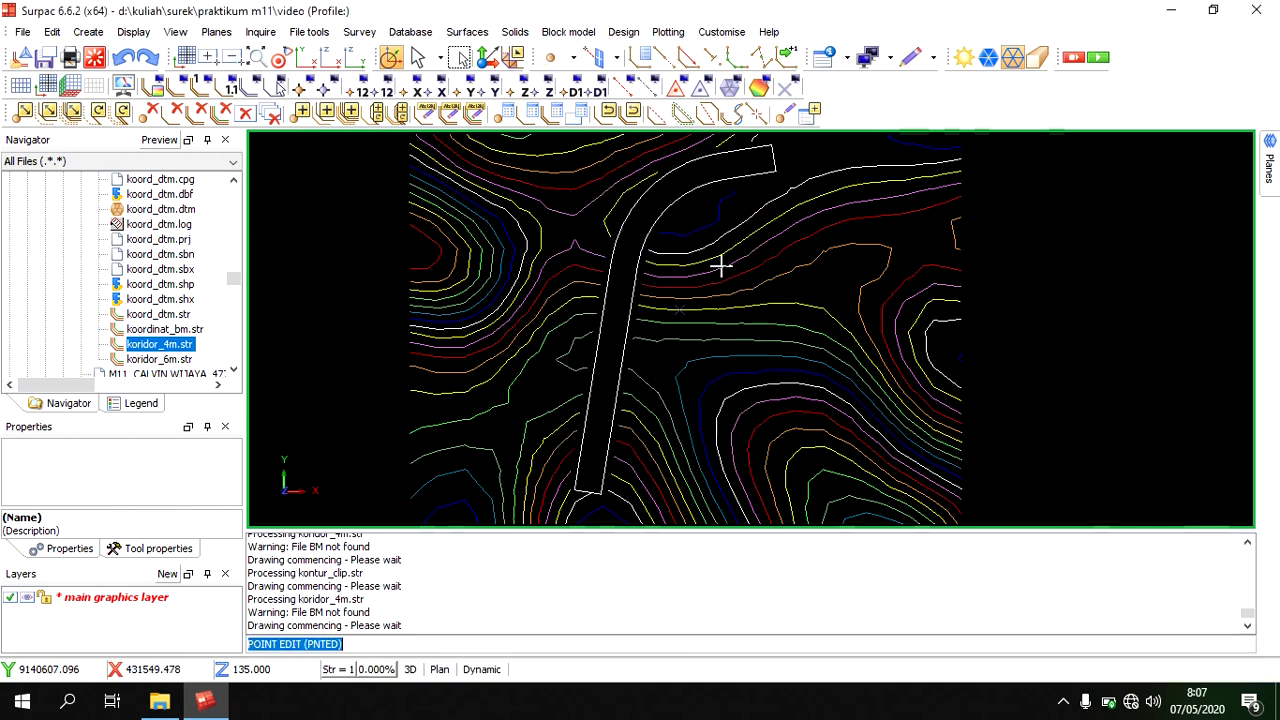
{"action": "left_click", "coordinate": [790, 296]}
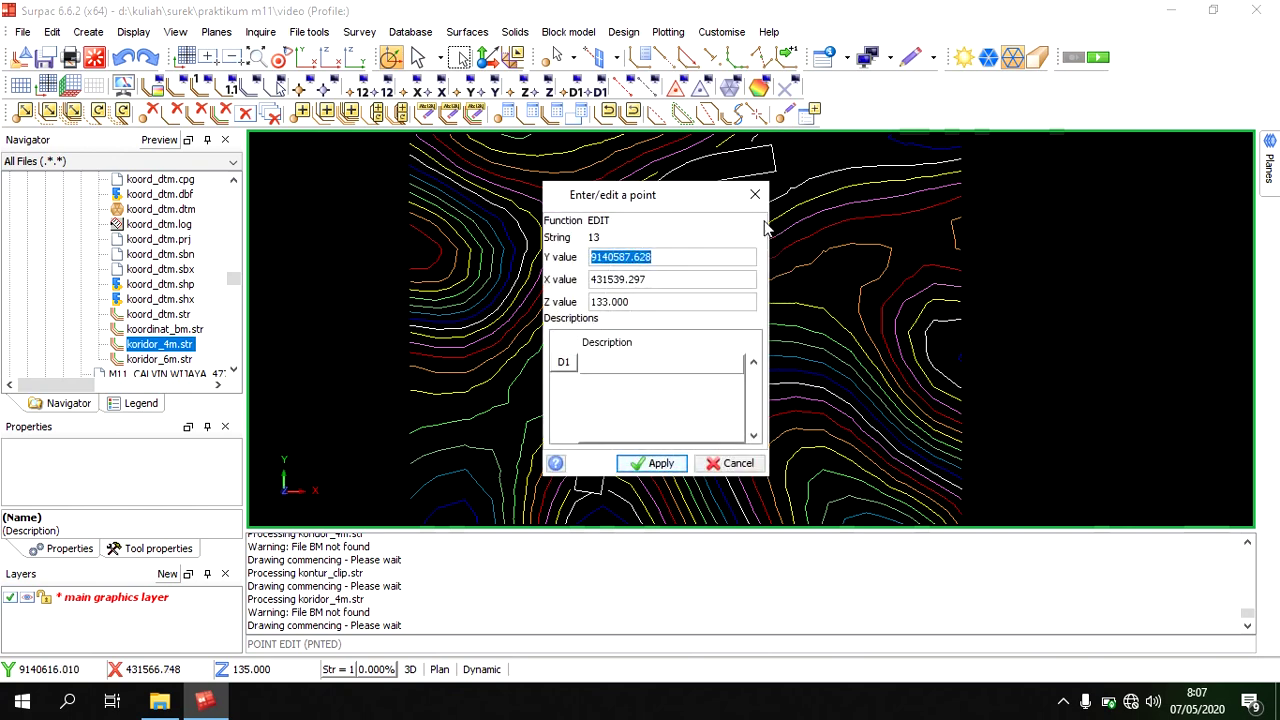
{"action": "left_click", "coordinate": [756, 195]}
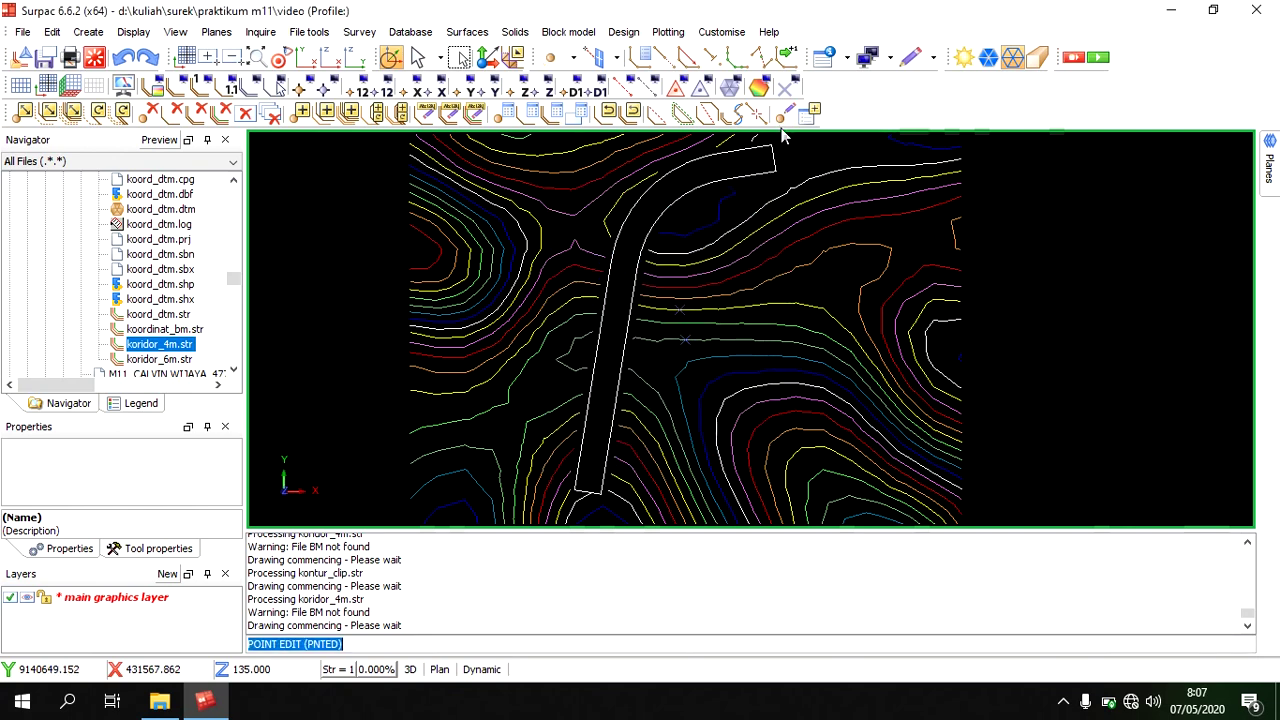
{"action": "left_click", "coordinate": [570, 299]}
{"action": "left_click", "coordinate": [755, 195]}
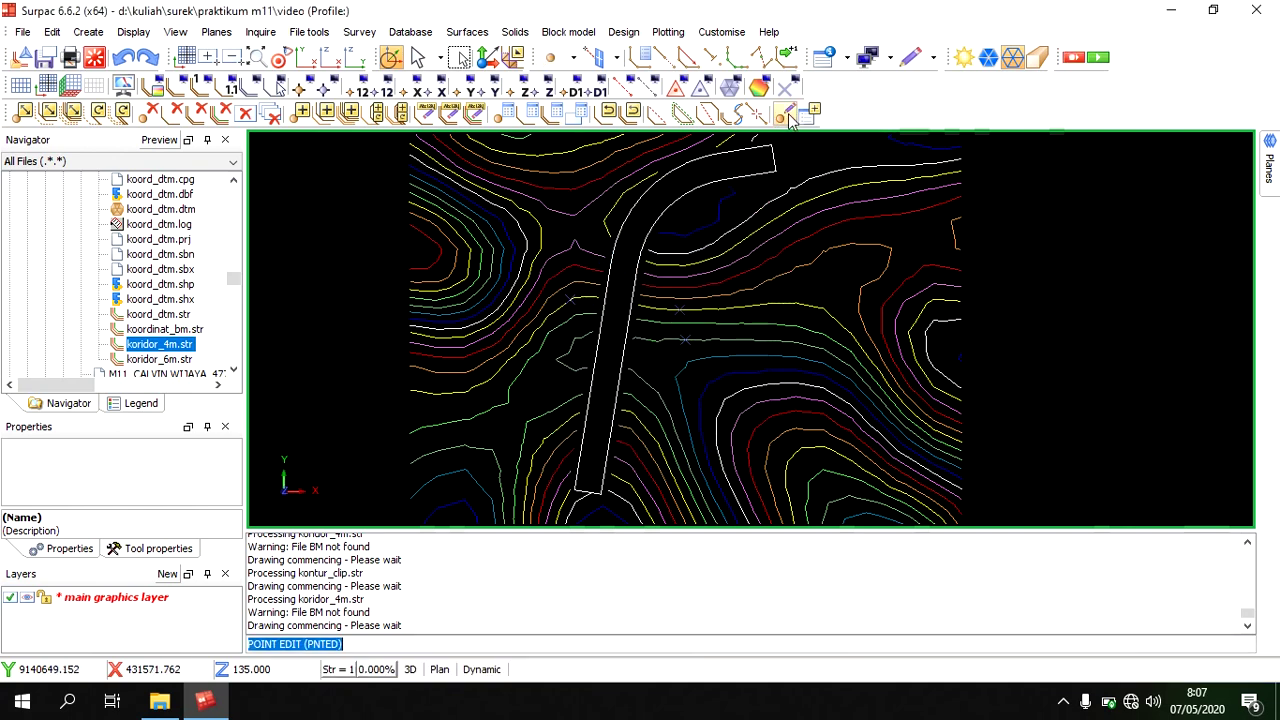
{"action": "left_click", "coordinate": [594, 246]}
{"action": "left_click", "coordinate": [755, 192]}
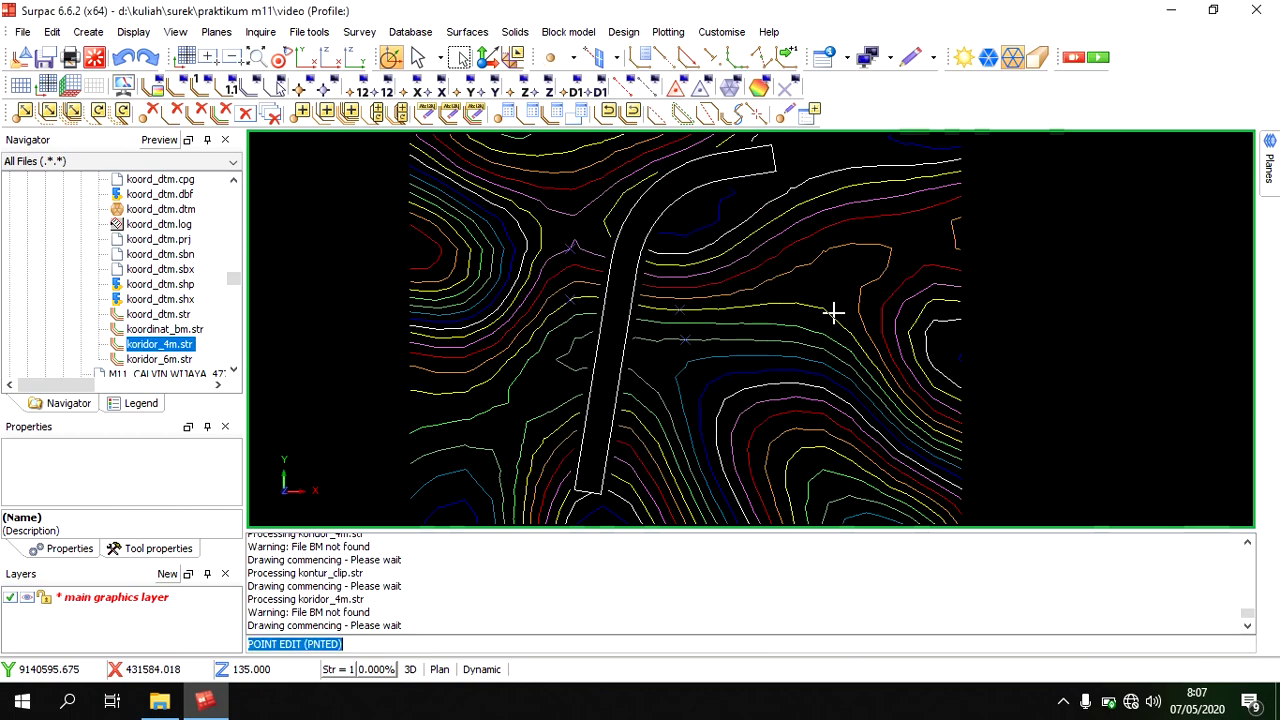
Create a DTM on the XY plane from the clipped contours and 4 m corridor in the main graphics layer.
{"action": "left_click", "coordinate": [810, 112]}
{"action": "mouse_move", "coordinate": [775, 285]}
{"action": "middle_mouse_down"}
{"action": "mouse_move", "coordinate": [729, 237]}
{"action": "mouse_move", "coordinate": [703, 231]}
{"action": "mouse_move", "coordinate": [750, 256]}
{"action": "middle_mouse_up"}
{"action": "left_click_drag", "start_coordinate": [750, 256], "coordinate": [774, 260]}
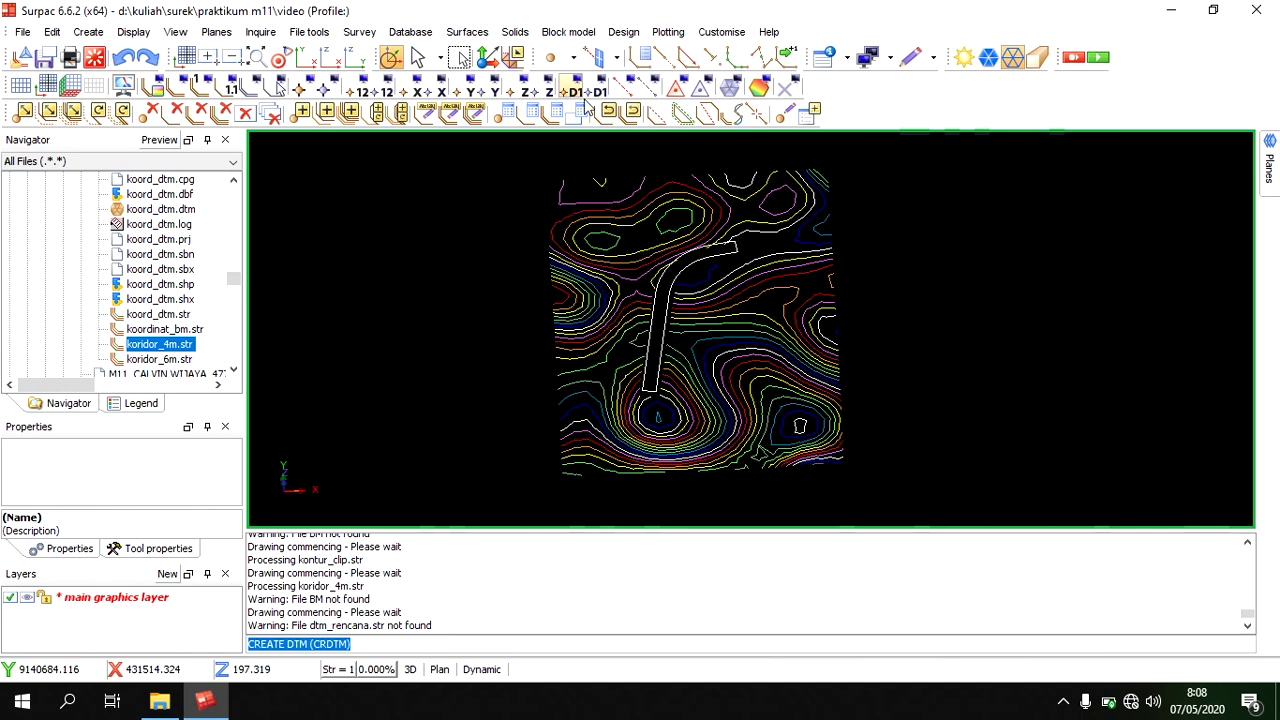
{"action": "left_click", "coordinate": [467, 32]}
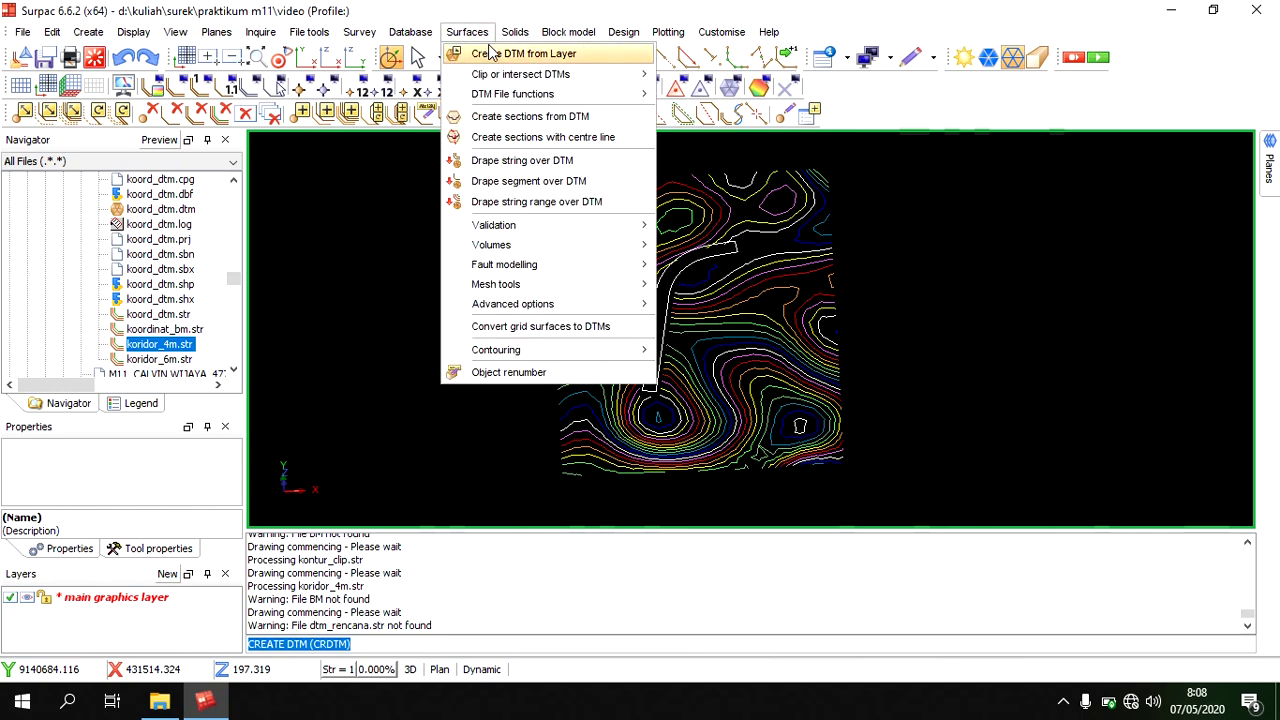
{"action": "left_click", "coordinate": [490, 53]}
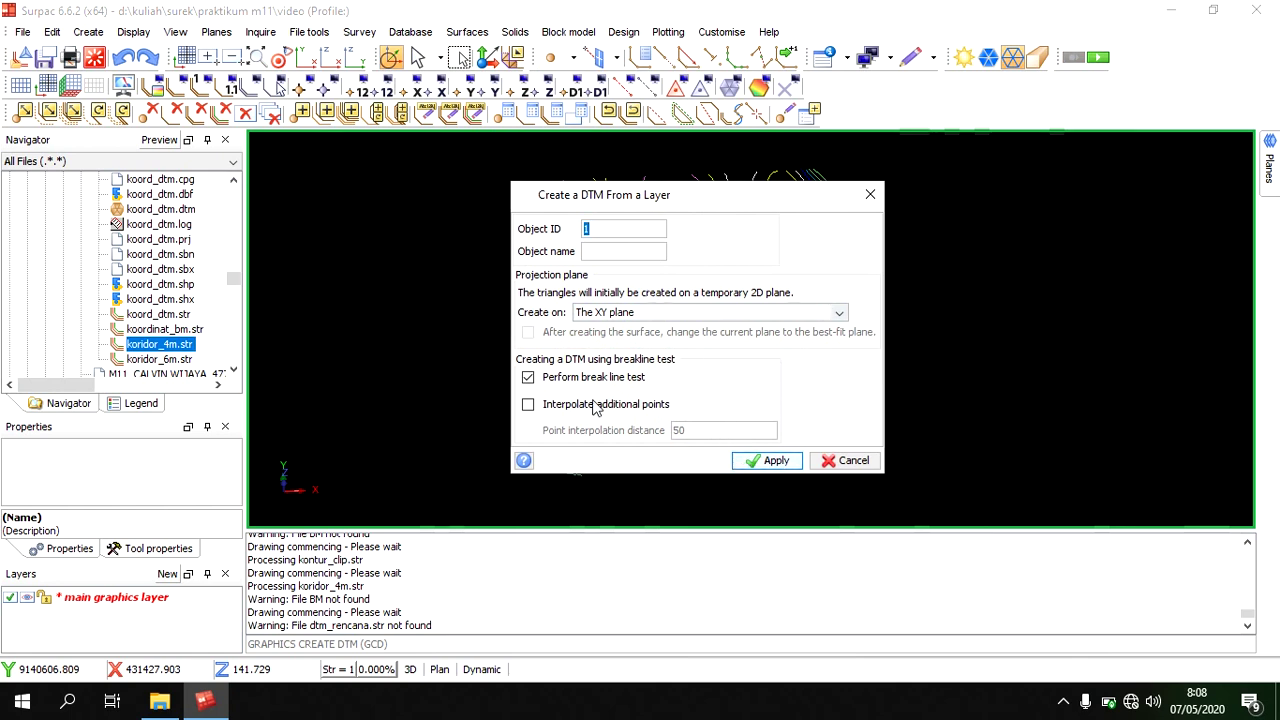
{"action": "left_click", "coordinate": [528, 380]}
{"action": "left_click", "coordinate": [783, 463]}
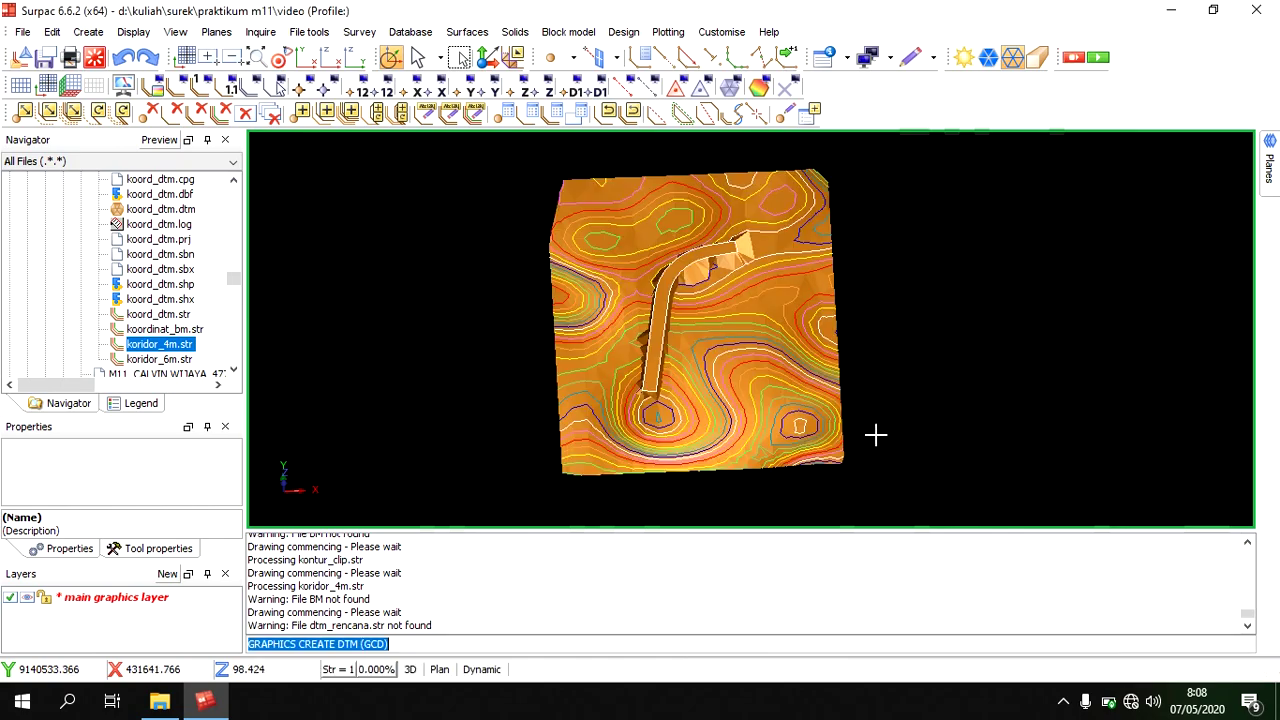
{"action": "mouse_move", "coordinate": [869, 437]}
{"action": "left_mouse_down"}
{"action": "mouse_move", "coordinate": [740, 451]}
{"action": "mouse_move", "coordinate": [757, 452]}
{"action": "mouse_move", "coordinate": [772, 231]}
{"action": "left_mouse_up"}
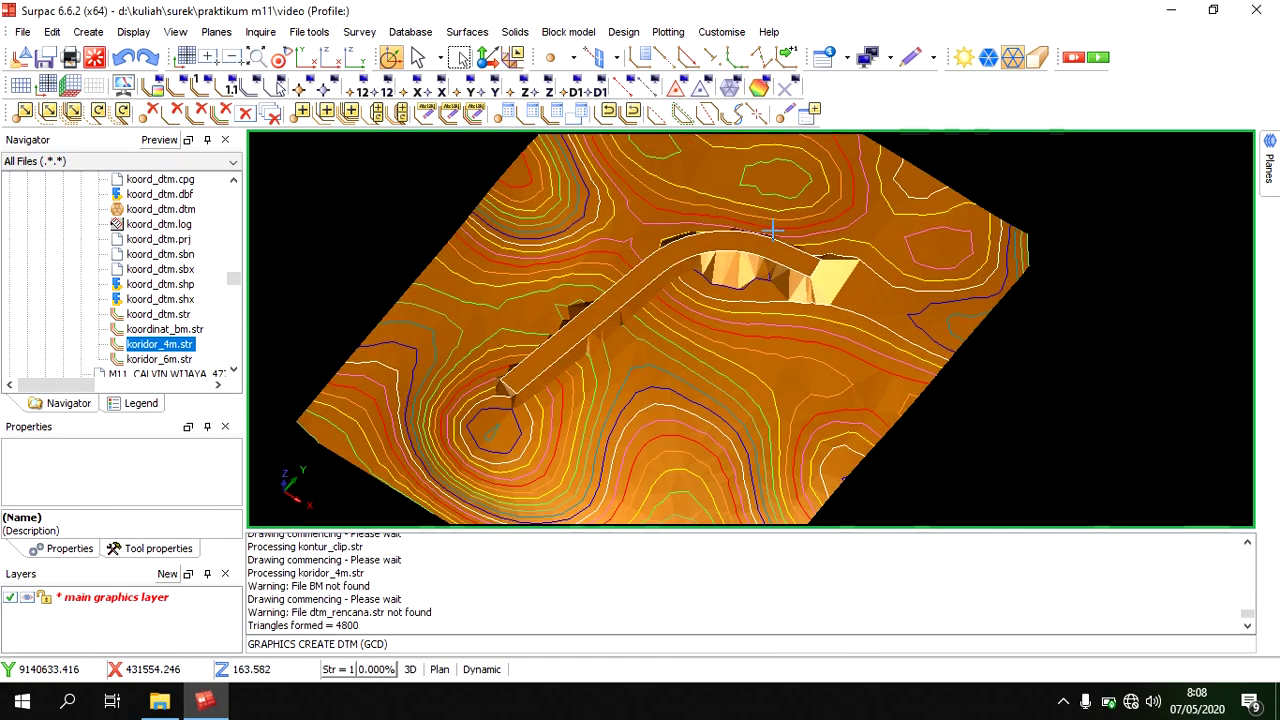
{"action": "left_click_drag", "start_coordinate": [724, 326], "coordinate": [780, 393]}
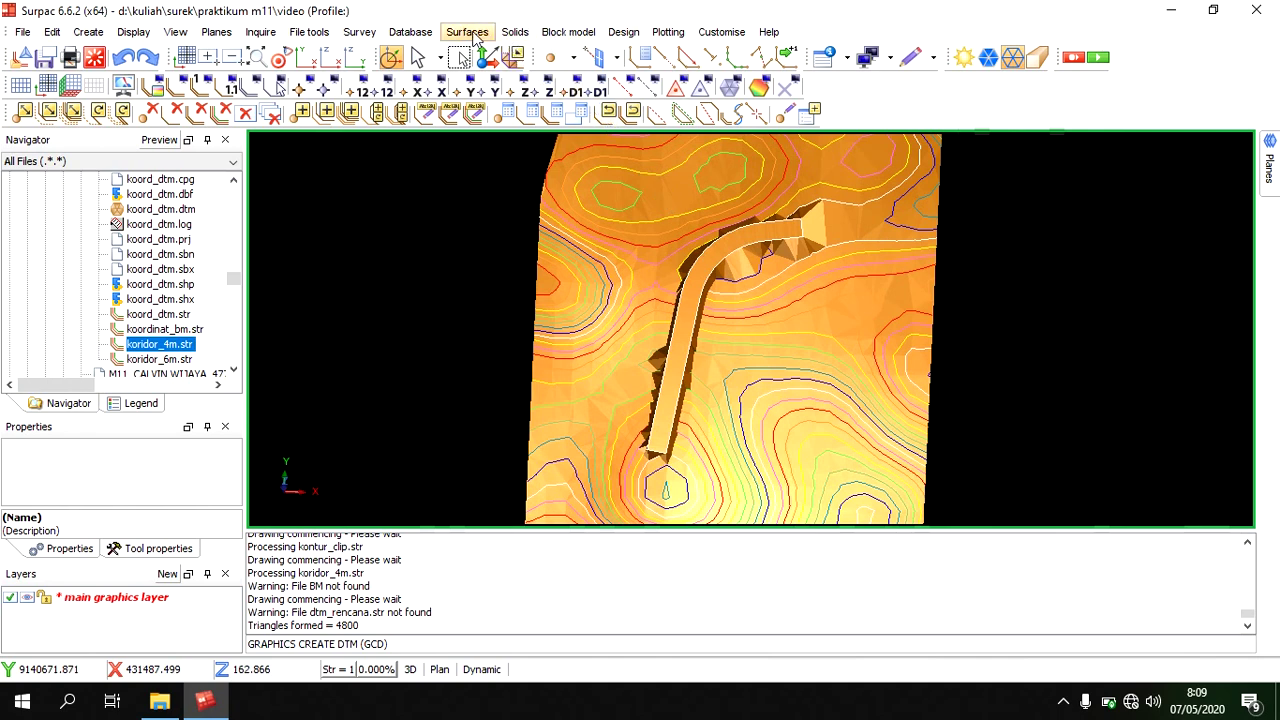
{"action": "left_click", "coordinate": [475, 38]}
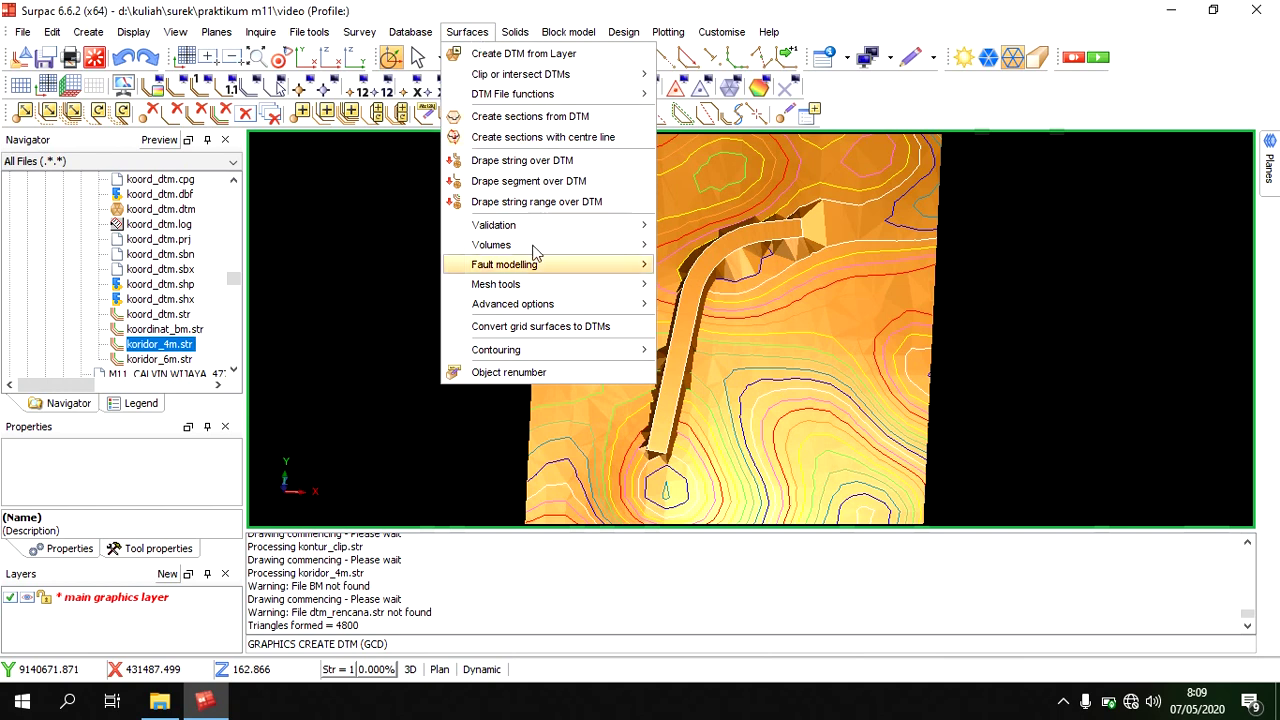
{"action": "mouse_move", "coordinate": [533, 350]}
{"action": "left_click", "coordinate": [741, 502]}
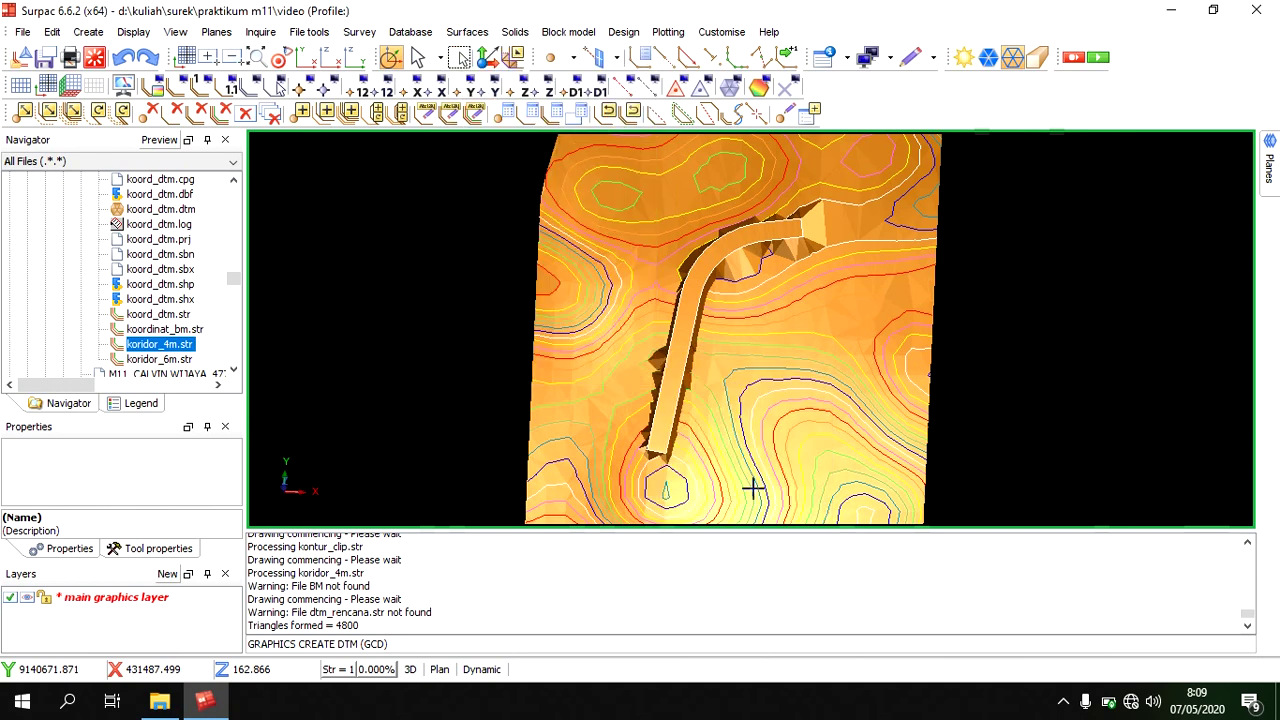
{"action": "left_click", "coordinate": [983, 476]}
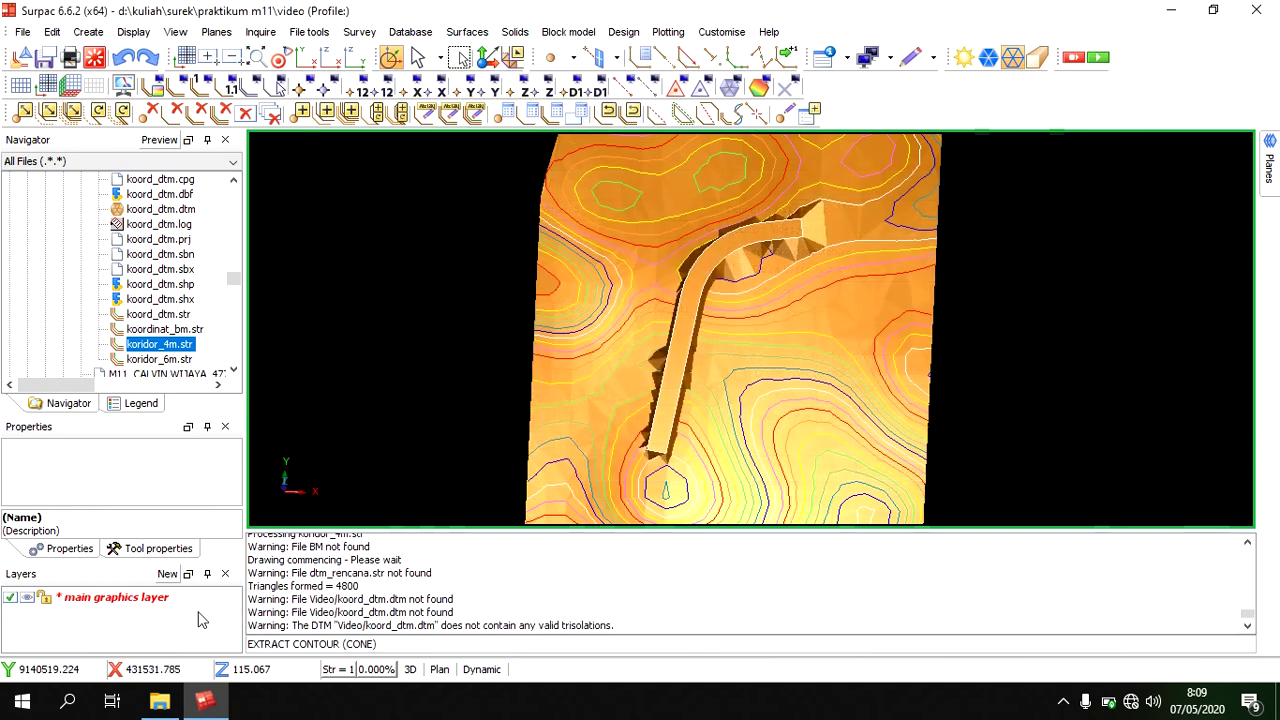
Save the main graphics layer as the Surpac DTM file dtm_rencana.dtm in the Video folder.
{"action": "left_click", "coordinate": [130, 597]}
{"action": "right_click", "coordinate": [142, 597]}
{"action": "left_click", "coordinate": [240, 657]}
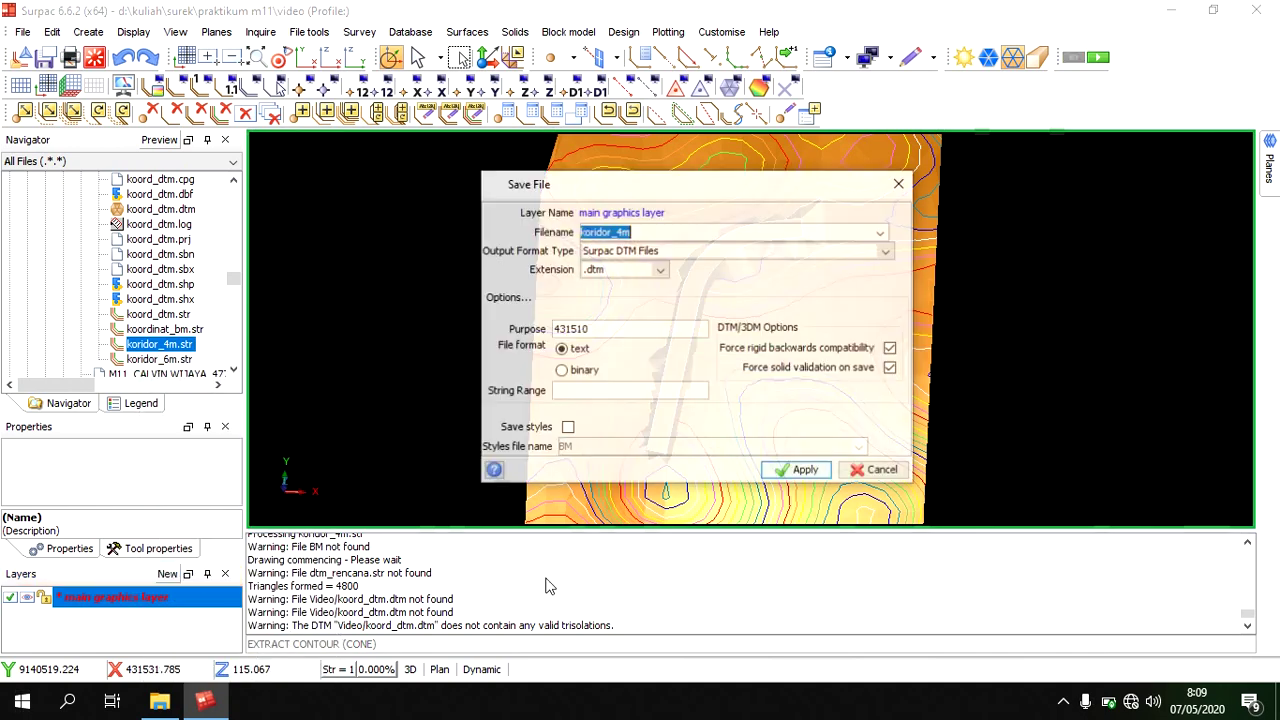
{"action": "left_click", "coordinate": [882, 233]}
{"action": "double_click", "coordinate": [580, 420]}
{"action": "type", "text": "dtm"}
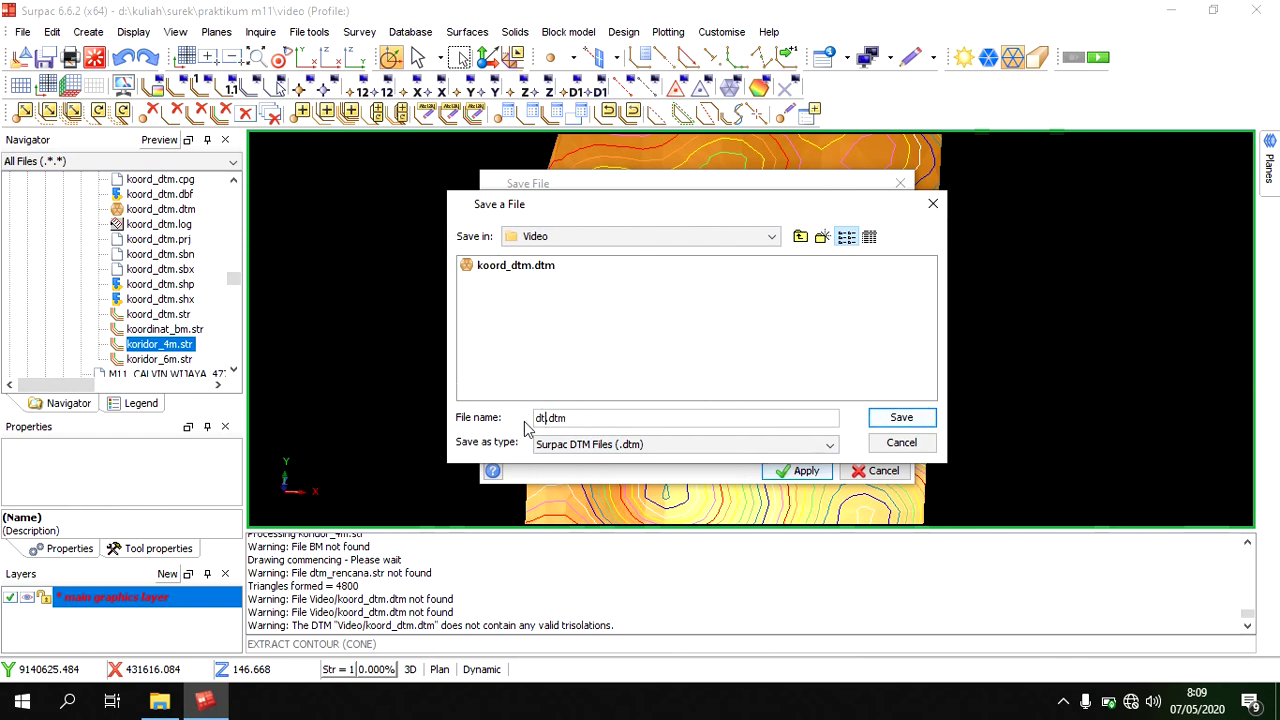
{"action": "type", "text": "_rencana"}
{"action": "key", "text": "Return"}
{"action": "left_click", "coordinate": [806, 471]}
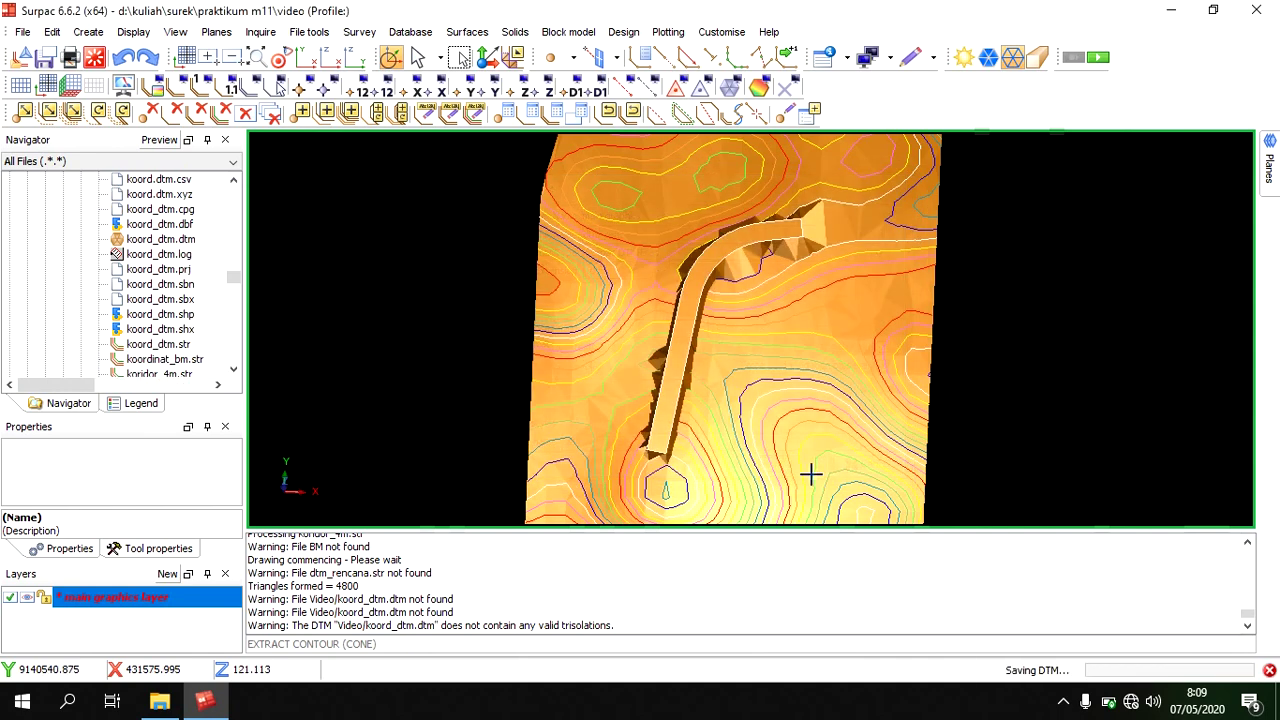
Start contour extraction from a DTM file with dtm_rencana.dtm as the source surface.
{"action": "left_click", "coordinate": [467, 32]}
{"action": "mouse_move", "coordinate": [589, 360]}
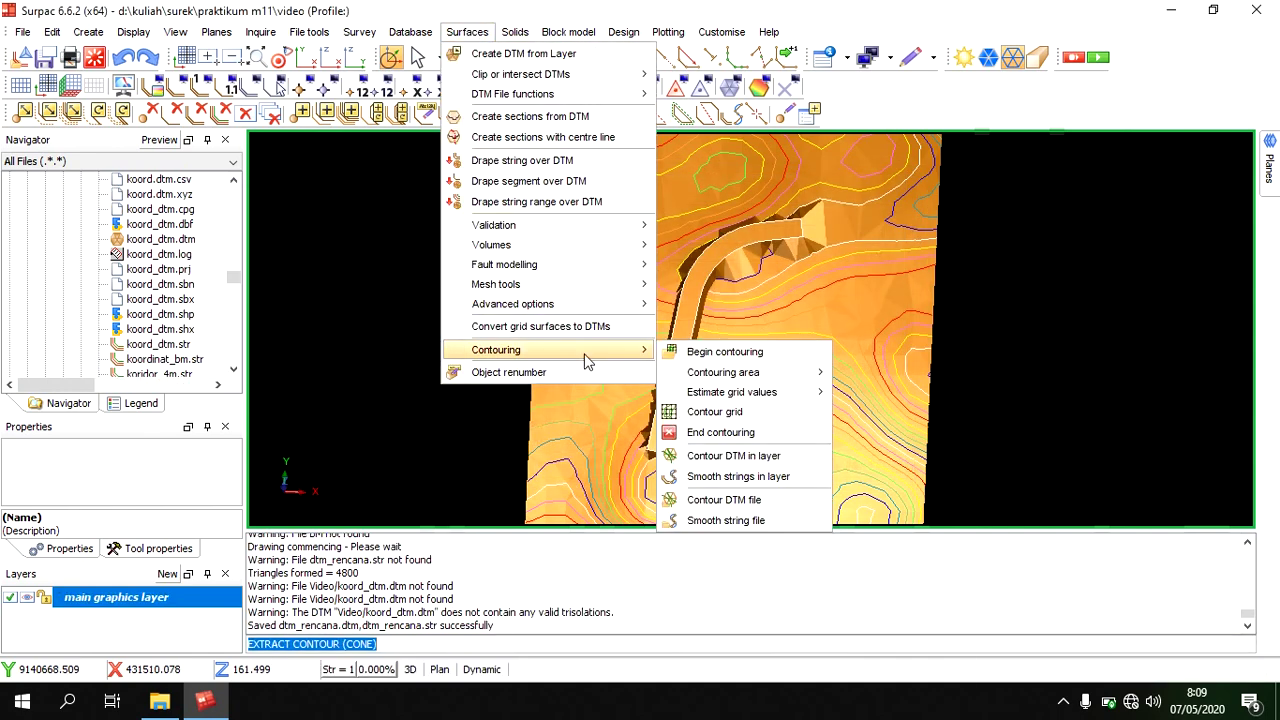
{"action": "left_click", "coordinate": [759, 499]}
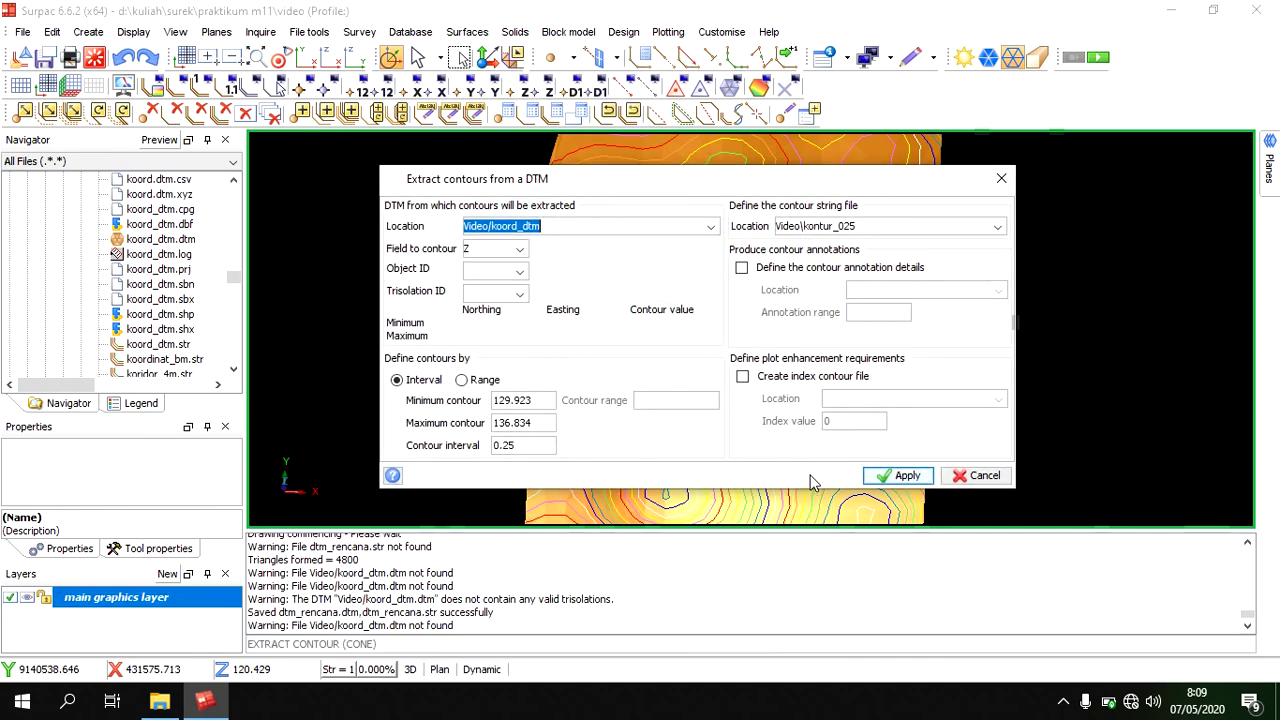
{"action": "left_click", "coordinate": [710, 229]}
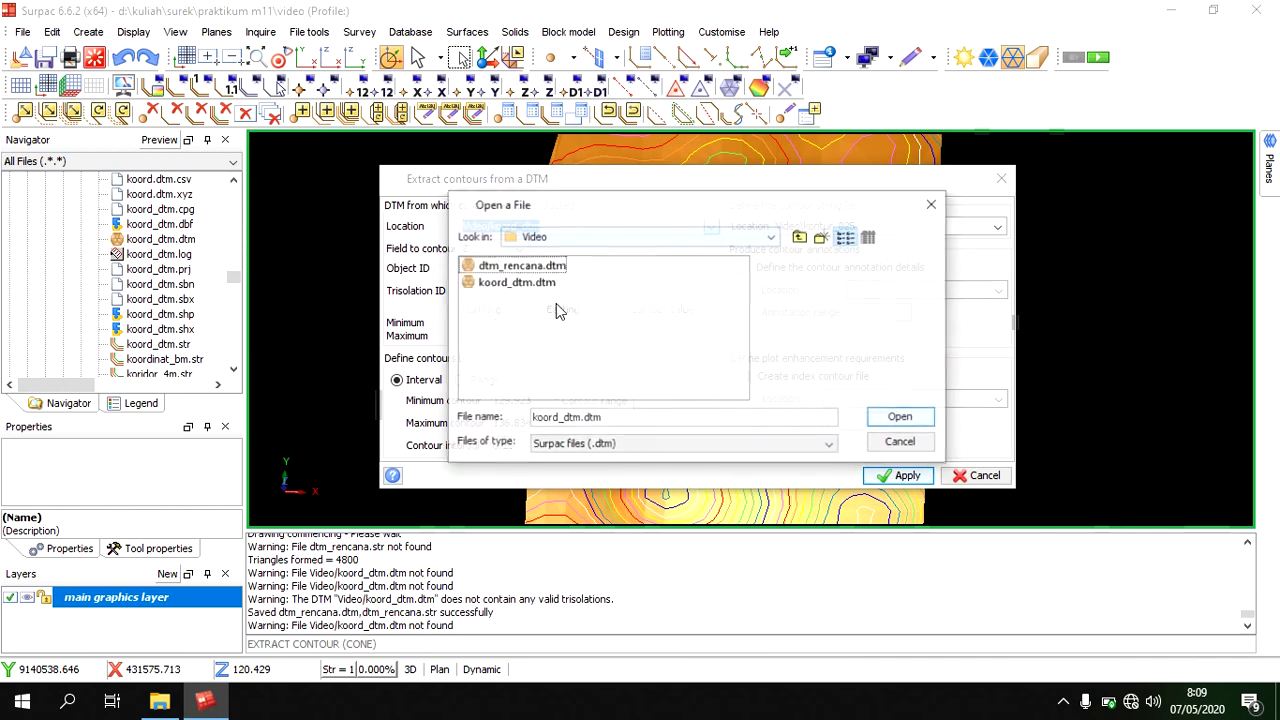
{"action": "left_click", "coordinate": [520, 265]}
{"action": "left_click", "coordinate": [902, 419]}
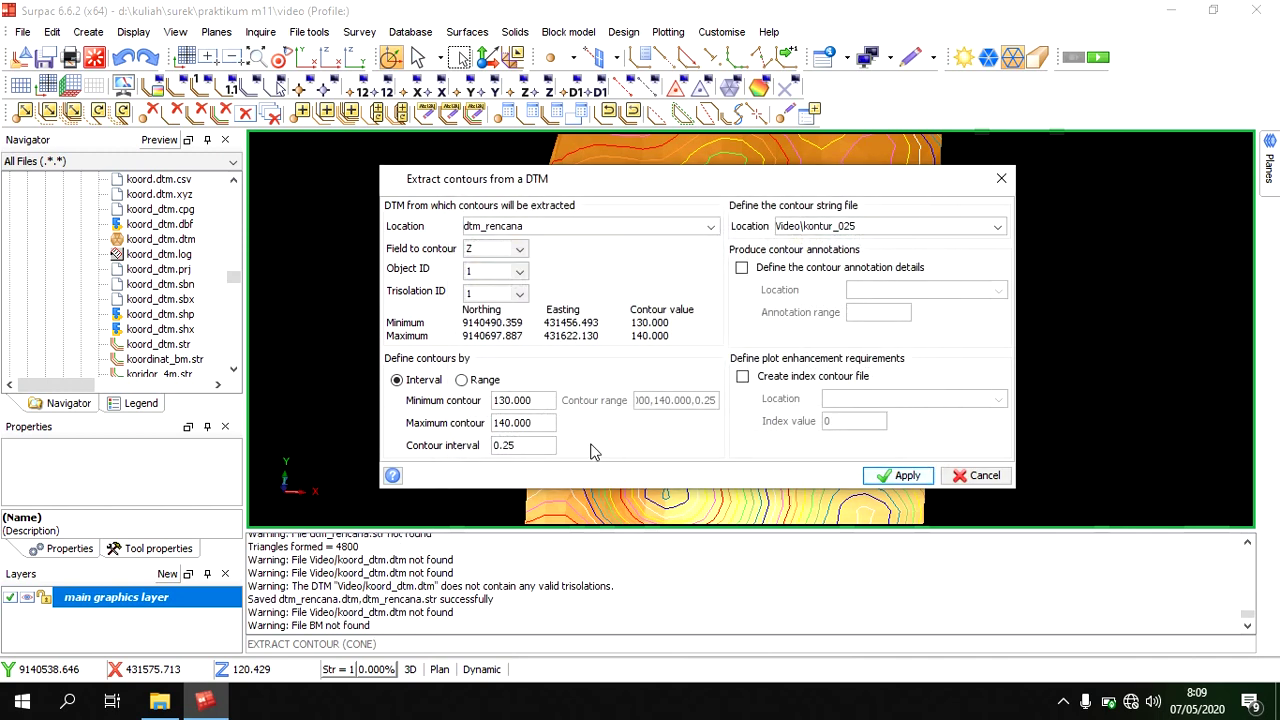
Extract the design surface's contours at a 0.25 interval into the string file kontur_025_rencana.str.
{"action": "left_click", "coordinate": [983, 231]}
{"action": "left_click", "coordinate": [998, 227]}
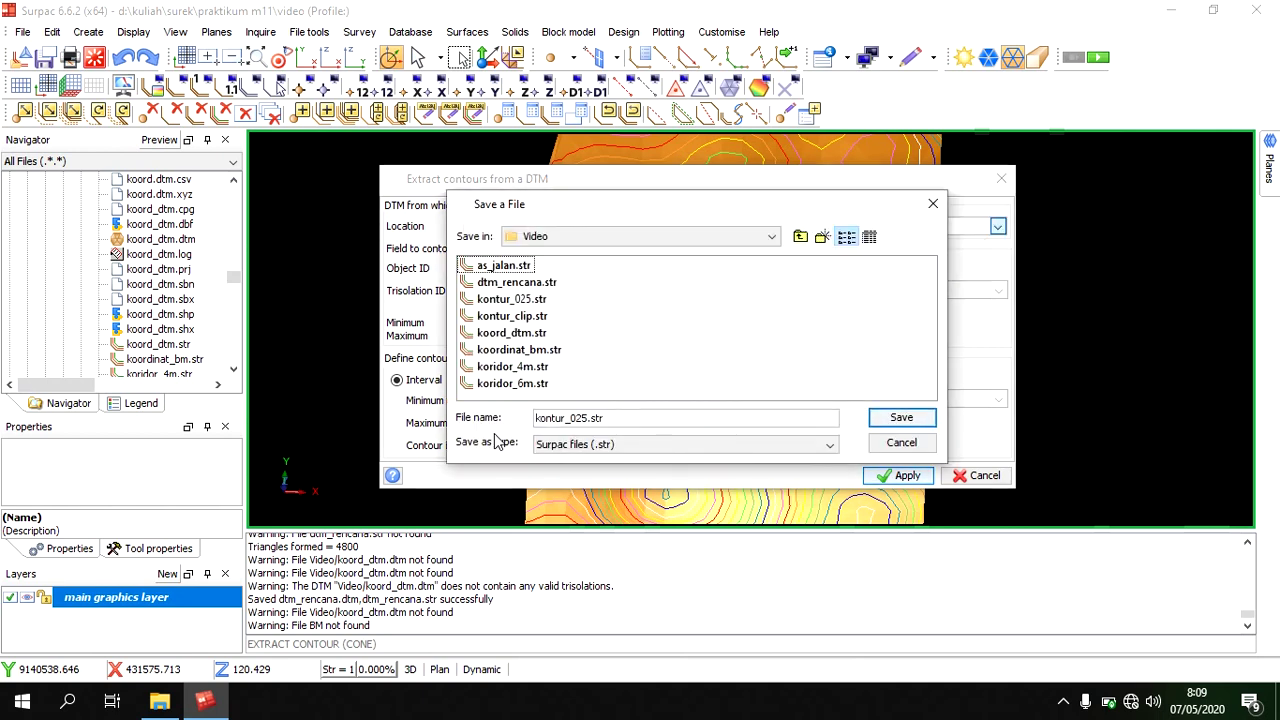
{"action": "left_click", "coordinate": [587, 419]}
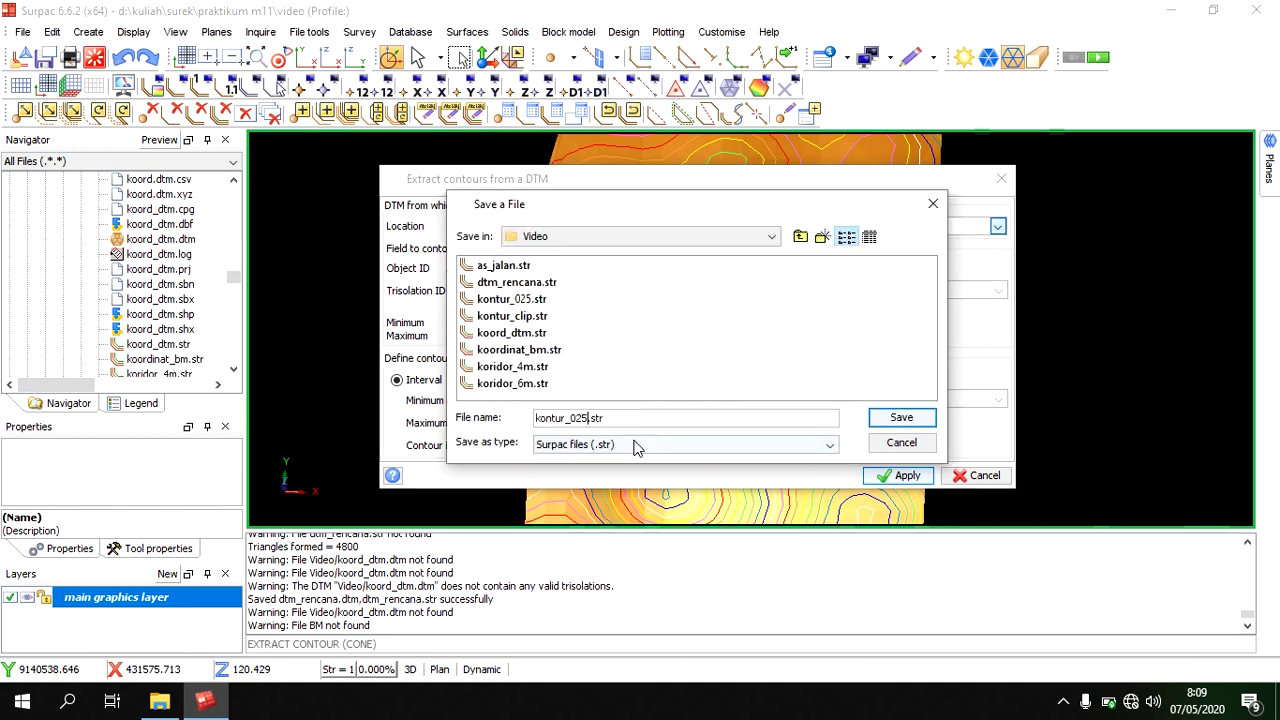
{"action": "type", "text": "_rencanaa"}
{"action": "key", "text": "Return"}
{"action": "left_click", "coordinate": [893, 474]}
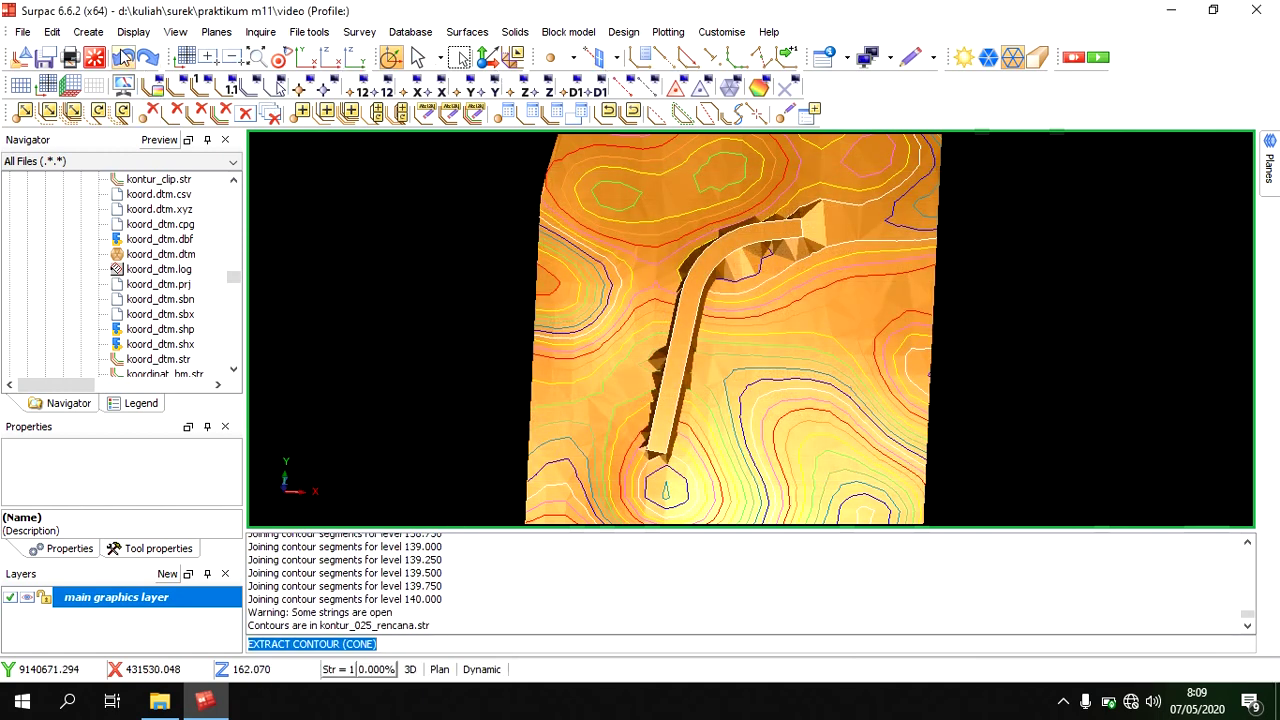
Clear the graphics and load kontur_025_rencana.str to check the design contours around the road corridor.
{"action": "left_click", "coordinate": [95, 59]}
{"action": "scroll", "coordinate": [181, 350], "scroll_direction": "down", "scroll_amount": 1}
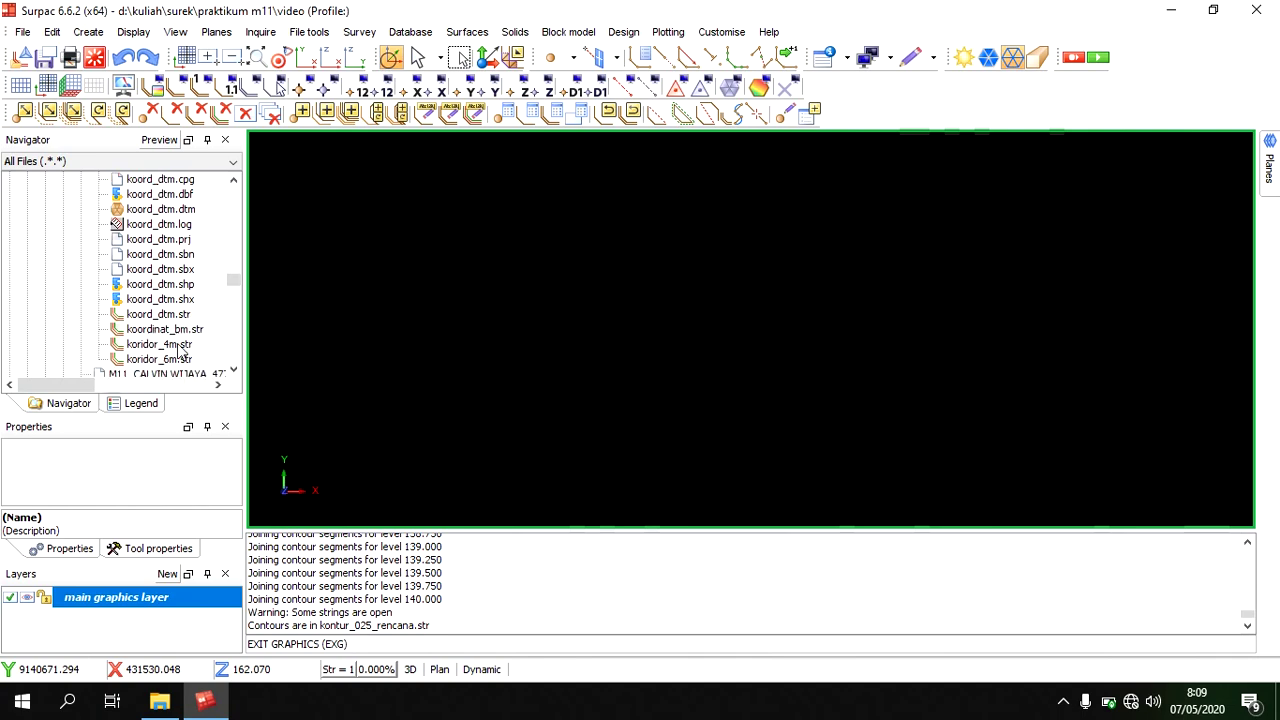
{"action": "scroll", "coordinate": [186, 258], "scroll_direction": "up", "scroll_amount": 2}
{"action": "scroll", "coordinate": [205, 248], "scroll_direction": "up", "scroll_amount": 2}
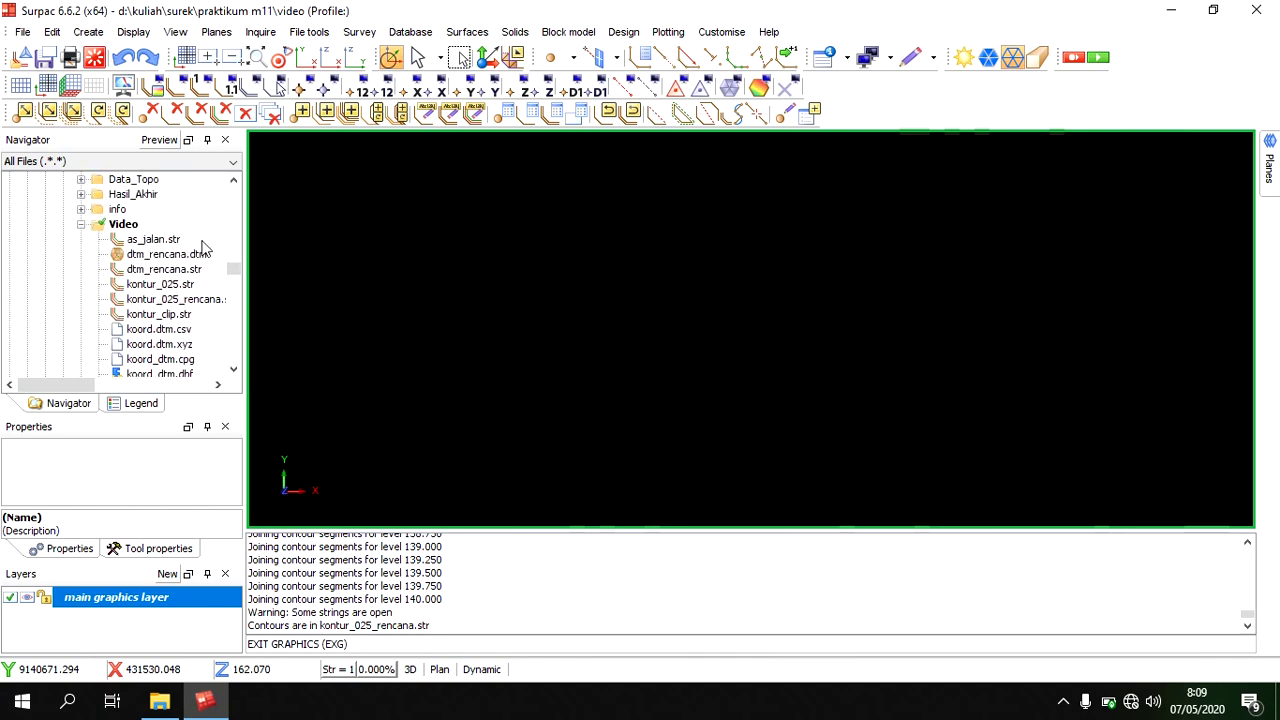
{"action": "left_click_drag", "start_coordinate": [203, 308], "coordinate": [427, 316]}
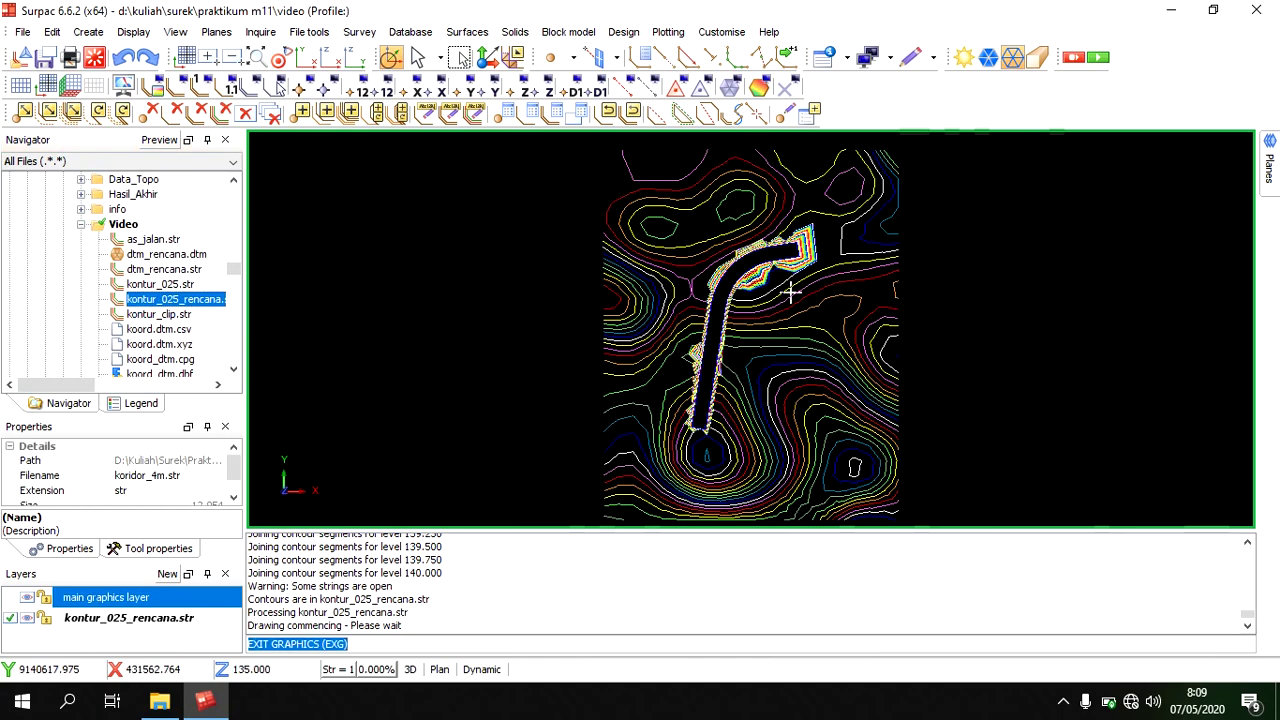
{"action": "middle_click_drag", "start_coordinate": [816, 338], "coordinate": [934, 297]}
{"action": "scroll", "coordinate": [823, 337], "scroll_direction": "up", "scroll_amount": 4}
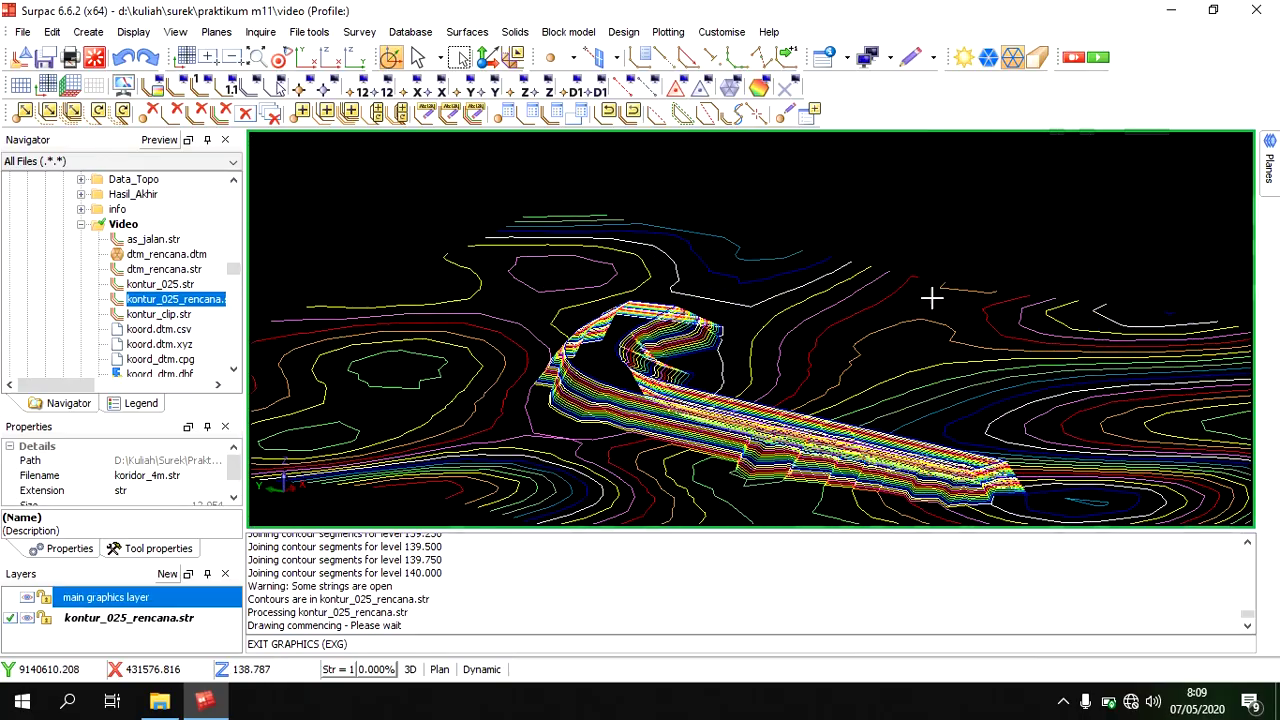
{"action": "middle_click_drag", "start_coordinate": [790, 438], "coordinate": [700, 328]}
{"action": "scroll", "coordinate": [700, 328], "scroll_direction": "down", "scroll_amount": 3}
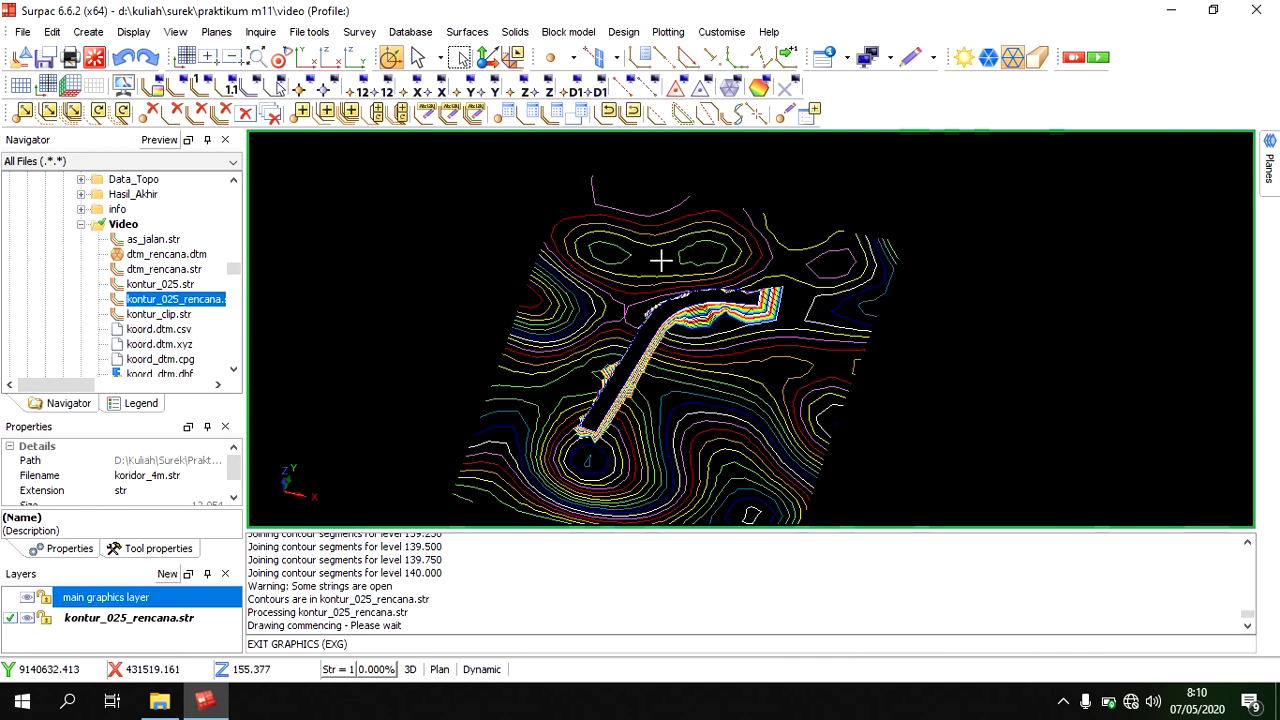
{"action": "middle_click_drag", "start_coordinate": [694, 334], "coordinate": [694, 363]}
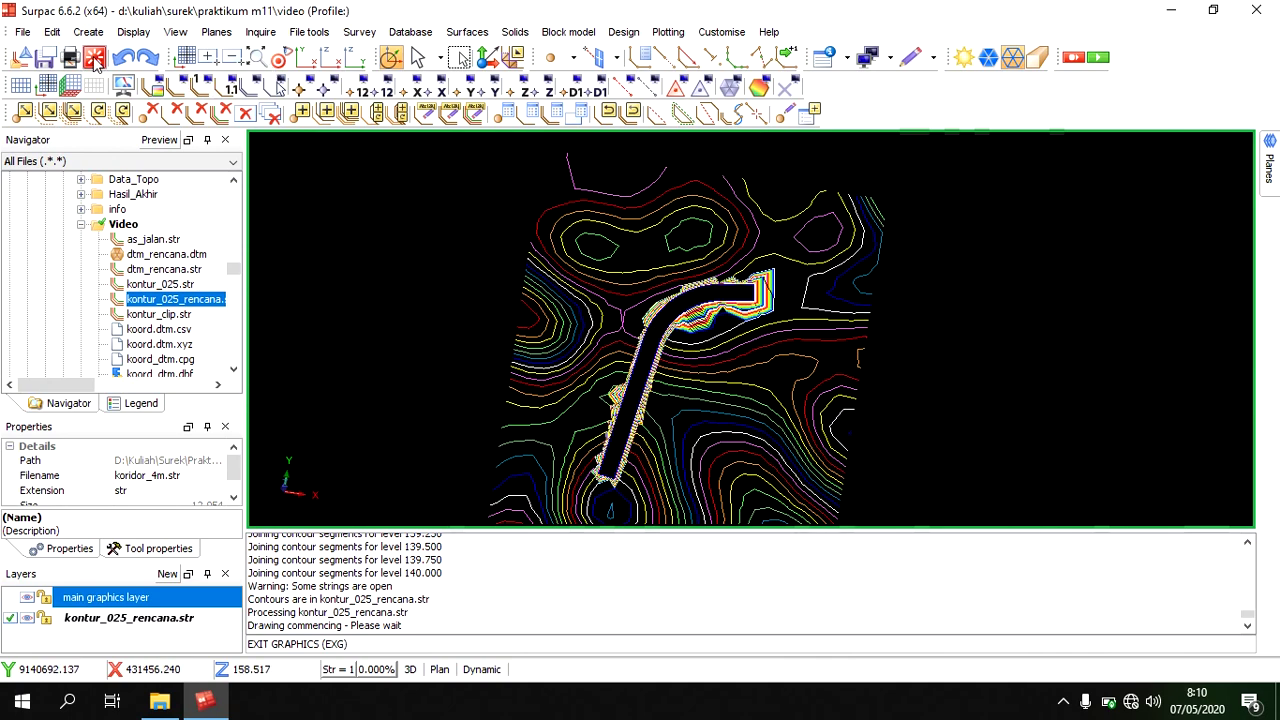
Clear the graphics and start a cut-and-fill volume calculation between DTMs with koord_dtm.dtm as the first DTM.
{"action": "left_click", "coordinate": [95, 58]}
{"action": "left_click", "coordinate": [467, 32]}
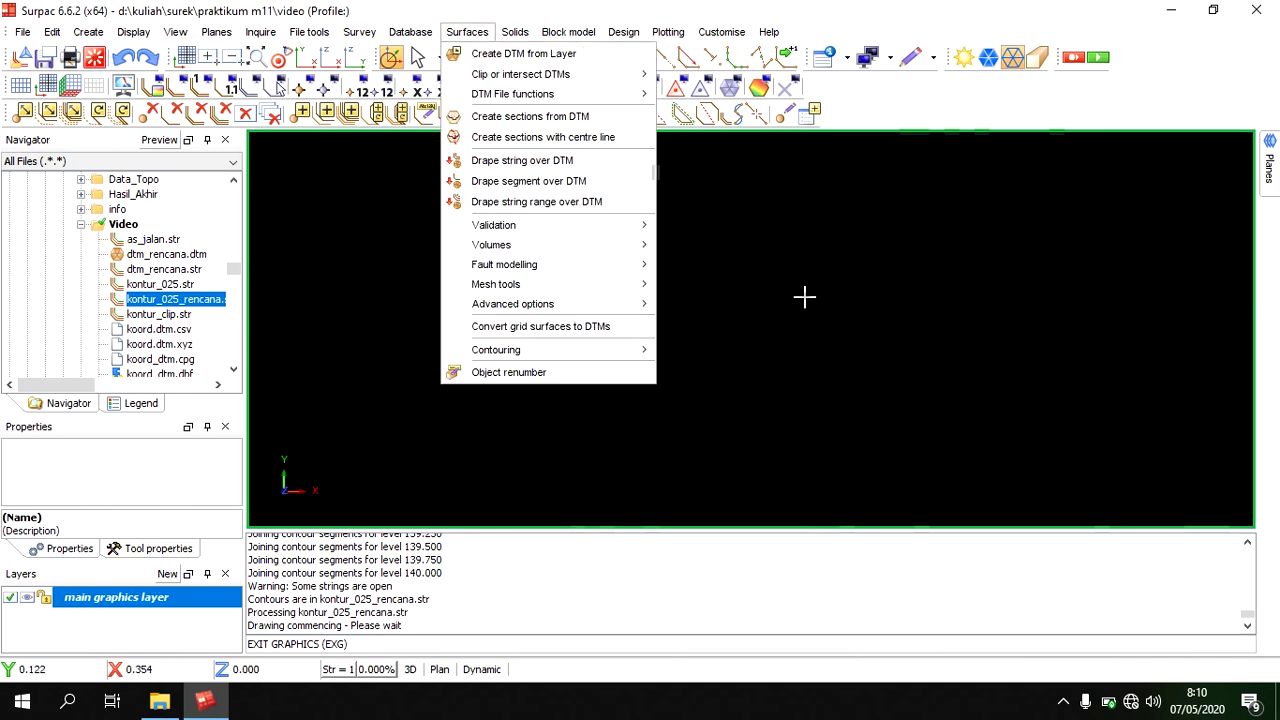
{"action": "mouse_move", "coordinate": [610, 245]}
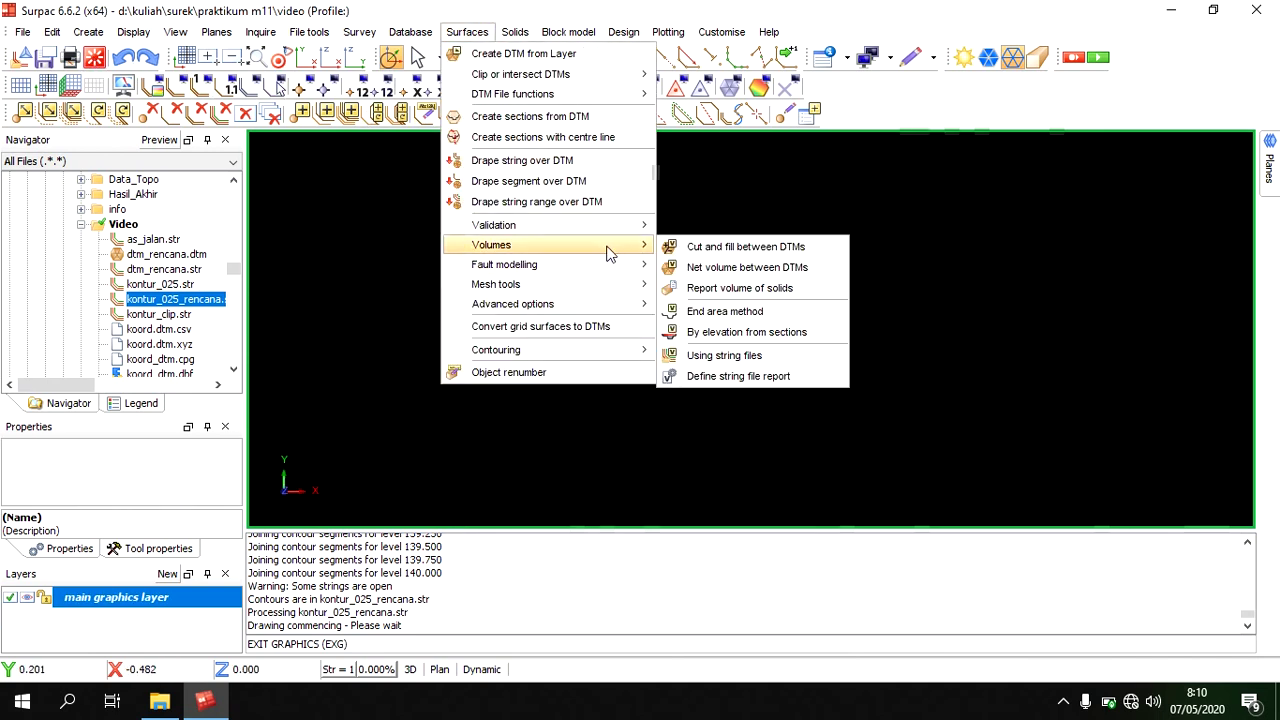
{"action": "left_click", "coordinate": [757, 248]}
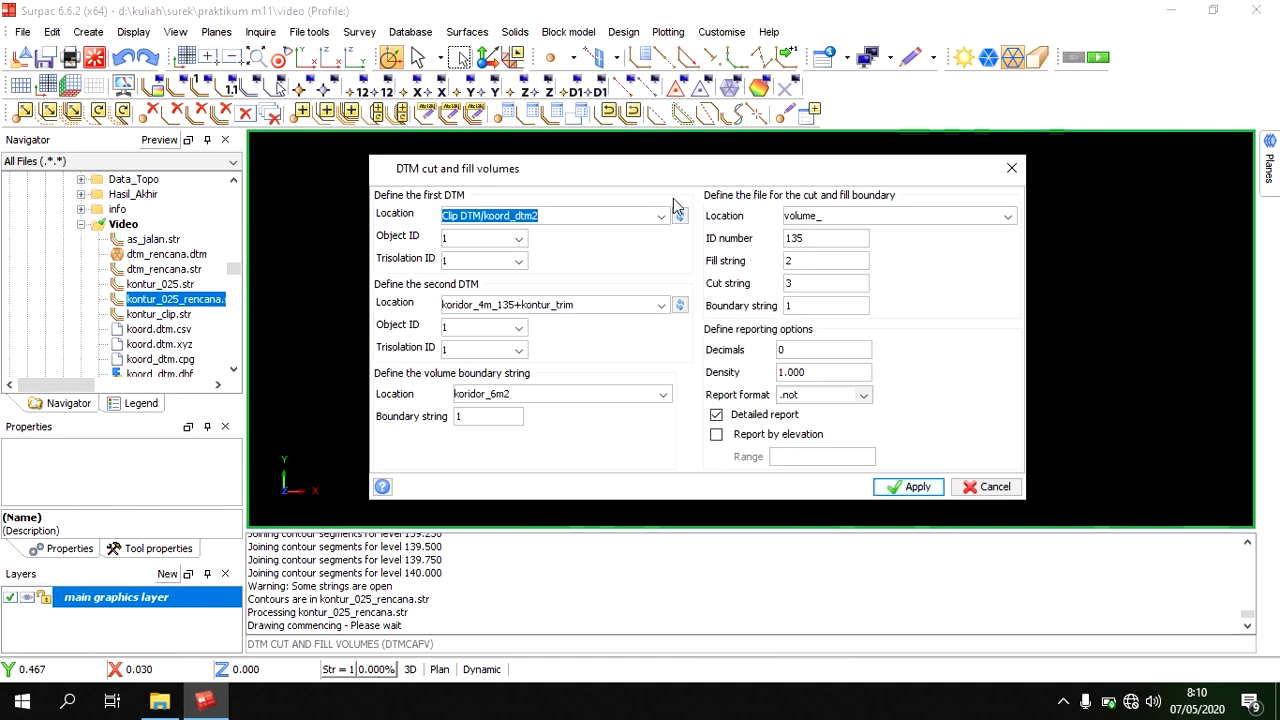
{"action": "left_click", "coordinate": [680, 216]}
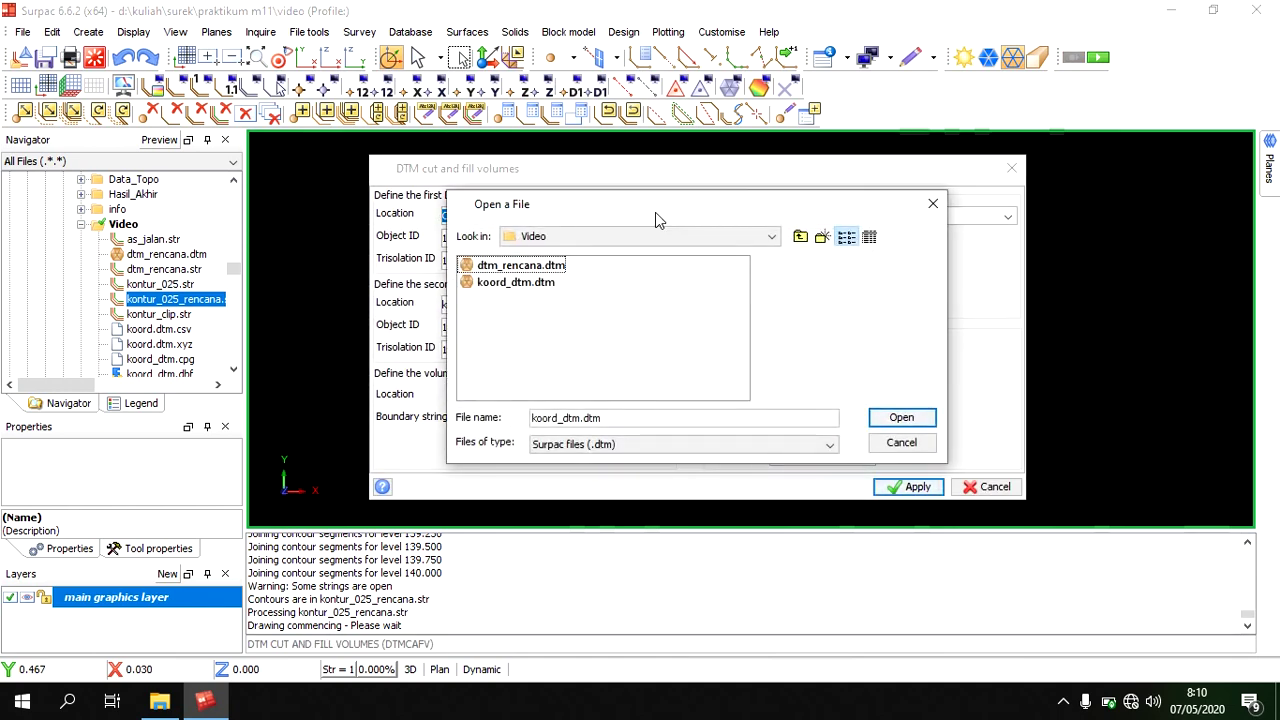
{"action": "left_click", "coordinate": [552, 282]}
{"action": "left_click", "coordinate": [903, 417]}
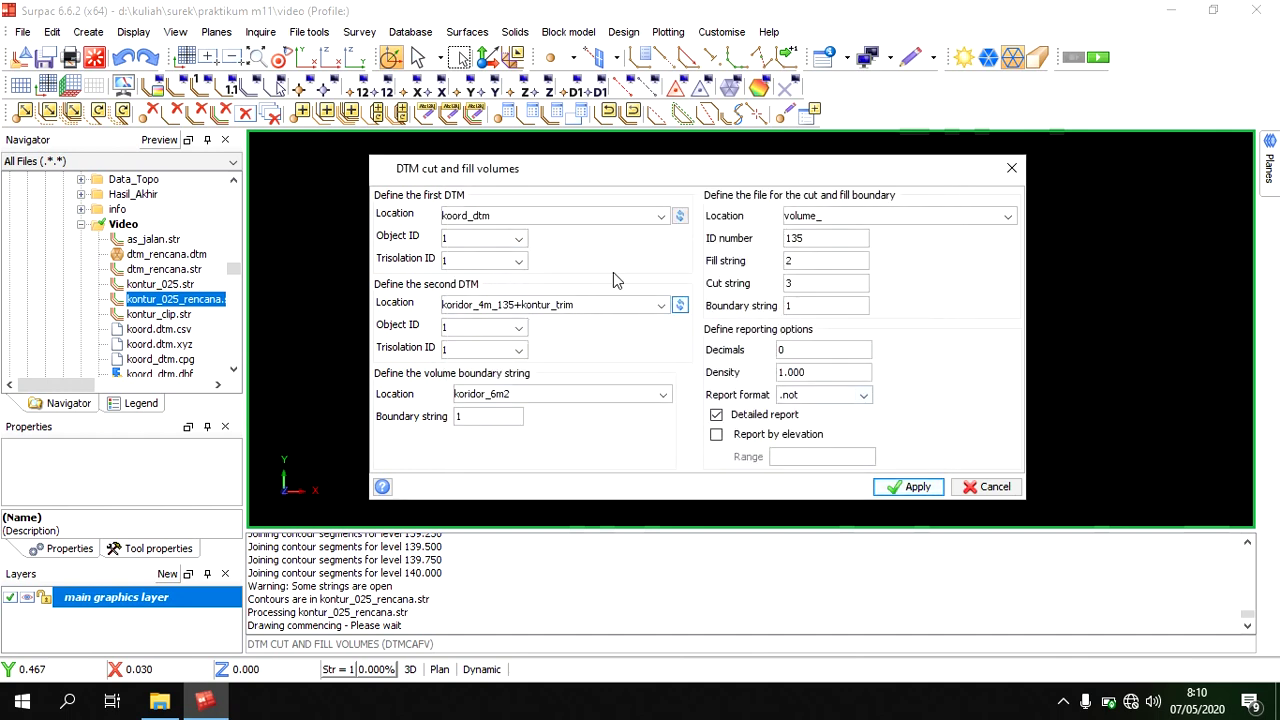
Set dtm_rencana.dtm as the second DTM and koridor_6m.str as the volume boundary string file.
{"action": "left_click", "coordinate": [679, 305]}
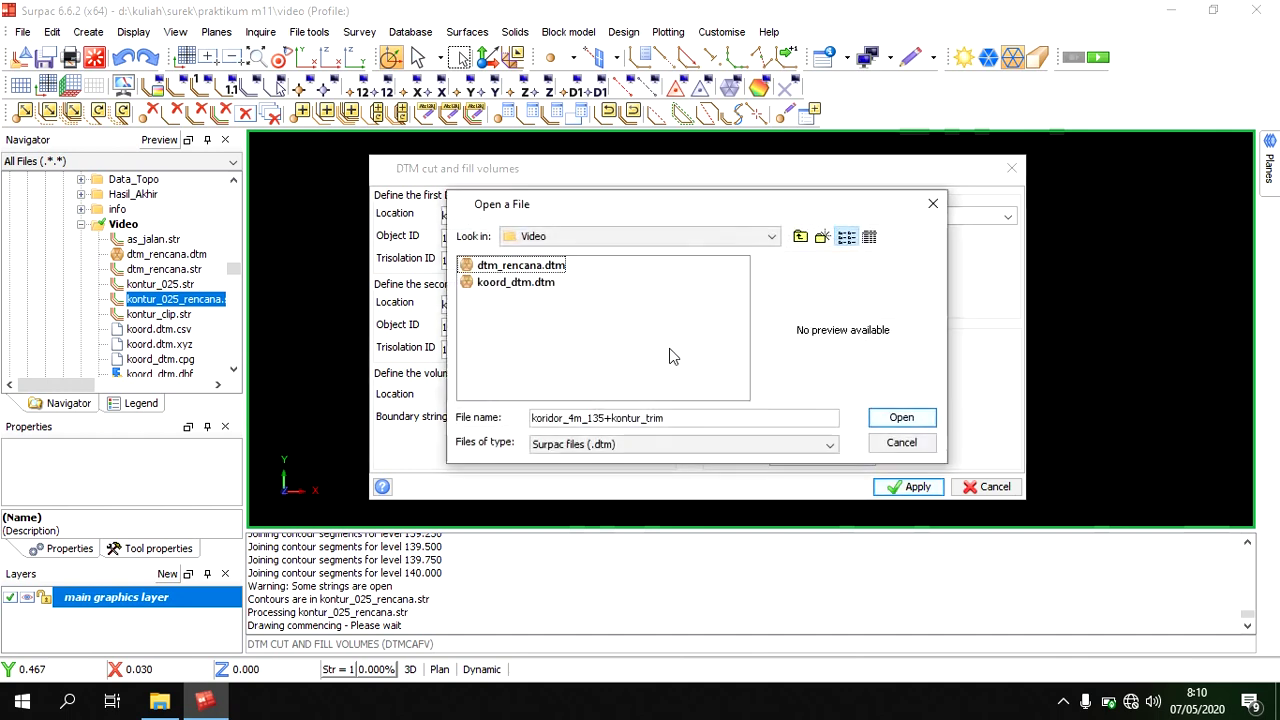
{"action": "left_click", "coordinate": [545, 266]}
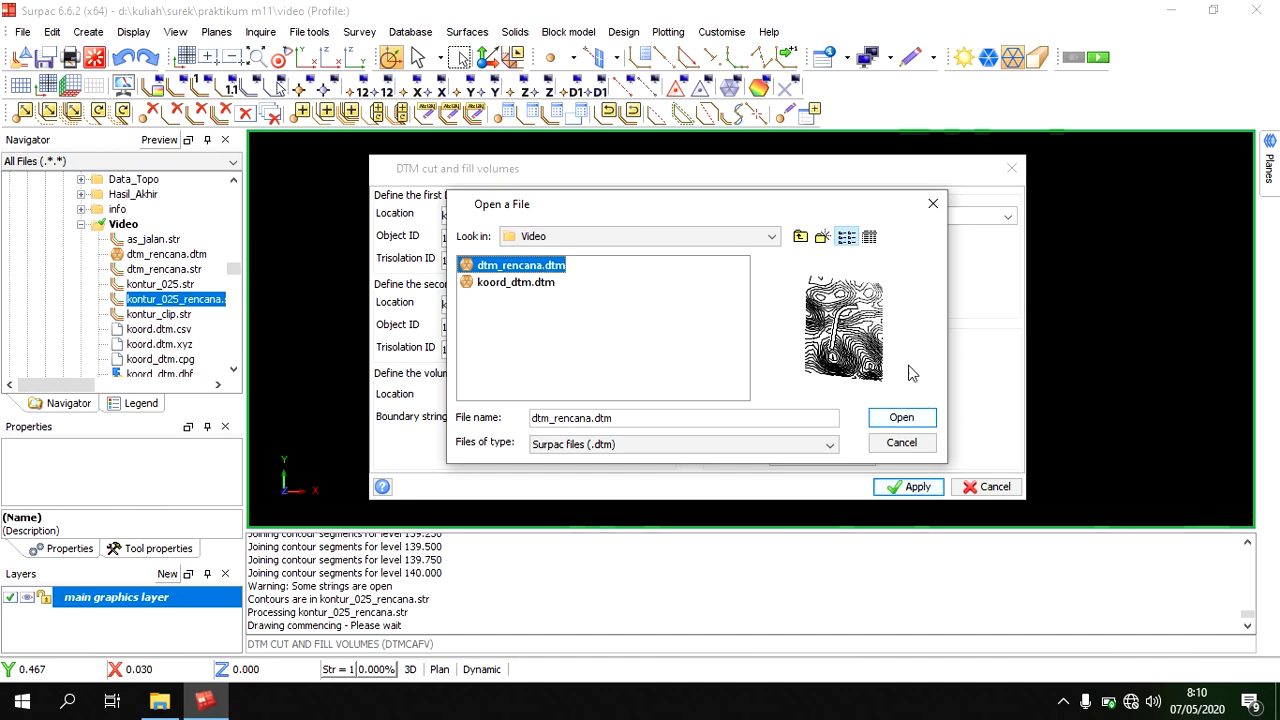
{"action": "left_click", "coordinate": [895, 419]}
{"action": "left_click", "coordinate": [669, 398]}
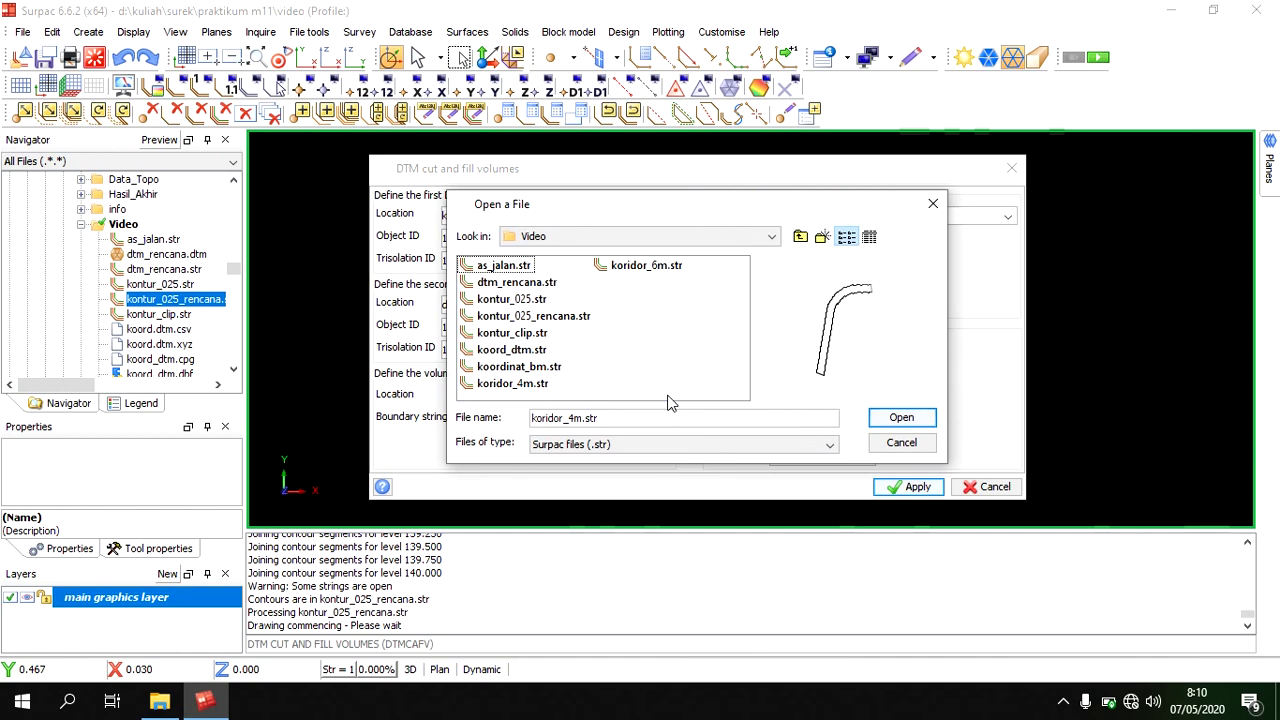
{"action": "left_click", "coordinate": [690, 268]}
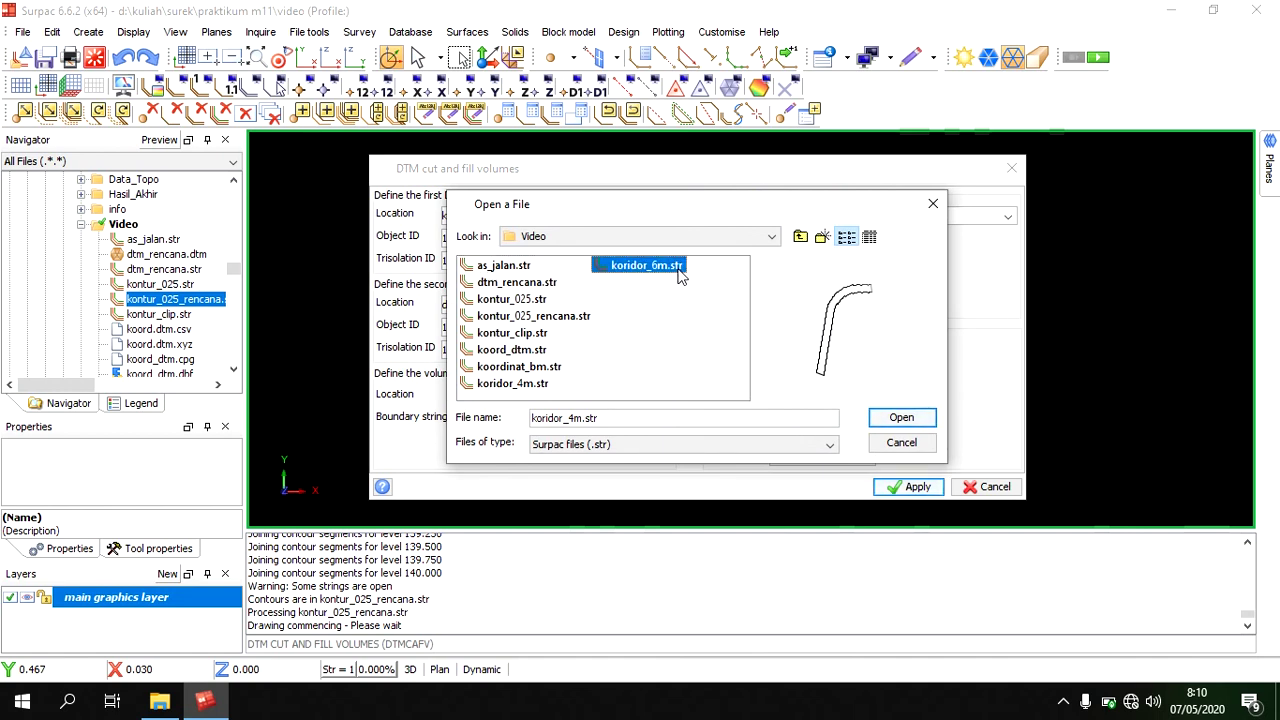
{"action": "left_click", "coordinate": [902, 416]}
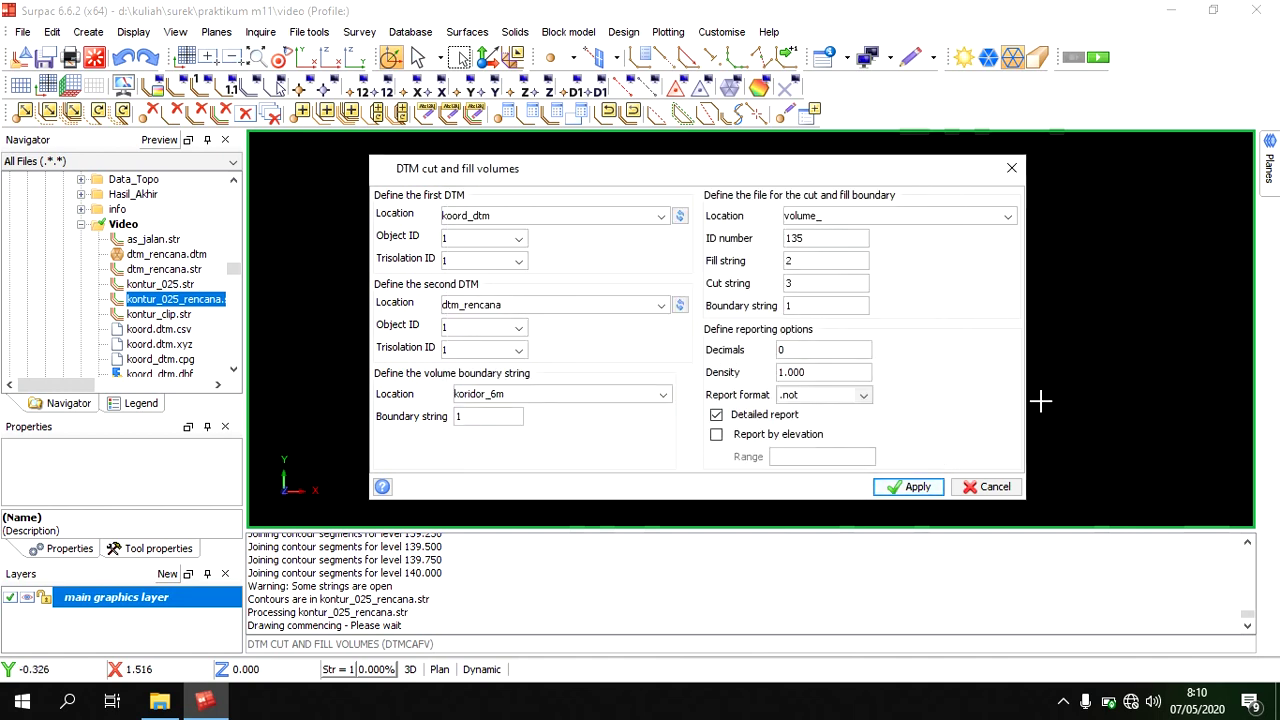
Name the cut-and-fill boundary output volume_140 and run the volume calculation with a detailed .not report.
{"action": "left_click", "coordinate": [1008, 216]}
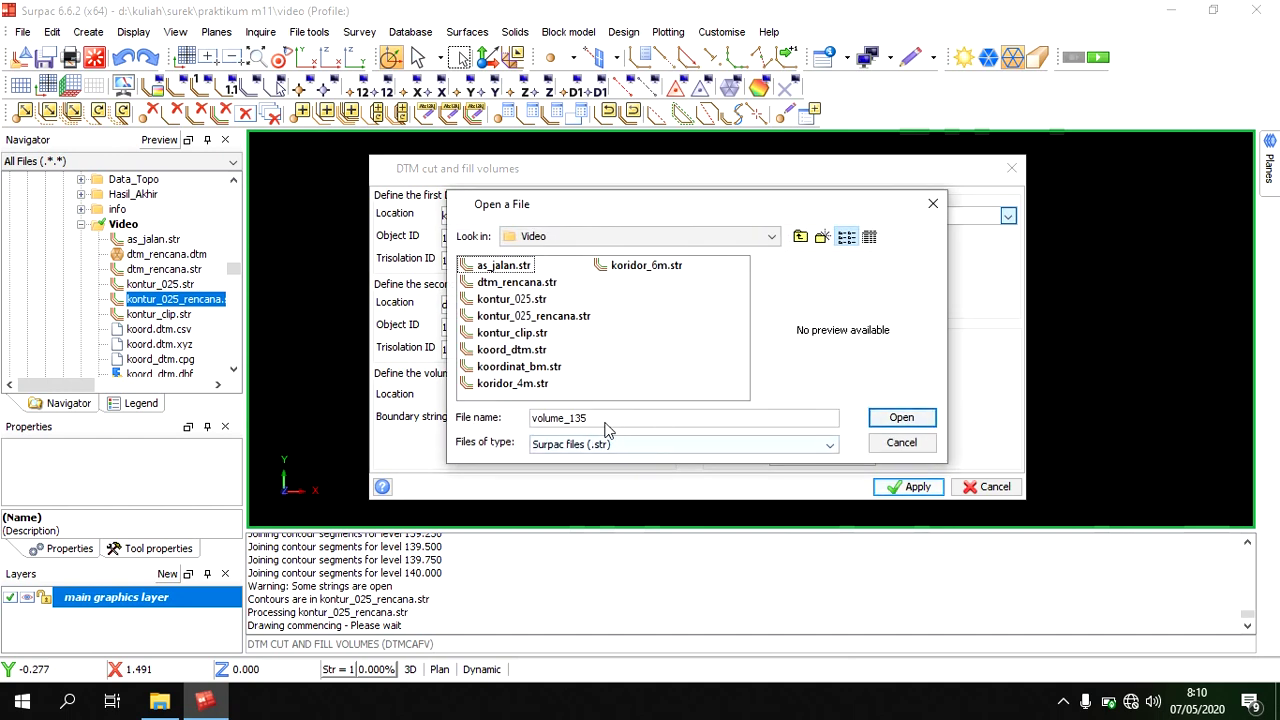
{"action": "left_click_drag", "start_coordinate": [601, 421], "coordinate": [577, 421]}
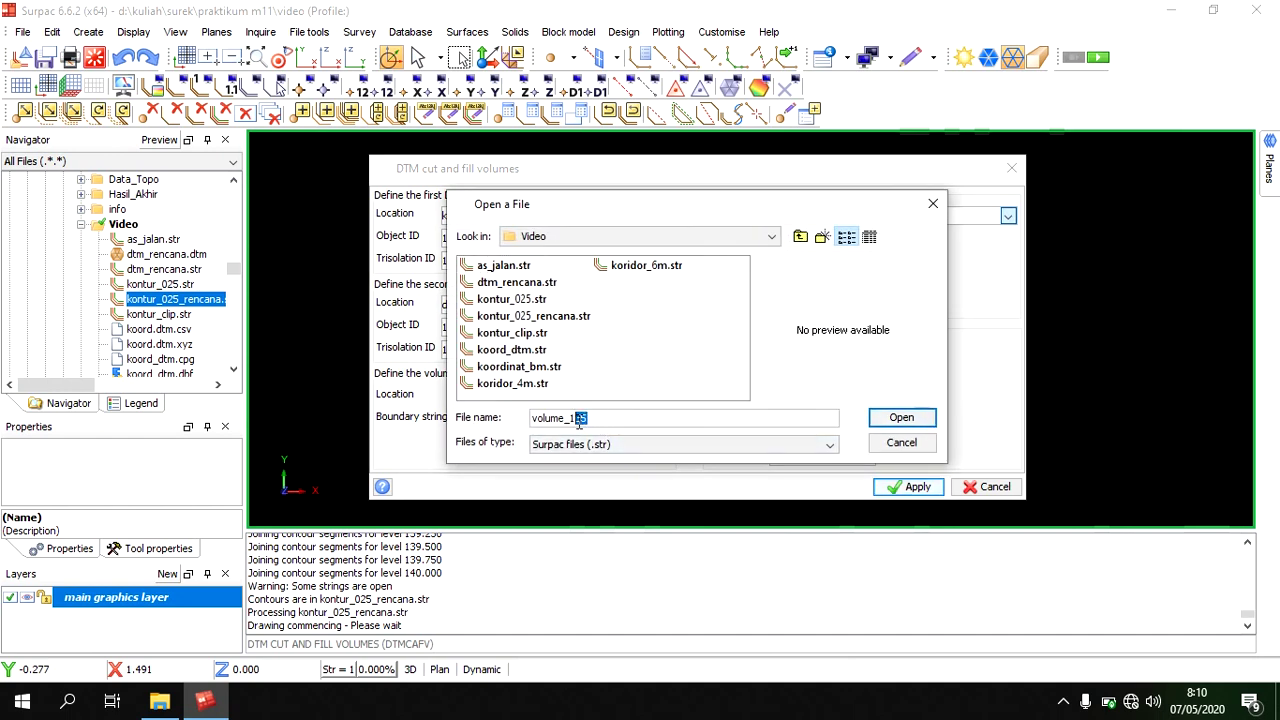
{"action": "type", "text": "40"}
{"action": "left_click", "coordinate": [898, 418]}
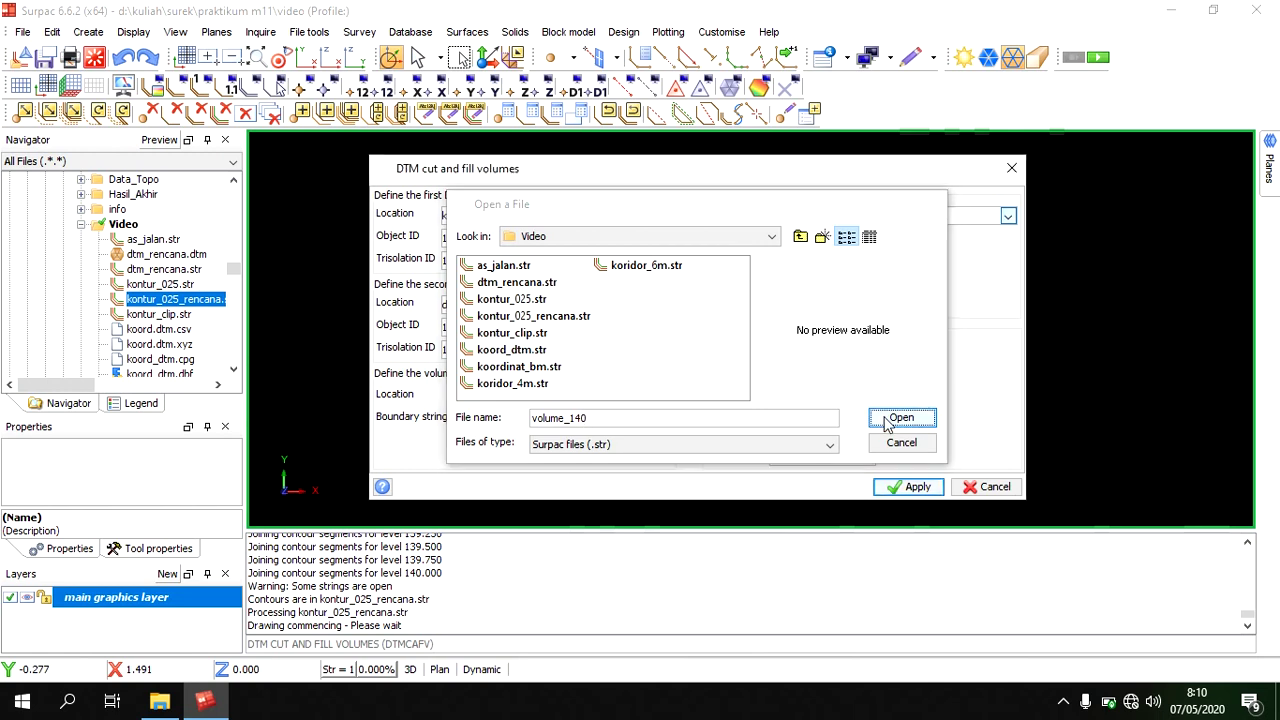
{"action": "left_click", "coordinate": [912, 486]}
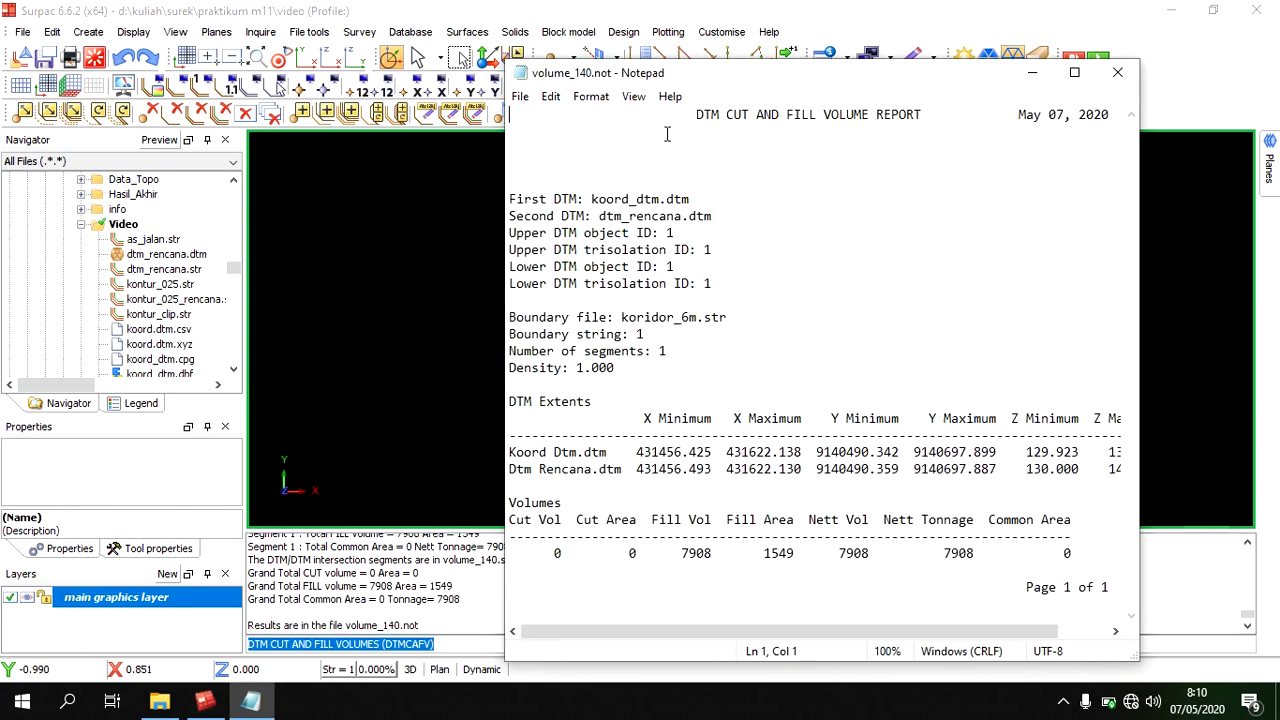
Move the volume report aside and load dtm_rencana.dtm and koord_dtm.dtm together into the graphics.
{"action": "left_click_drag", "start_coordinate": [765, 90], "coordinate": [553, 52]}
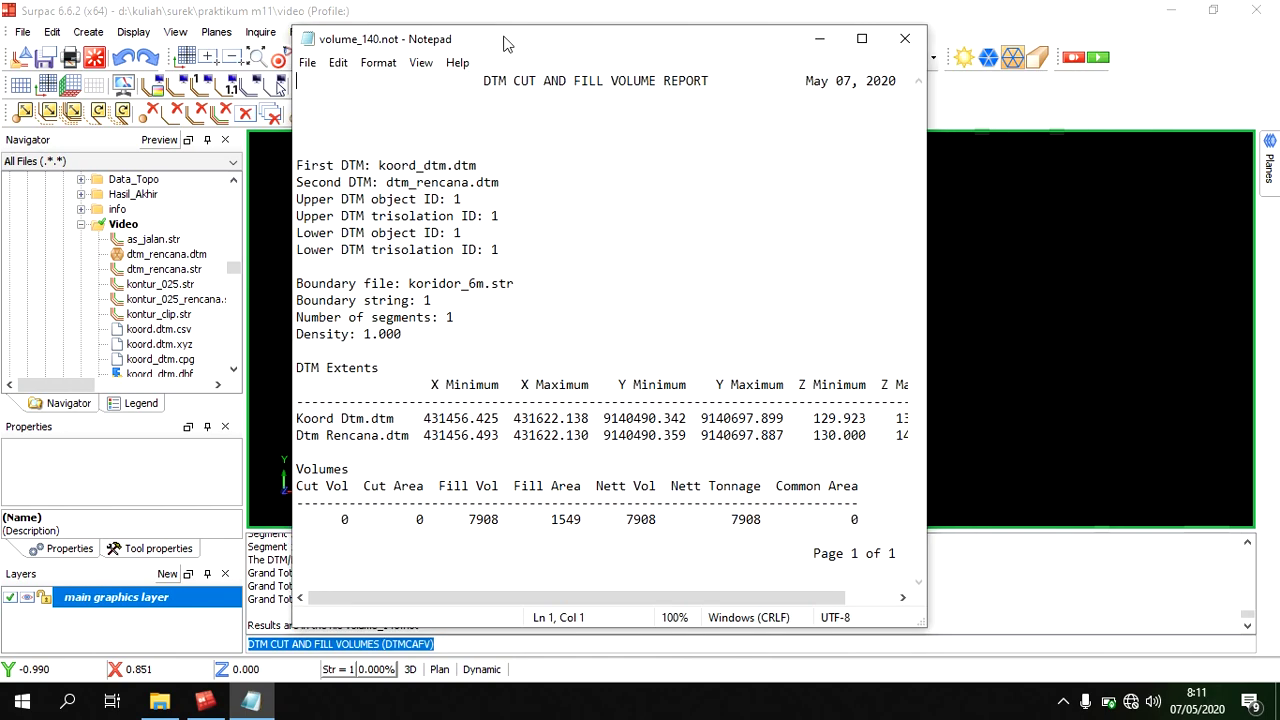
{"action": "left_click_drag", "start_coordinate": [505, 44], "coordinate": [904, 44]}
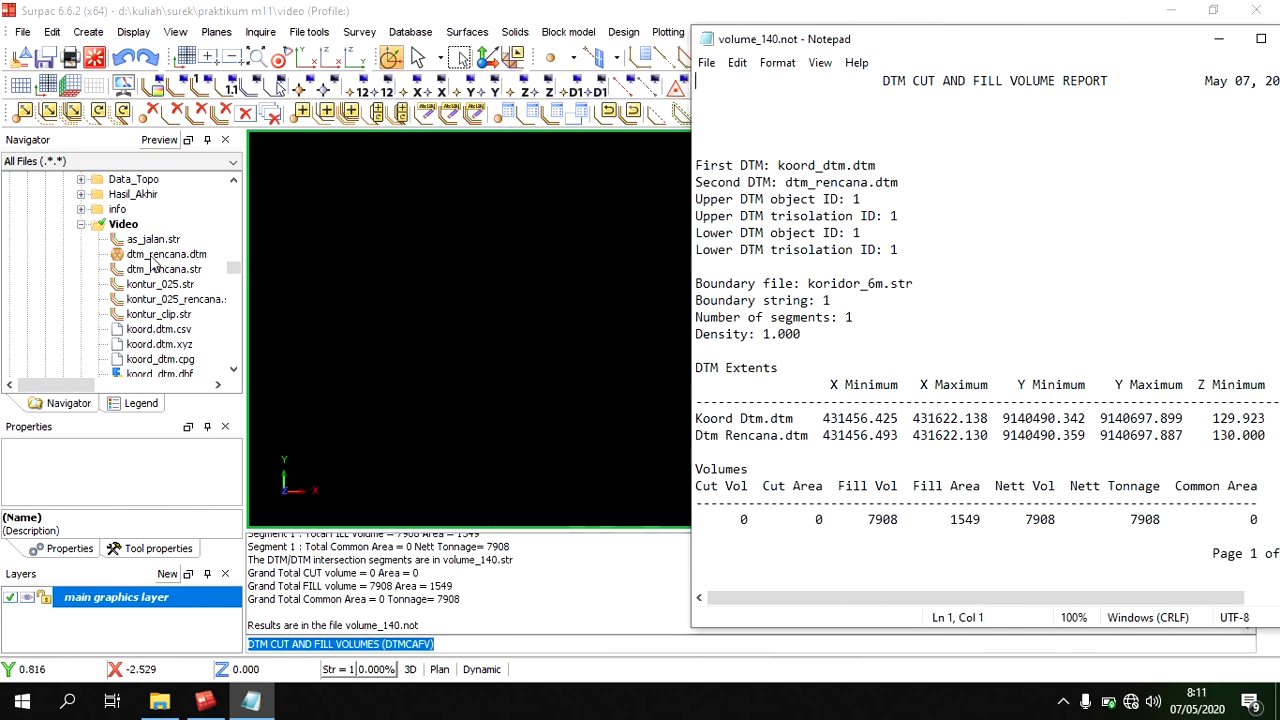
{"action": "scroll", "coordinate": [152, 265], "scroll_direction": "up", "scroll_amount": 1}
{"action": "left_click_drag", "start_coordinate": [168, 303], "coordinate": [266, 363]}
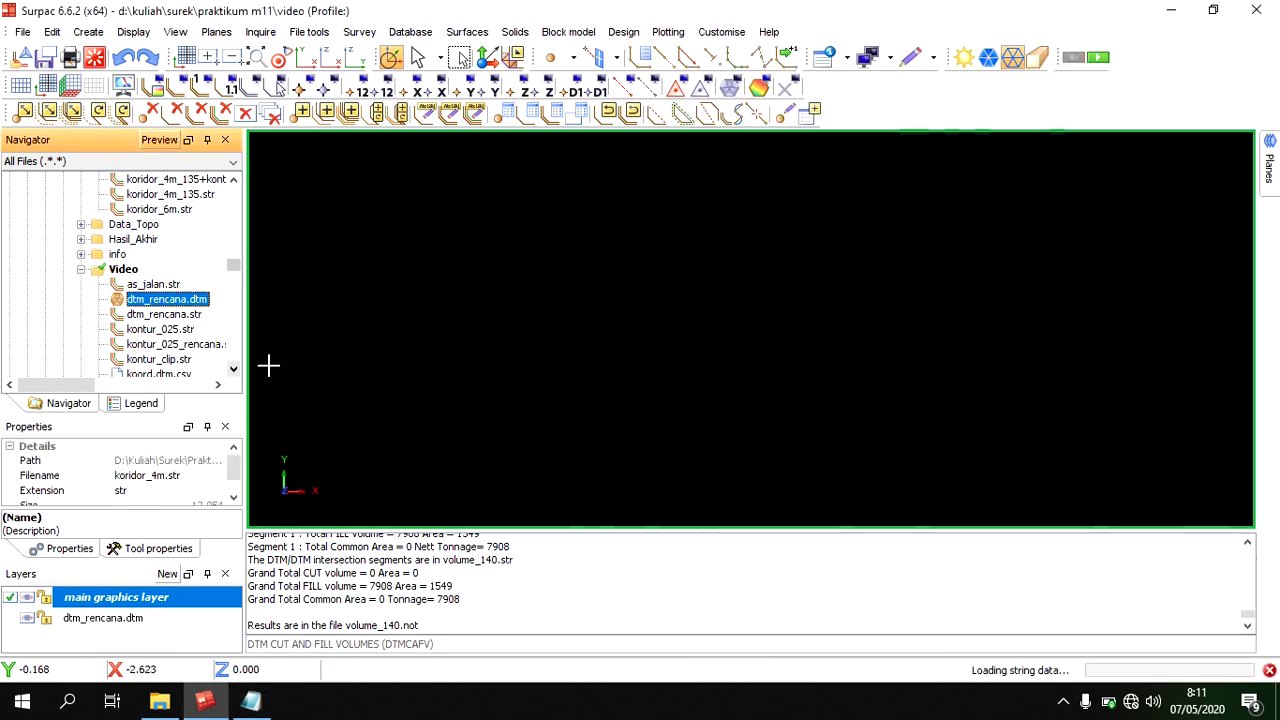
{"action": "scroll", "coordinate": [115, 316], "scroll_direction": "down", "scroll_amount": 3}
{"action": "left_click_drag", "start_coordinate": [152, 306], "coordinate": [737, 380]}
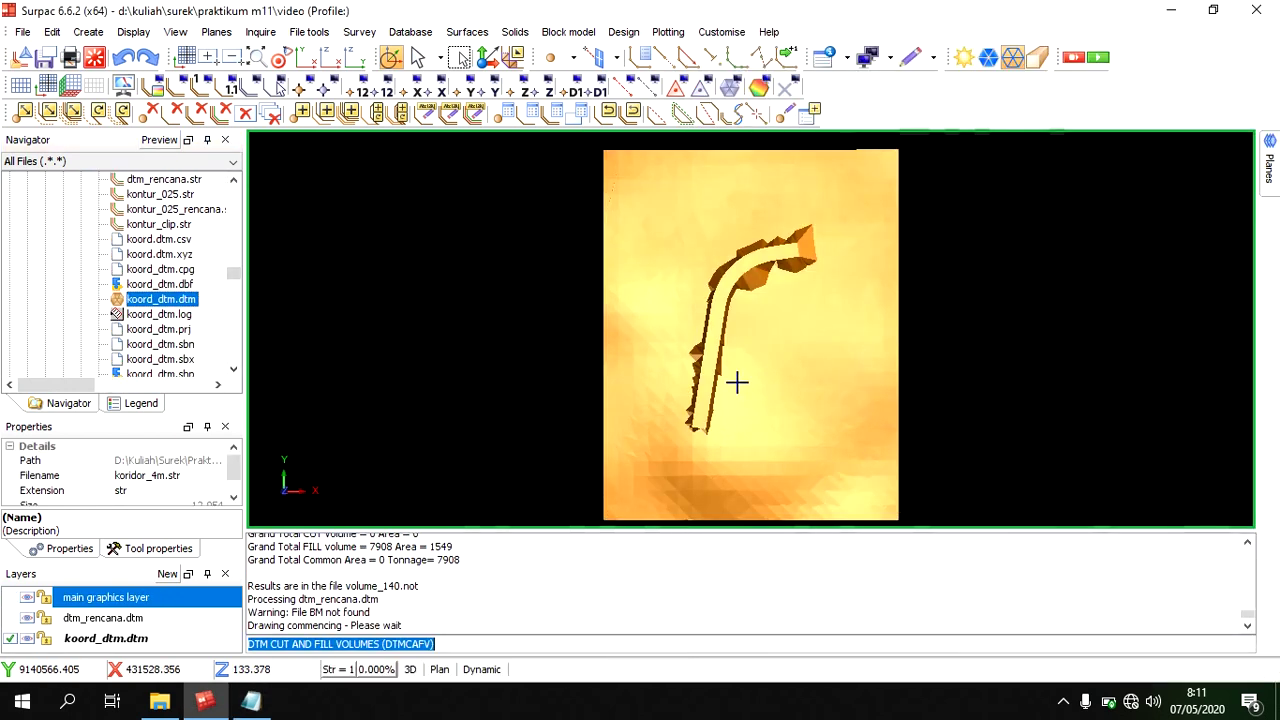
{"action": "scroll", "coordinate": [200, 328], "scroll_direction": "up", "scroll_amount": 1}
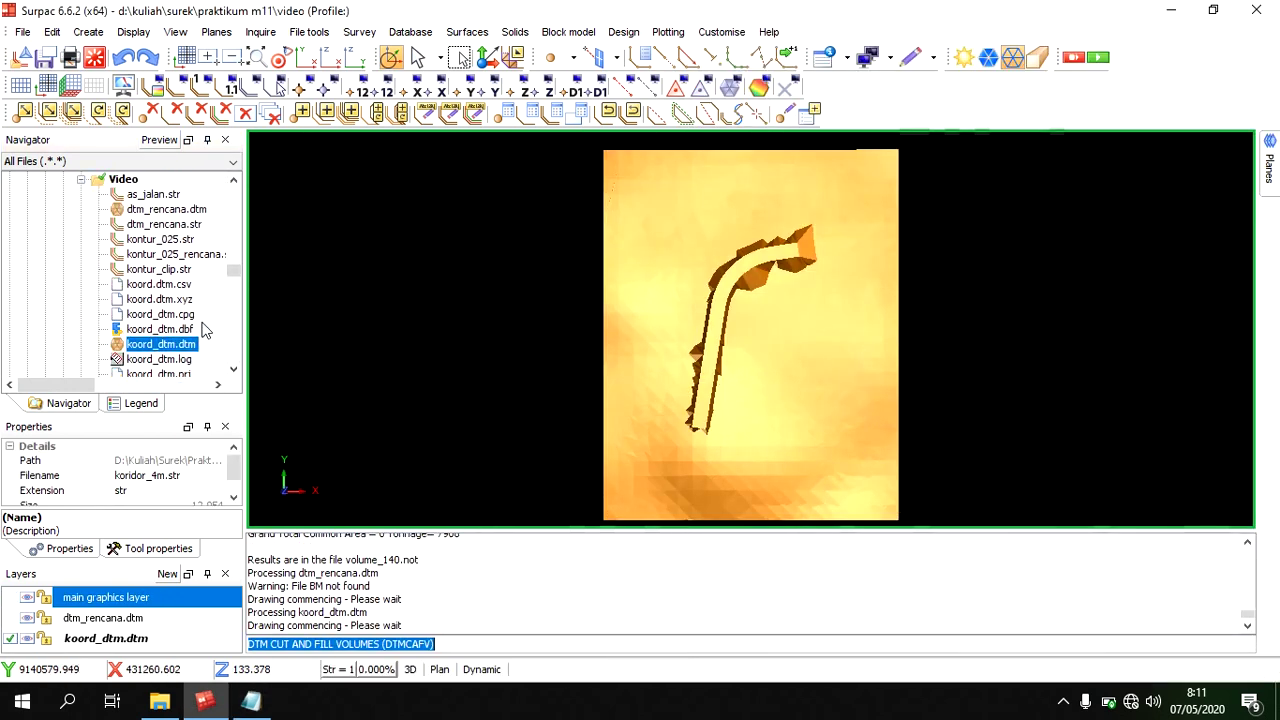
Switch the koord_dtm.dtm and dtm_rencana.dtm layers off and on to compare the terrain with the road design.
{"action": "middle_click_drag", "start_coordinate": [708, 278], "coordinate": [737, 337]}
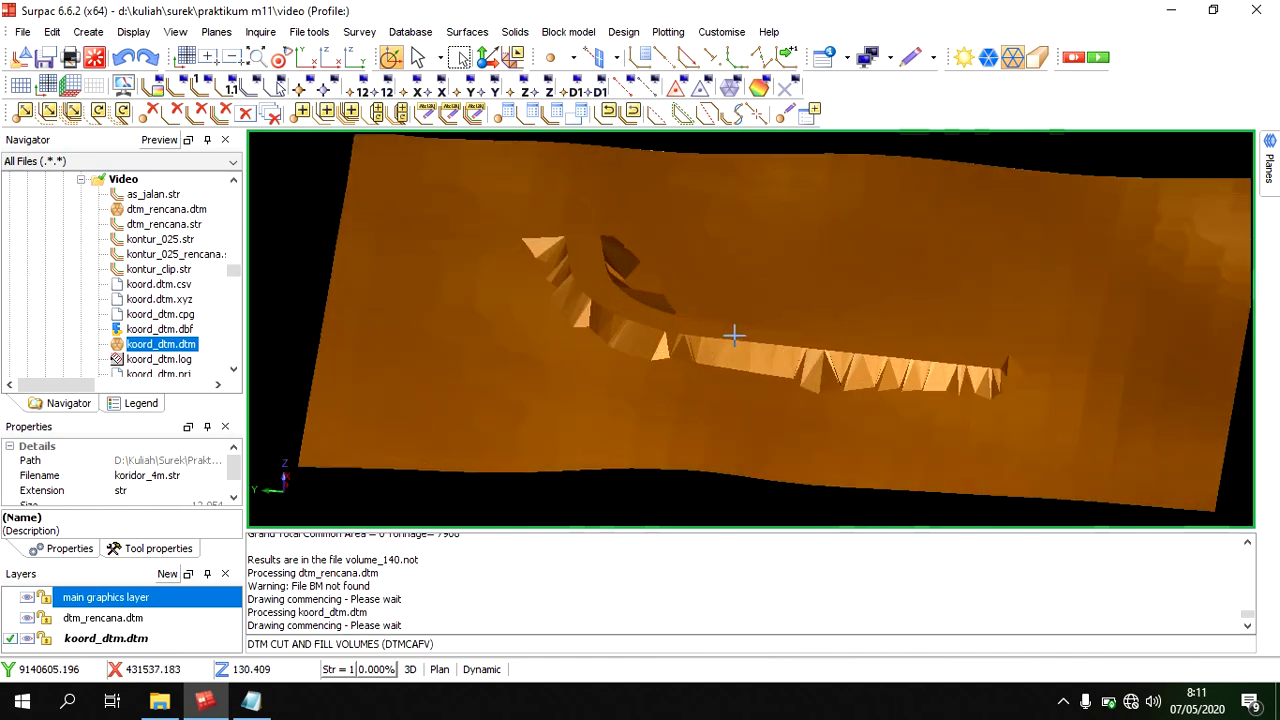
{"action": "left_click", "coordinate": [31, 640]}
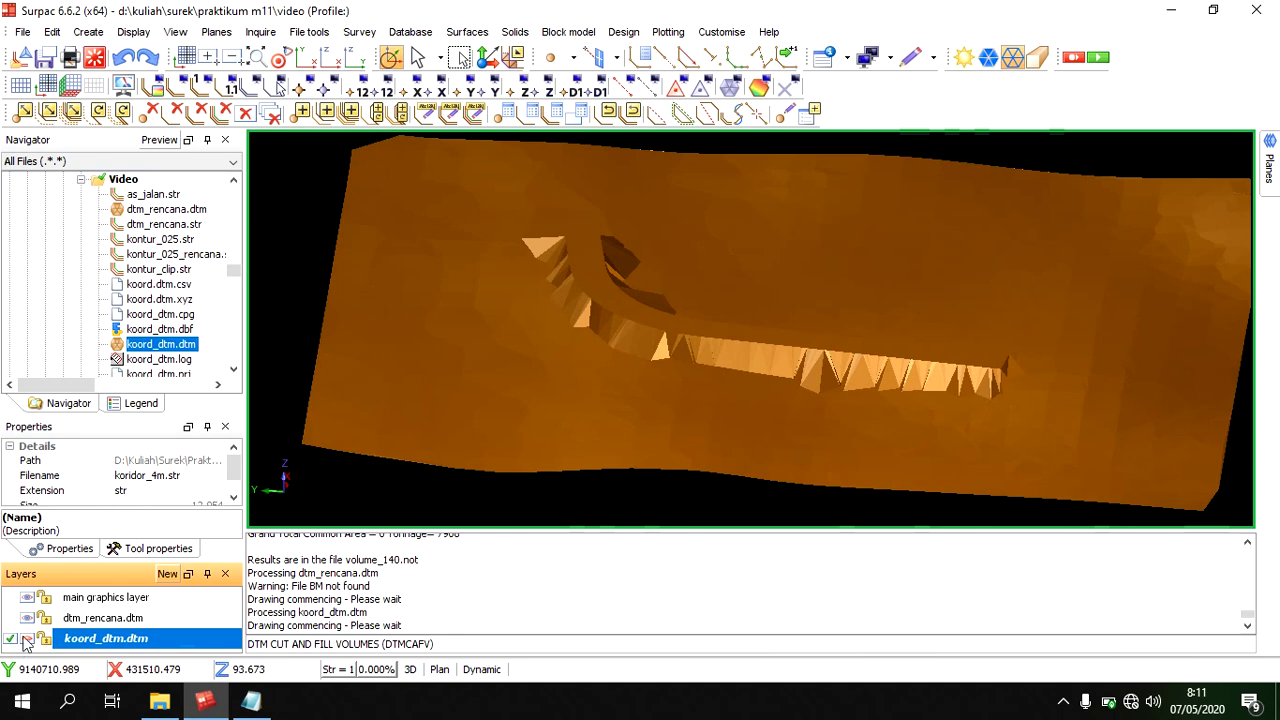
{"action": "left_click", "coordinate": [27, 618]}
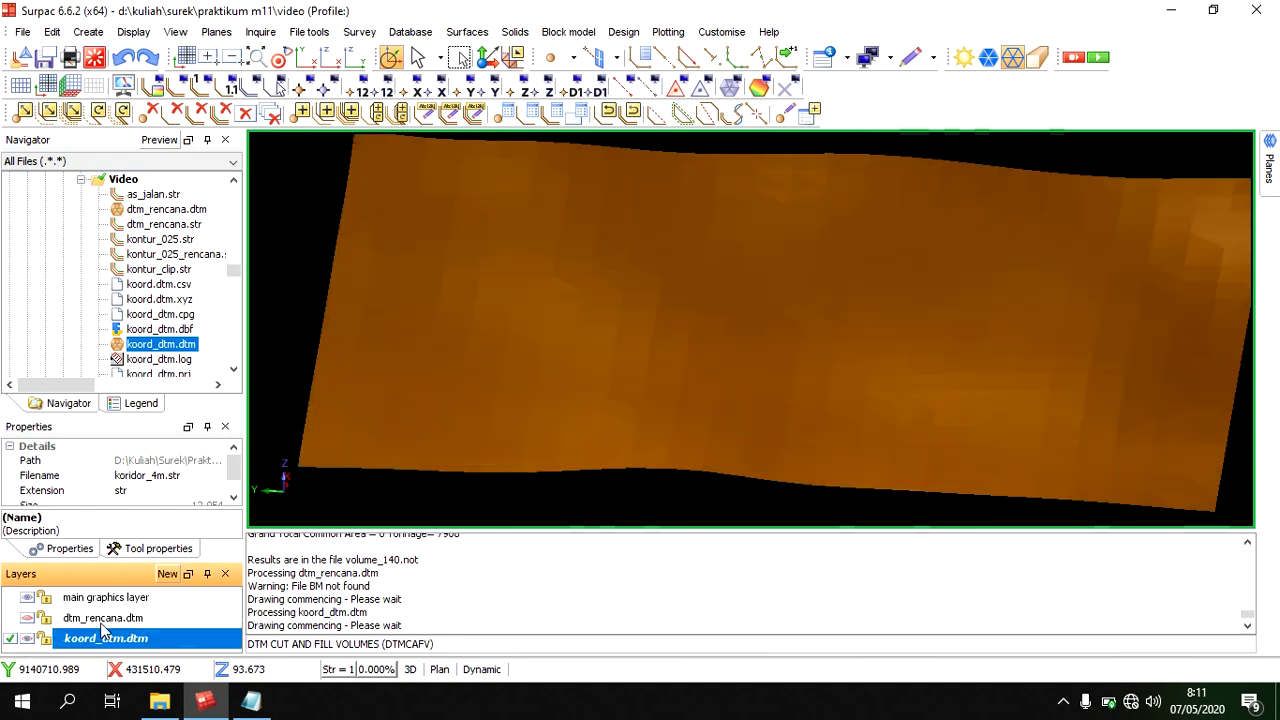
{"action": "scroll", "coordinate": [642, 371], "scroll_direction": "up", "scroll_amount": 3}
{"action": "scroll", "coordinate": [590, 358], "scroll_direction": "down", "scroll_amount": 3}
{"action": "scroll", "coordinate": [609, 360], "scroll_direction": "up", "scroll_amount": 3}
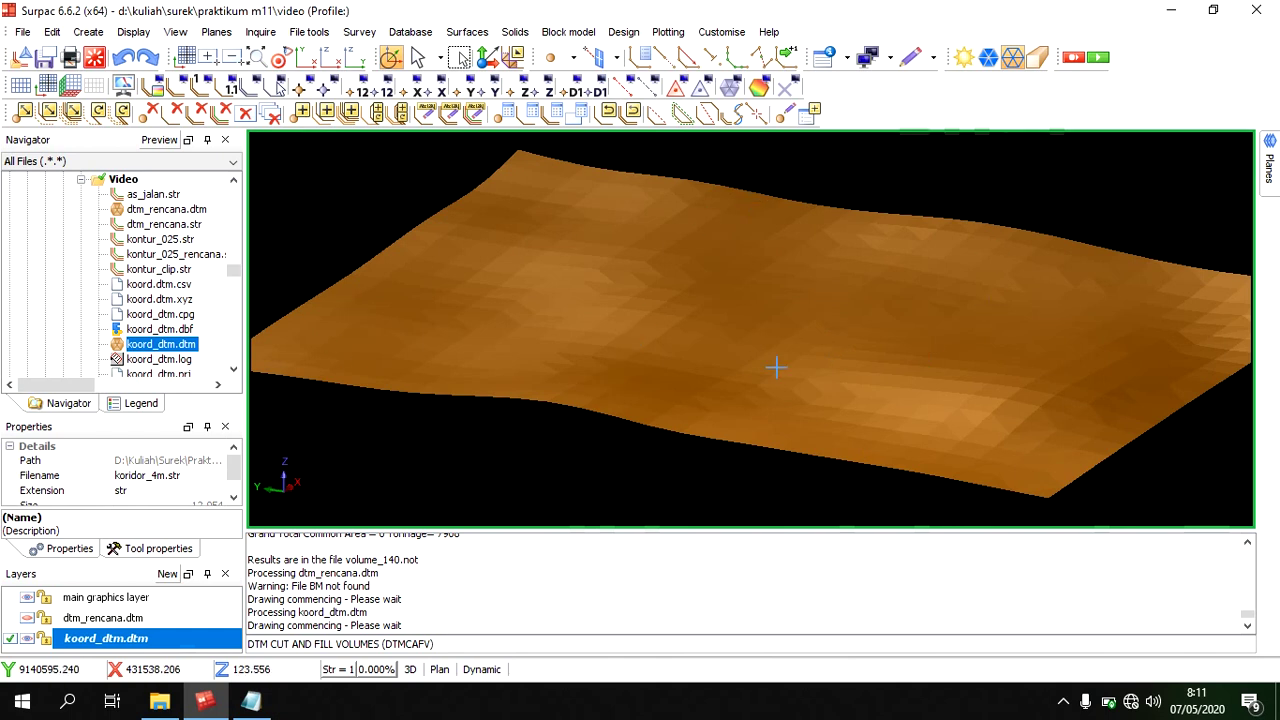
{"action": "left_click", "coordinate": [27, 619]}
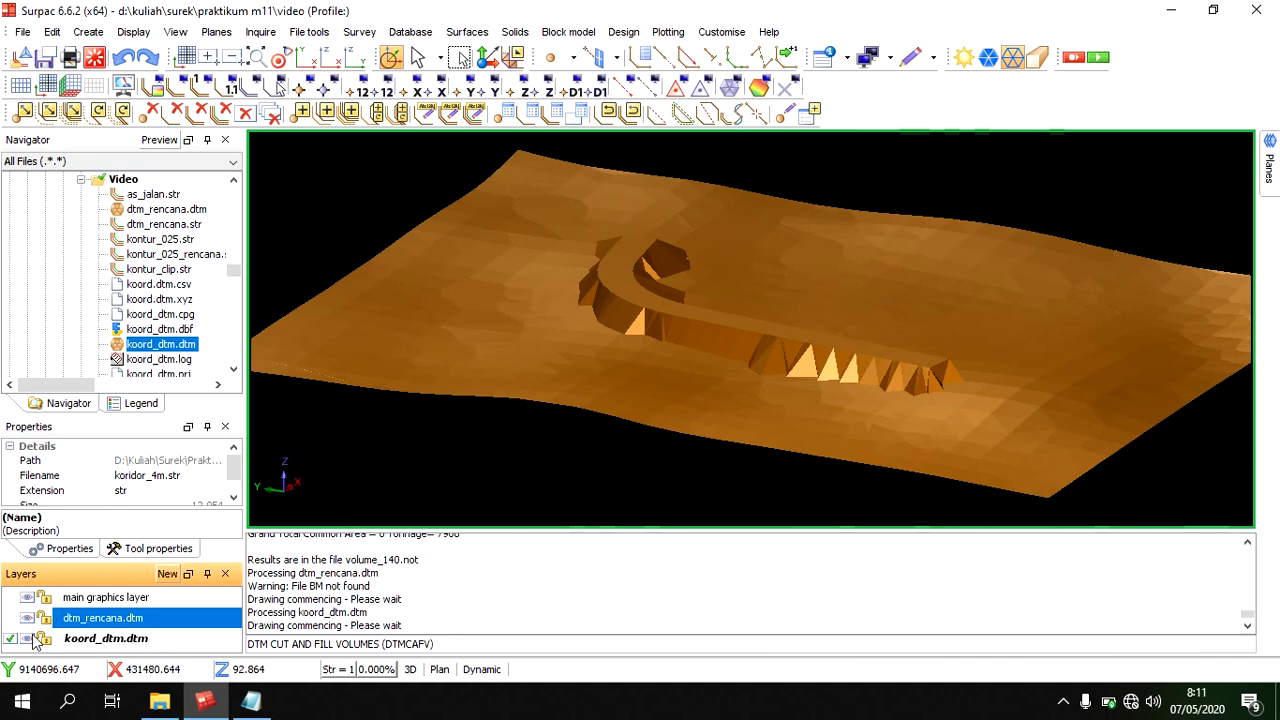
{"action": "left_click_drag", "start_coordinate": [886, 346], "coordinate": [804, 356]}
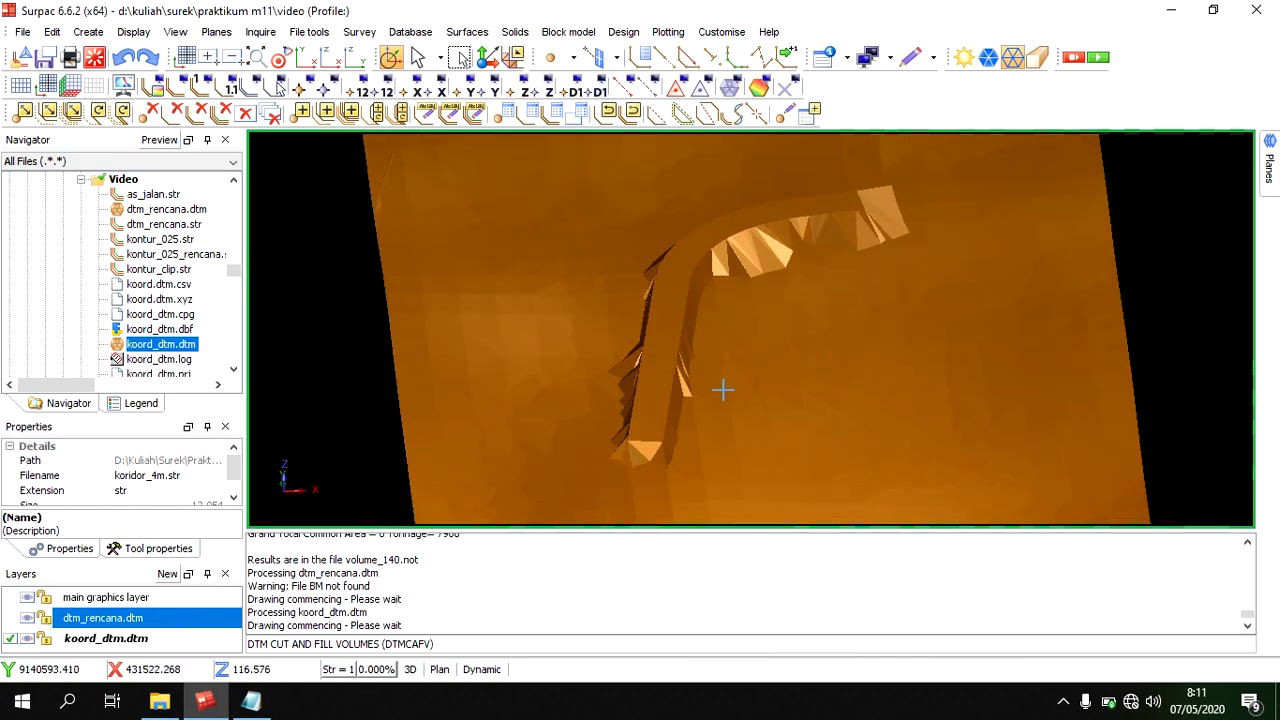
{"action": "left_click_drag", "start_coordinate": [603, 418], "coordinate": [689, 426]}
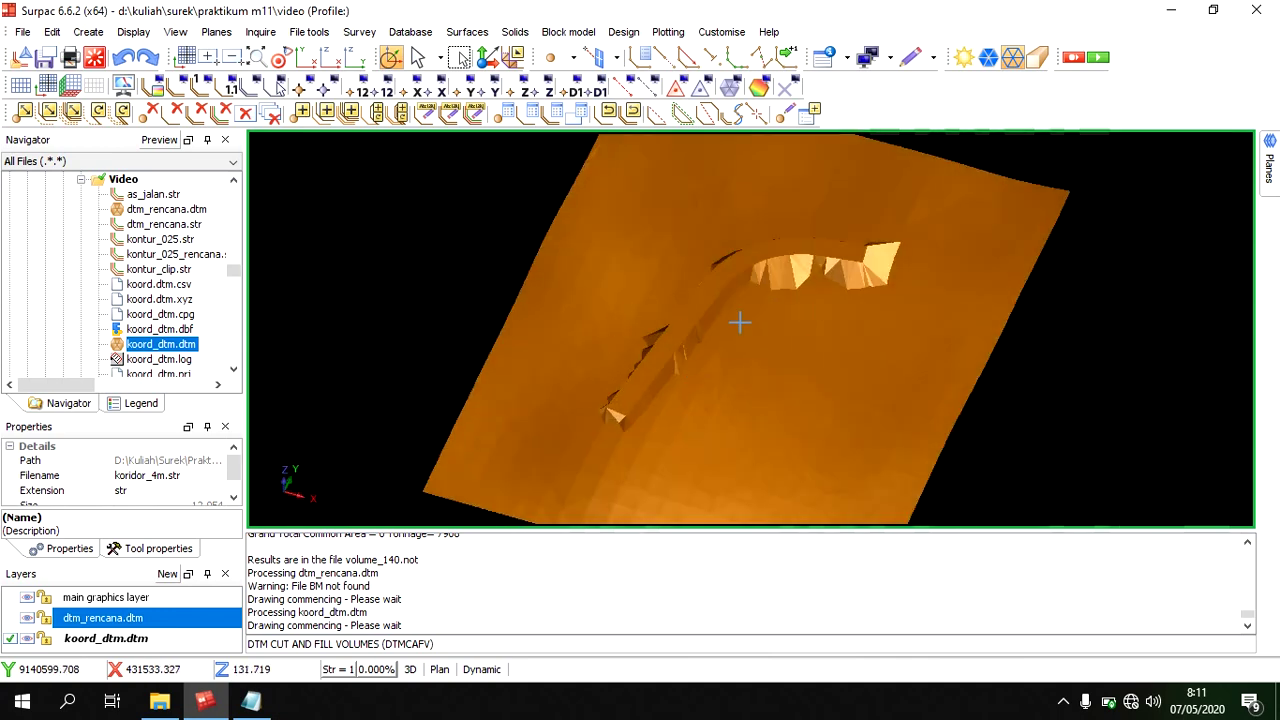
Review the fill volume and fill area in the volume_140.not report, and close the report.
{"action": "left_click", "coordinate": [251, 702]}
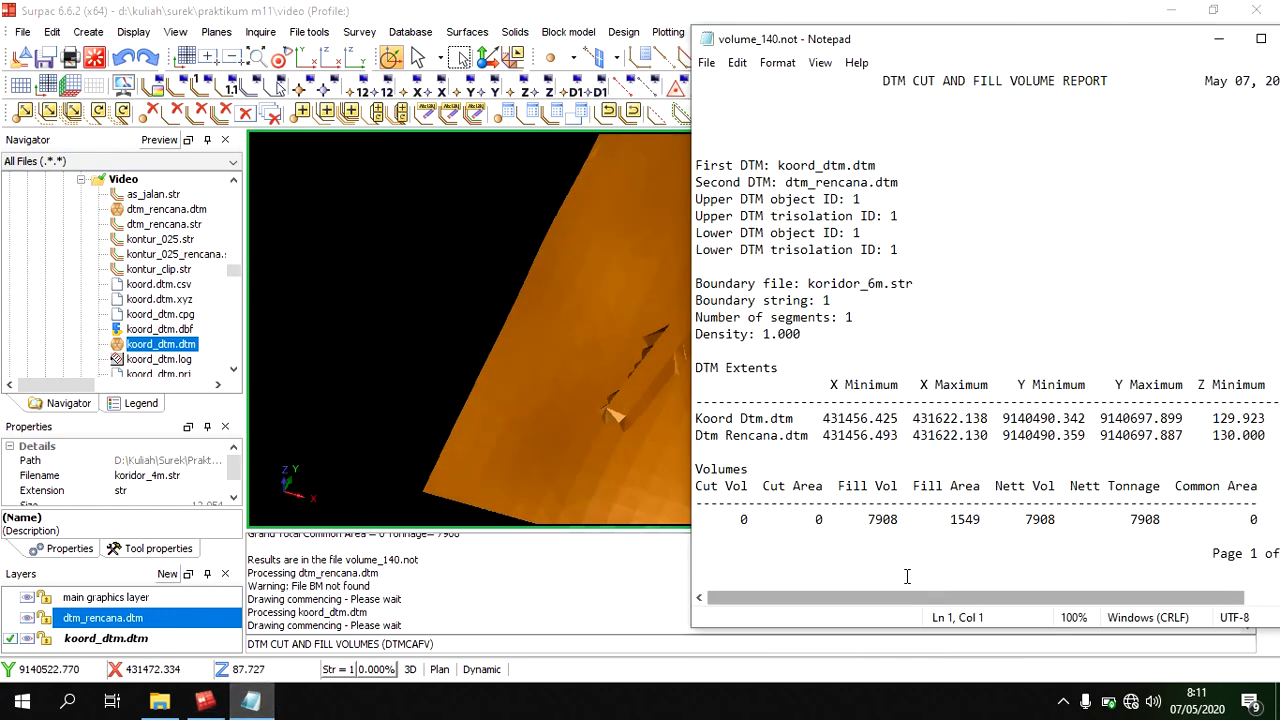
{"action": "left_click_drag", "start_coordinate": [869, 520], "coordinate": [907, 521]}
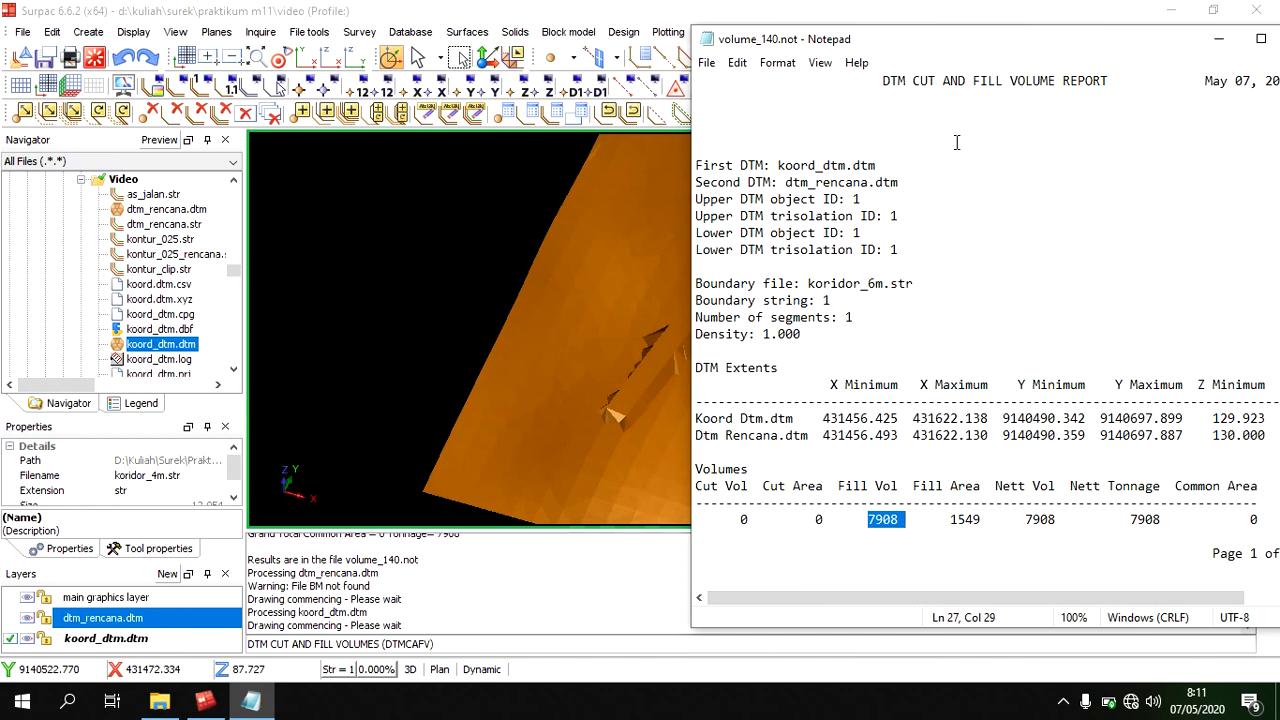
{"action": "left_click_drag", "start_coordinate": [981, 53], "coordinate": [914, 56]}
{"action": "left_click_drag", "start_coordinate": [882, 522], "coordinate": [914, 522]}
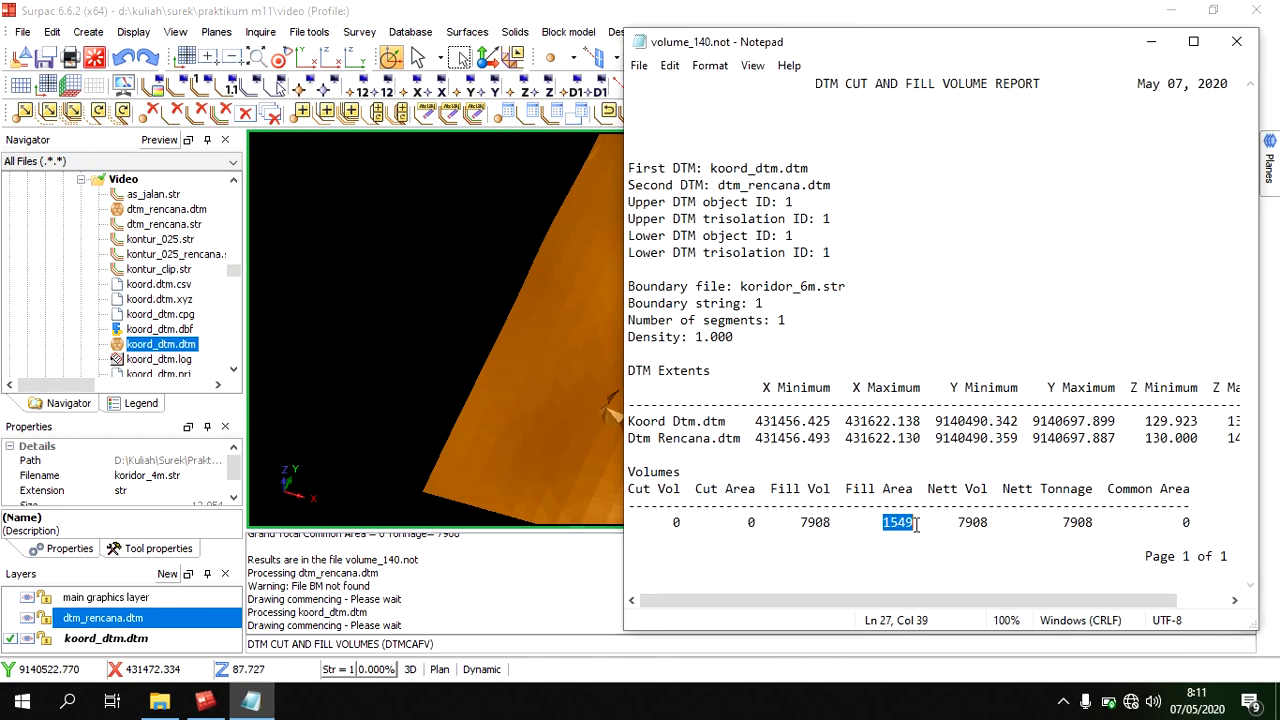
{"action": "mouse_move", "coordinate": [908, 603]}
{"action": "left_mouse_down"}
{"action": "mouse_move", "coordinate": [950, 603]}
{"action": "mouse_move", "coordinate": [905, 603]}
{"action": "left_mouse_up"}
{"action": "left_click", "coordinate": [1237, 41]}
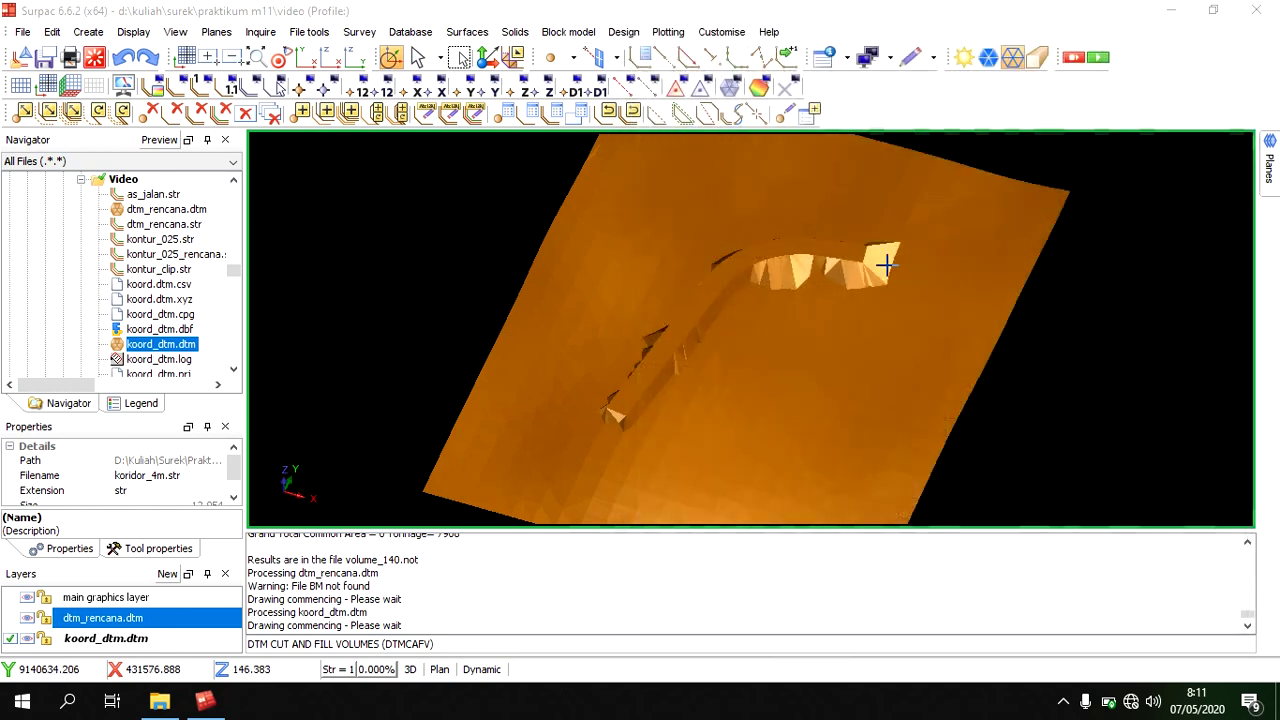
Hide the dtm_rencana.dtm layer to view the original terrain alone, and show it again.
{"action": "scroll", "coordinate": [895, 265], "scroll_direction": "up", "scroll_amount": 3}
{"action": "scroll", "coordinate": [906, 279], "scroll_direction": "down", "scroll_amount": 3}
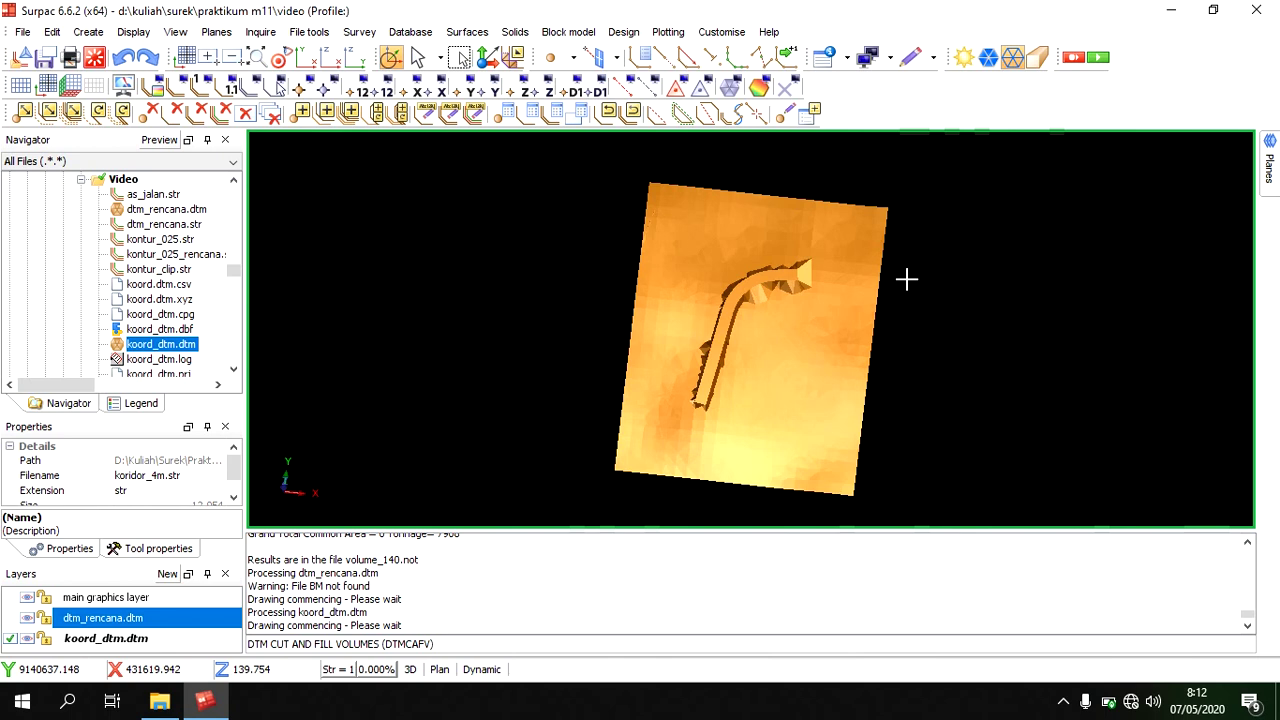
{"action": "left_click", "coordinate": [27, 618]}
{"action": "middle_click_drag", "start_coordinate": [731, 407], "coordinate": [740, 380]}
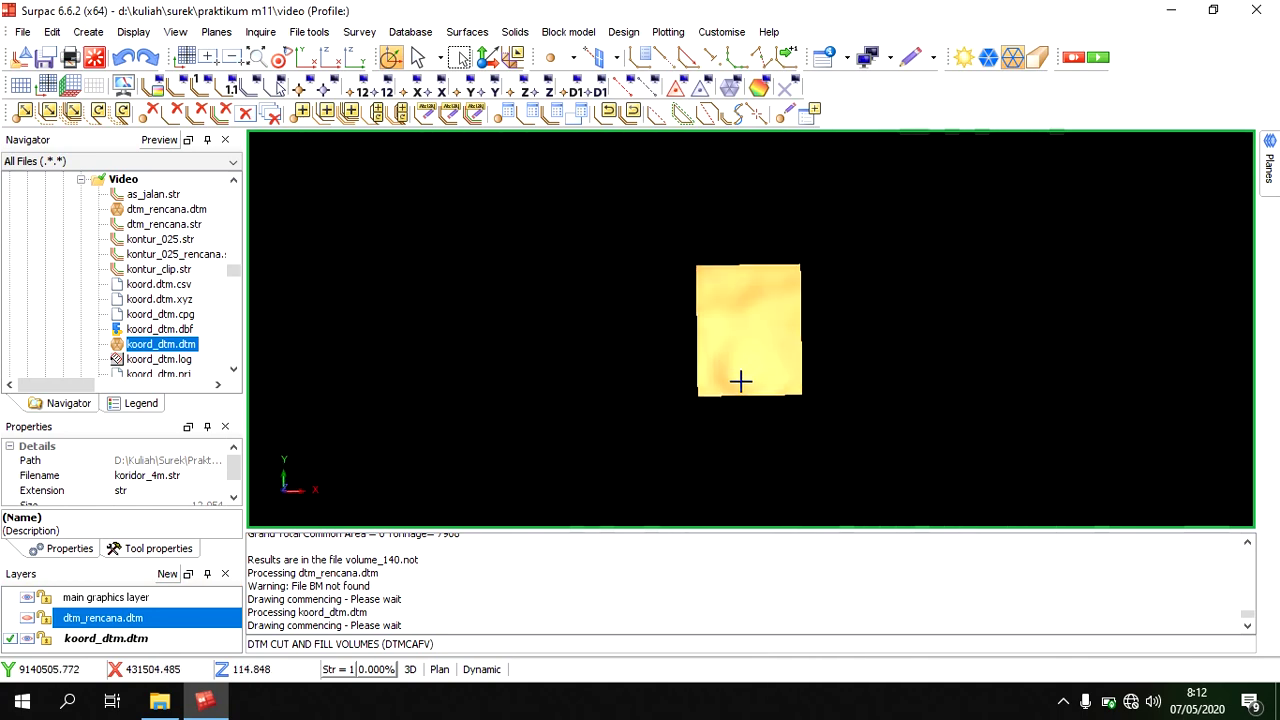
{"action": "left_click", "coordinate": [28, 618]}
Examine the road surface and its side slopes against the surrounding terrain from several angles and distances.
{"action": "scroll", "coordinate": [770, 312], "scroll_direction": "up", "scroll_amount": 5}
{"action": "middle_click_drag", "start_coordinate": [743, 306], "coordinate": [779, 330]}
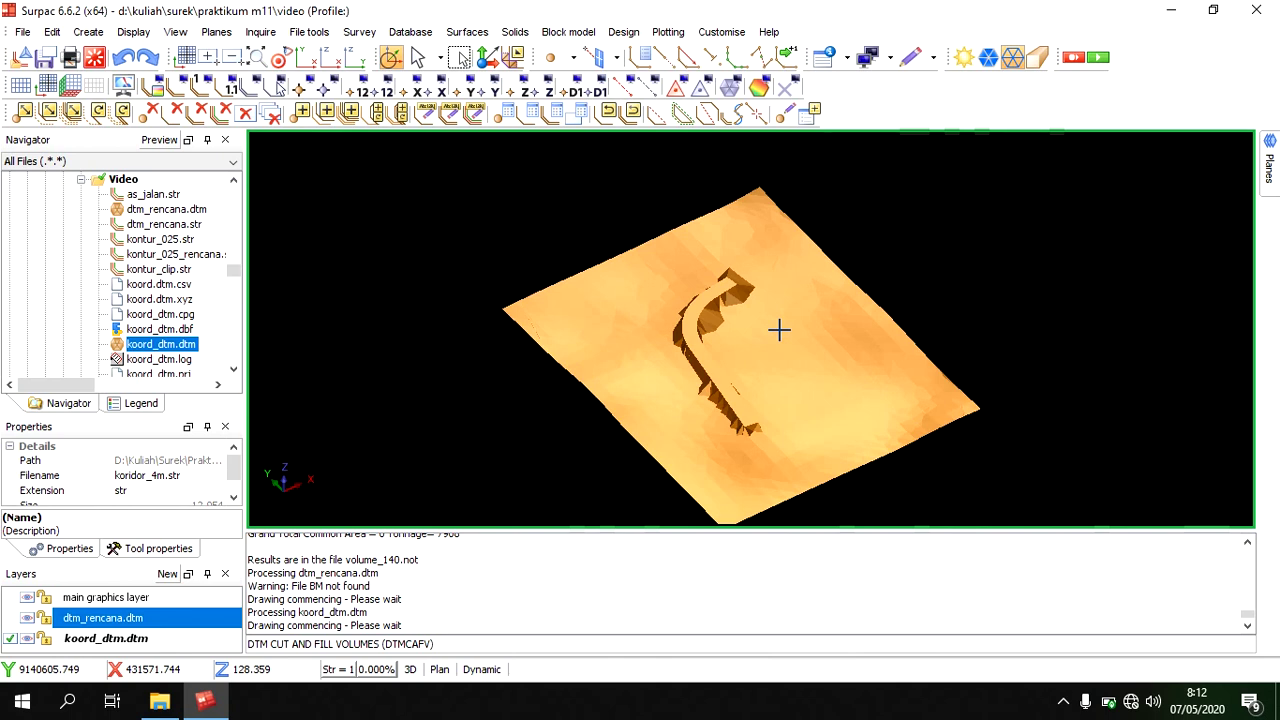
{"action": "middle_click_drag", "start_coordinate": [763, 334], "coordinate": [722, 292]}
{"action": "scroll", "coordinate": [722, 292], "scroll_direction": "up", "scroll_amount": 4}
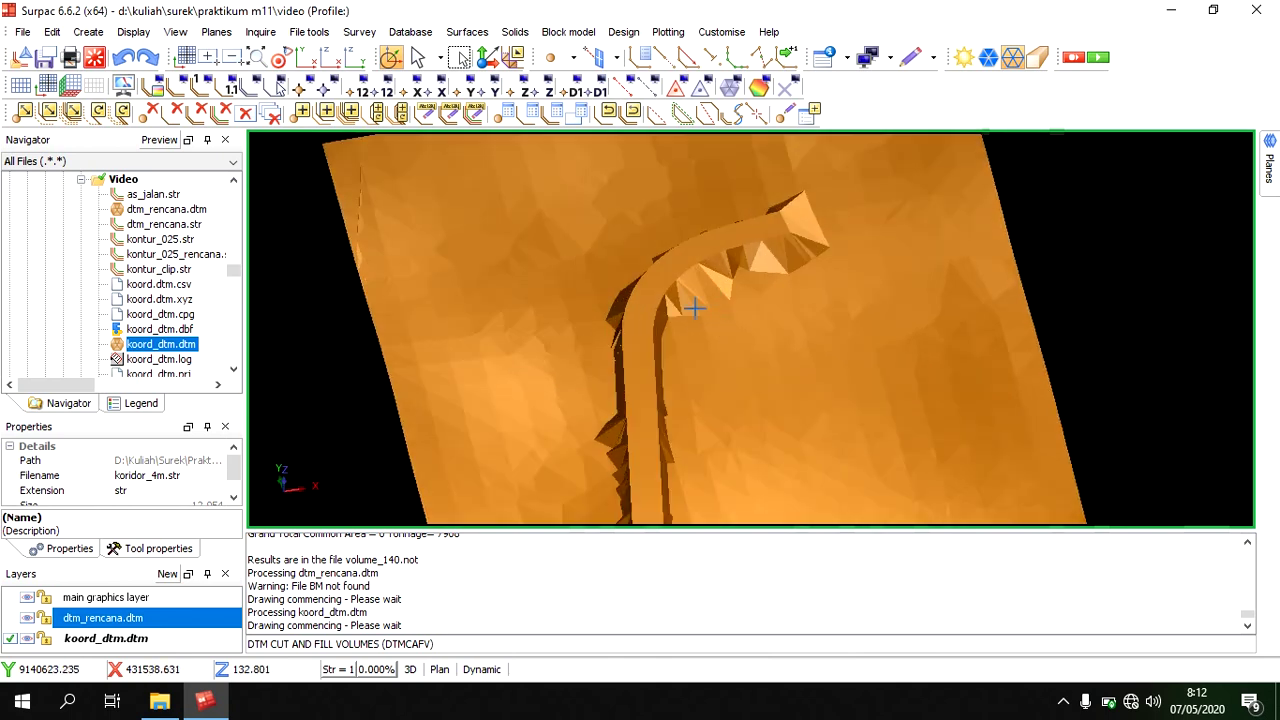
{"action": "scroll", "coordinate": [730, 405], "scroll_direction": "down", "scroll_amount": 3}
{"action": "middle_click_drag", "start_coordinate": [730, 405], "coordinate": [737, 394]}
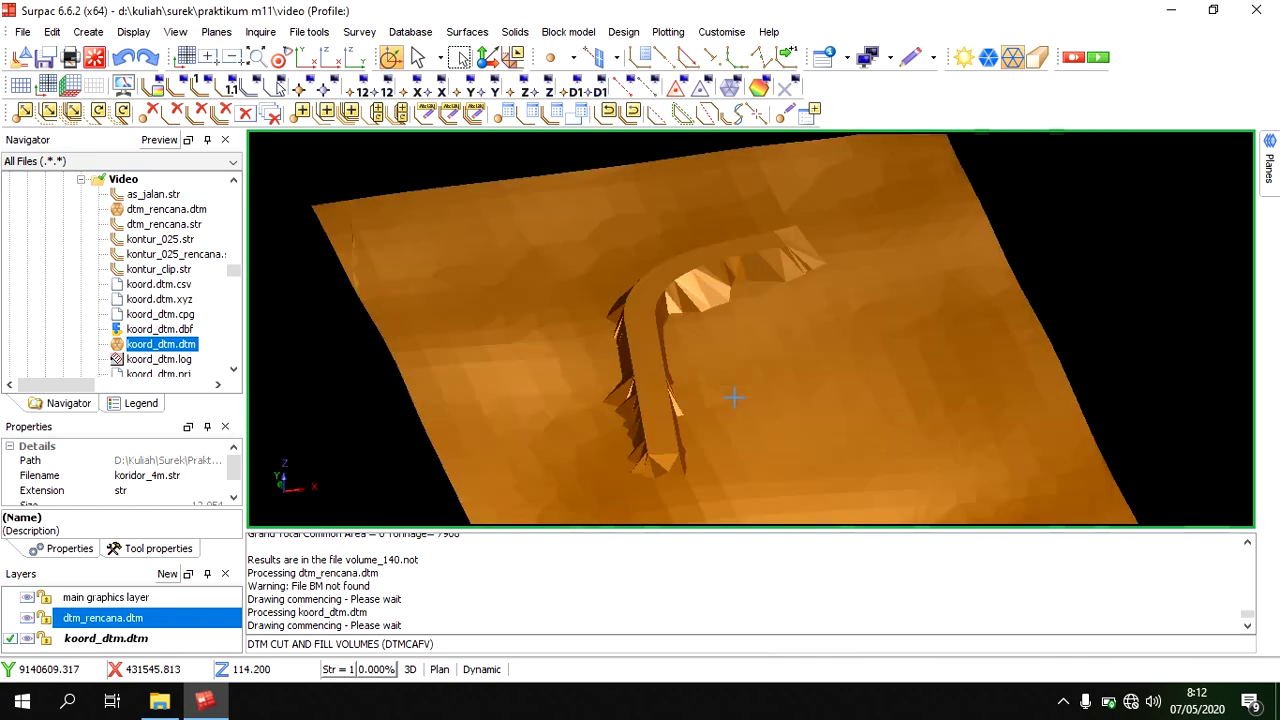
{"action": "scroll", "coordinate": [660, 445], "scroll_direction": "up", "scroll_amount": 3}
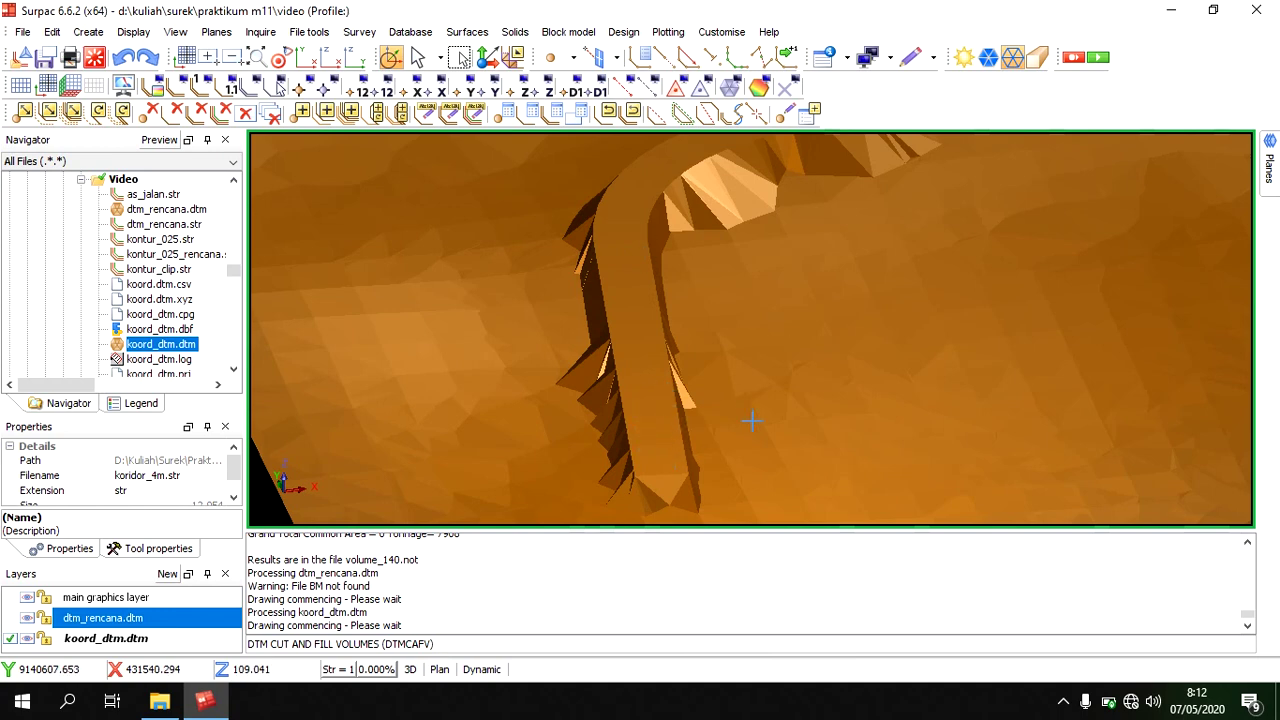
{"action": "scroll", "coordinate": [780, 305], "scroll_direction": "up", "scroll_amount": 2}
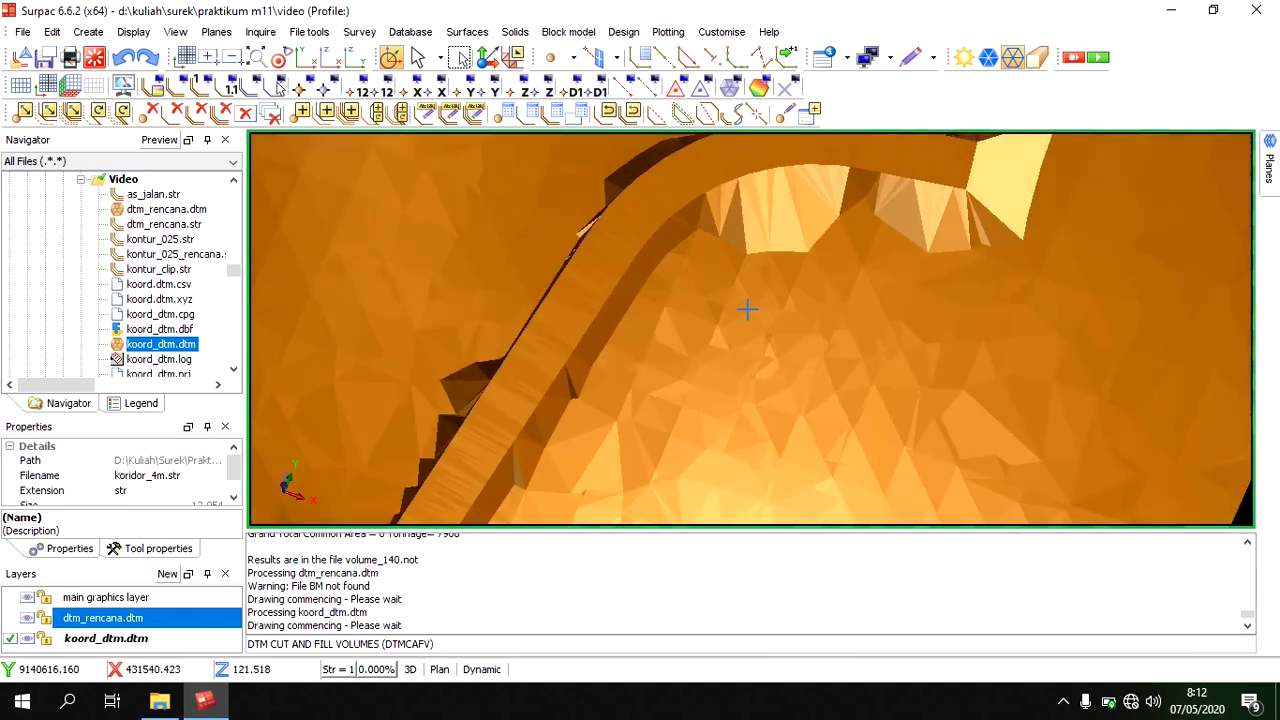
{"action": "scroll", "coordinate": [758, 310], "scroll_direction": "up", "scroll_amount": 1}
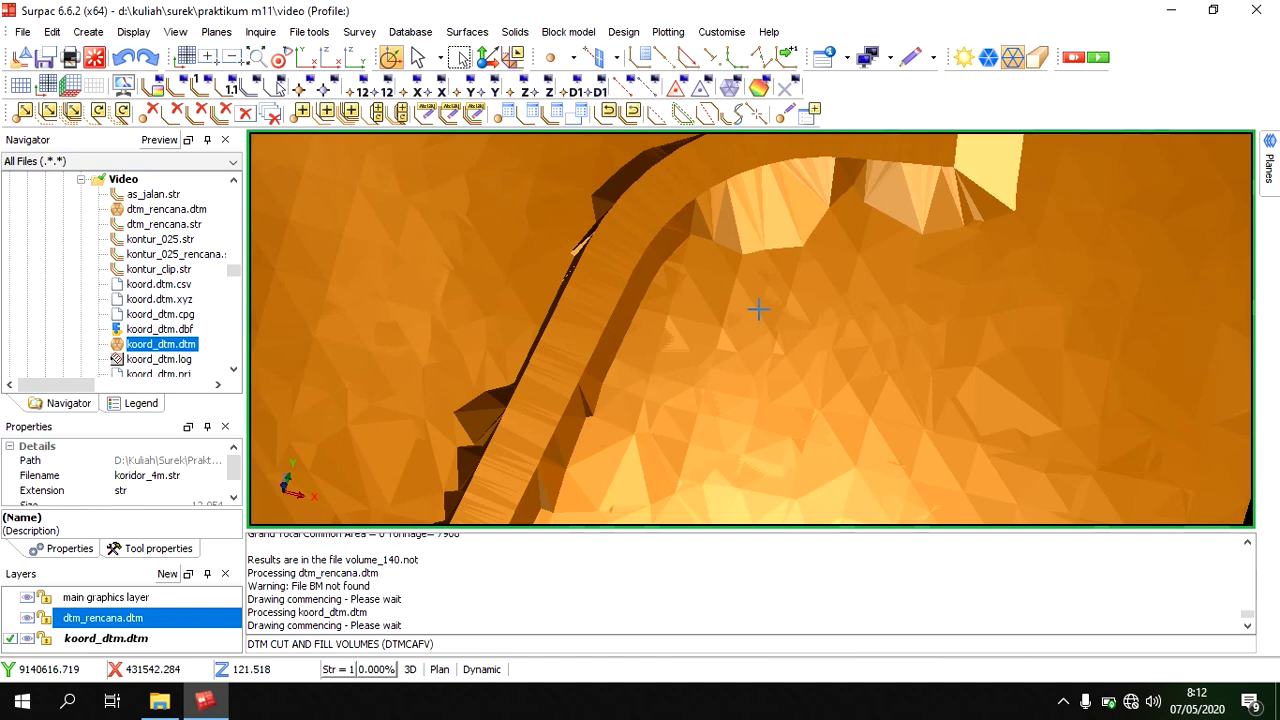
{"action": "scroll", "coordinate": [758, 306], "scroll_direction": "down", "scroll_amount": 2}
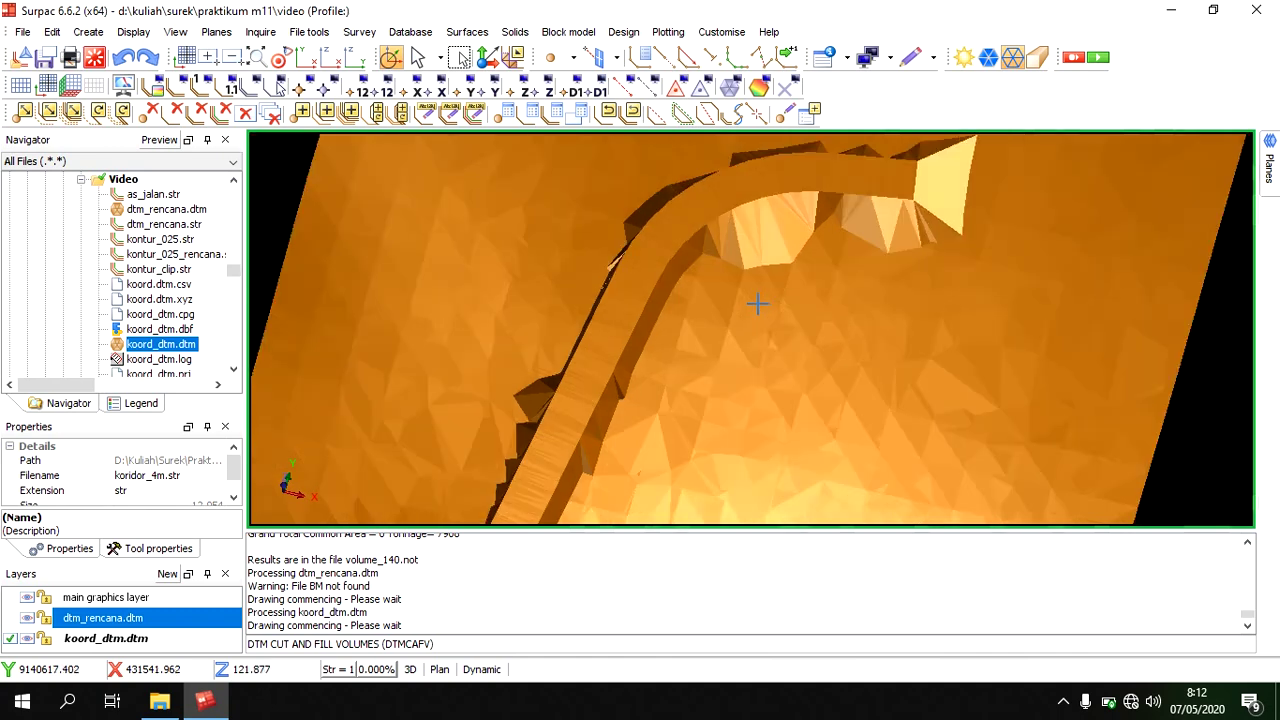
{"action": "scroll", "coordinate": [758, 304], "scroll_direction": "down", "scroll_amount": 2}
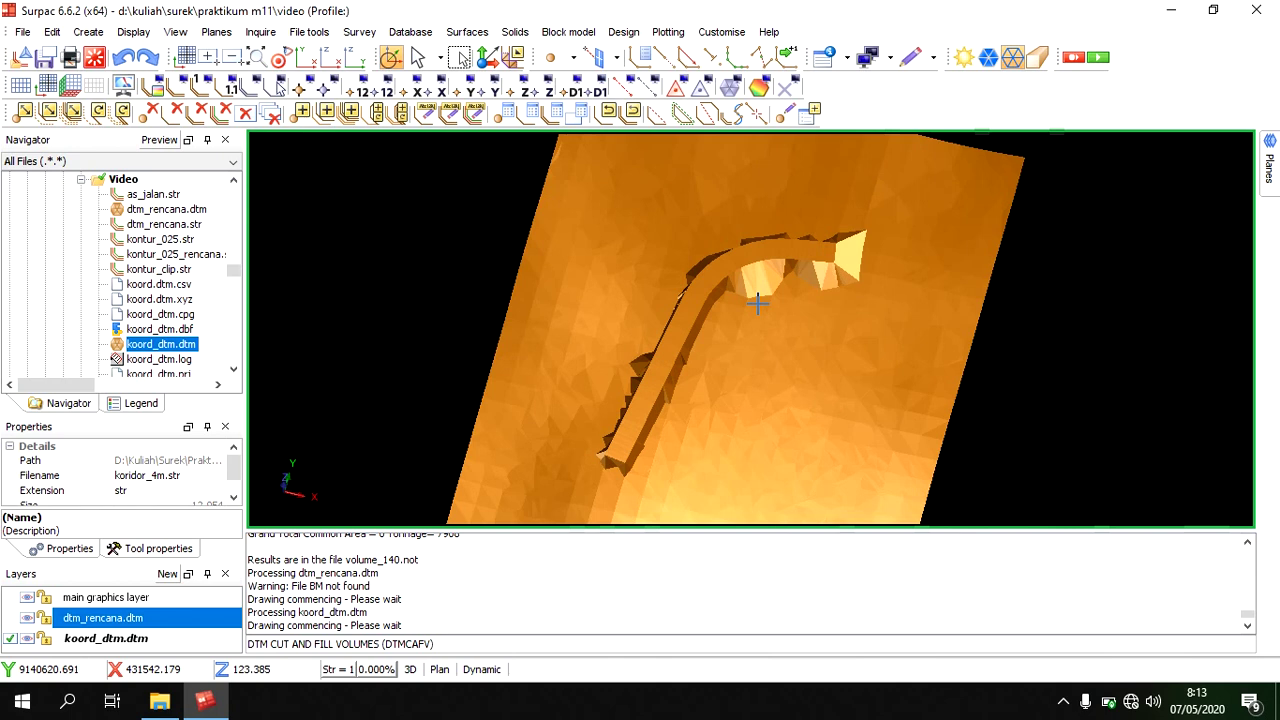
{"action": "left_click_drag", "start_coordinate": [783, 315], "coordinate": [806, 303]}
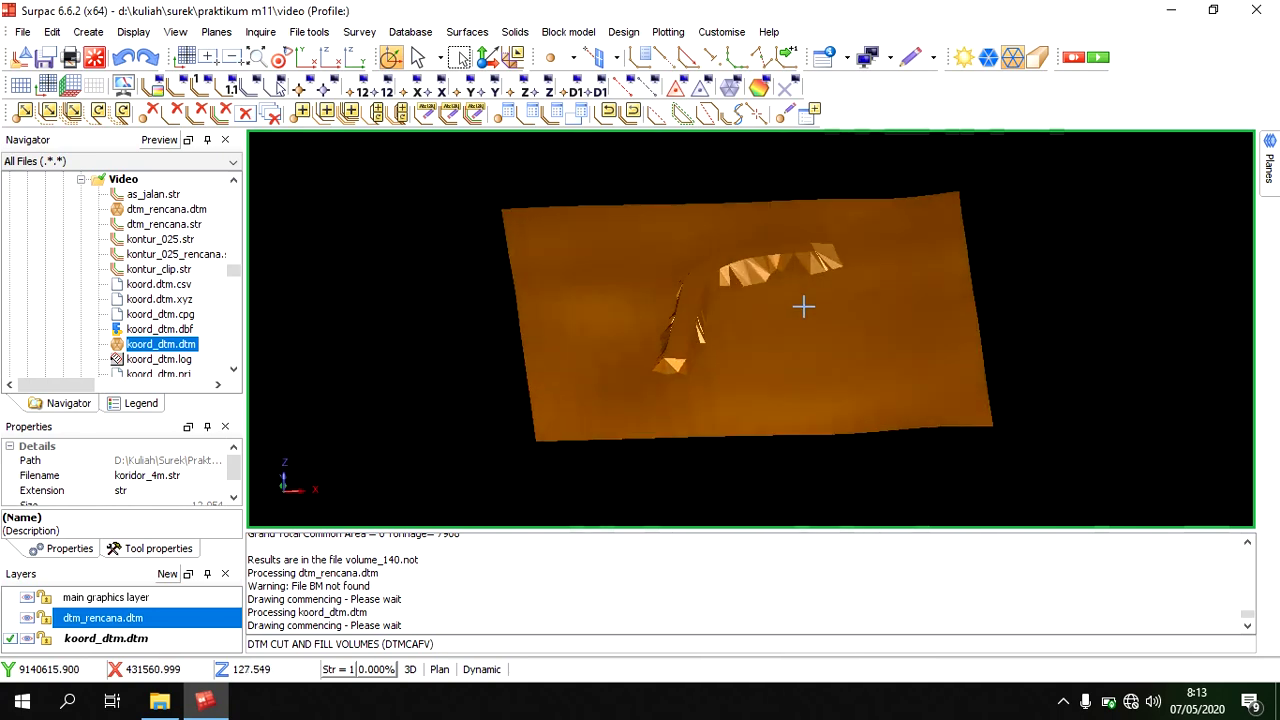